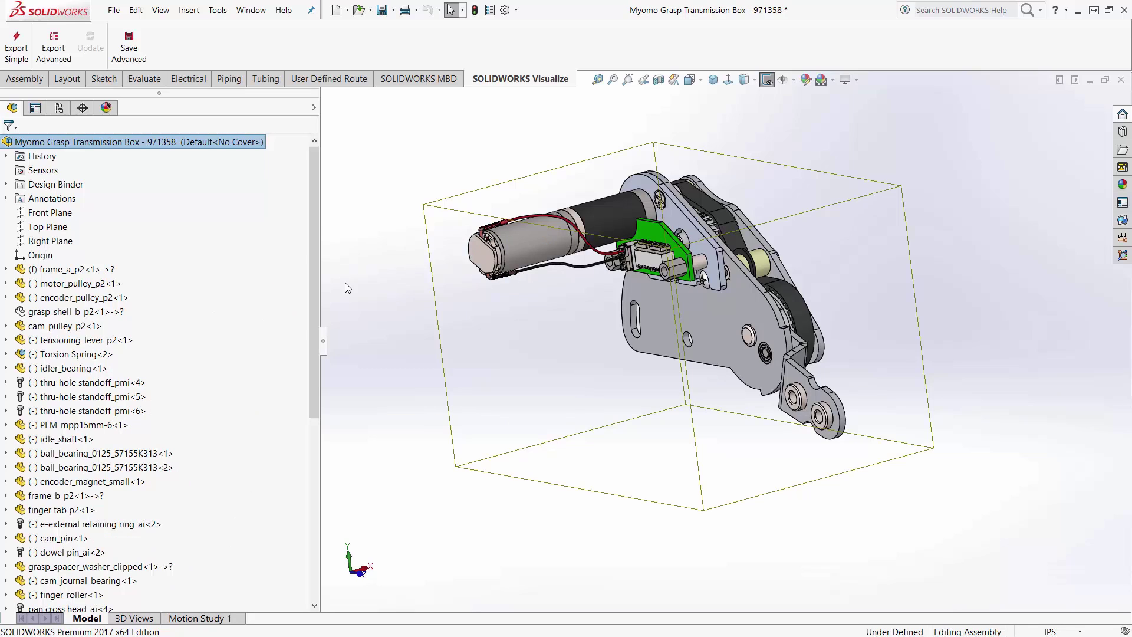
- Narrow the feature tree pane and group identical component instances in the transmission box assembly's tree display
{"action": "left_click_drag", "start_coordinate": [322, 336], "coordinate": [188, 334]}
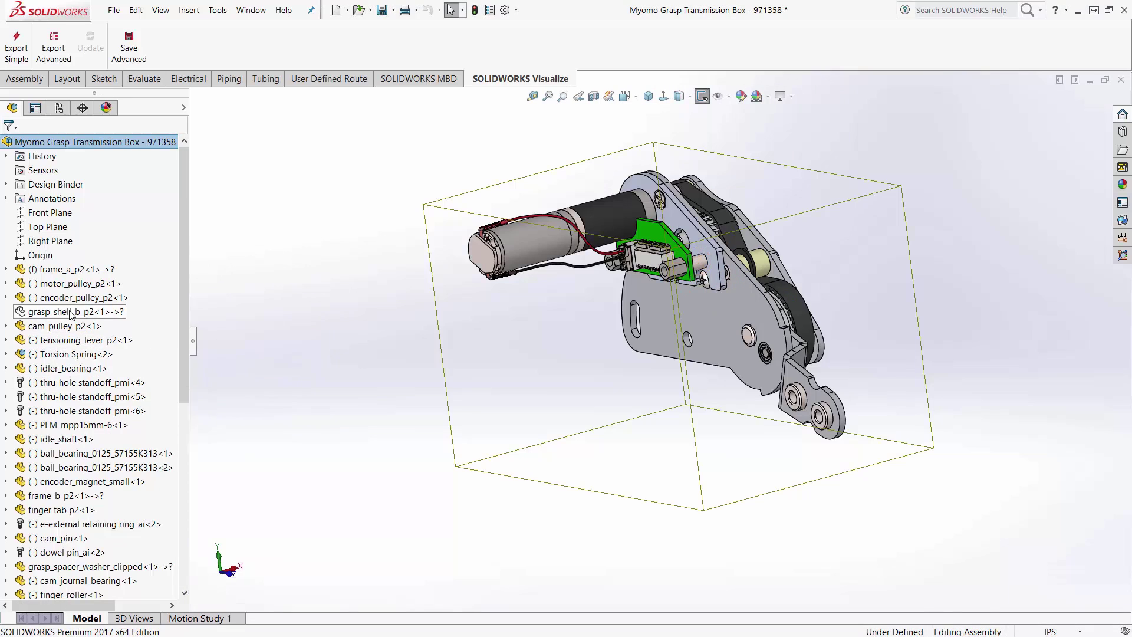
{"action": "right_click", "coordinate": [128, 146]}
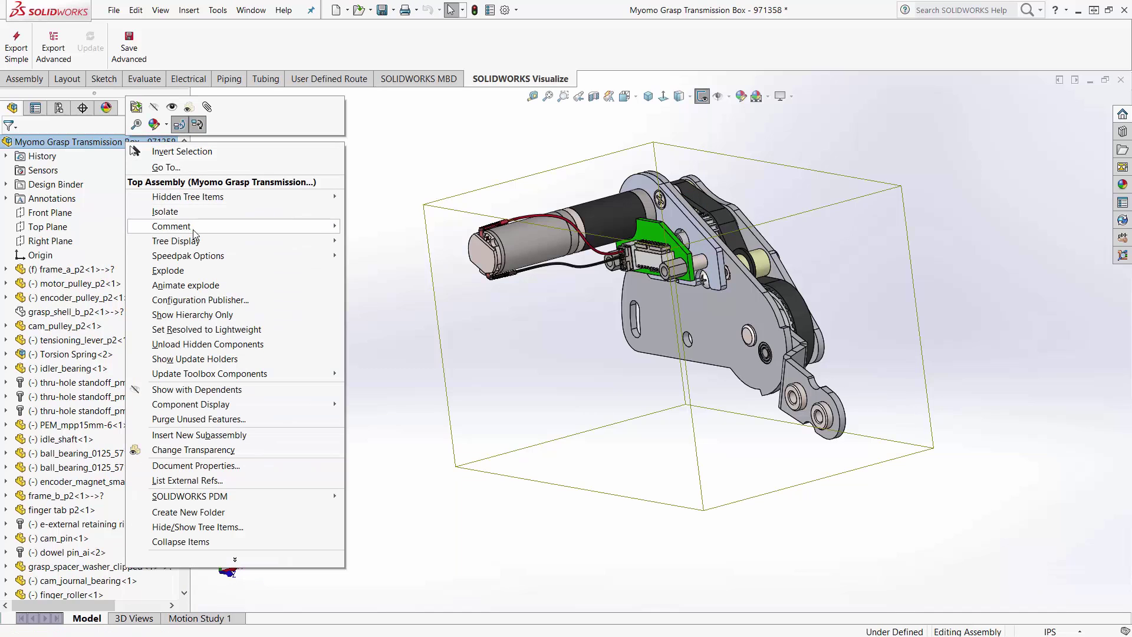
{"action": "mouse_move", "coordinate": [201, 242]}
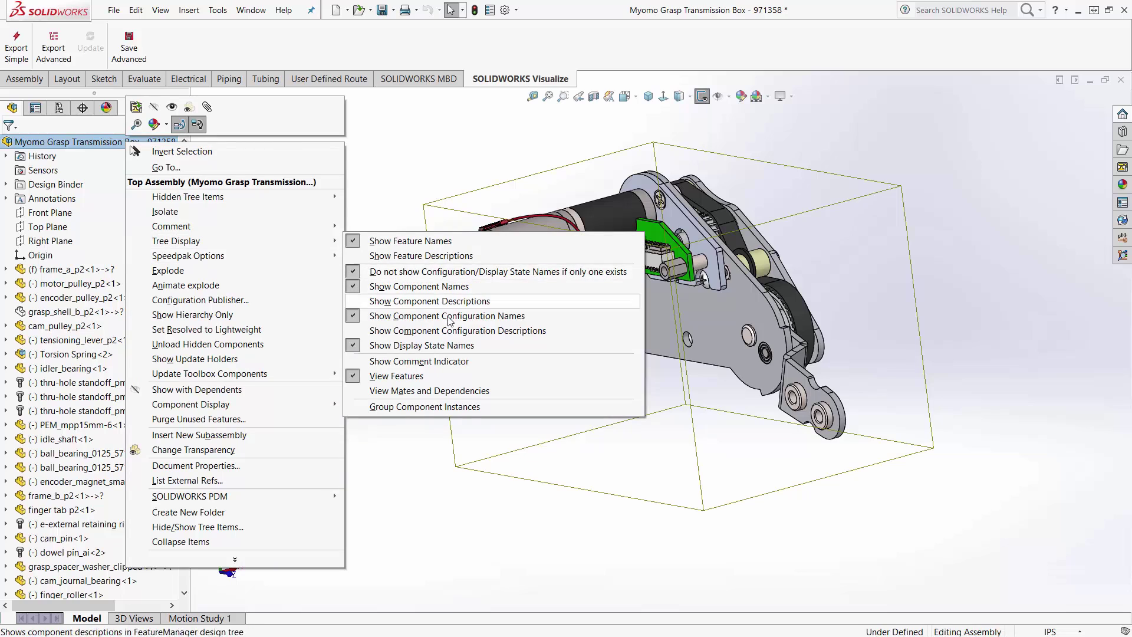
{"action": "left_click", "coordinate": [470, 408]}
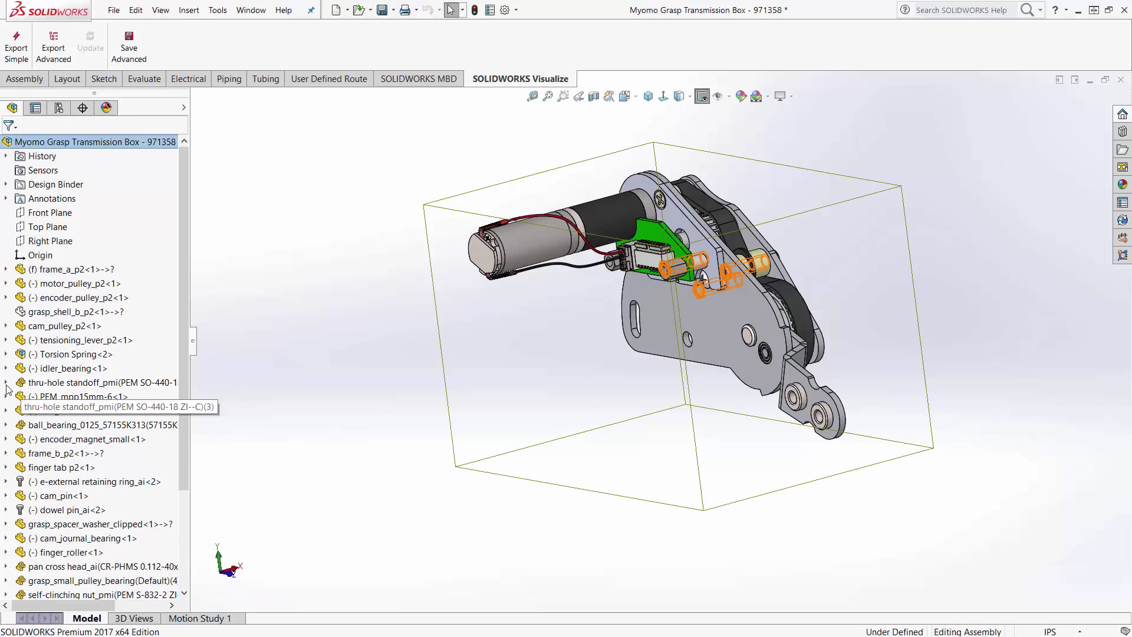
- Expand the grouped thru-hole standoff_pmi entry and inspect its individual instances
{"action": "left_click", "coordinate": [6, 382]}
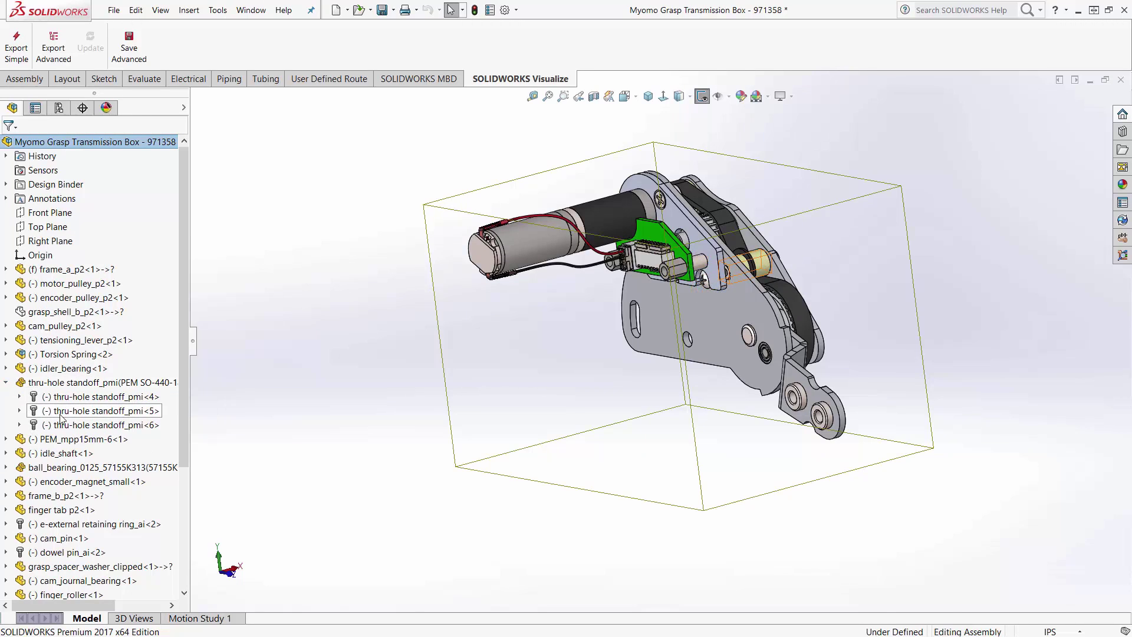
{"action": "mouse_move", "coordinate": [61, 417]}
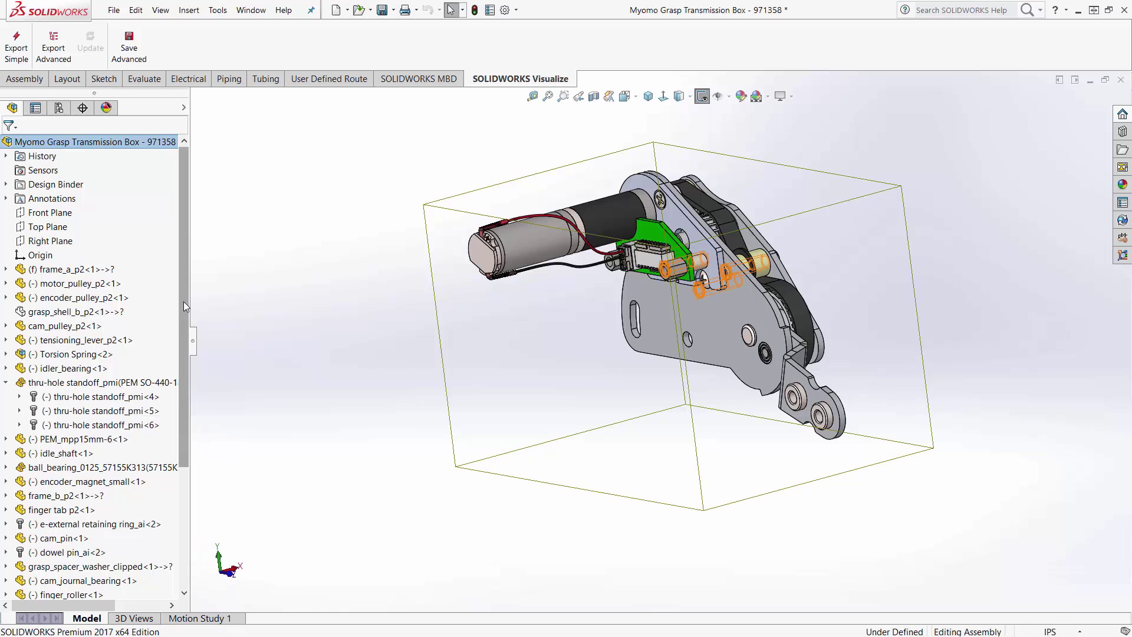
{"action": "left_click_drag", "start_coordinate": [183, 301], "coordinate": [176, 274]}
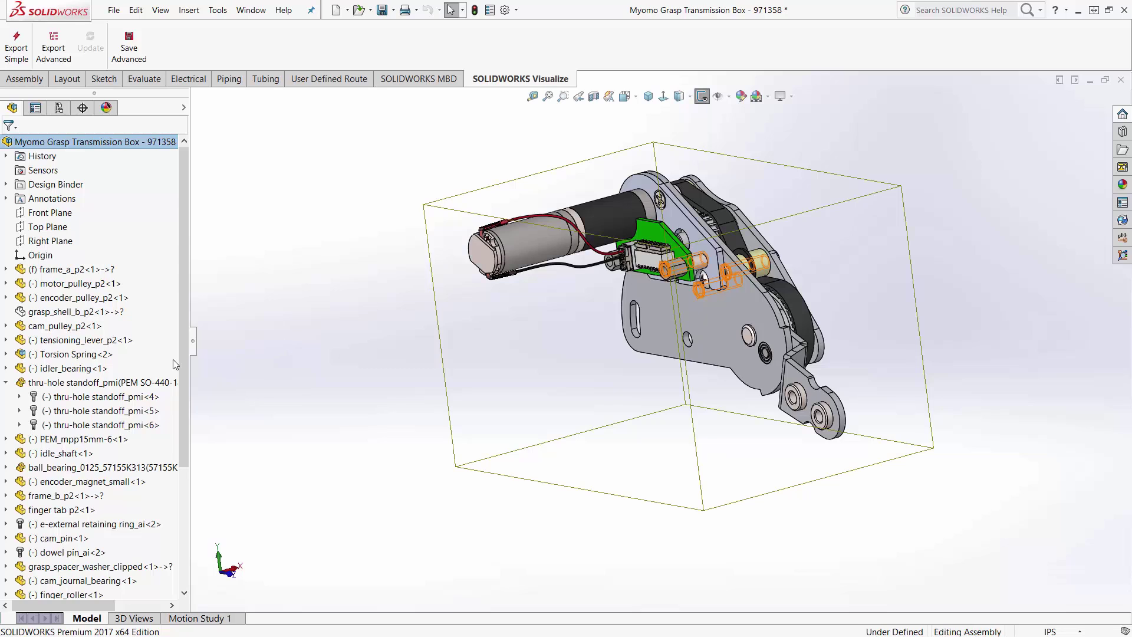
- Turn off the preview of hidden components in the FeatureManager system options and check the effect by selecting the hidden grasp_shell_b_p2
{"action": "left_click", "coordinate": [92, 312]}
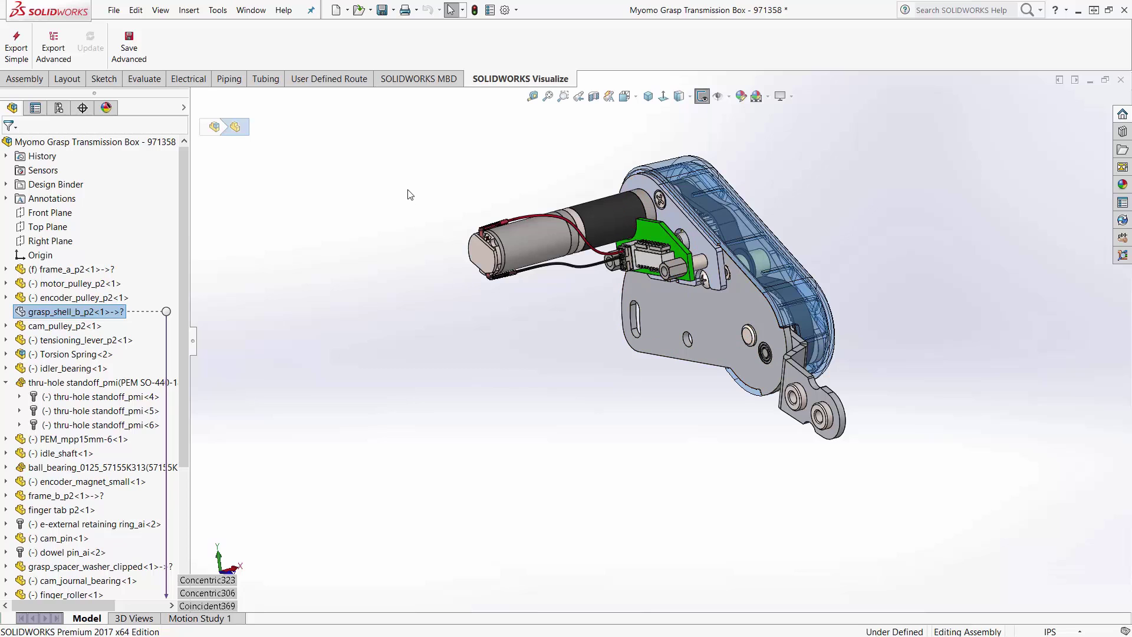
{"action": "left_click", "coordinate": [506, 11]}
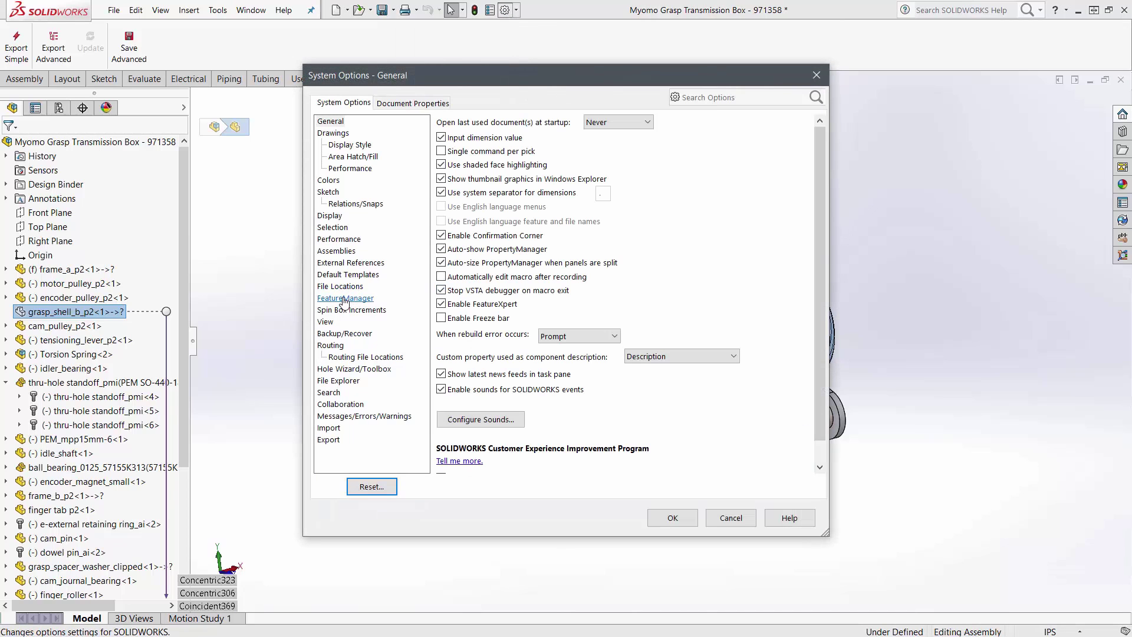
{"action": "left_click", "coordinate": [344, 299]}
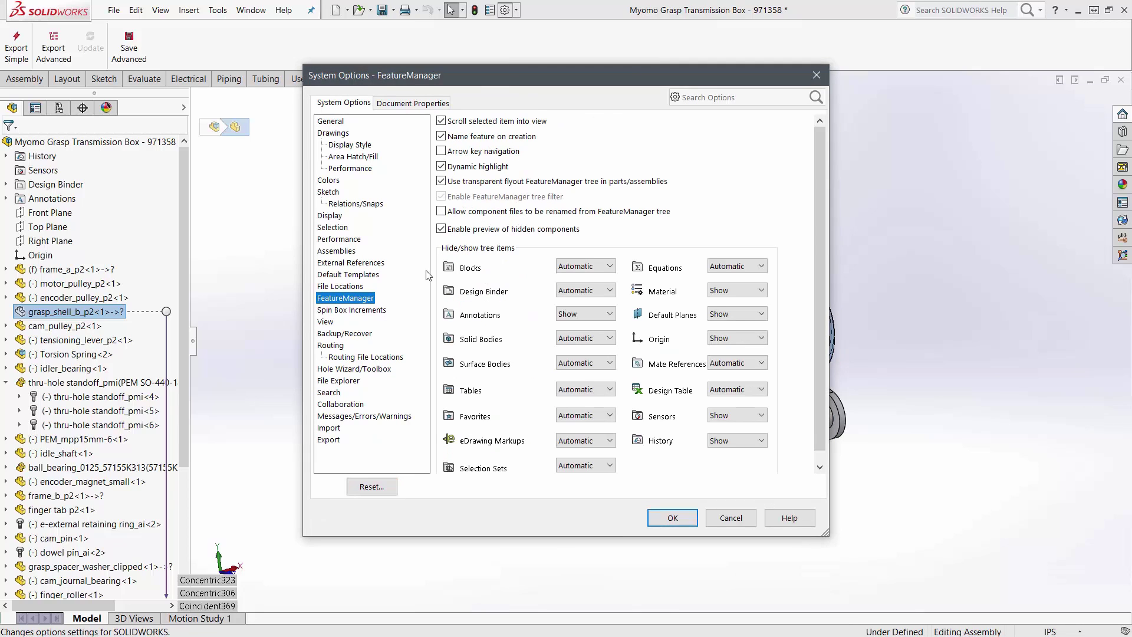
{"action": "left_click", "coordinate": [440, 230]}
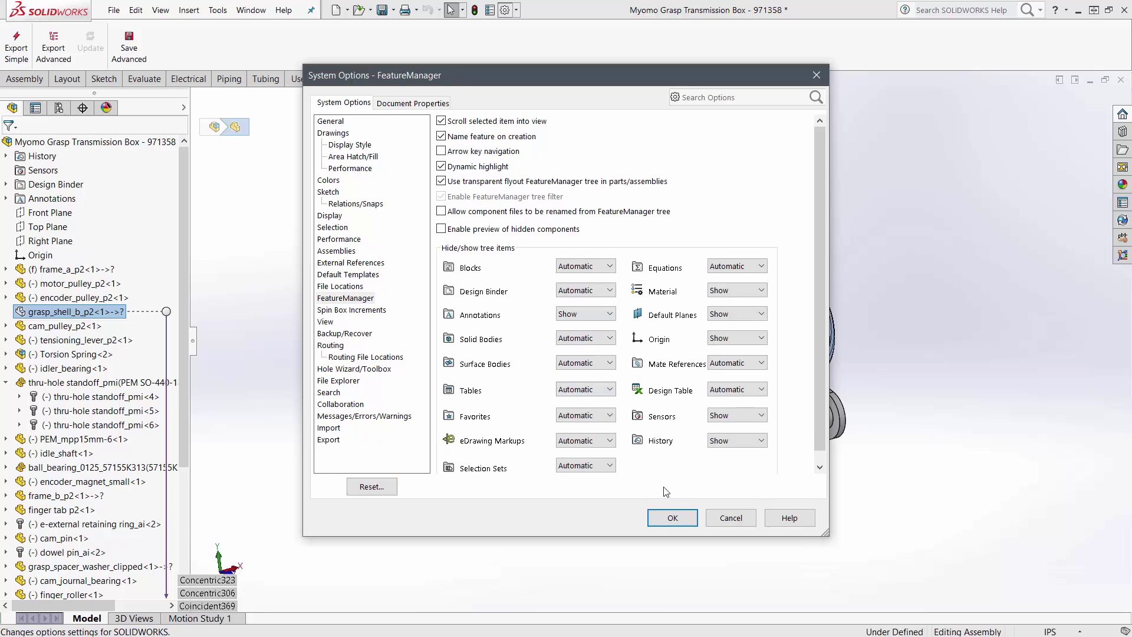
{"action": "left_click", "coordinate": [670, 518]}
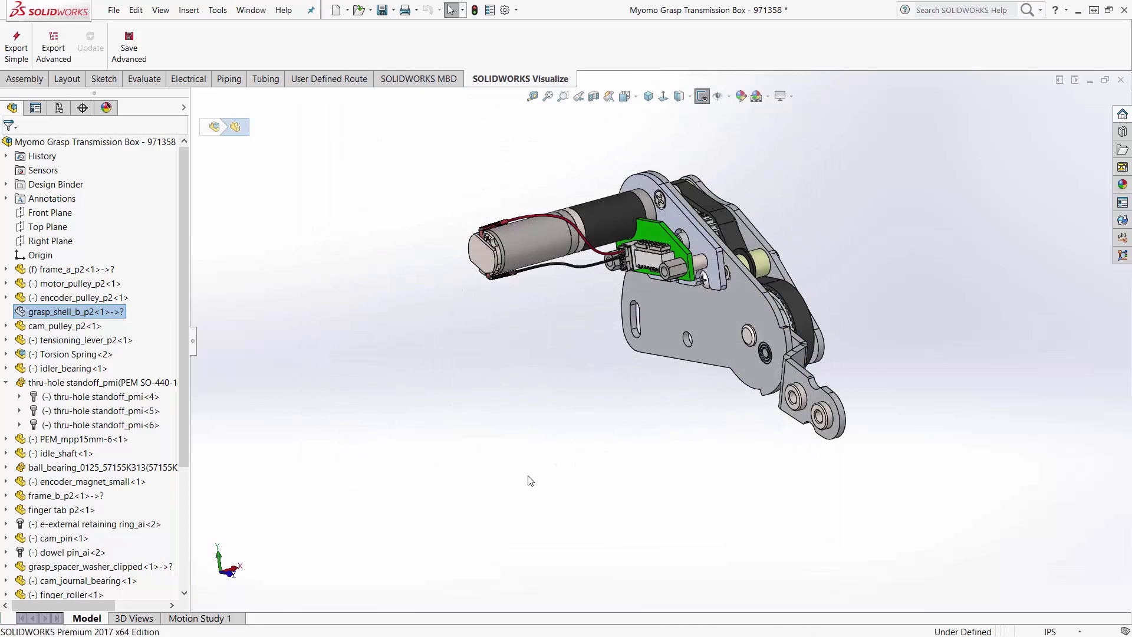
{"action": "left_click", "coordinate": [64, 312]}
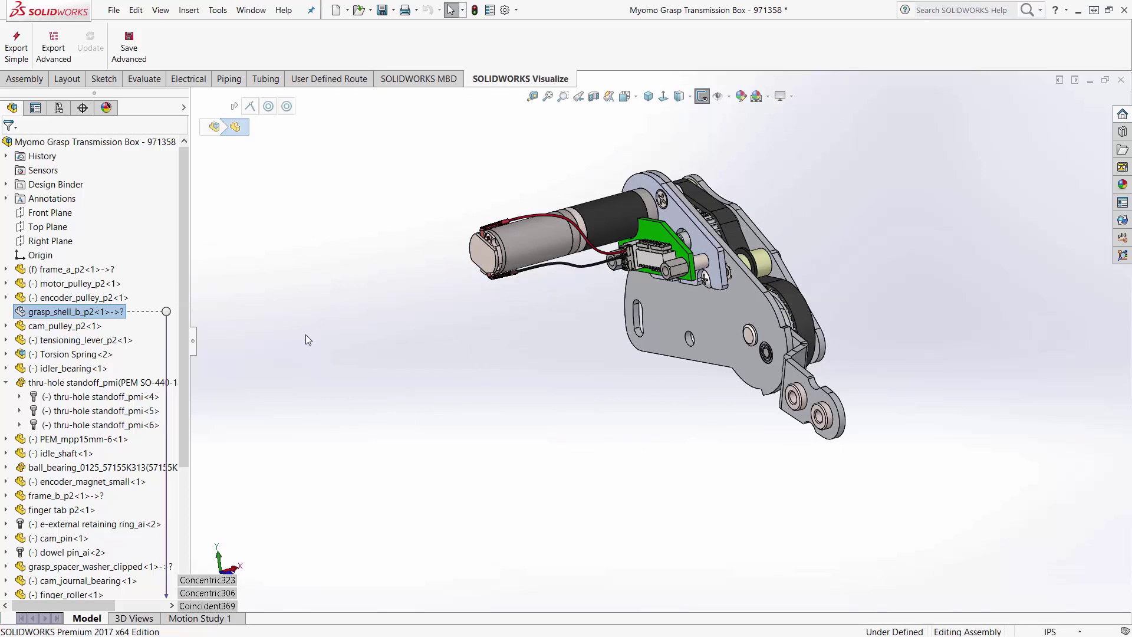
{"action": "left_click", "coordinate": [383, 386]}
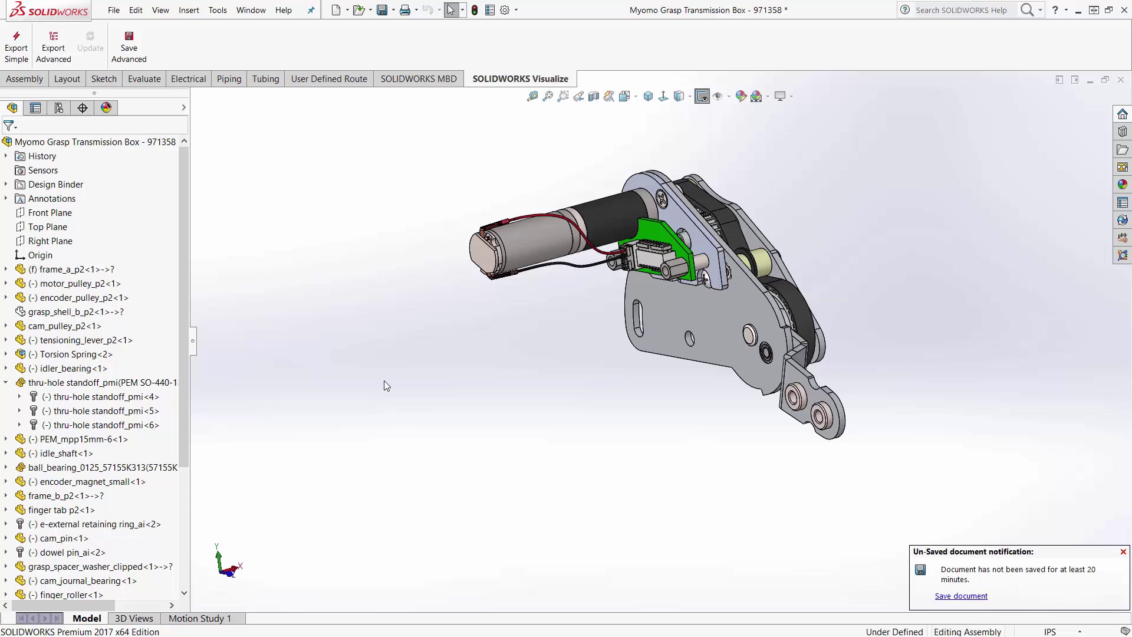
{"action": "key", "text": "alt+Tab"}
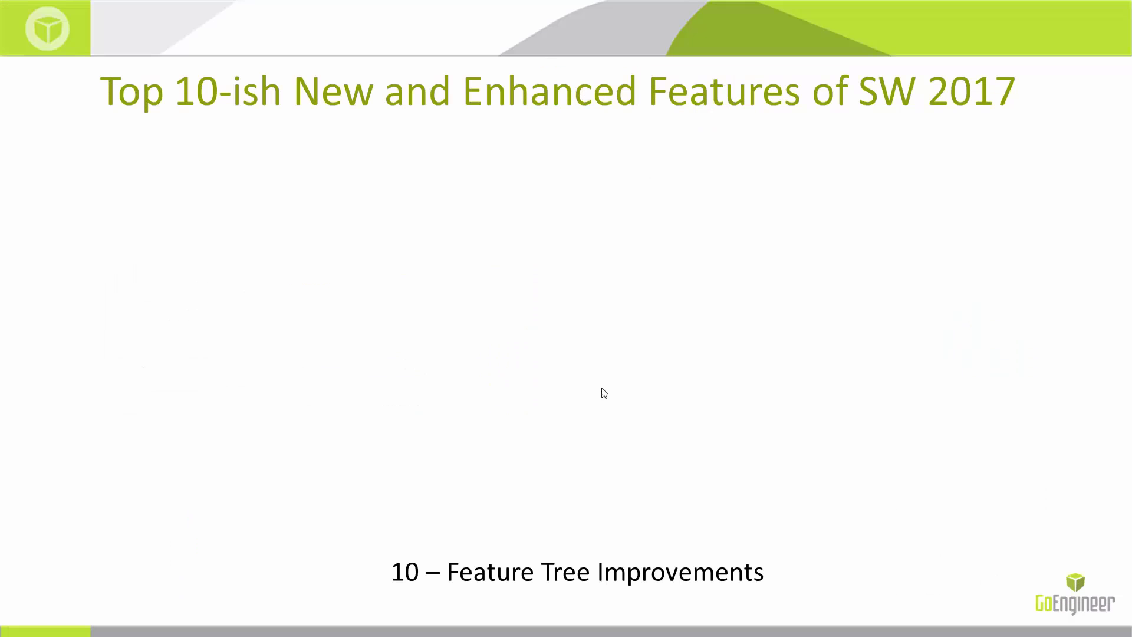
{"action": "left_click", "coordinate": [629, 360]}
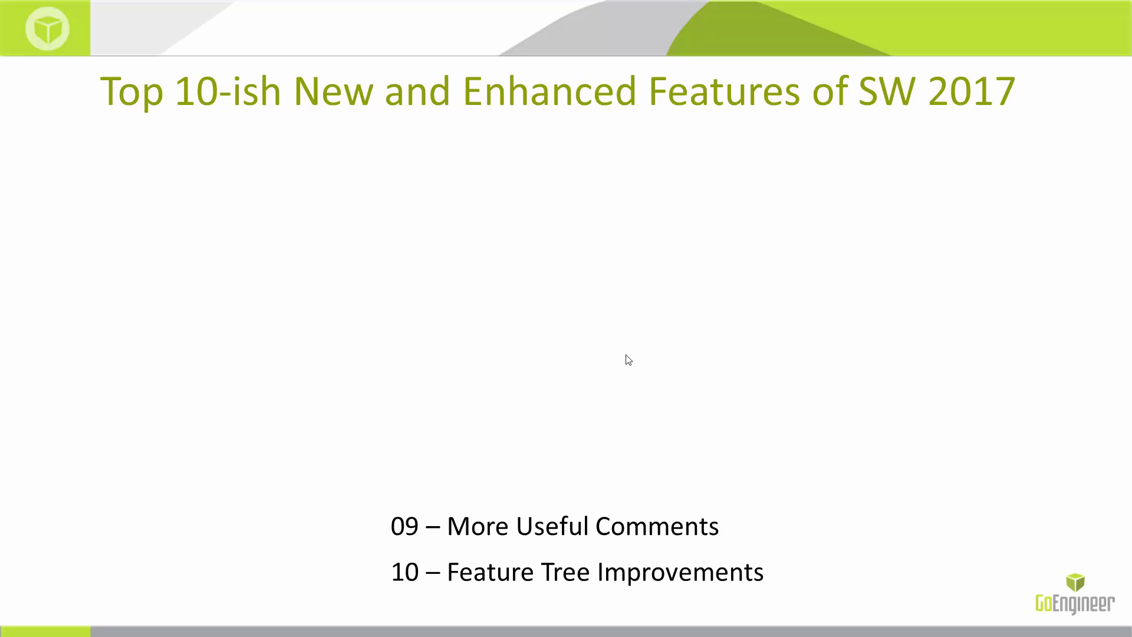
{"action": "key", "text": "alt+Tab"}
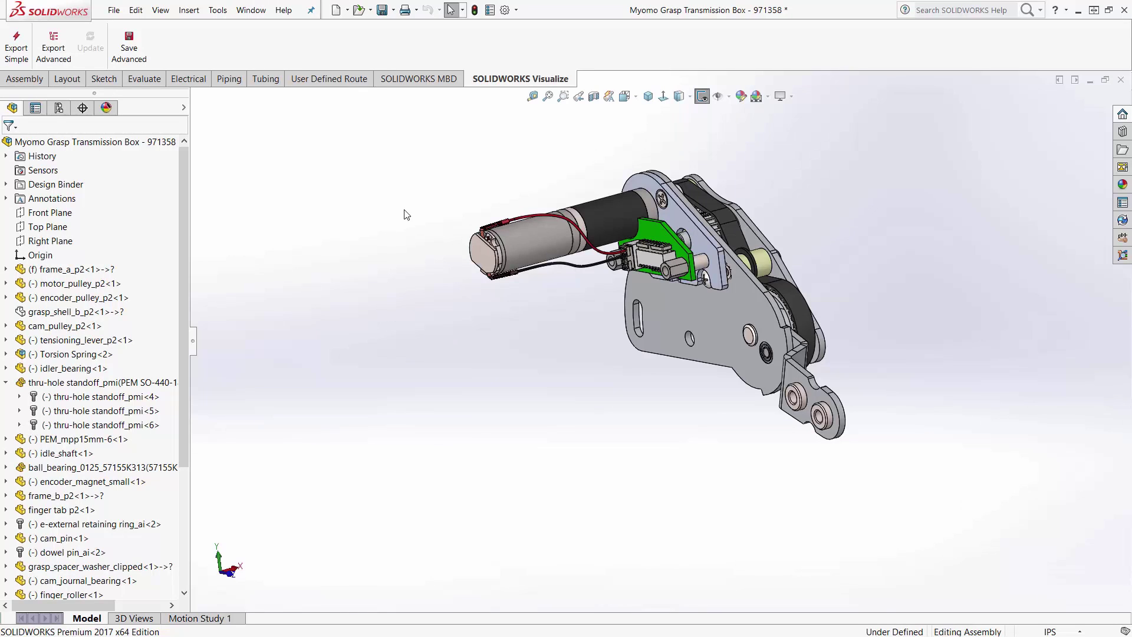
- Close the transmission box assembly and open the grasp 1-1 assembly from the recent documents
{"action": "left_click", "coordinate": [1120, 79]}
{"action": "left_click", "coordinate": [563, 337]}
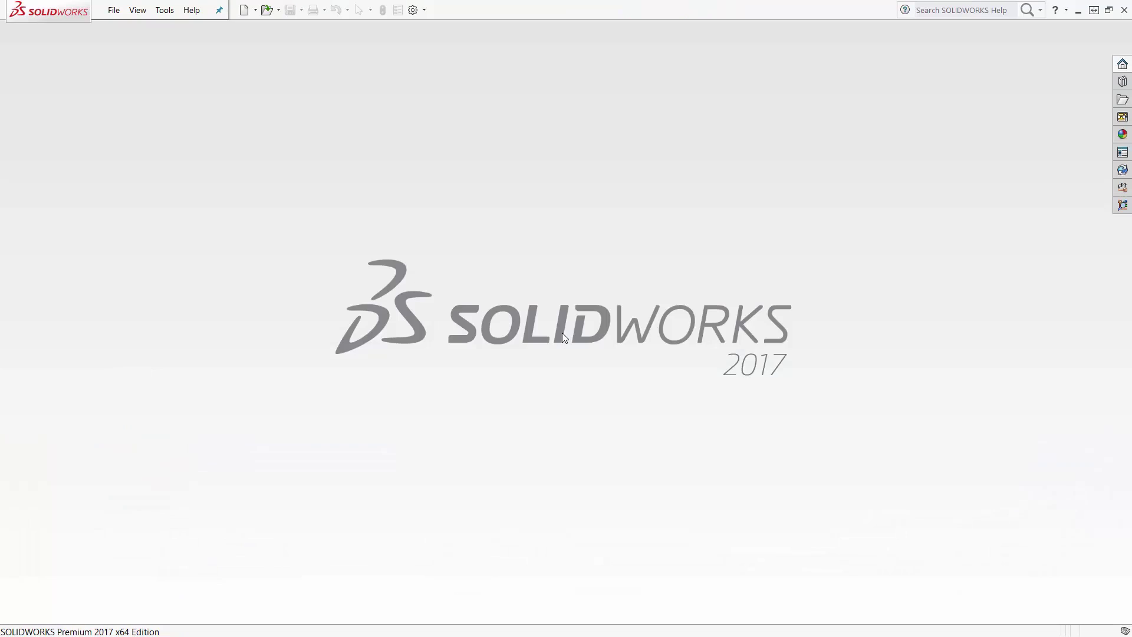
{"action": "key", "text": "r"}
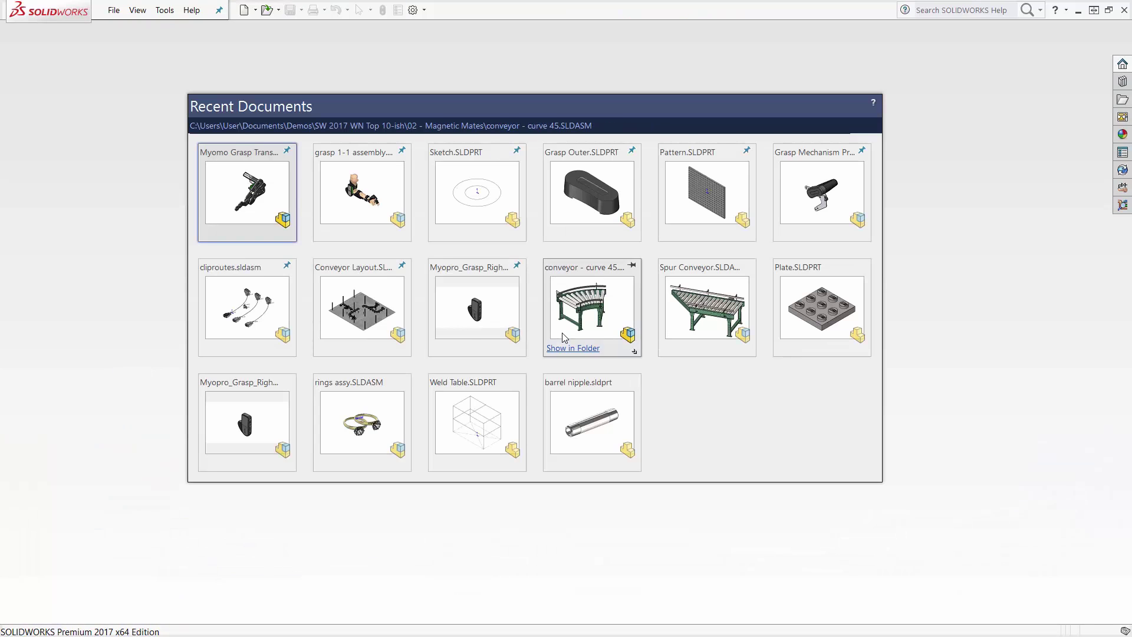
{"action": "left_click", "coordinate": [374, 193]}
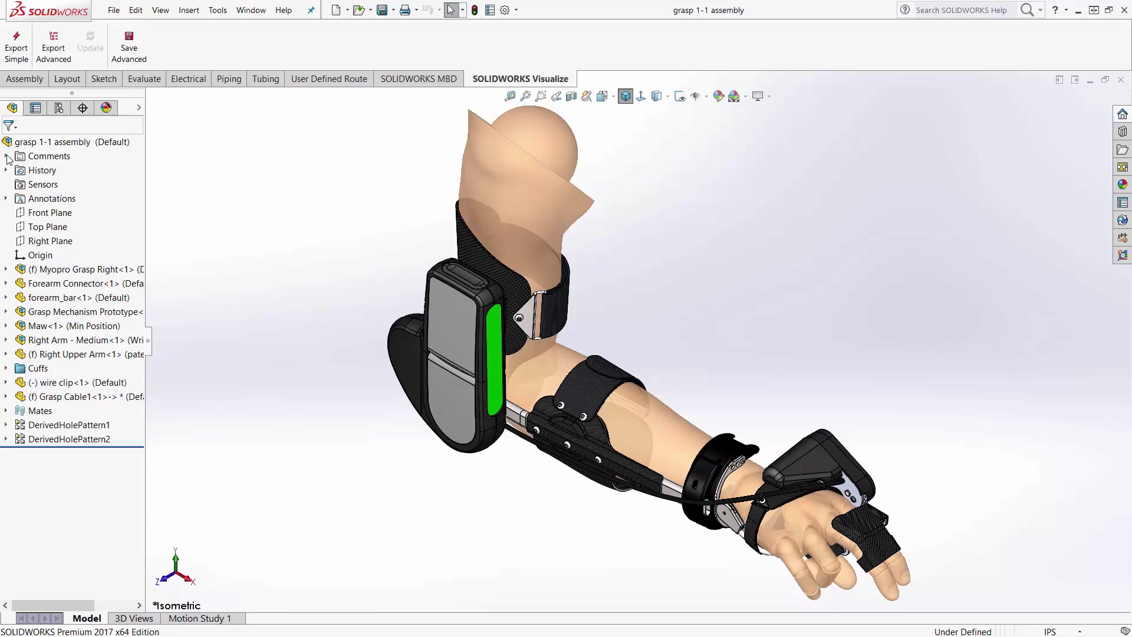
- Look through the assembly's Comments folder and read the comment attached to the Cuffs folder
{"action": "left_click", "coordinate": [6, 156]}
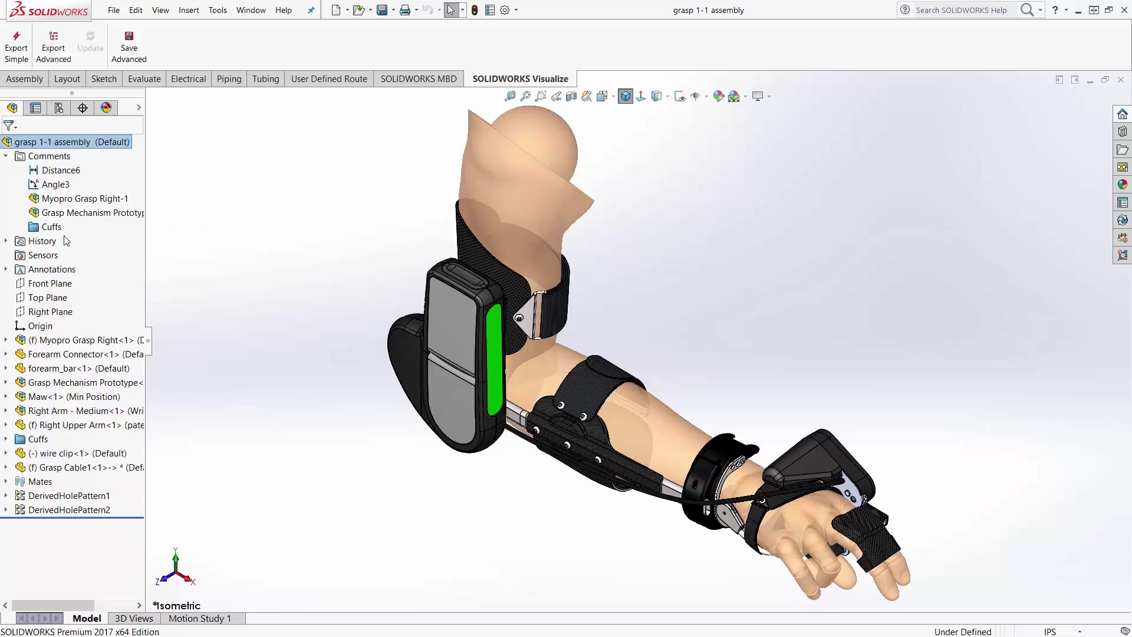
{"action": "mouse_move", "coordinate": [45, 234]}
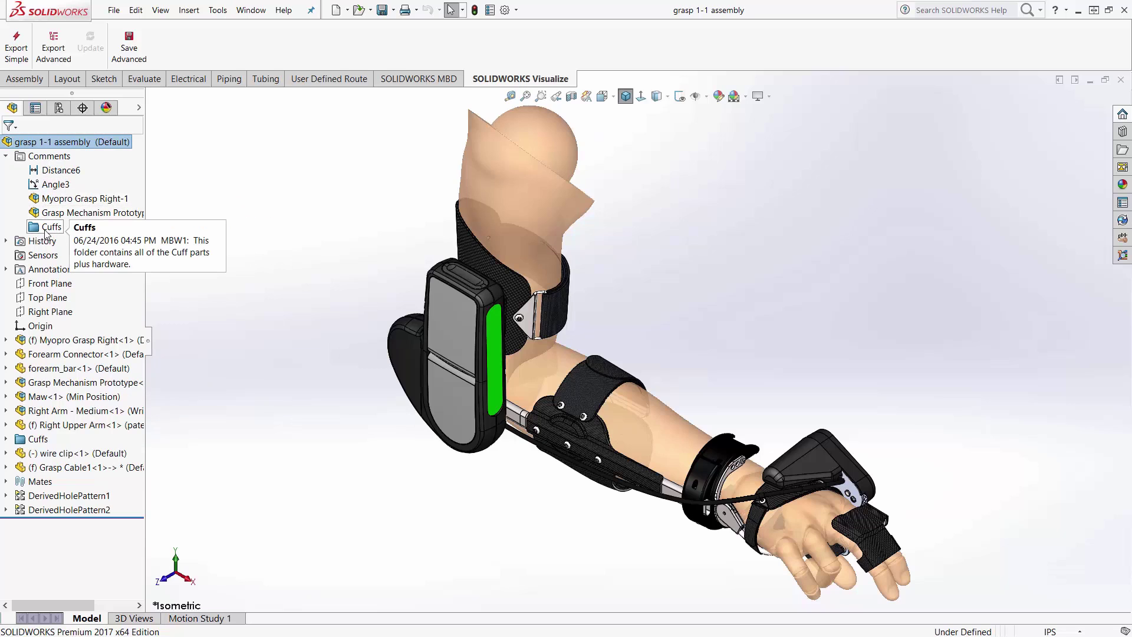
{"action": "left_click", "coordinate": [6, 157]}
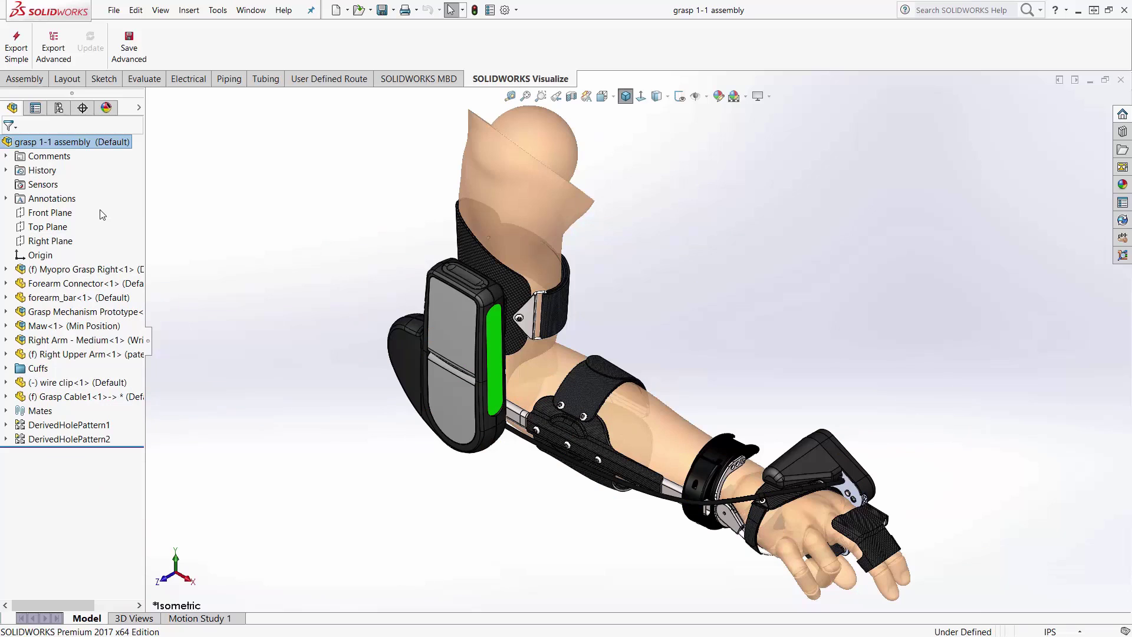
- Show comment indicators in the grasp 1-1 assembly's feature tree and preview the comment on the Cuffs folder
{"action": "right_click", "coordinate": [121, 144]}
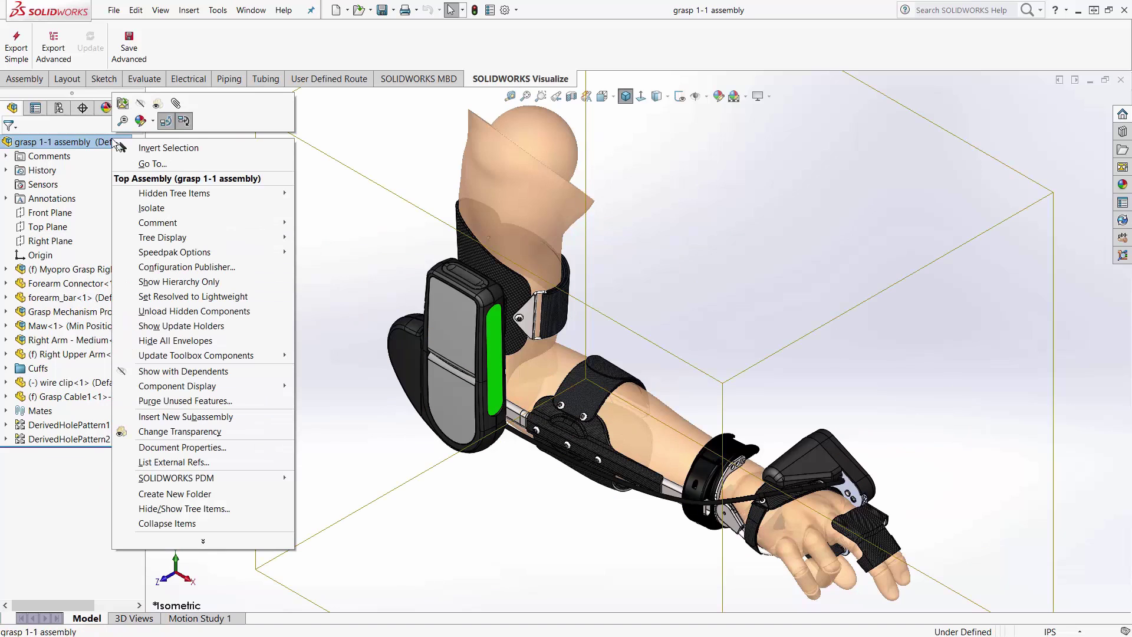
{"action": "mouse_move", "coordinate": [211, 239]}
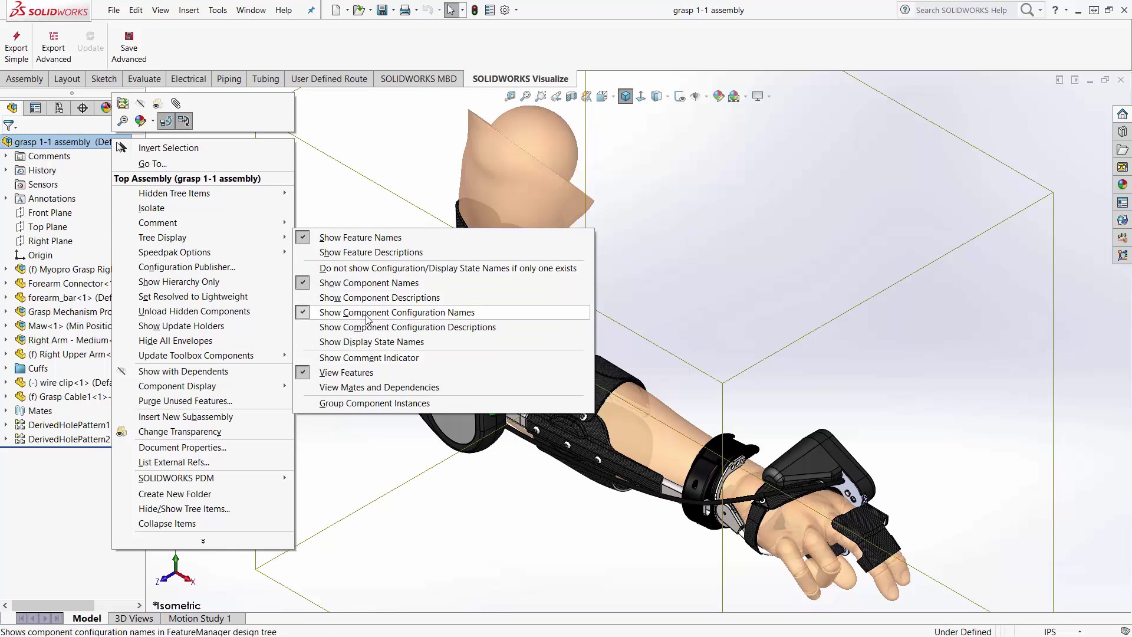
{"action": "left_click", "coordinate": [374, 358]}
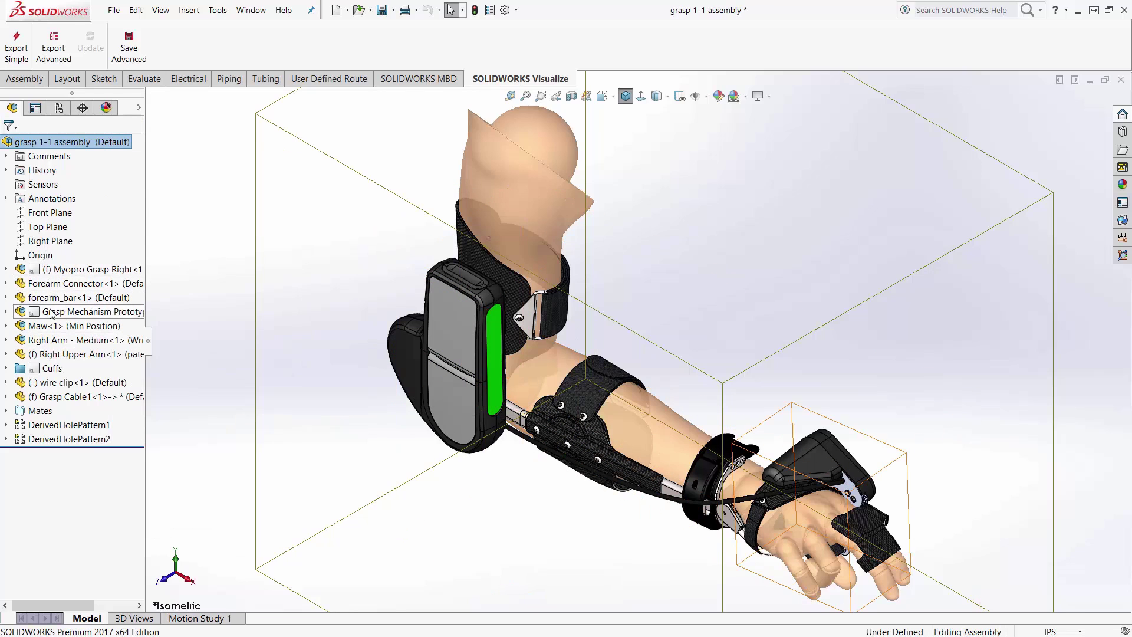
{"action": "mouse_move", "coordinate": [52, 313]}
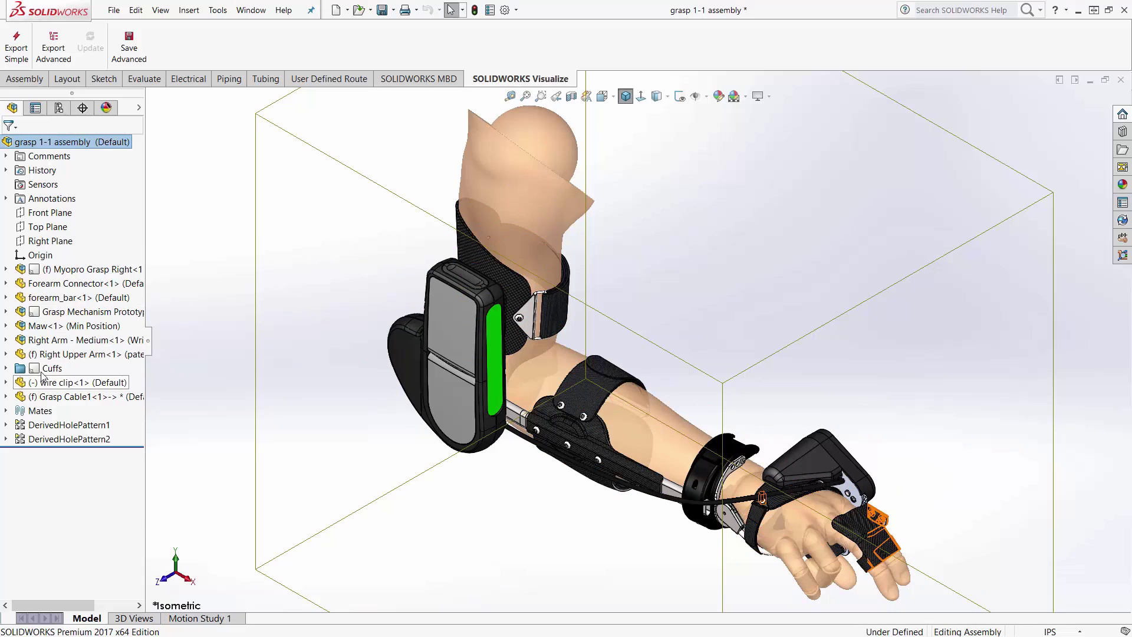
{"action": "mouse_move", "coordinate": [43, 377]}
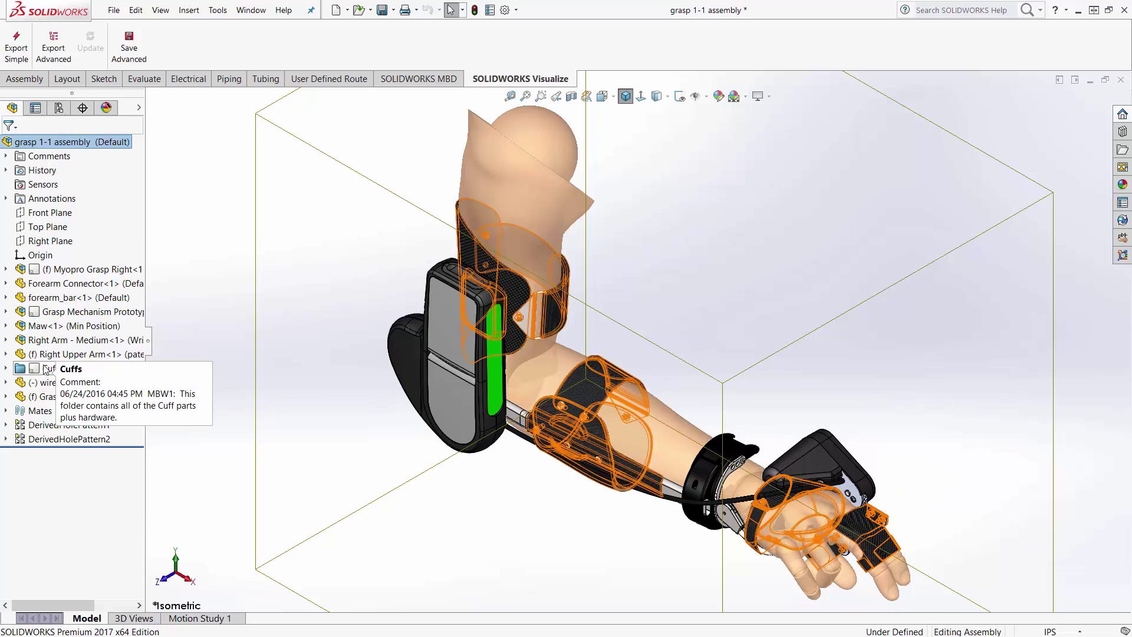
- Add a comment to the assembly's Comments folder with the text "New Color Options"
{"action": "left_click", "coordinate": [6, 156]}
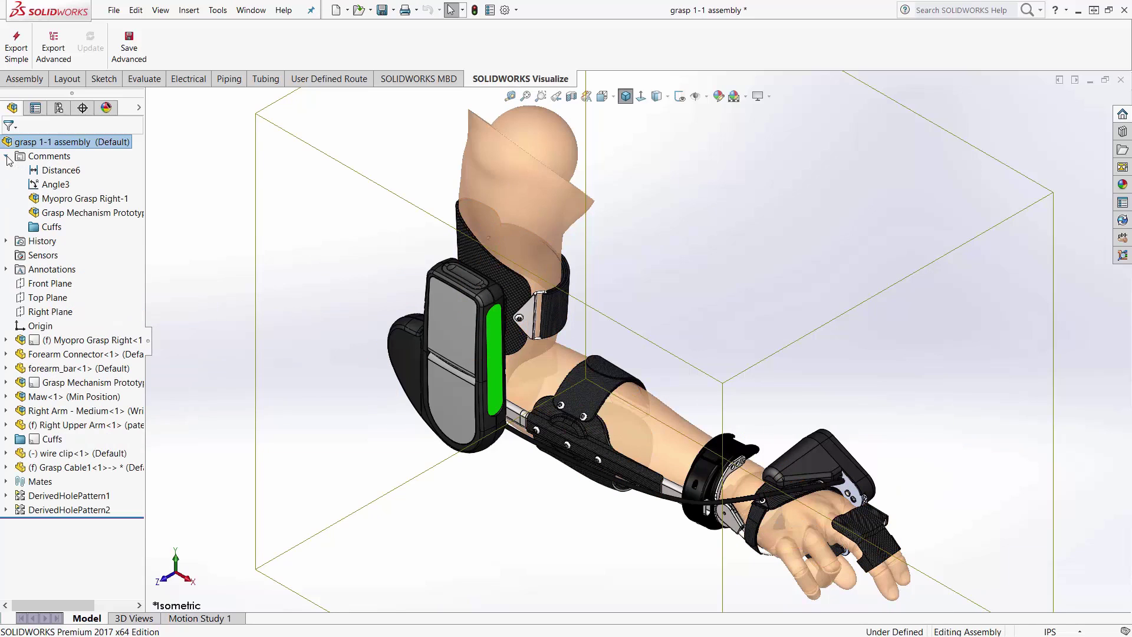
{"action": "right_click", "coordinate": [44, 160]}
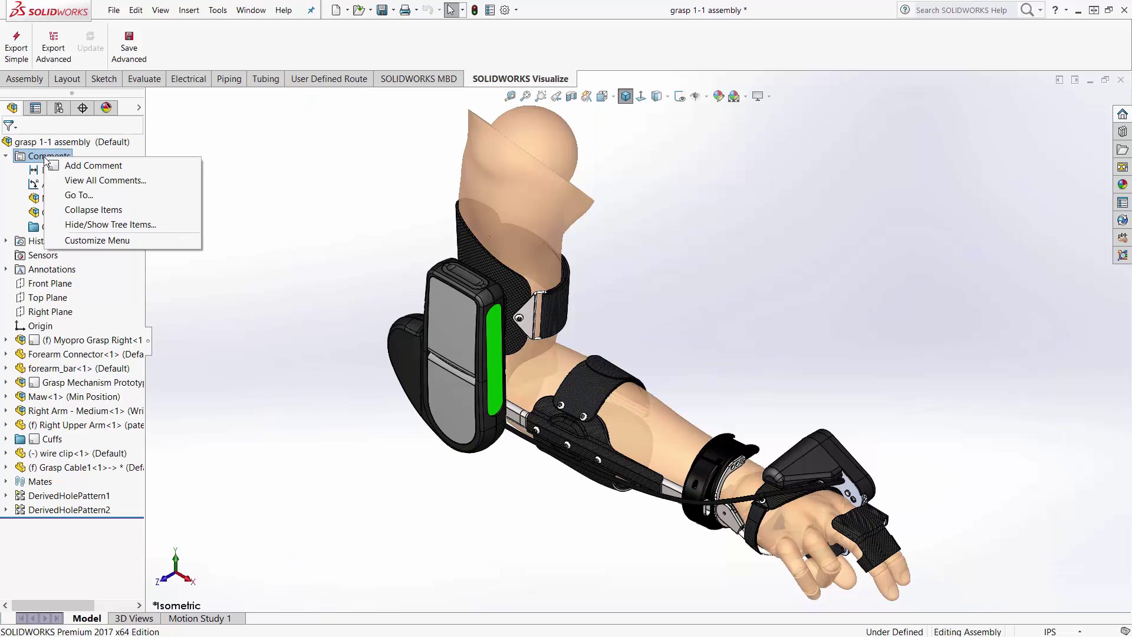
{"action": "left_click", "coordinate": [82, 168]}
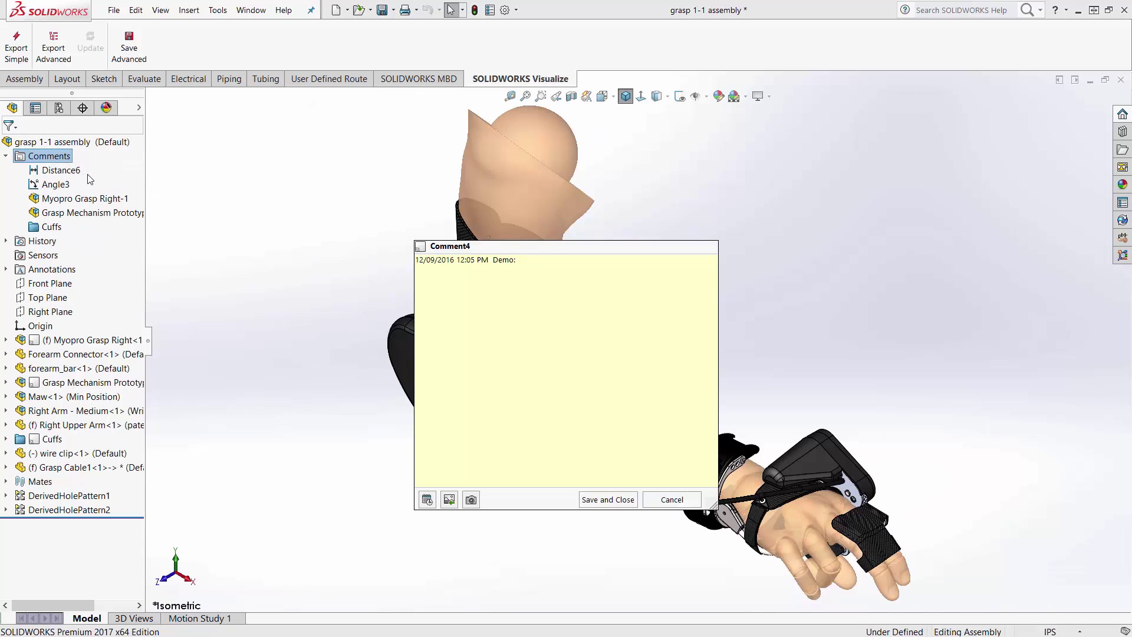
{"action": "type", "text": "New Color Options"}
- Insert the JPEG image "UI Colour Options" from the 09 - Comments folder into the new comment and save the comment
{"action": "left_click", "coordinate": [449, 500]}
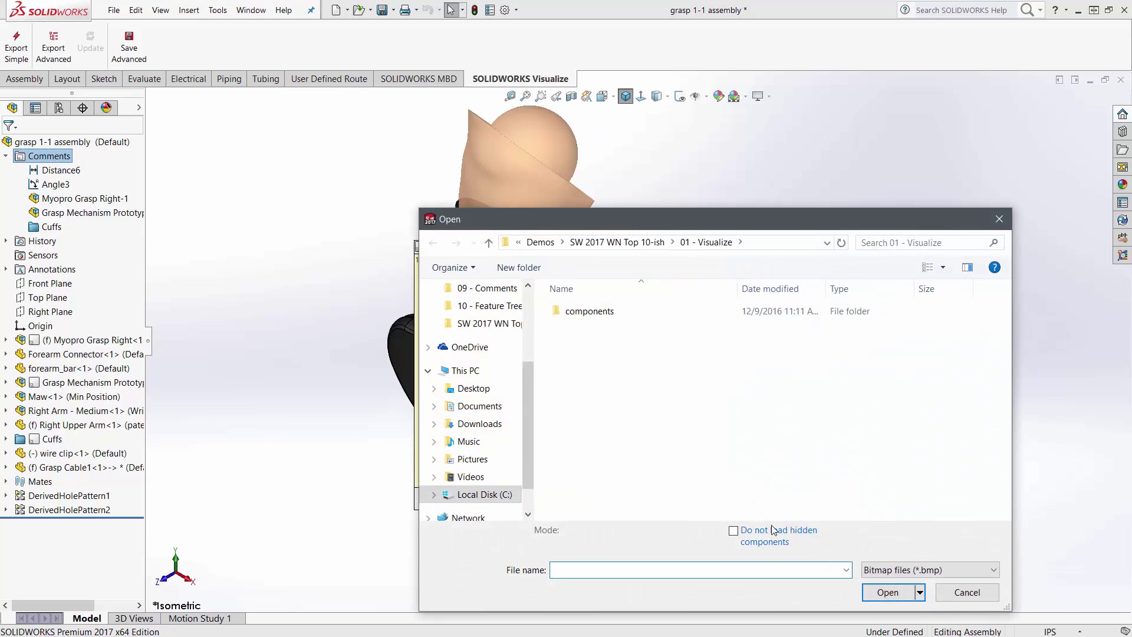
{"action": "left_click", "coordinate": [915, 571]}
{"action": "left_click", "coordinate": [883, 592]}
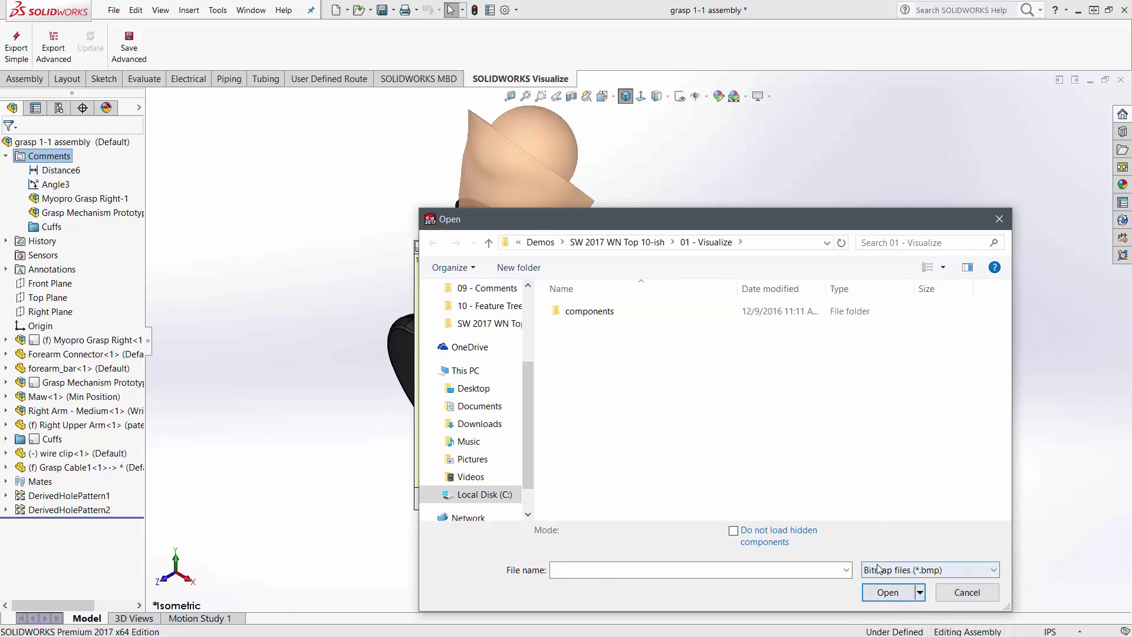
{"action": "left_click", "coordinate": [915, 571]}
{"action": "left_click", "coordinate": [880, 596]}
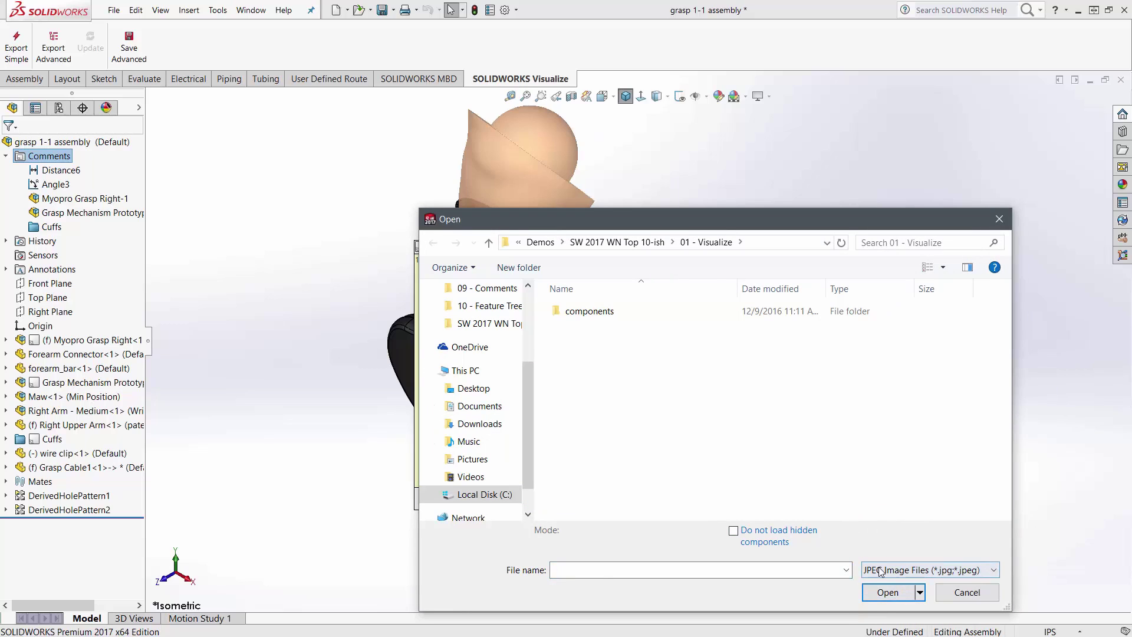
{"action": "left_click", "coordinate": [619, 242]}
{"action": "double_click", "coordinate": [612, 428]}
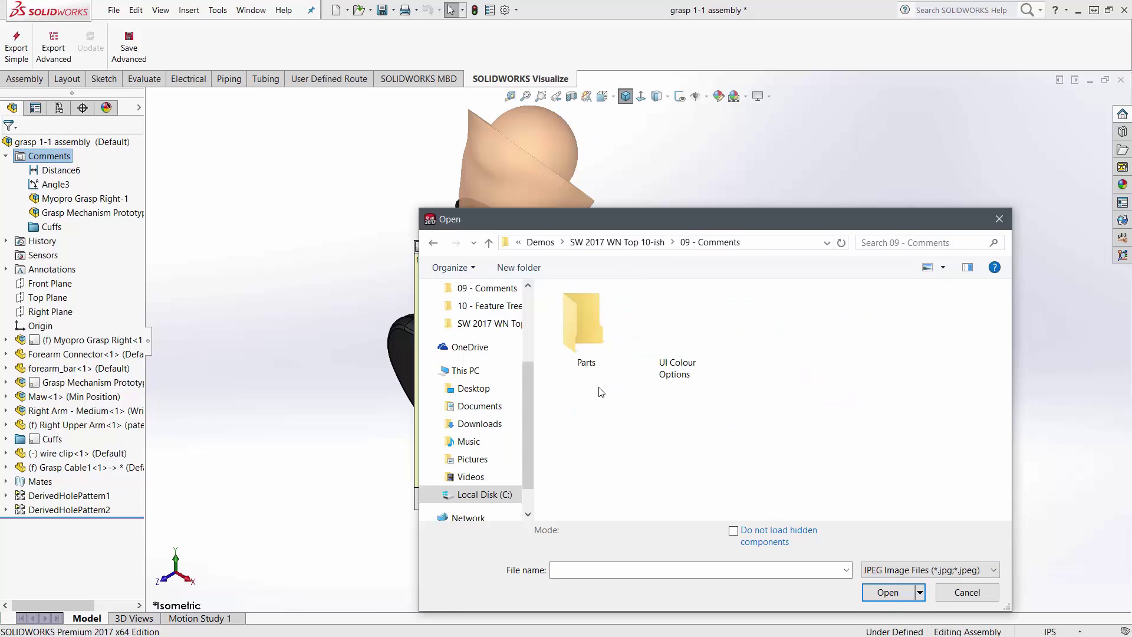
{"action": "left_click", "coordinate": [691, 363]}
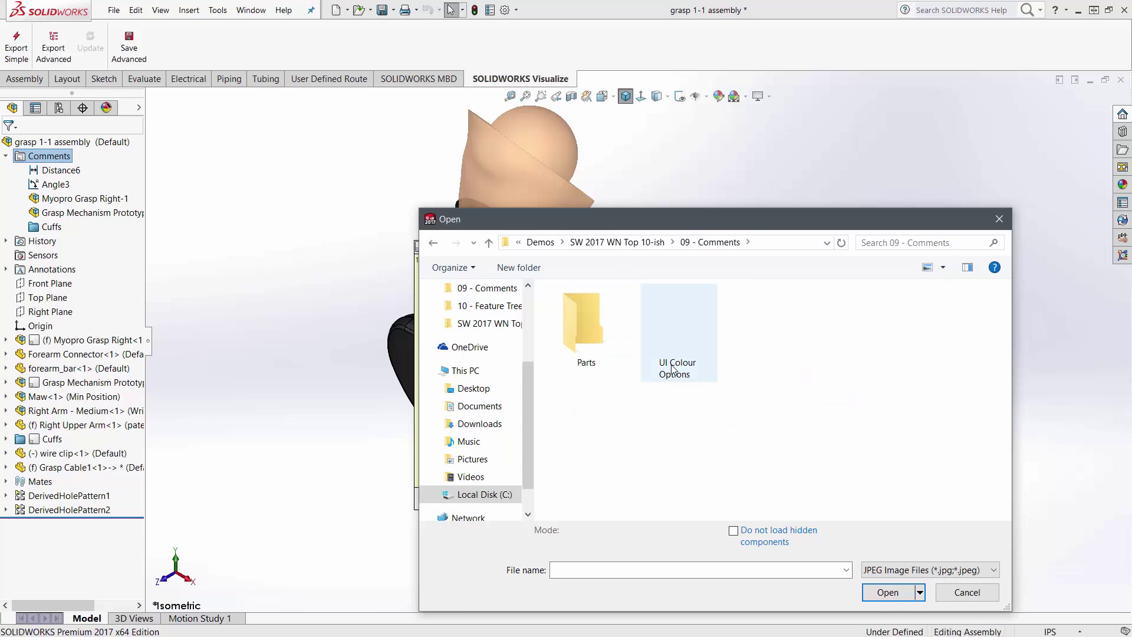
{"action": "left_click", "coordinate": [889, 598]}
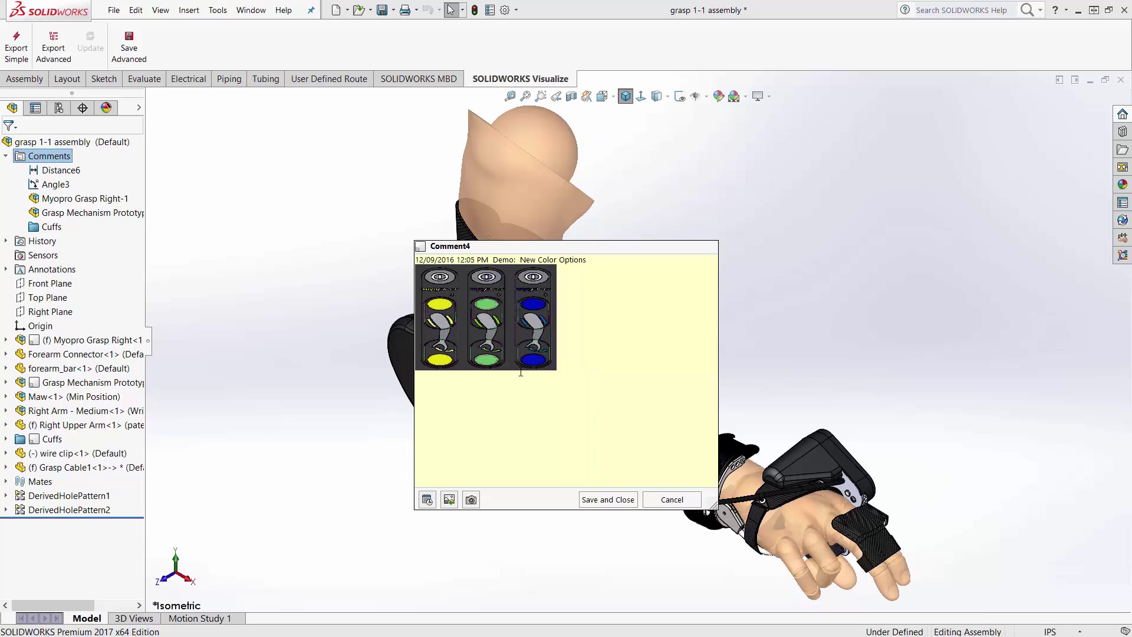
{"action": "left_click", "coordinate": [619, 504]}
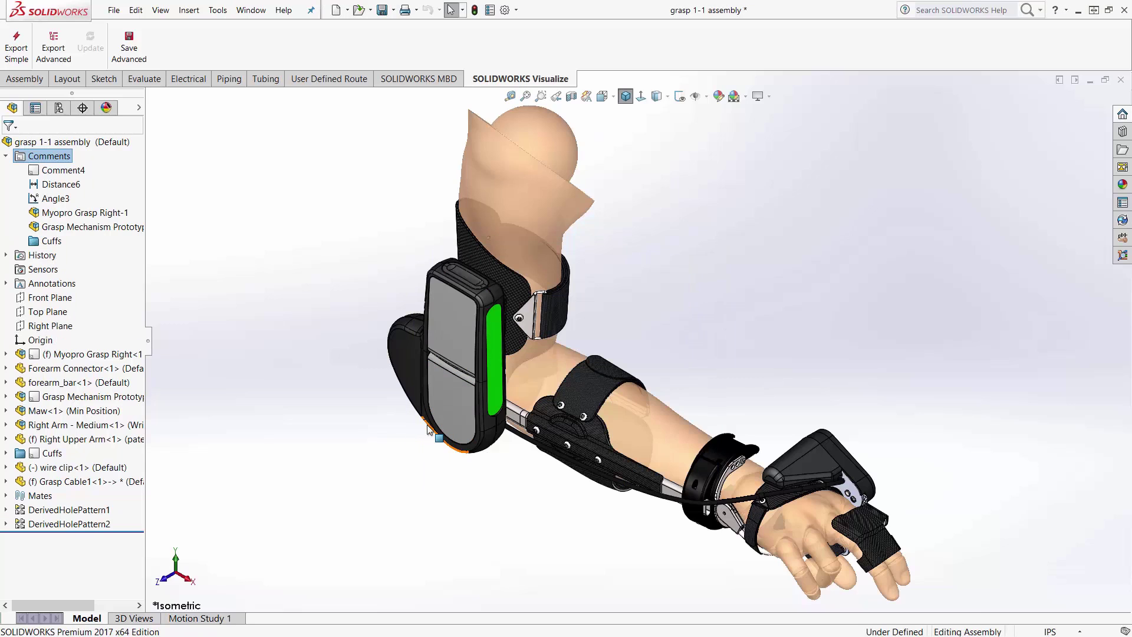
- View all comments in the grasp 1-1 assembly, sort them by Date, read through them and close the list
{"action": "right_click", "coordinate": [52, 160]}
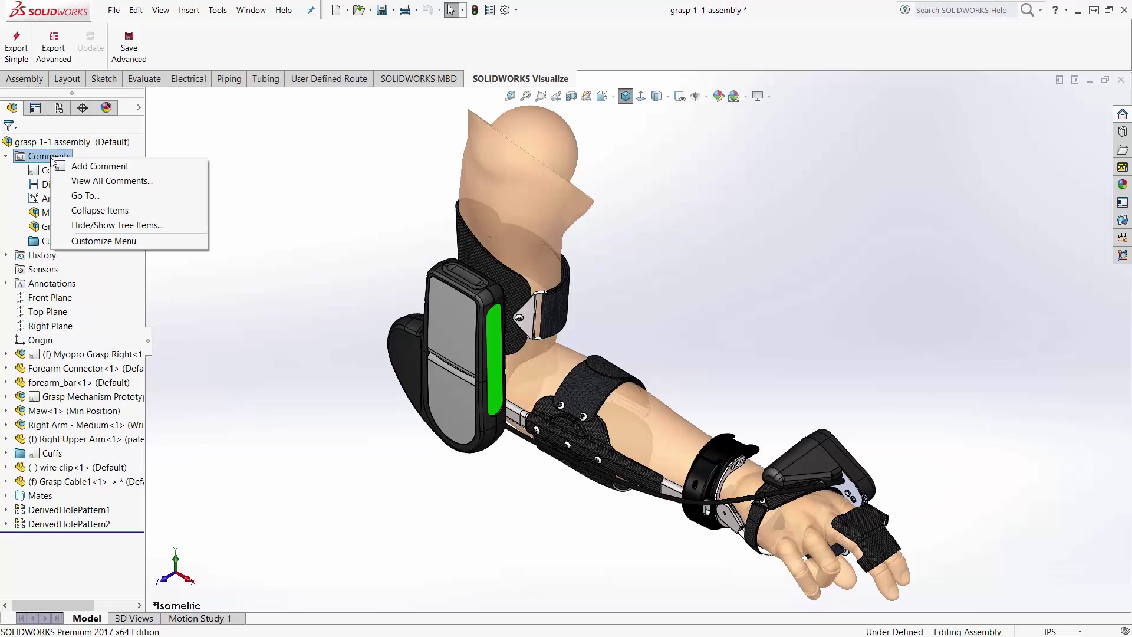
{"action": "left_click", "coordinate": [93, 183]}
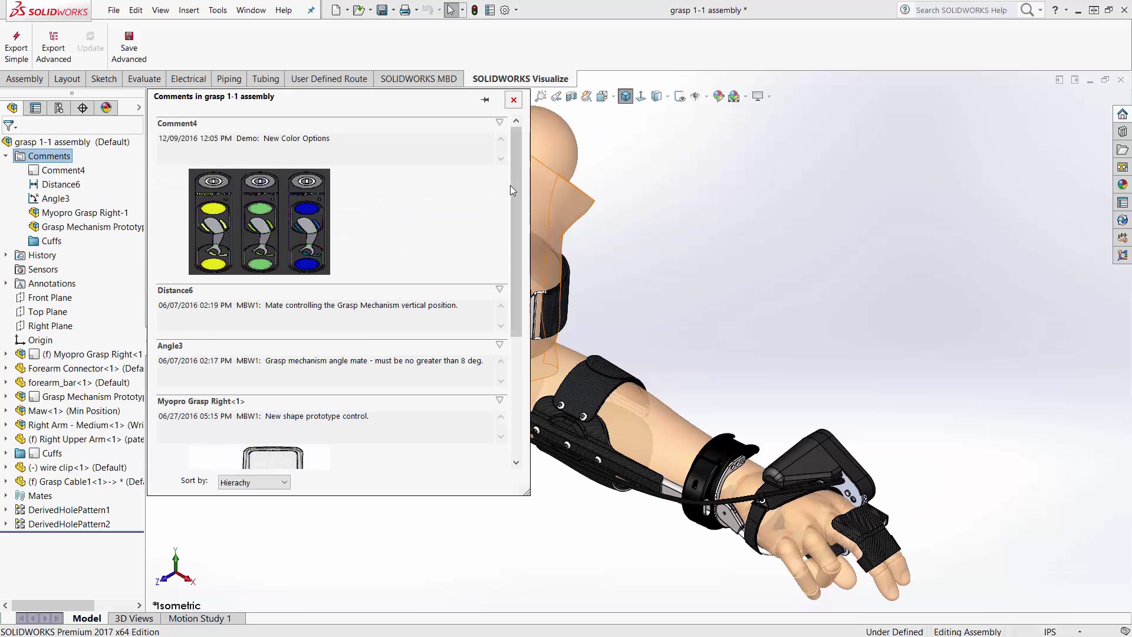
{"action": "left_click_drag", "start_coordinate": [511, 185], "coordinate": [529, 219]}
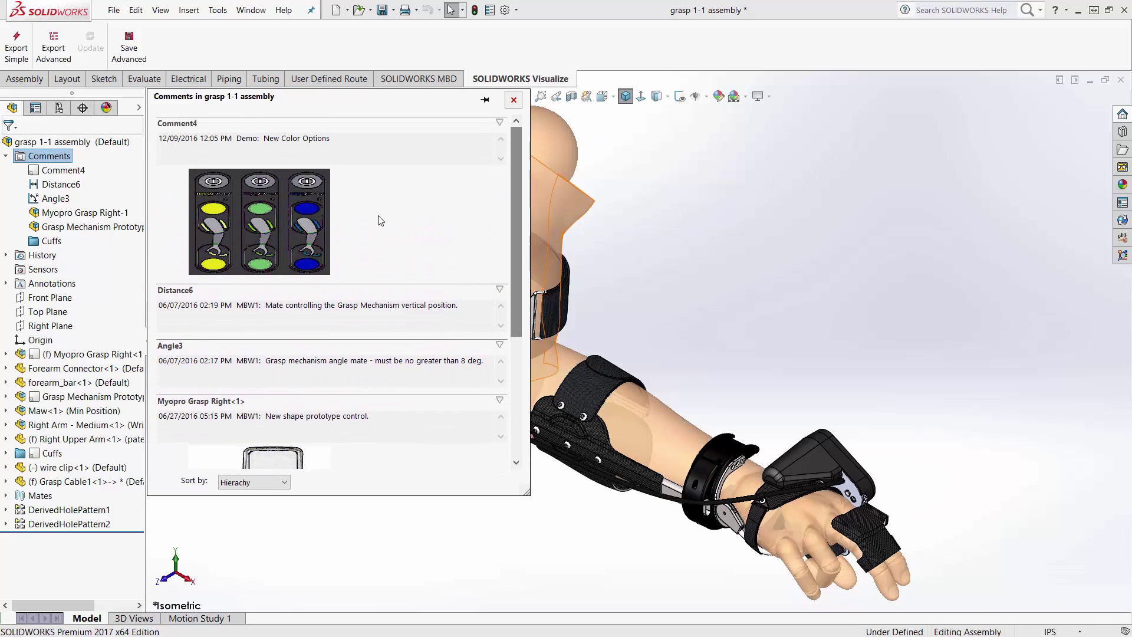
{"action": "left_click", "coordinate": [286, 482]}
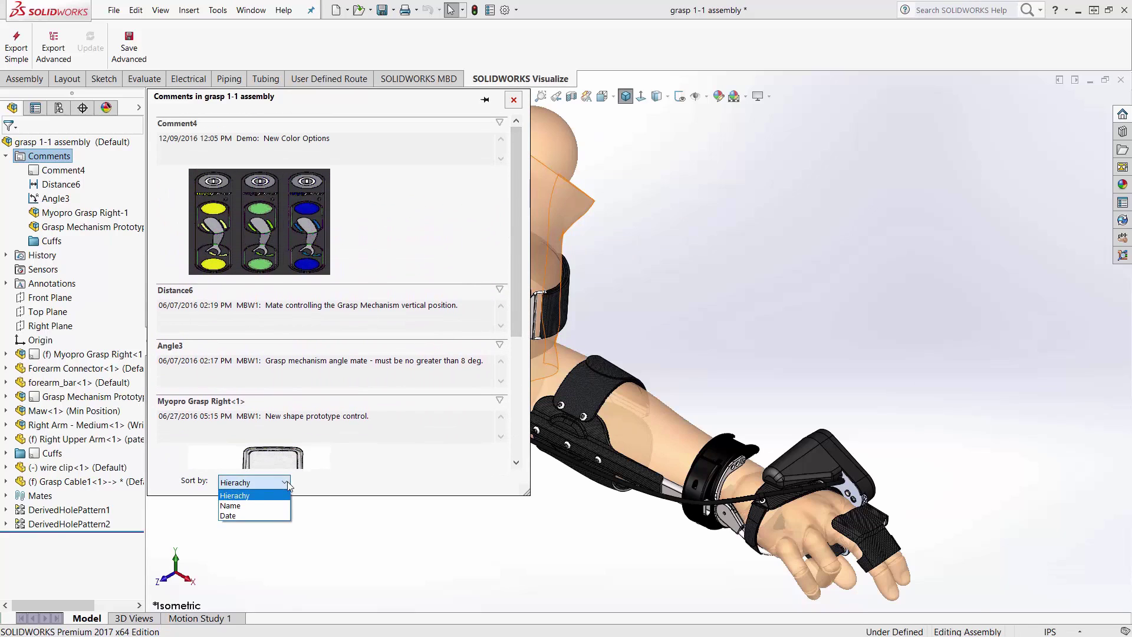
{"action": "left_click", "coordinate": [244, 516]}
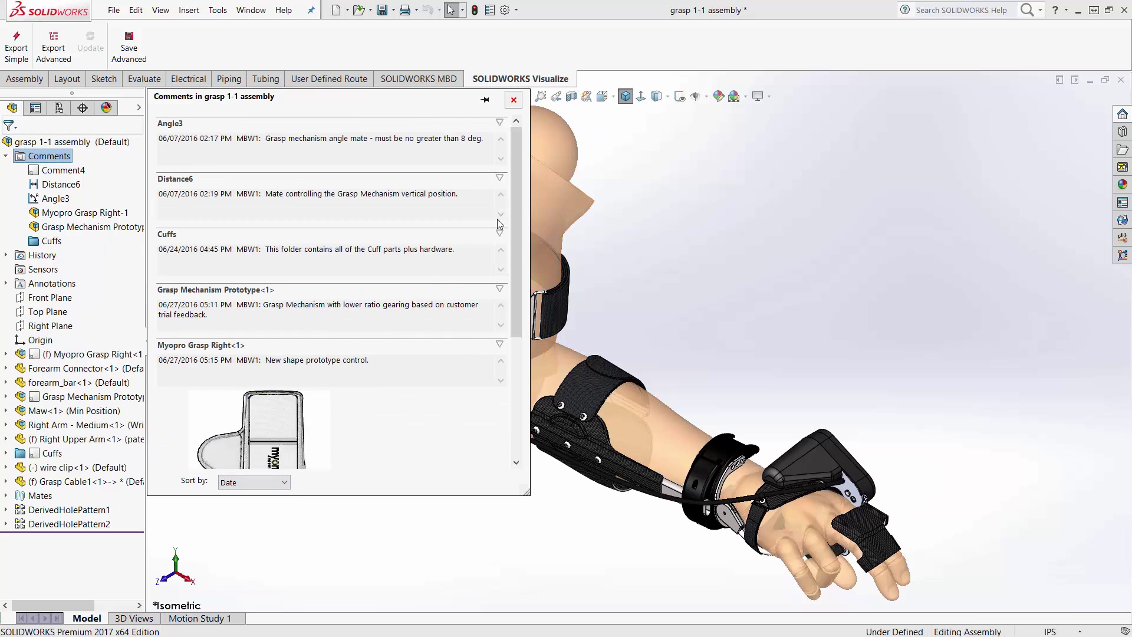
{"action": "mouse_move", "coordinate": [513, 210]}
{"action": "left_mouse_down"}
{"action": "mouse_move", "coordinate": [511, 342]}
{"action": "mouse_move", "coordinate": [504, 199]}
{"action": "left_mouse_up"}
{"action": "left_click", "coordinate": [513, 99]}
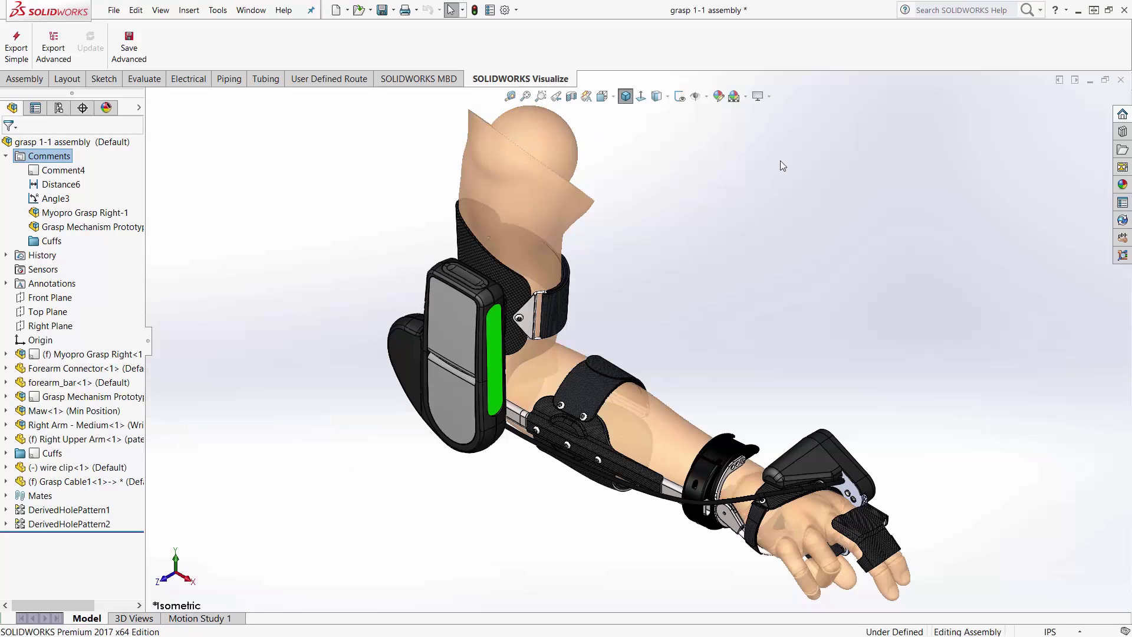
- Close the grasp 1-1 assembly, switch to the presentation and advance it to "08 – Sketch Enhancements"
{"action": "left_click", "coordinate": [1122, 82]}
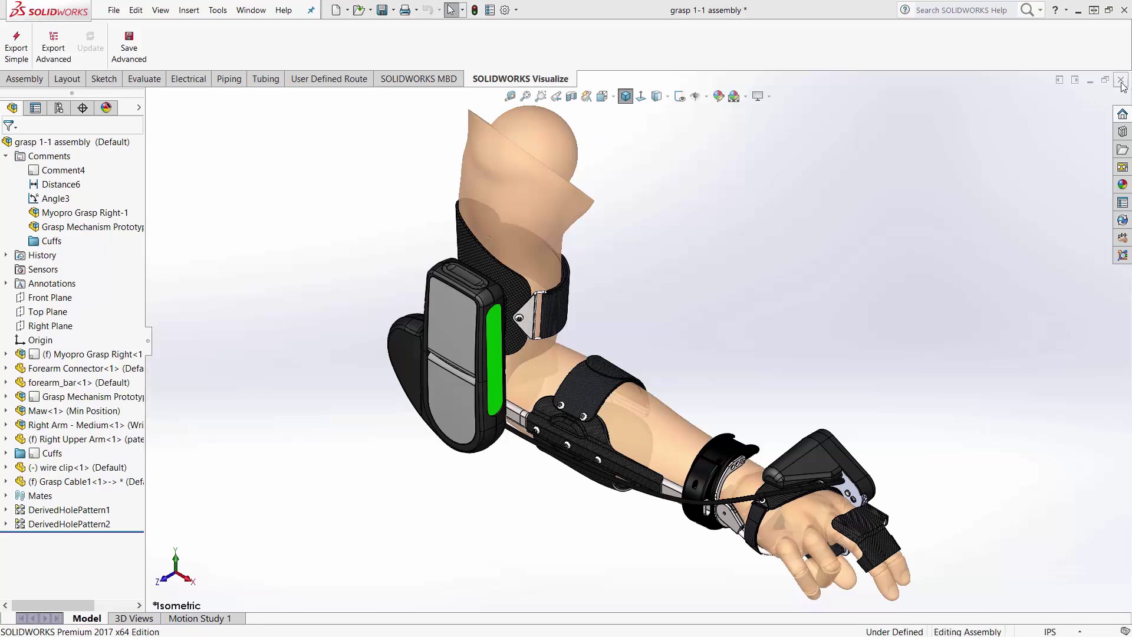
{"action": "left_click", "coordinate": [525, 334]}
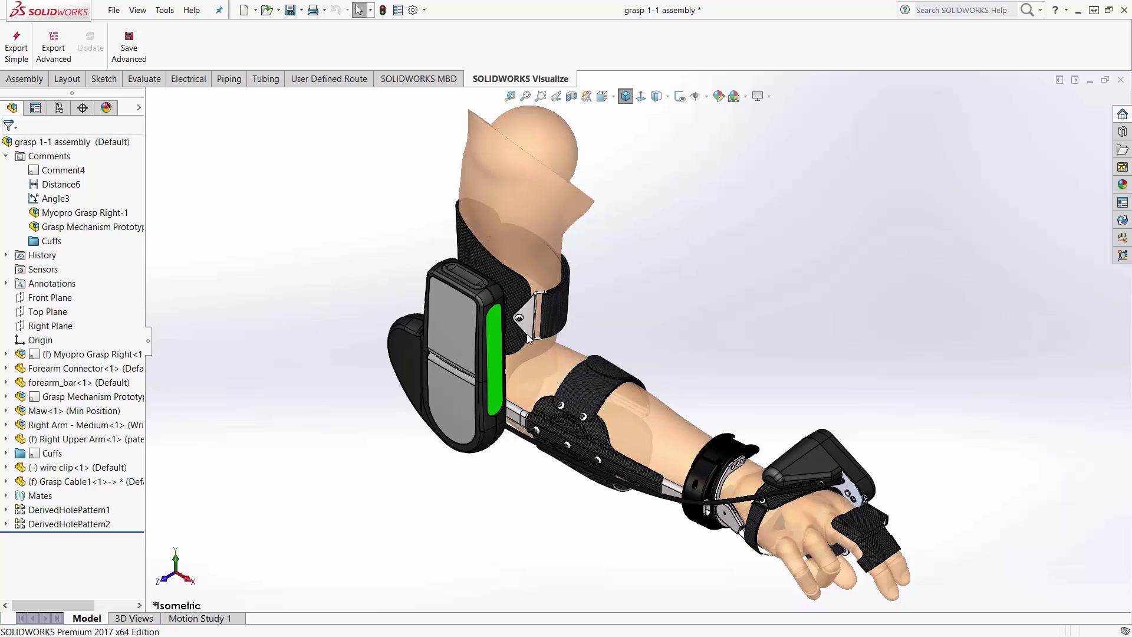
{"action": "key", "text": "alt+Tab"}
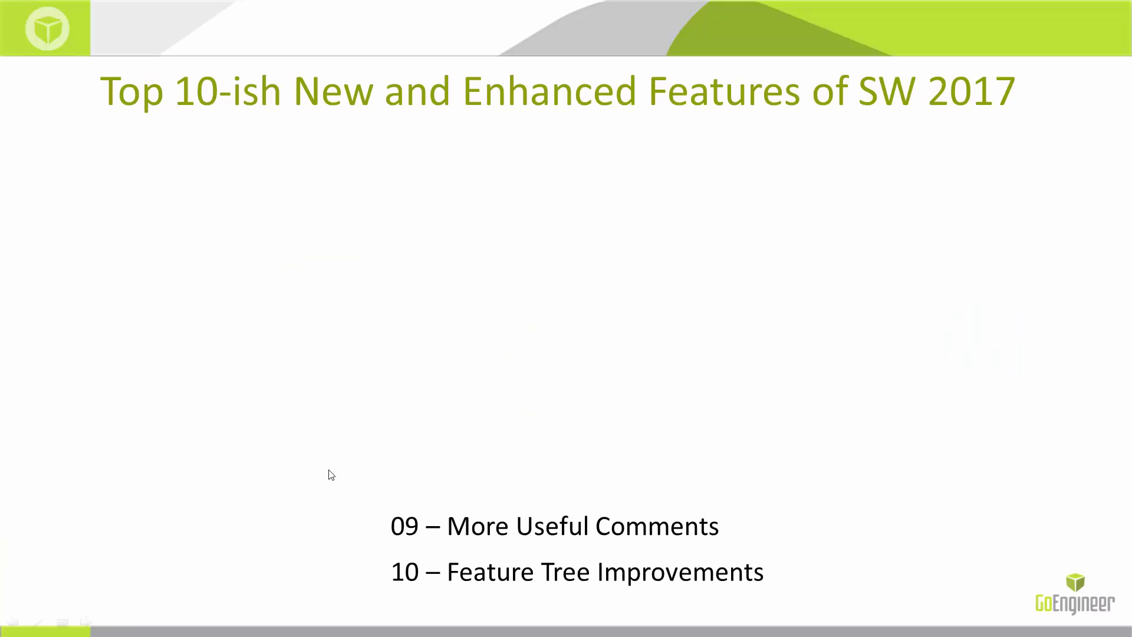
{"action": "left_click", "coordinate": [579, 467]}
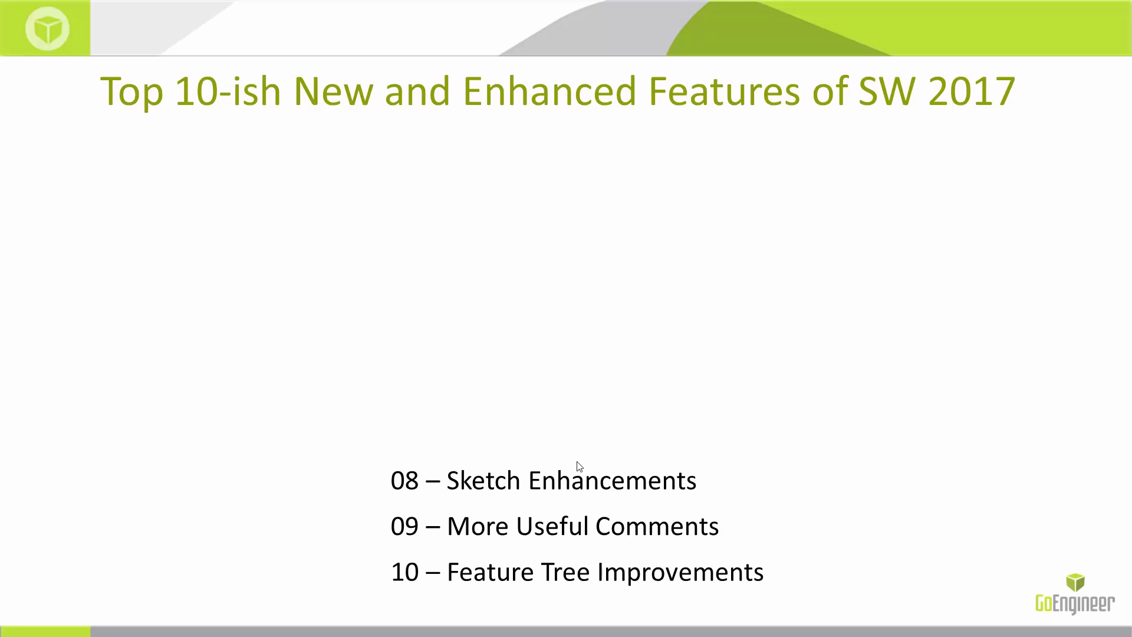
- Switch back to SOLIDWORKS, open the Sketch part from the recent documents and edit Sketch1
{"action": "key", "text": "alt+Tab"}
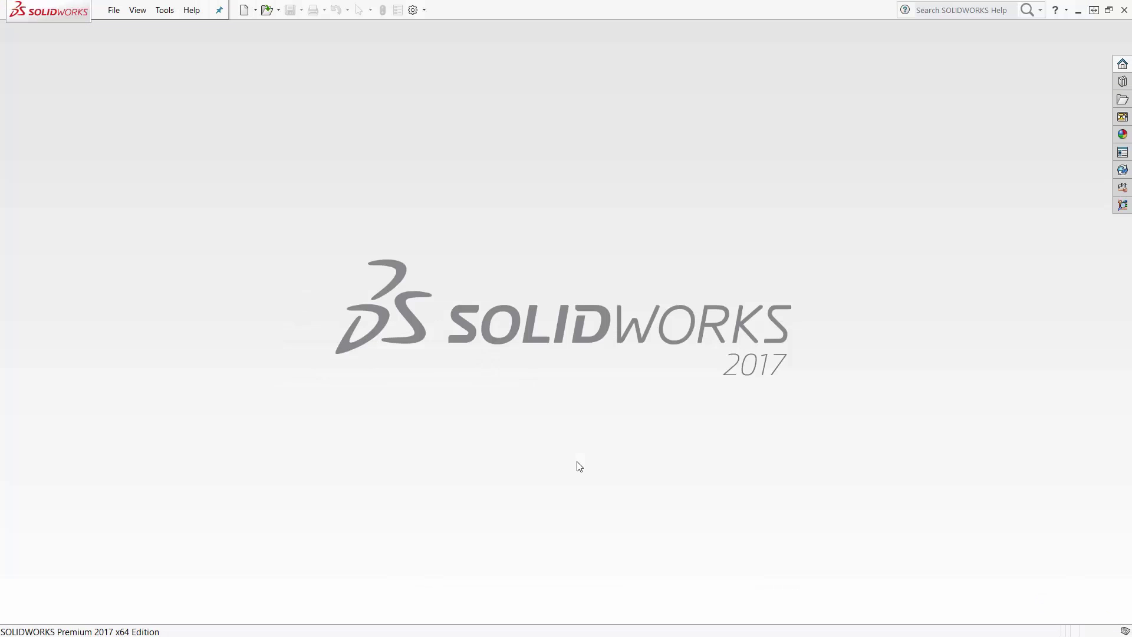
{"action": "key", "text": "r"}
{"action": "left_click", "coordinate": [487, 209]}
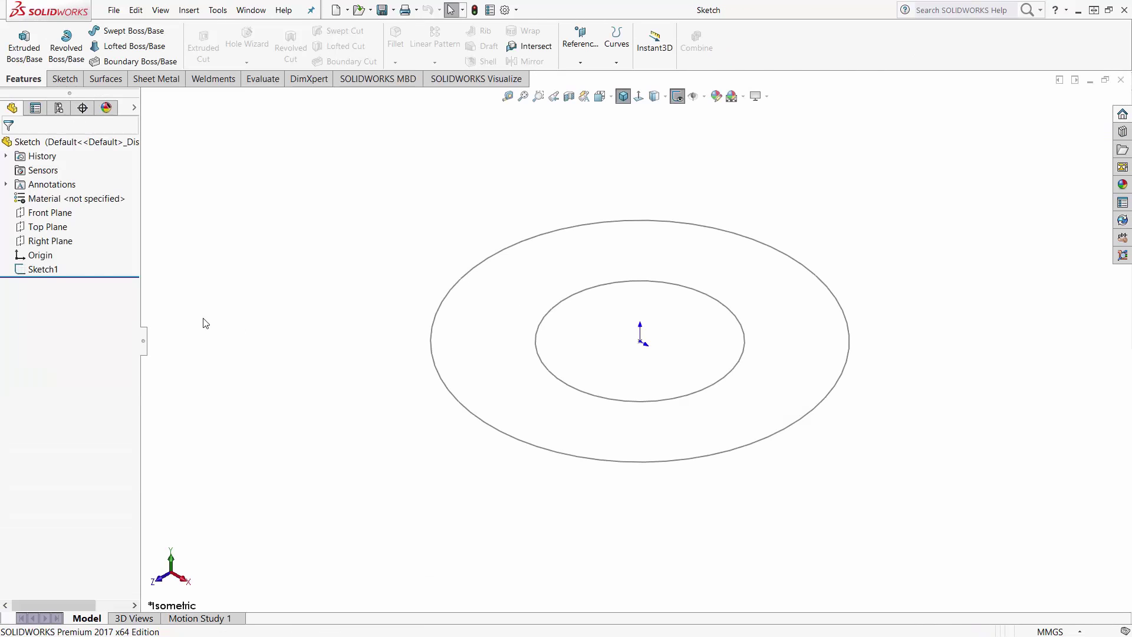
{"action": "right_click", "coordinate": [59, 270]}
{"action": "left_click", "coordinate": [68, 234]}
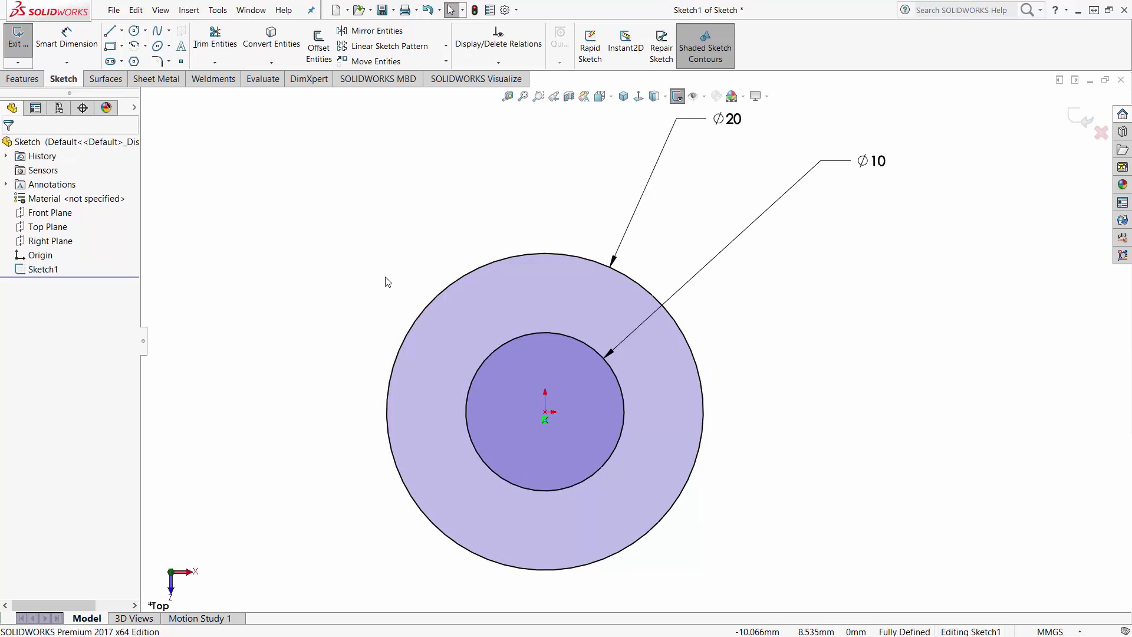
- Sketch a corner rectangle about 56 mm by 36 mm enclosing the two concentric circles
{"action": "scroll", "coordinate": [384, 281], "scroll_direction": "up", "scroll_amount": 3}
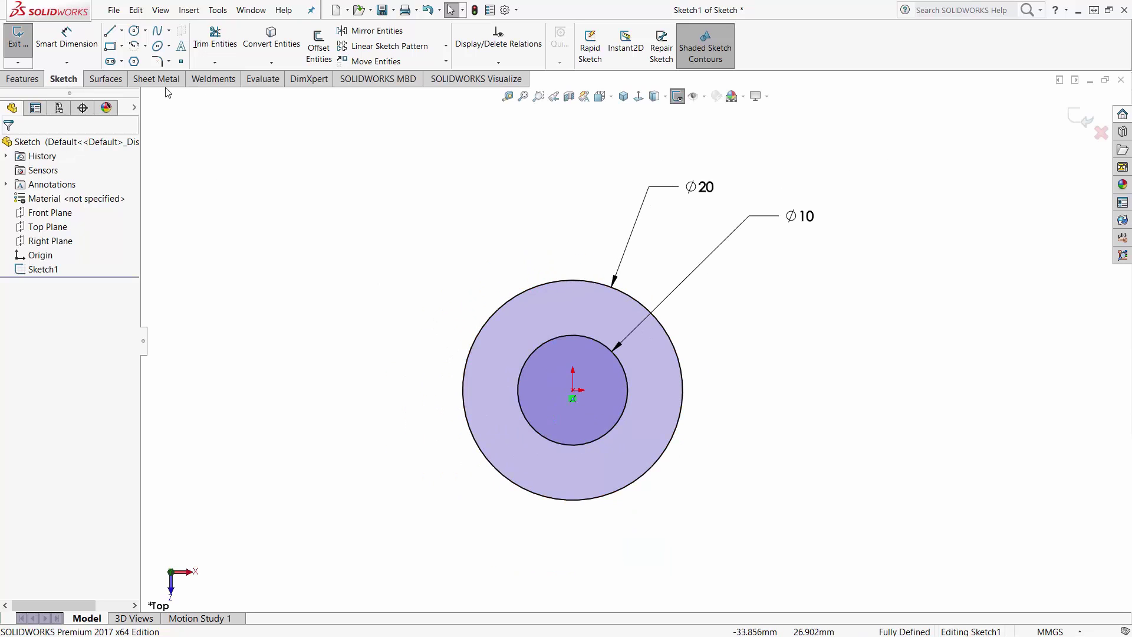
{"action": "left_click", "coordinate": [110, 46]}
{"action": "left_click_drag", "start_coordinate": [211, 194], "coordinate": [401, 315]}
{"action": "left_click_drag", "start_coordinate": [466, 353], "coordinate": [827, 585]}
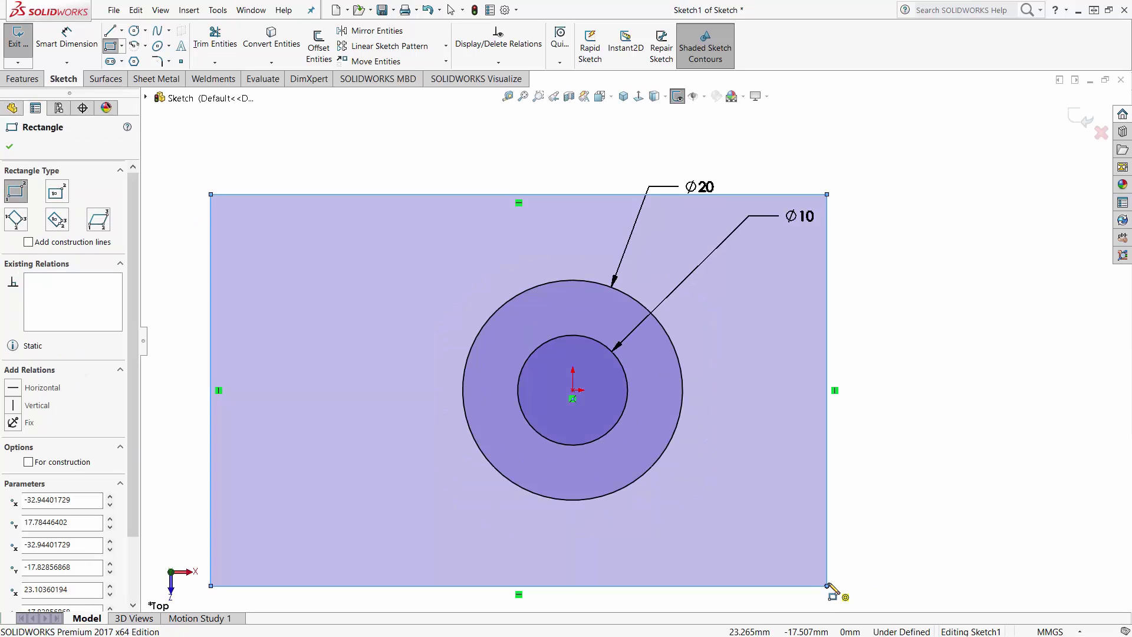
{"action": "right_click", "coordinate": [933, 535]}
{"action": "left_click", "coordinate": [963, 519]}
{"action": "right_click", "coordinate": [965, 524]}
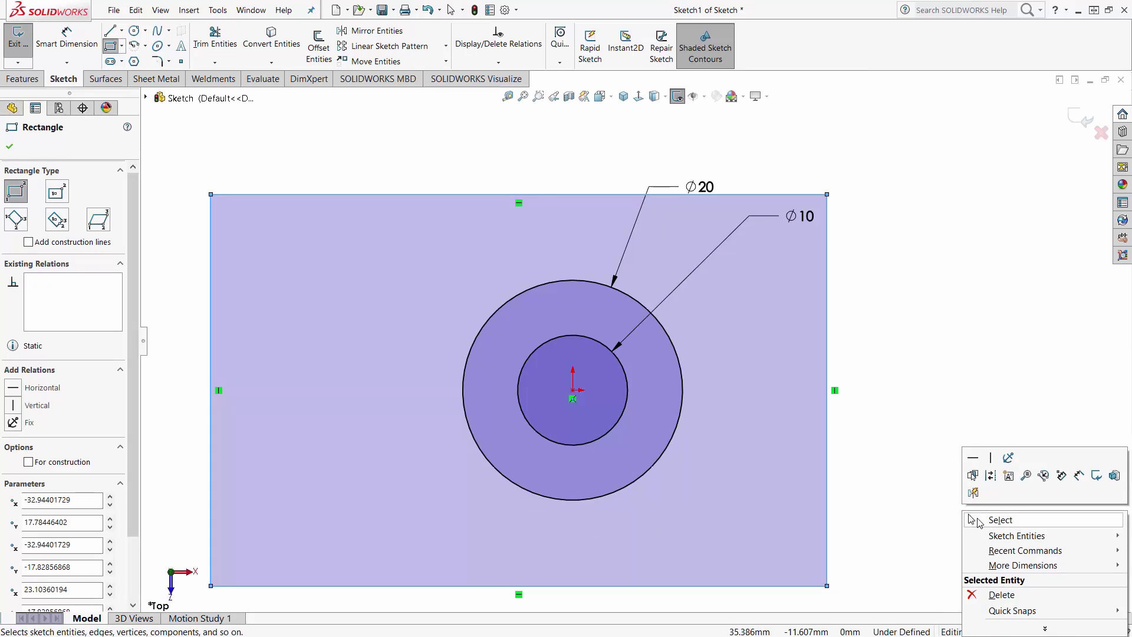
{"action": "left_click", "coordinate": [969, 519]}
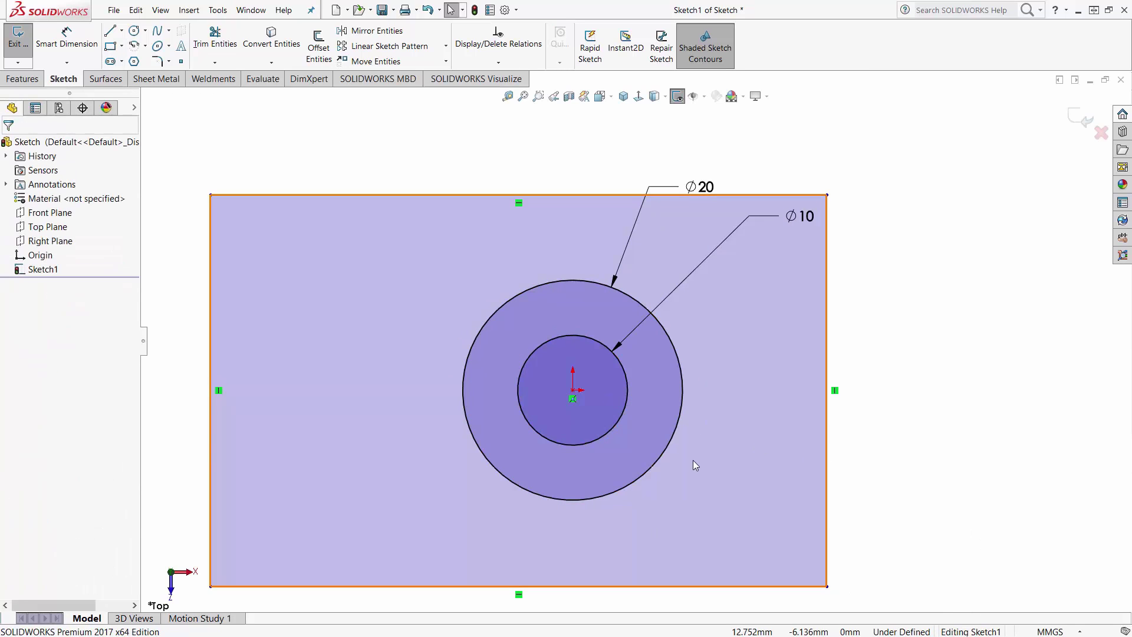
- Switch Shaded Sketch Contours off and on again, and move the whole rectangle slightly to the right by its shaded region
{"action": "left_click", "coordinate": [718, 52]}
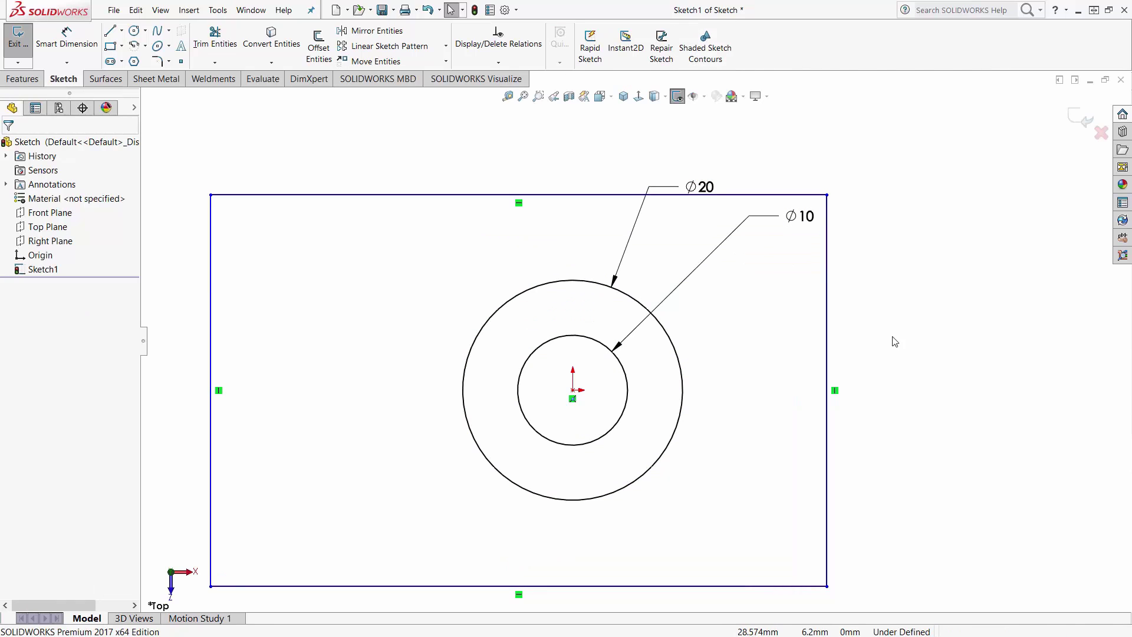
{"action": "left_click", "coordinate": [713, 55]}
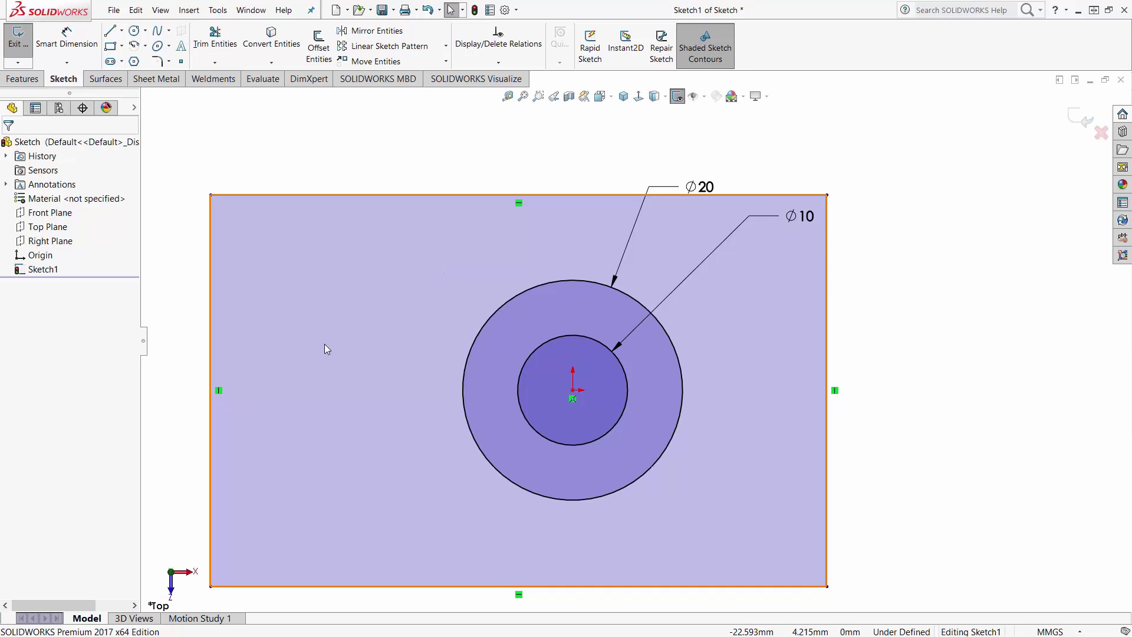
{"action": "mouse_move", "coordinate": [324, 345]}
{"action": "left_mouse_down"}
{"action": "mouse_move", "coordinate": [383, 378]}
{"action": "mouse_move", "coordinate": [318, 376]}
{"action": "mouse_move", "coordinate": [316, 331]}
{"action": "mouse_move", "coordinate": [335, 336]}
{"action": "left_mouse_up"}
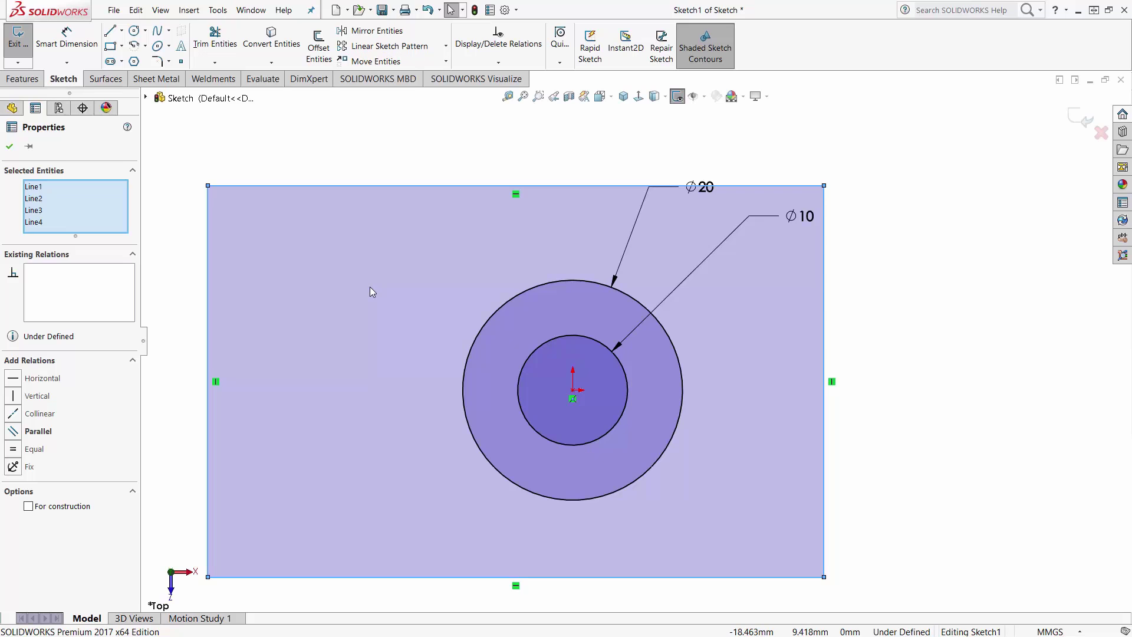
{"action": "left_click_drag", "start_coordinate": [355, 316], "coordinate": [378, 334]}
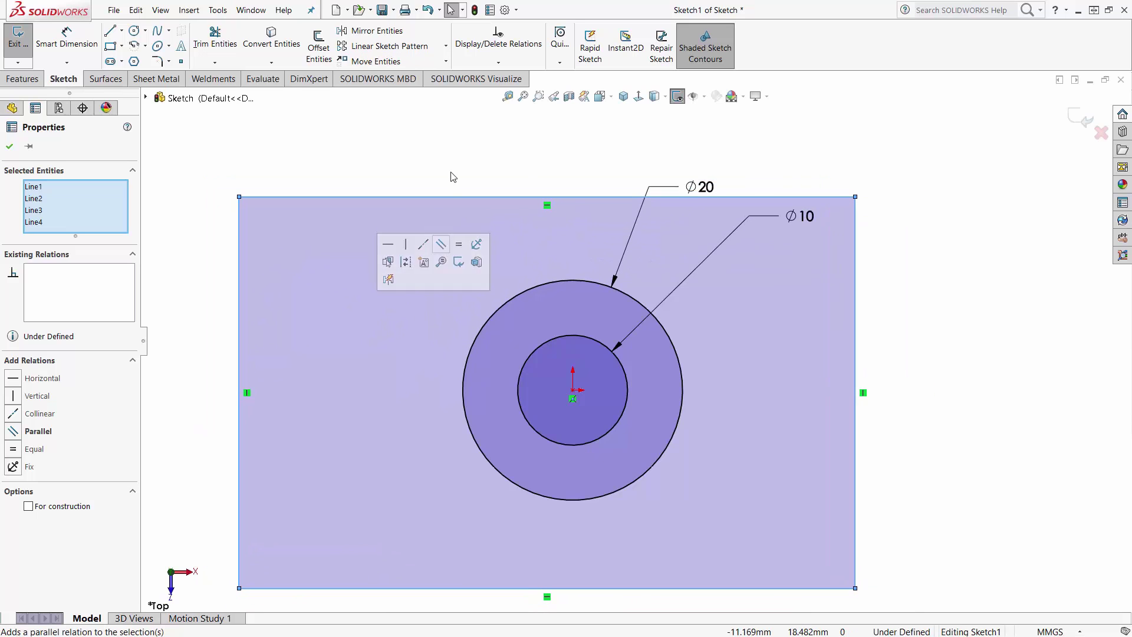
{"action": "left_click", "coordinate": [459, 154]}
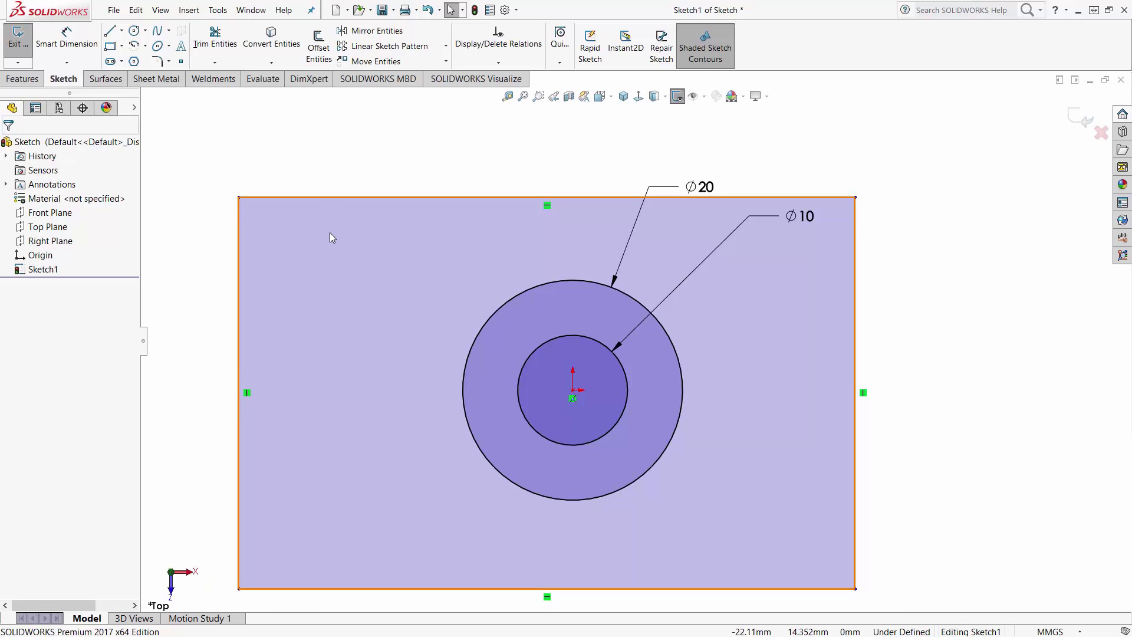
- Sketch a closed, irregular seven-sided line contour to the right of the rectangle, with its longest side about 27 mm
{"action": "left_click", "coordinate": [110, 31]}
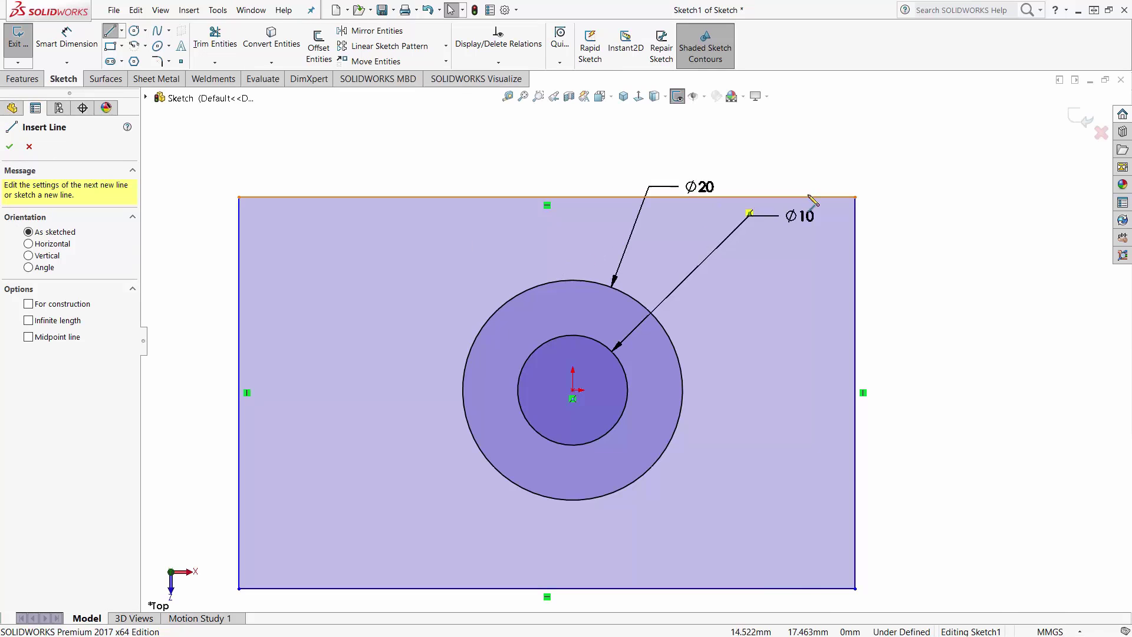
{"action": "key", "text": "z"}
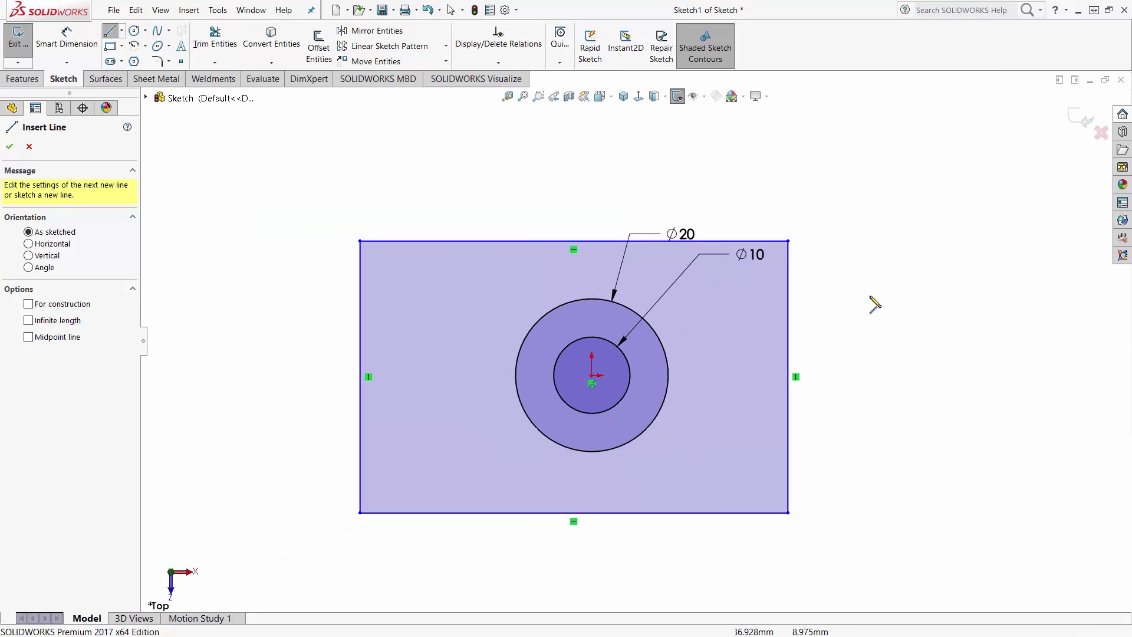
{"action": "left_click", "coordinate": [840, 269]}
{"action": "left_click", "coordinate": [910, 209]}
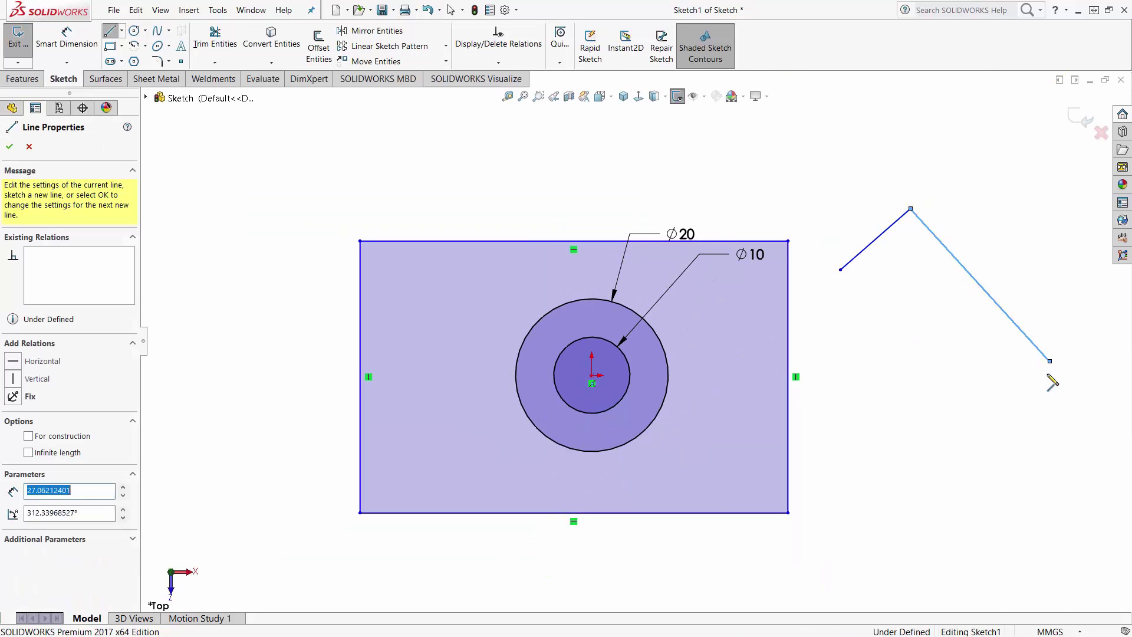
{"action": "left_click", "coordinate": [1049, 361]}
{"action": "left_click", "coordinate": [934, 471]}
{"action": "left_click", "coordinate": [865, 390]}
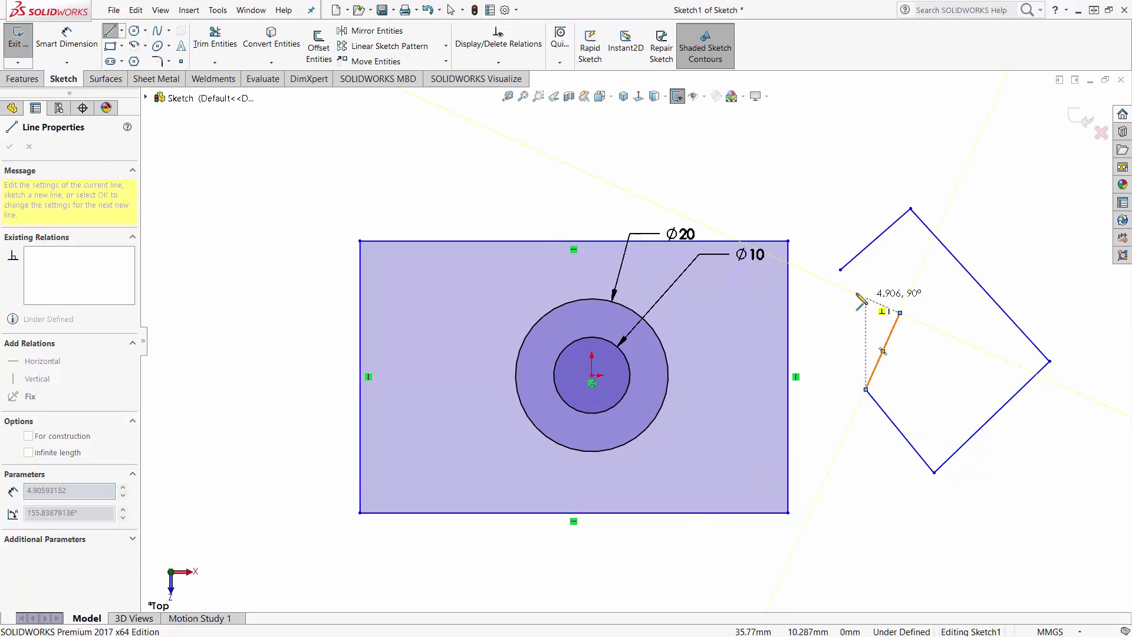
{"action": "left_click", "coordinate": [900, 313]}
{"action": "left_click", "coordinate": [851, 292]}
{"action": "left_click", "coordinate": [840, 269]}
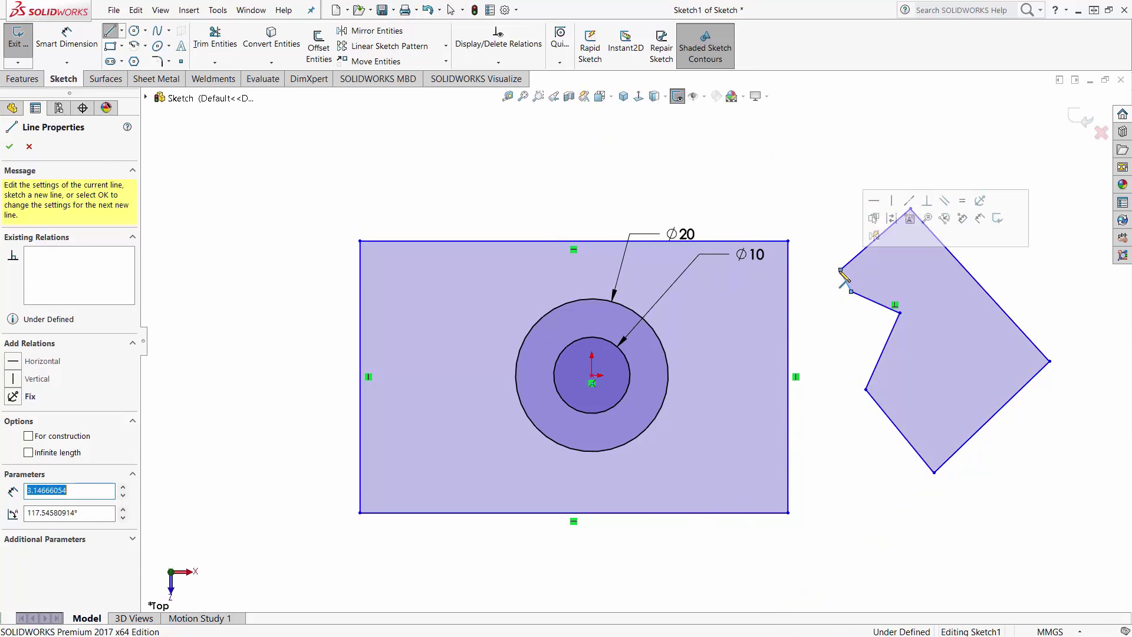
{"action": "right_click", "coordinate": [840, 269]}
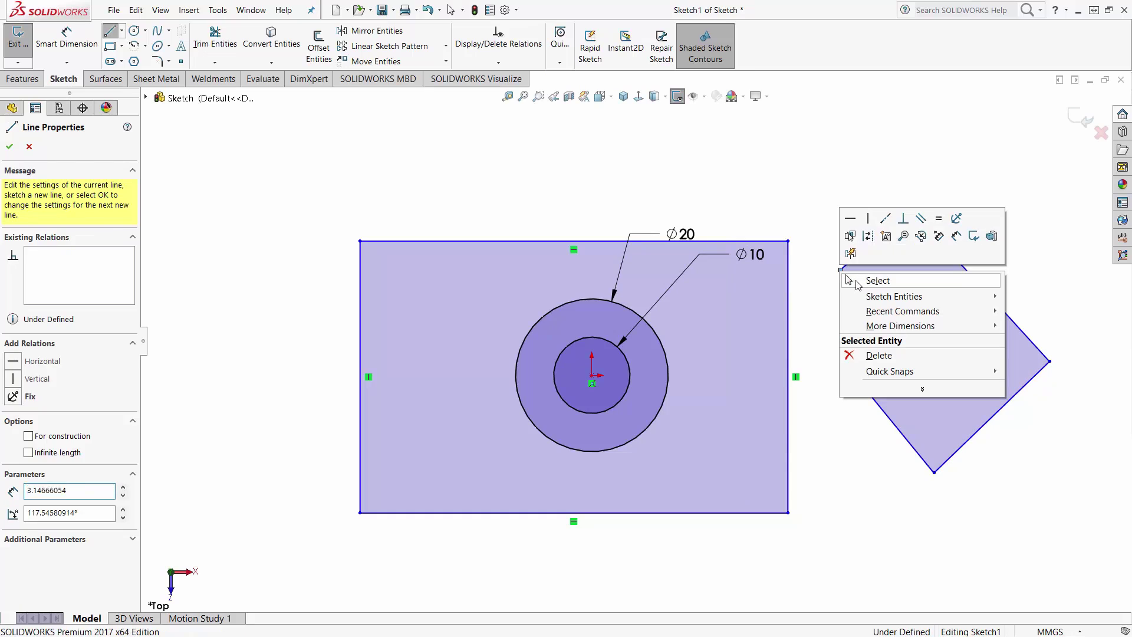
{"action": "left_click", "coordinate": [865, 278]}
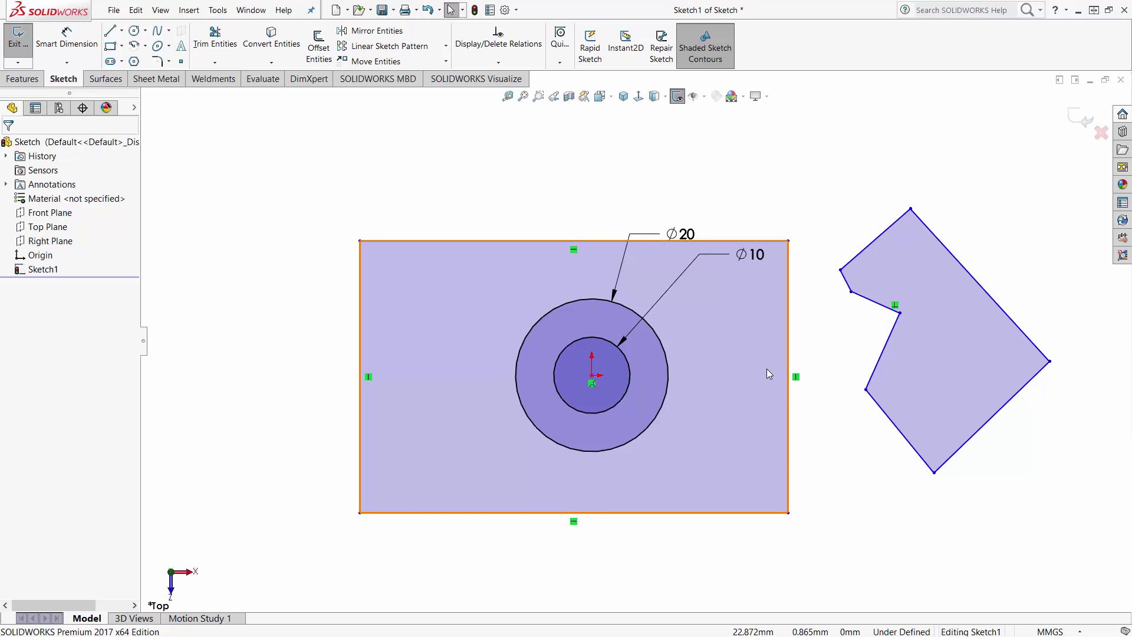
- Extrude the shaded ring region between the 10 mm and 20 mm circles to a depth of 20 mm and save the part
{"action": "left_click", "coordinate": [705, 351]}
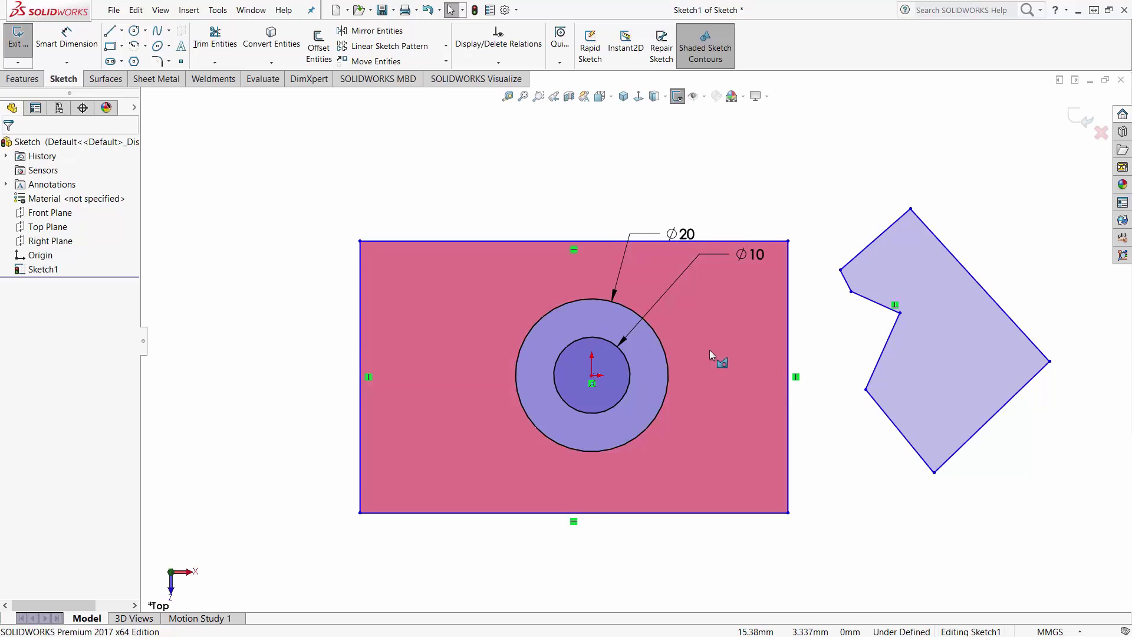
{"action": "left_click", "coordinate": [663, 353]}
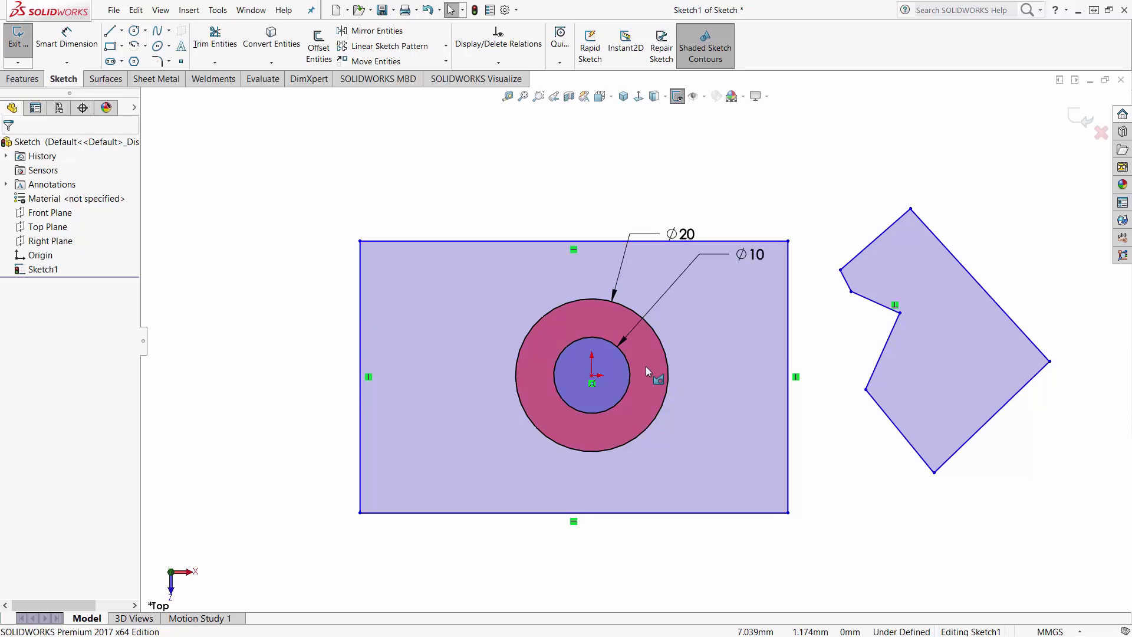
{"action": "left_click", "coordinate": [646, 367]}
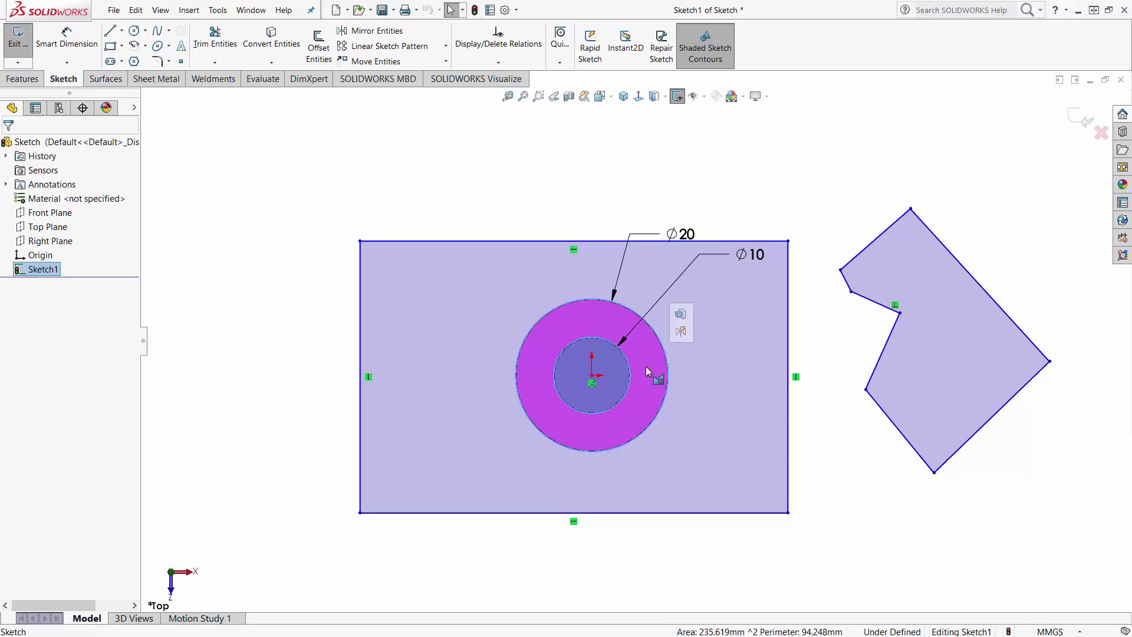
{"action": "left_click", "coordinate": [679, 315]}
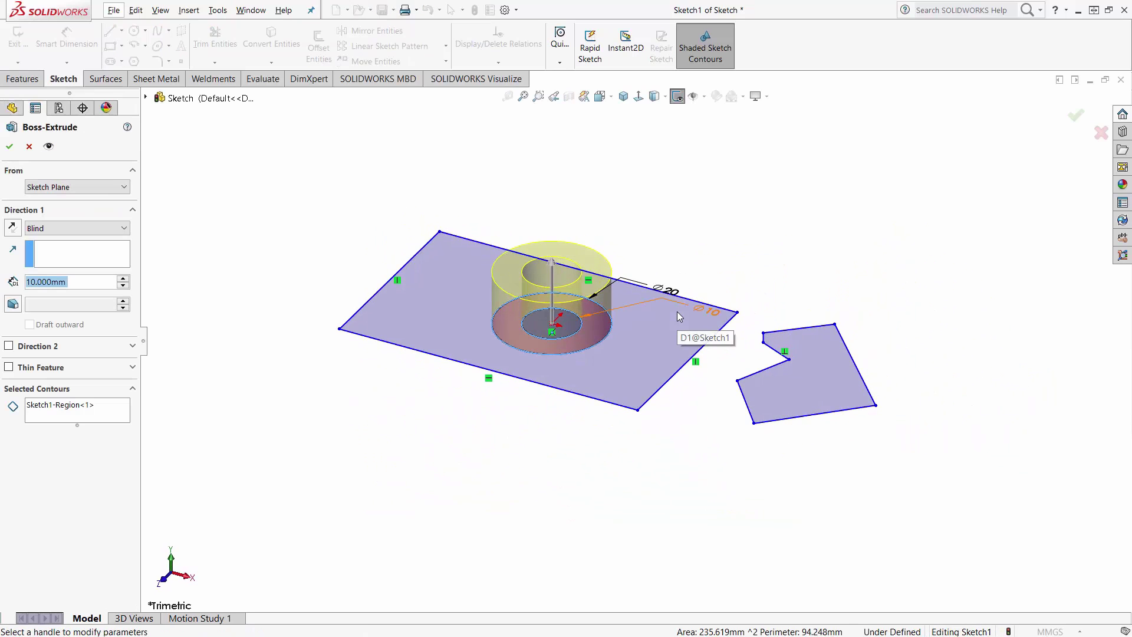
{"action": "left_click", "coordinate": [122, 278]}
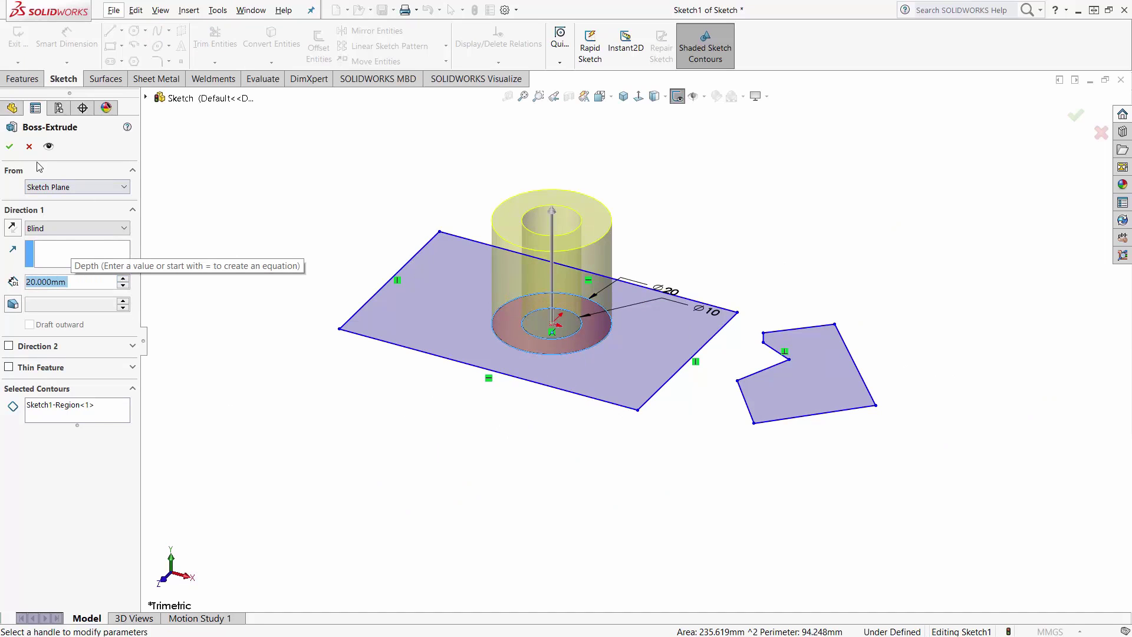
{"action": "left_click", "coordinate": [9, 147]}
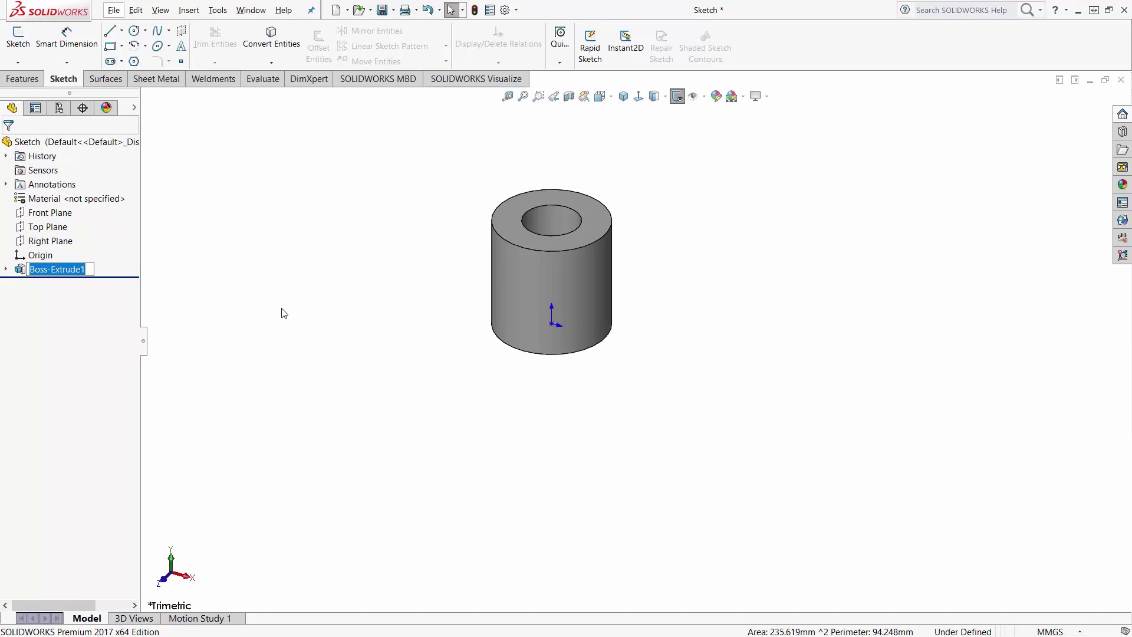
{"action": "left_click", "coordinate": [383, 10]}
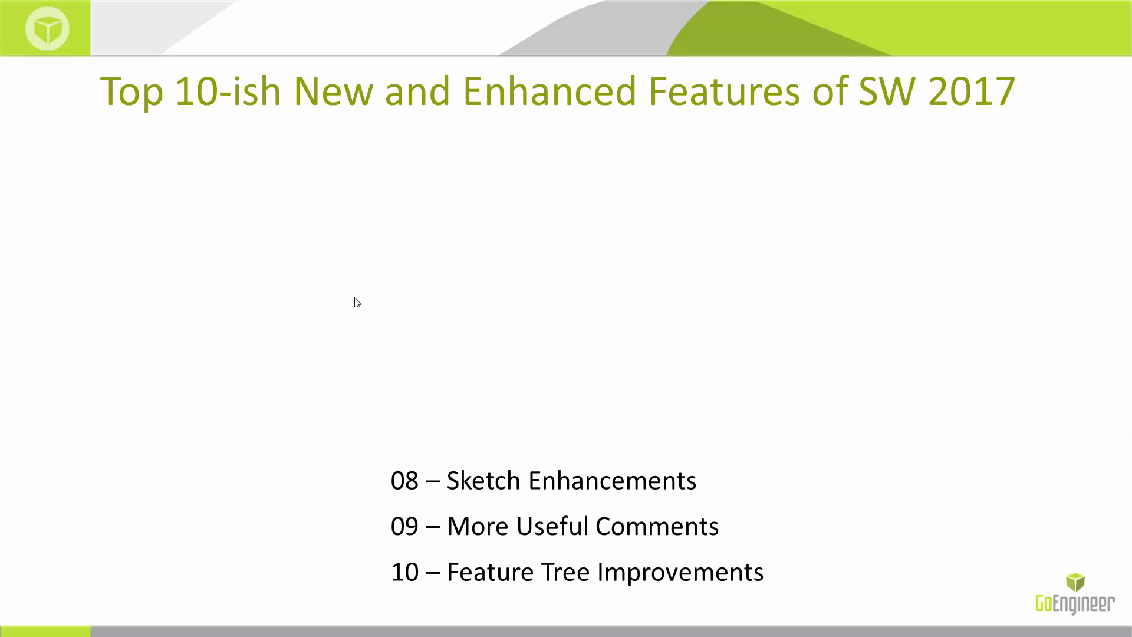
- Advance the presentation to "07 – Cylindrical Distance Mate Upgrade" and switch back to SOLIDWORKS
{"action": "left_click", "coordinate": [600, 367]}
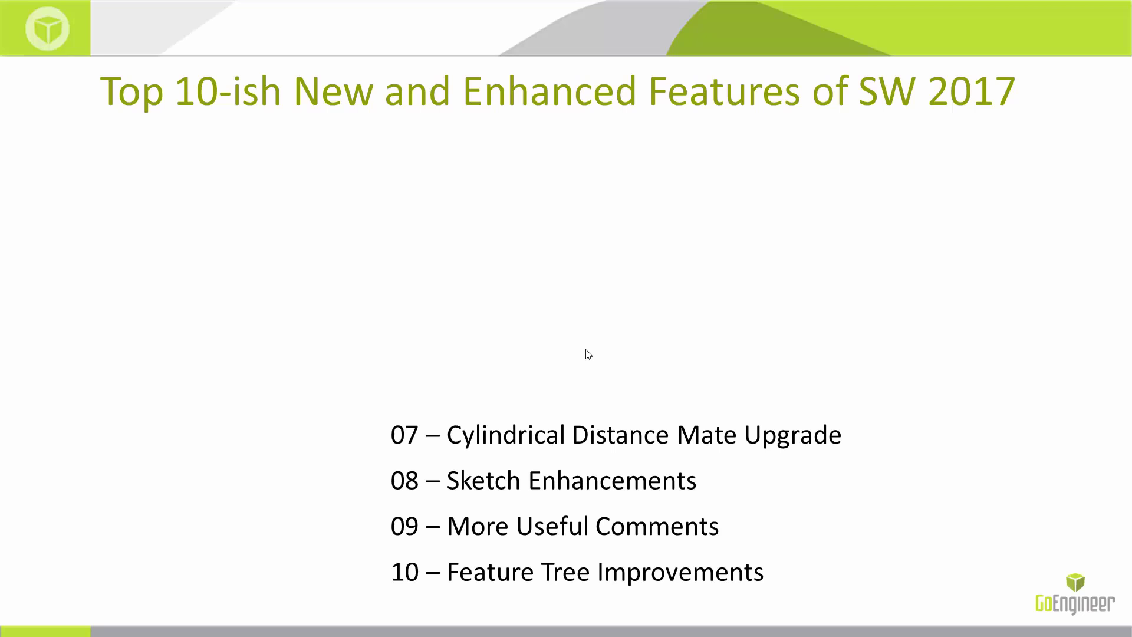
{"action": "key", "text": "alt+Tab"}
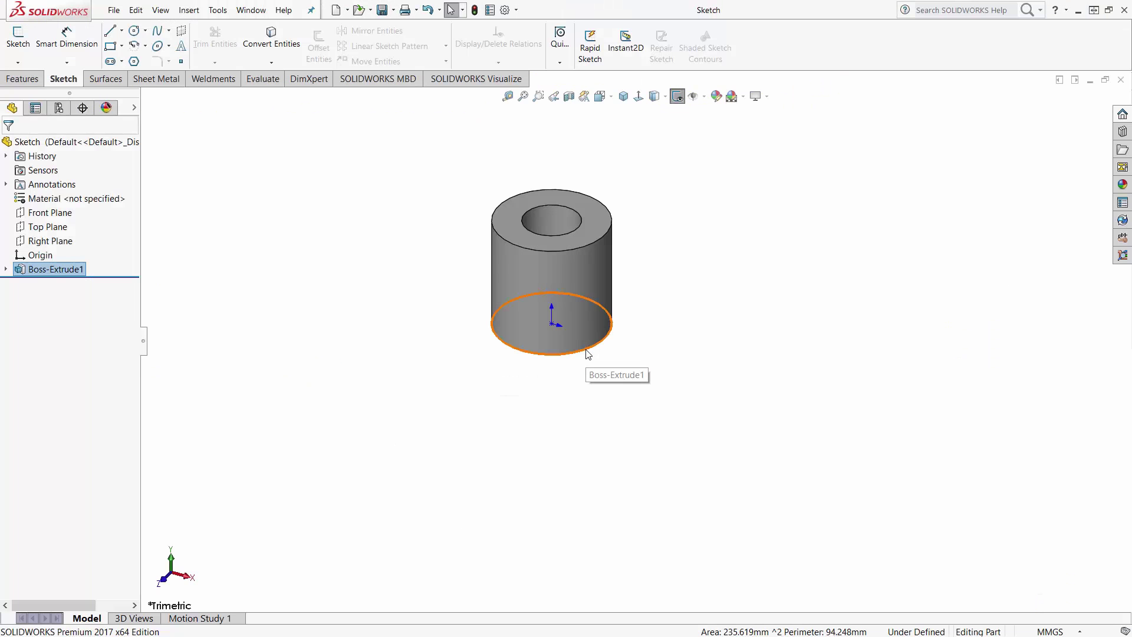
- Make a new assembly from the open part using the second assembly template in the Training Templates
{"action": "left_click", "coordinate": [347, 10]}
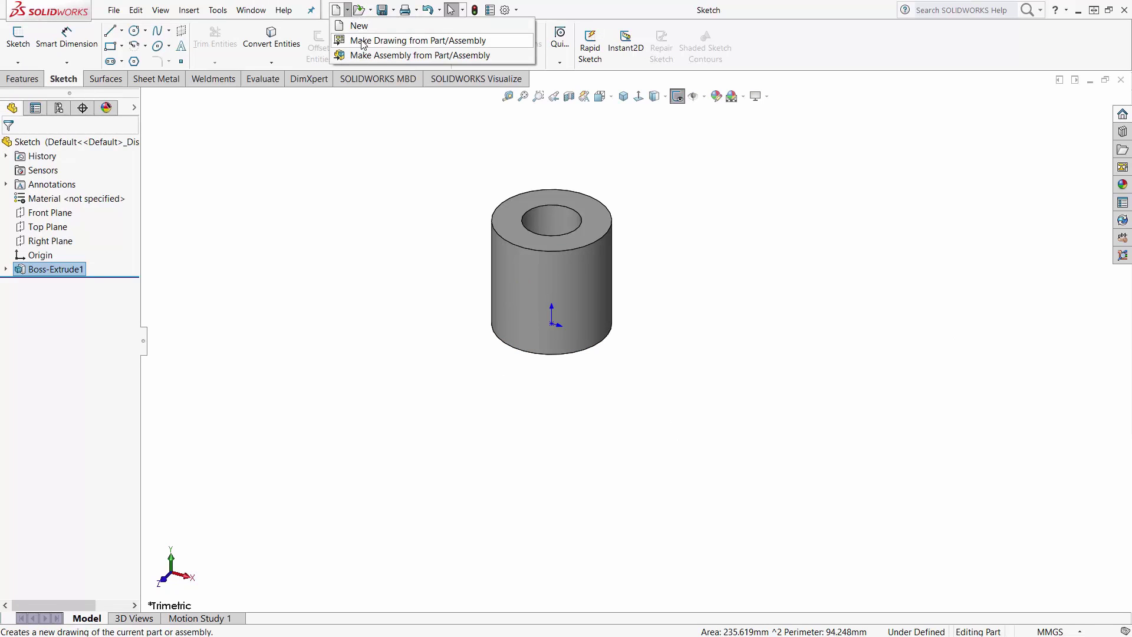
{"action": "left_click", "coordinate": [368, 55]}
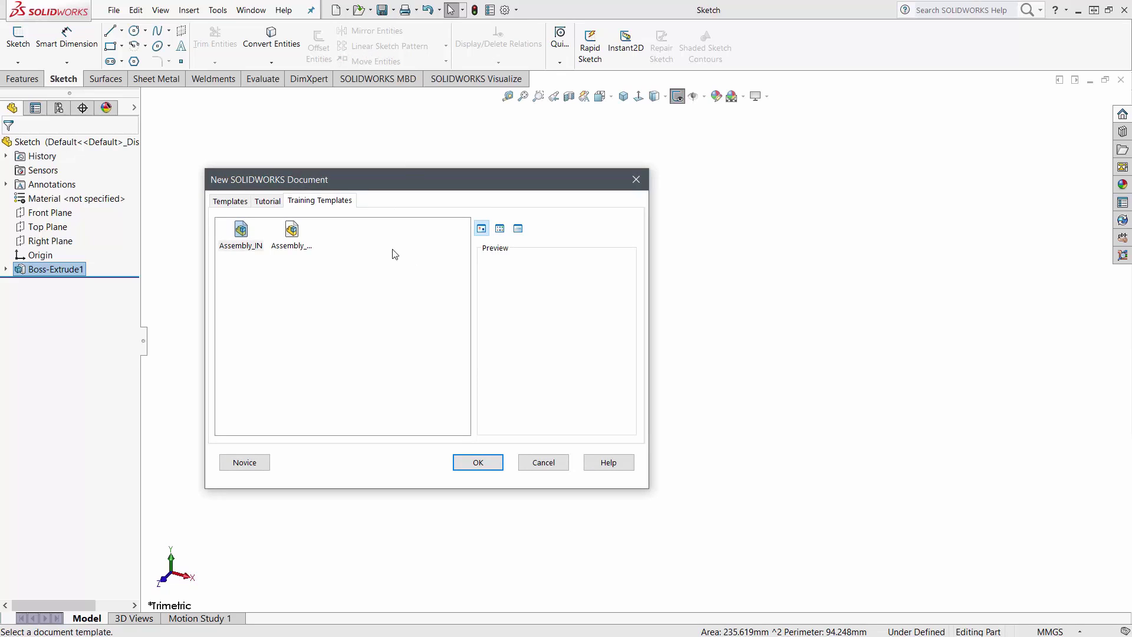
{"action": "left_click", "coordinate": [292, 234]}
{"action": "left_click", "coordinate": [477, 462]}
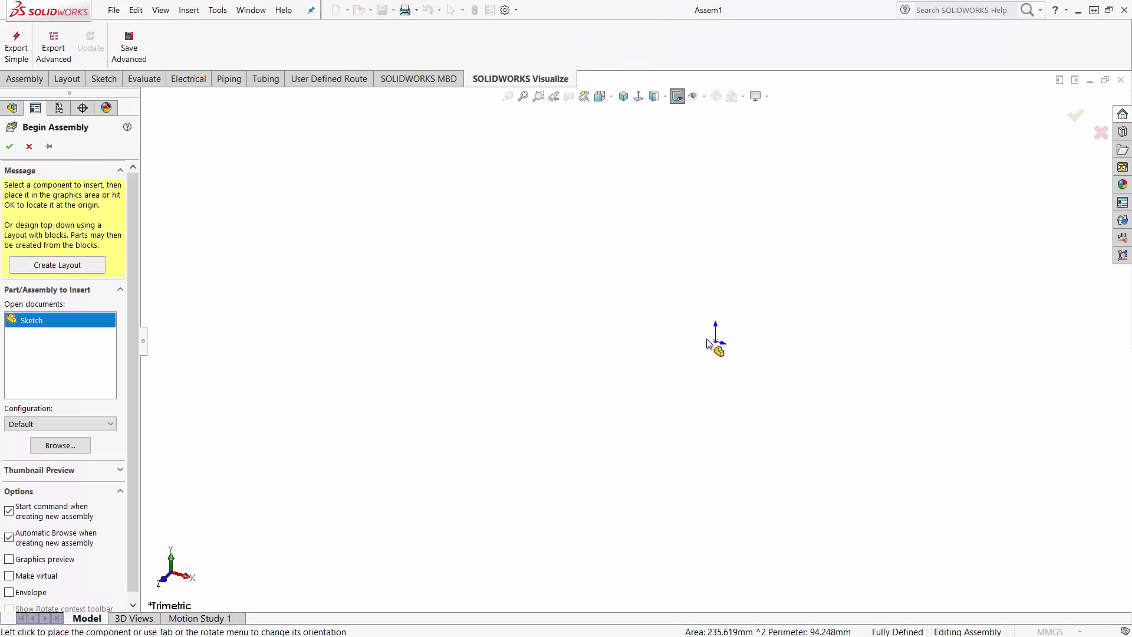
- Place two separate instances of the Sketch part in the assembly, keeping the insert command pinned between placements
{"action": "left_click", "coordinate": [49, 147]}
{"action": "left_click", "coordinate": [703, 332]}
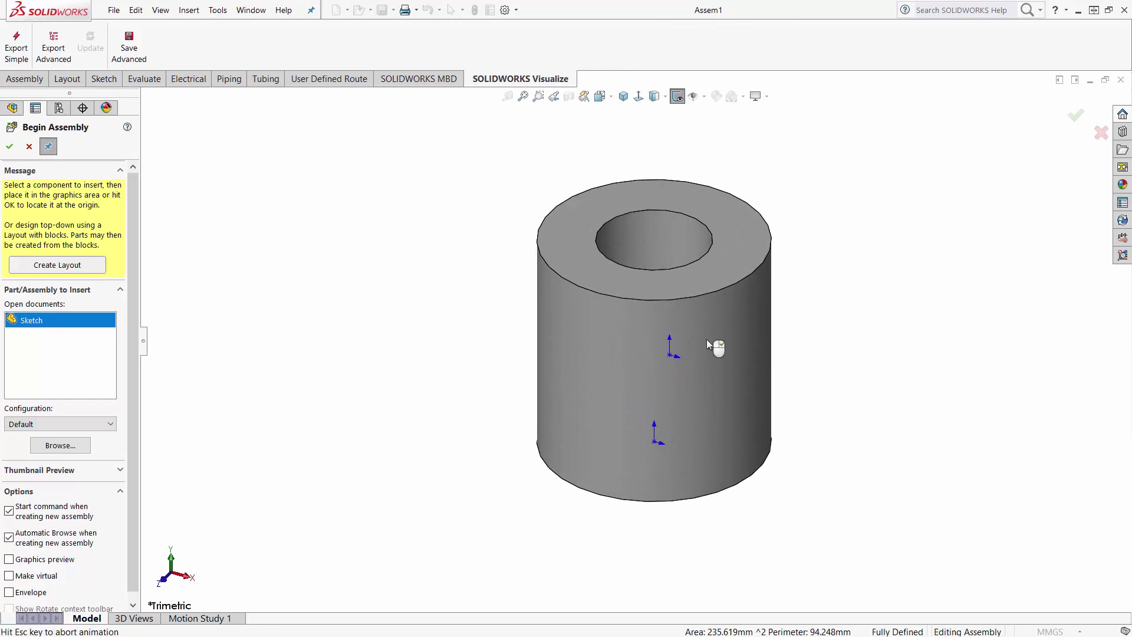
{"action": "left_click", "coordinate": [846, 457]}
{"action": "left_click", "coordinate": [10, 147]}
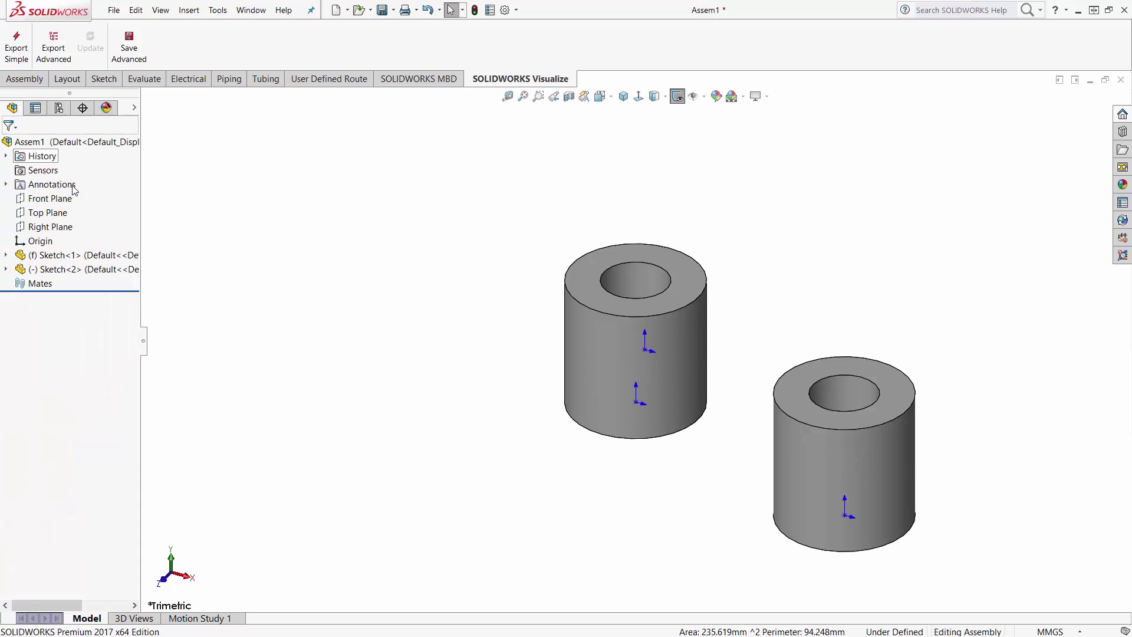
- Add a 30 mm Center to Center distance mate between the outer cylindrical faces of the two parts
{"action": "left_click", "coordinate": [608, 352]}
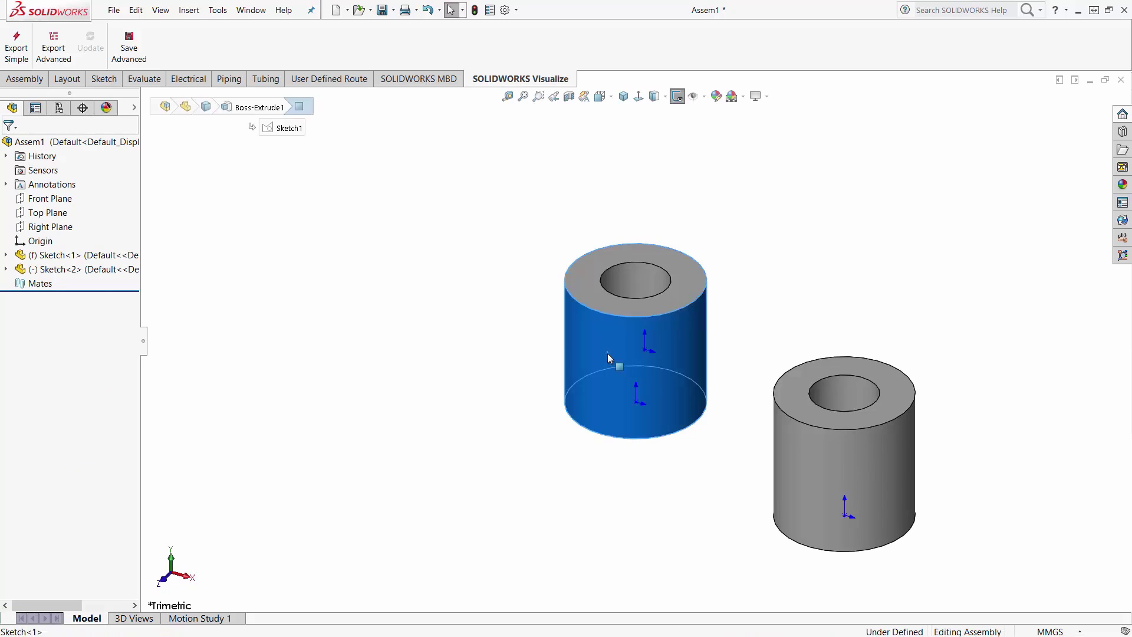
{"action": "left_click", "coordinate": [824, 480], "text": "ctrl"}
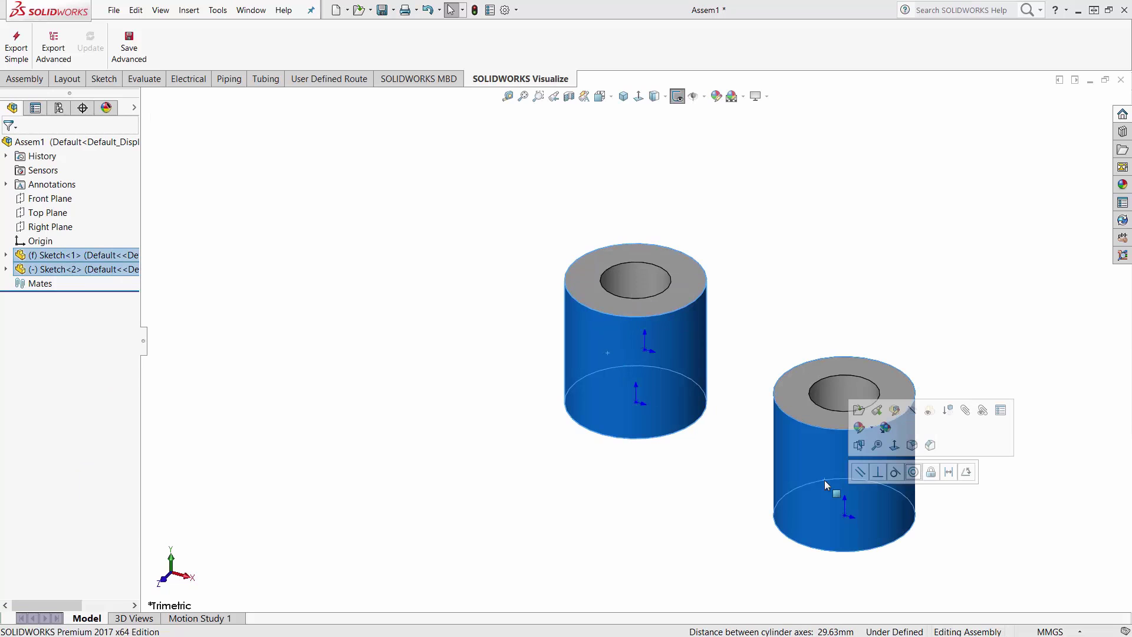
{"action": "left_click", "coordinate": [948, 472]}
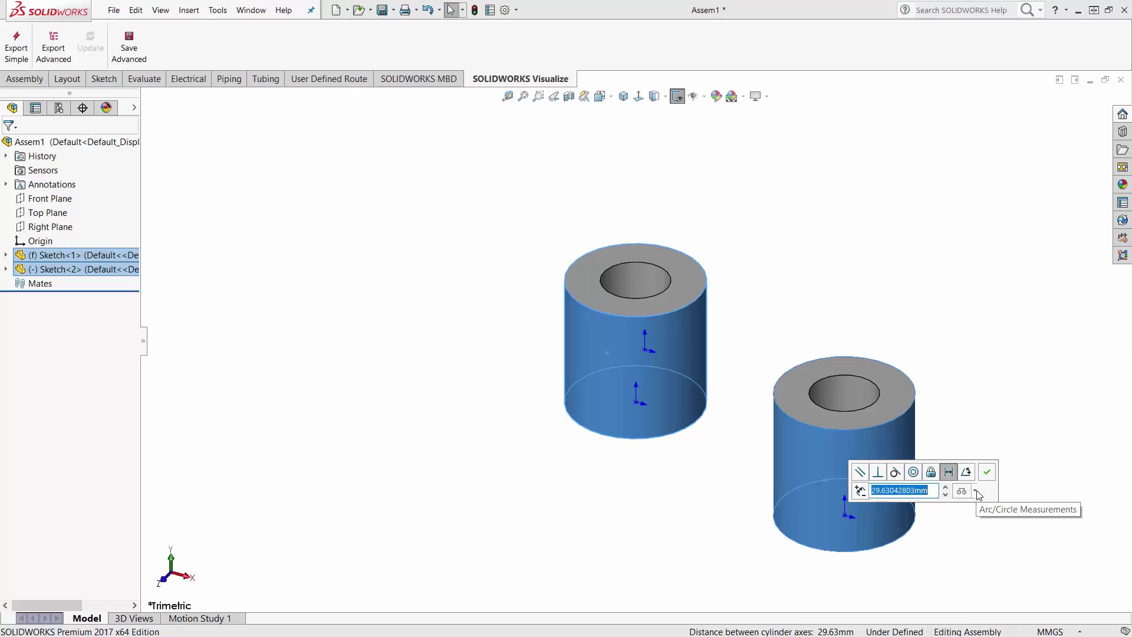
{"action": "left_click", "coordinate": [974, 493]}
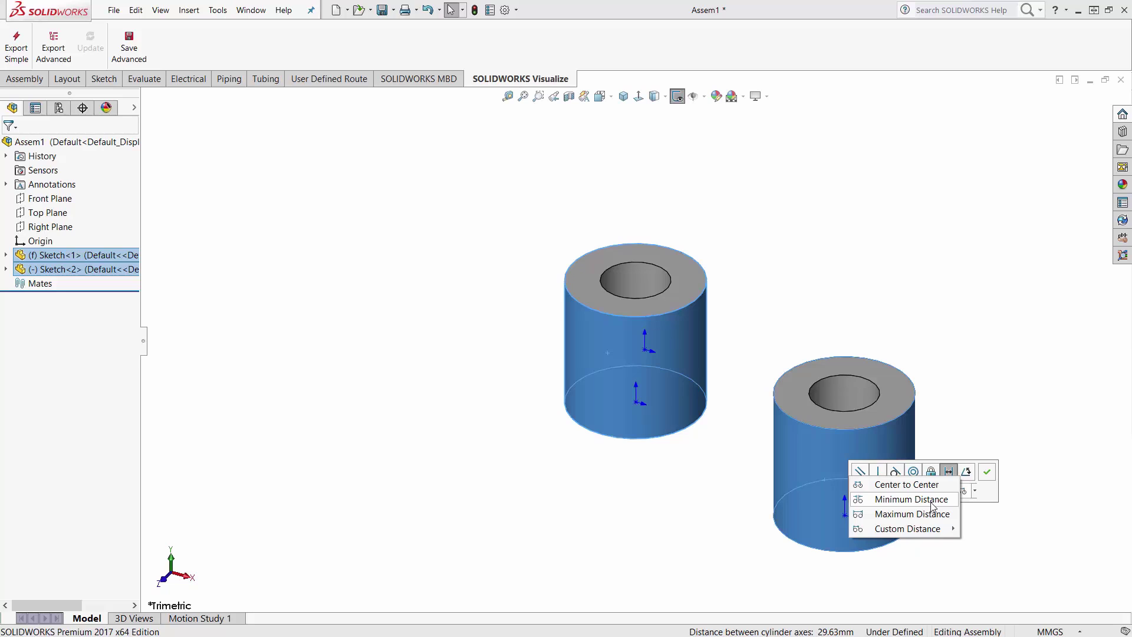
{"action": "mouse_move", "coordinate": [922, 528]}
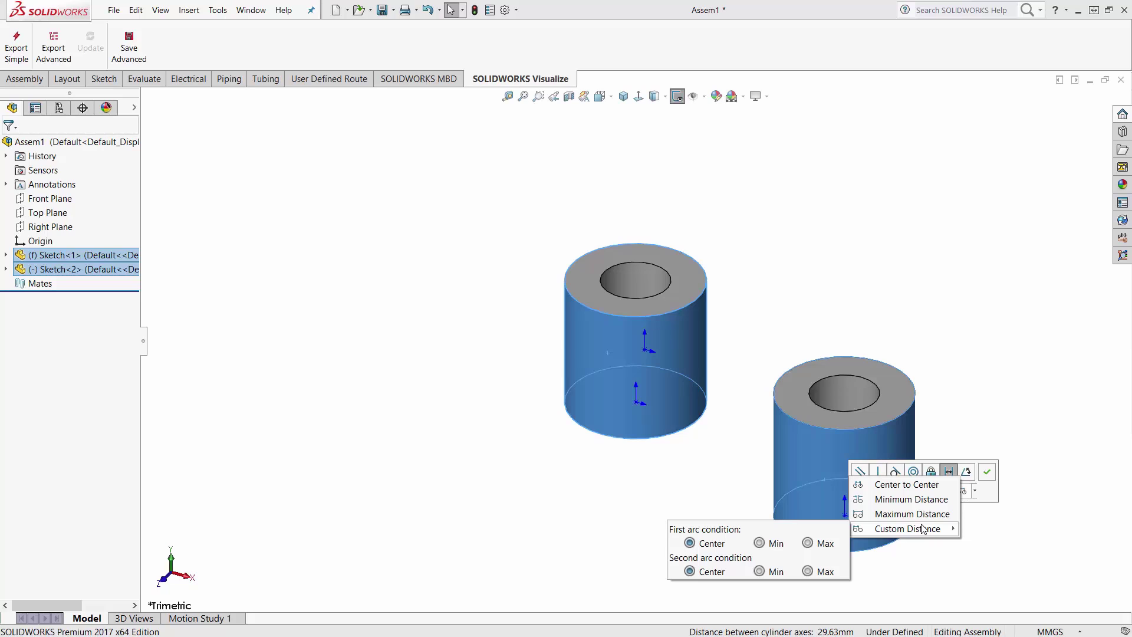
{"action": "left_click", "coordinate": [903, 484]}
{"action": "type", "text": "30"}
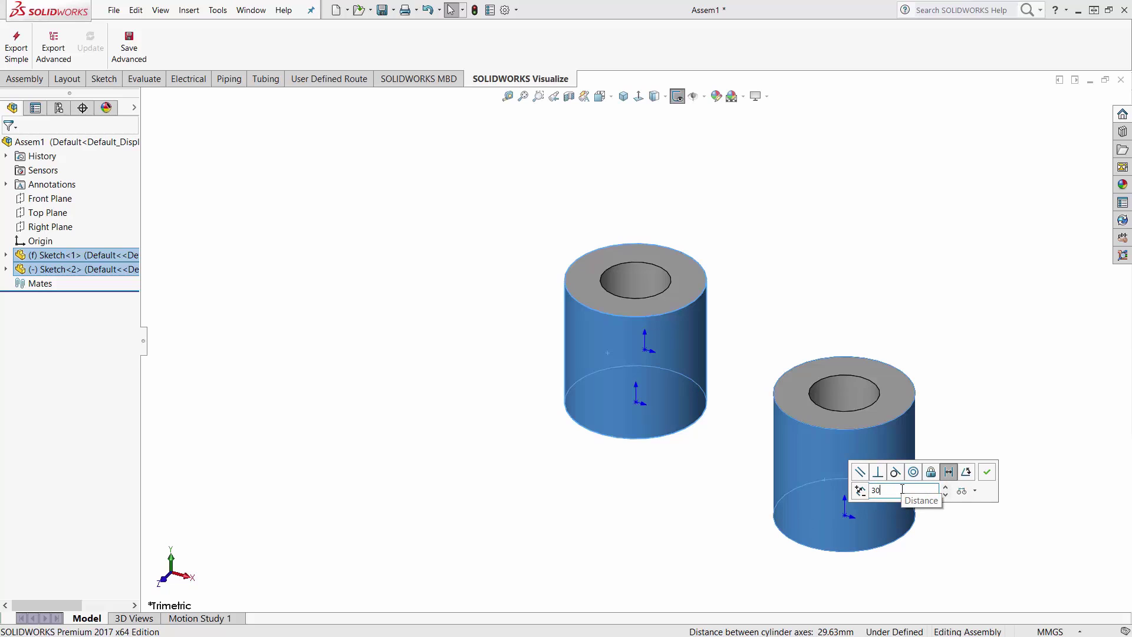
{"action": "key", "text": "Return"}
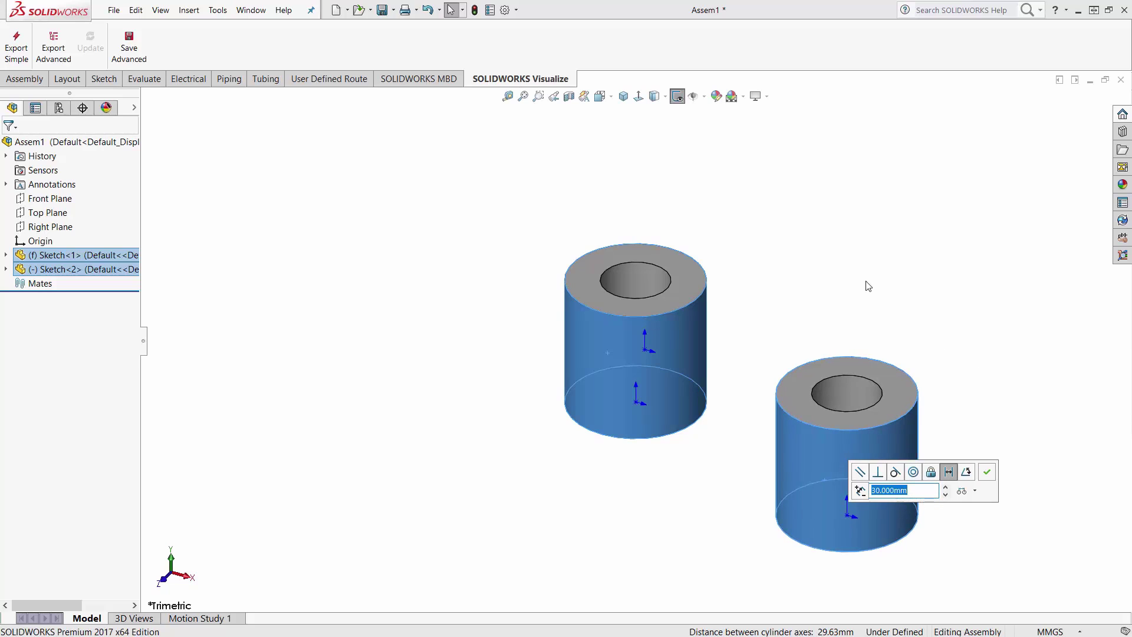
{"action": "left_click", "coordinate": [986, 472]}
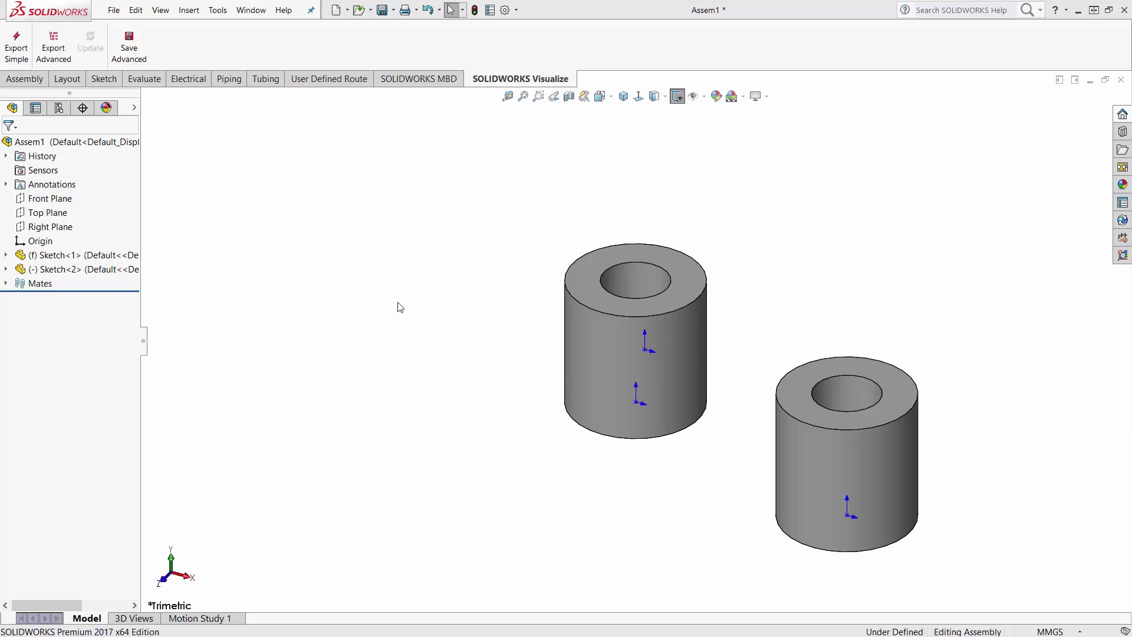
- Close the assembly without saving and close the Sketch part
{"action": "left_click", "coordinate": [1120, 81]}
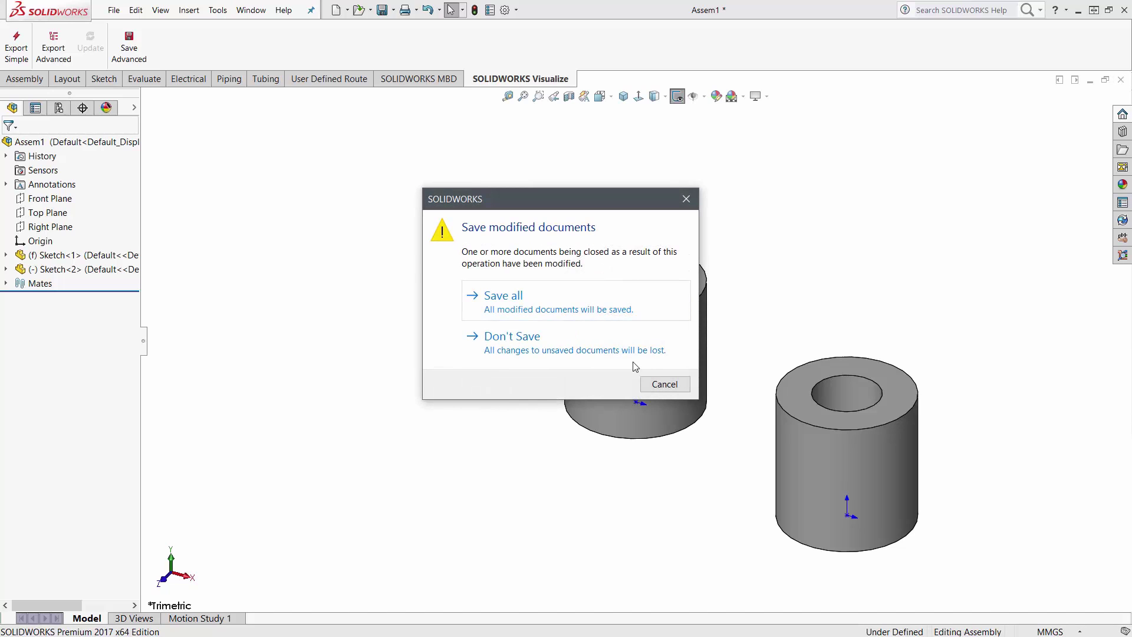
{"action": "left_click", "coordinate": [570, 345]}
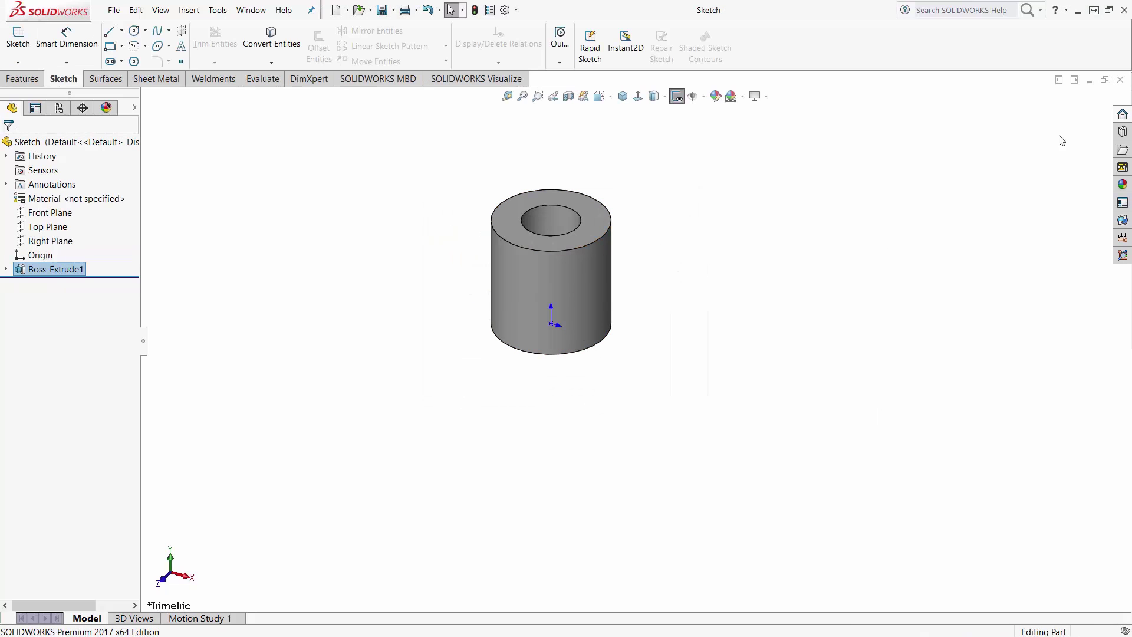
{"action": "left_click", "coordinate": [1120, 81]}
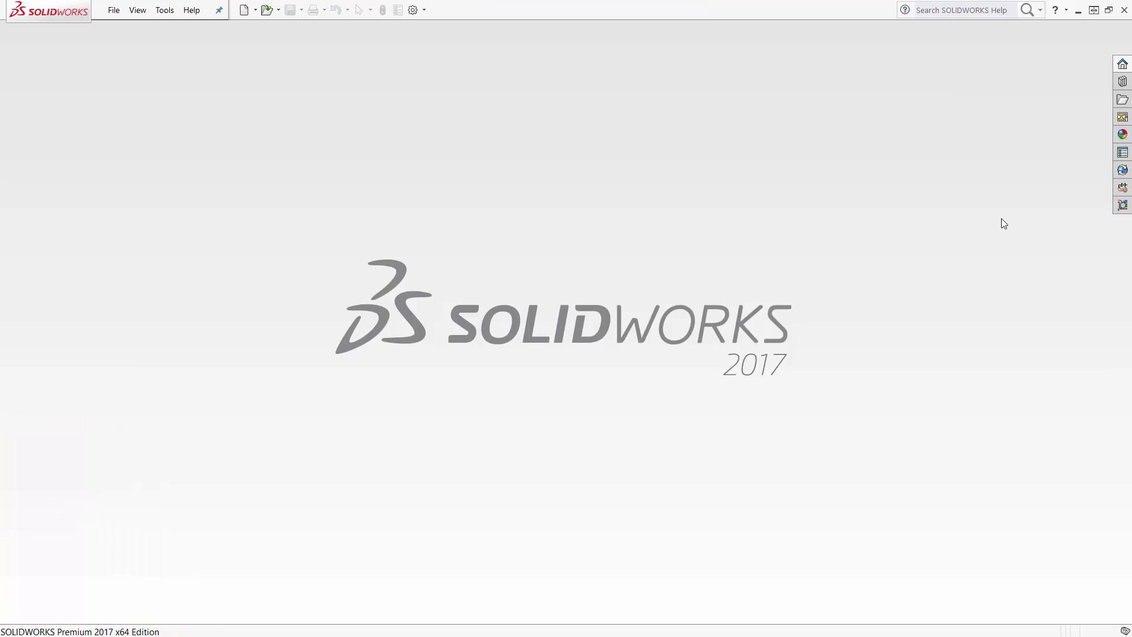
- Switch to the presentation, advance it to "06 – Chamfer Overhaul" and return to SOLIDWORKS
{"action": "key", "text": "alt+Tab"}
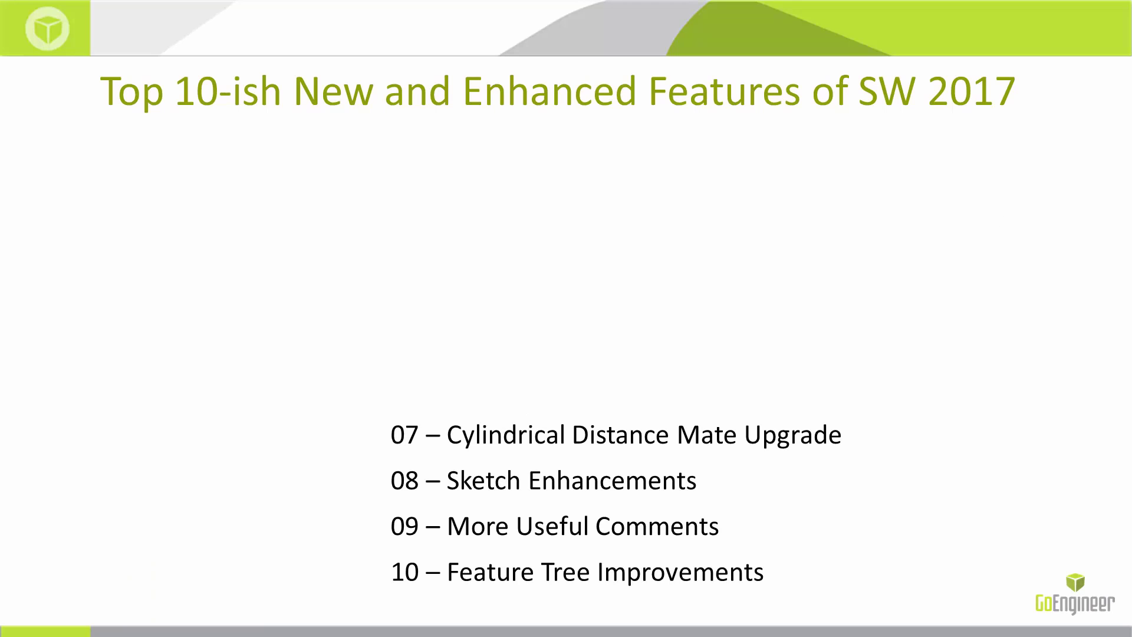
{"action": "left_click", "coordinate": [735, 305]}
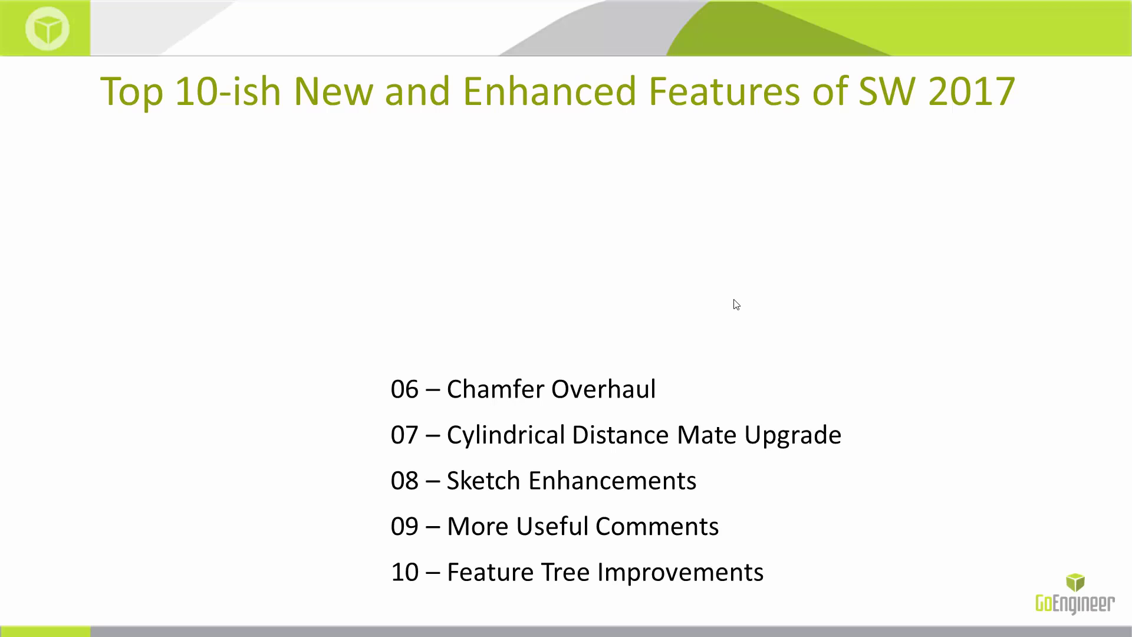
{"action": "key", "text": "alt+Tab"}
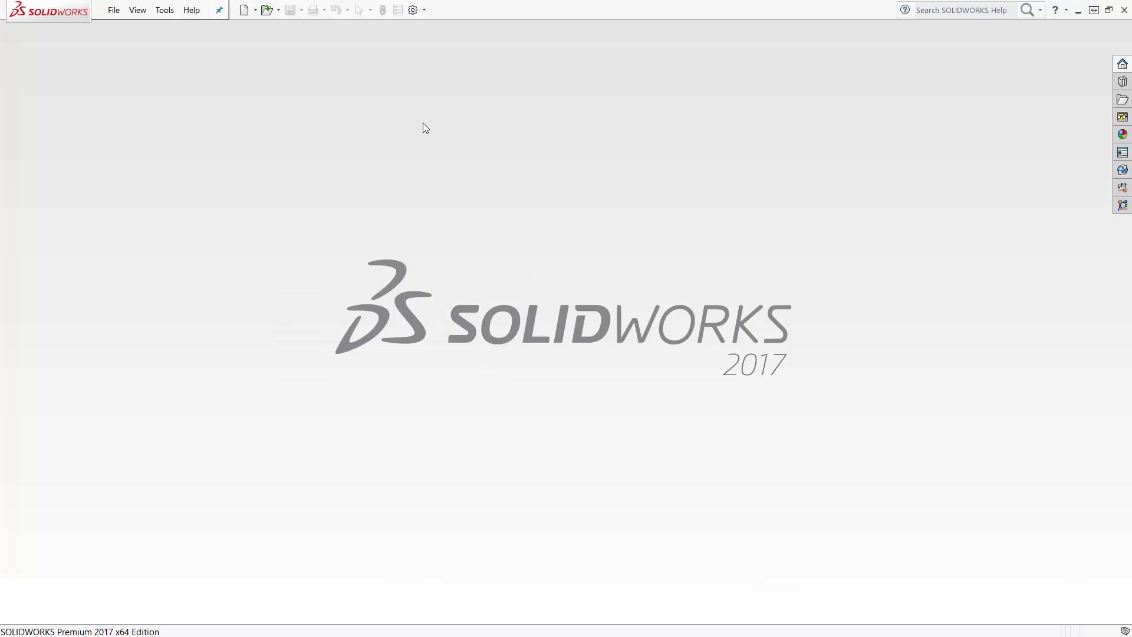
- Open the recent Grasp Outer part and start a Chamfer feature
{"action": "key", "text": "r"}
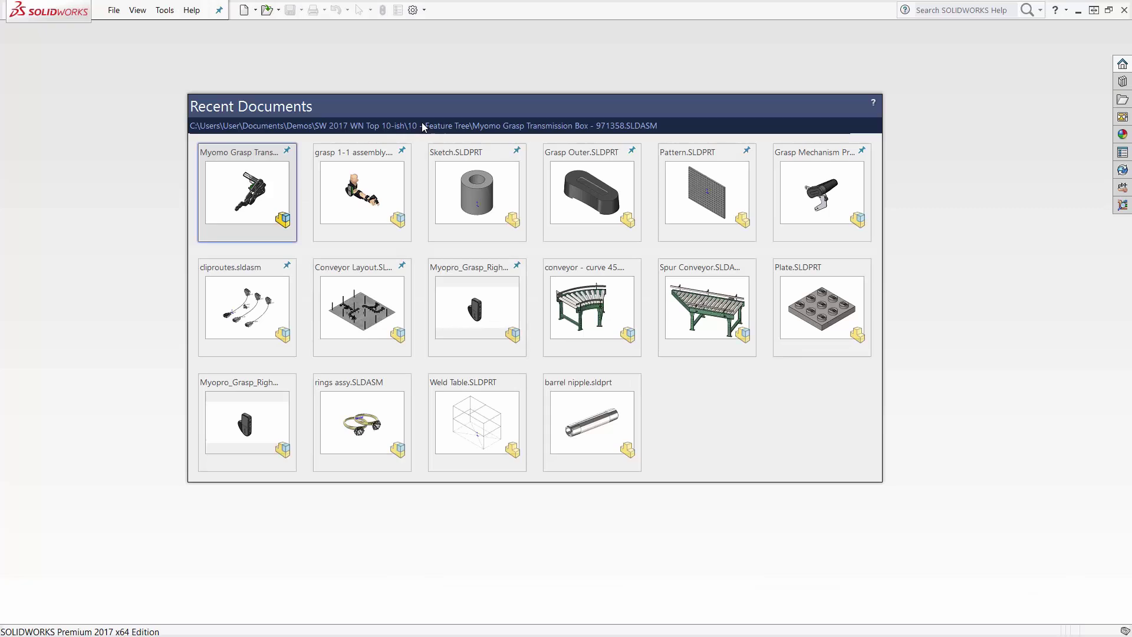
{"action": "left_click", "coordinate": [592, 174]}
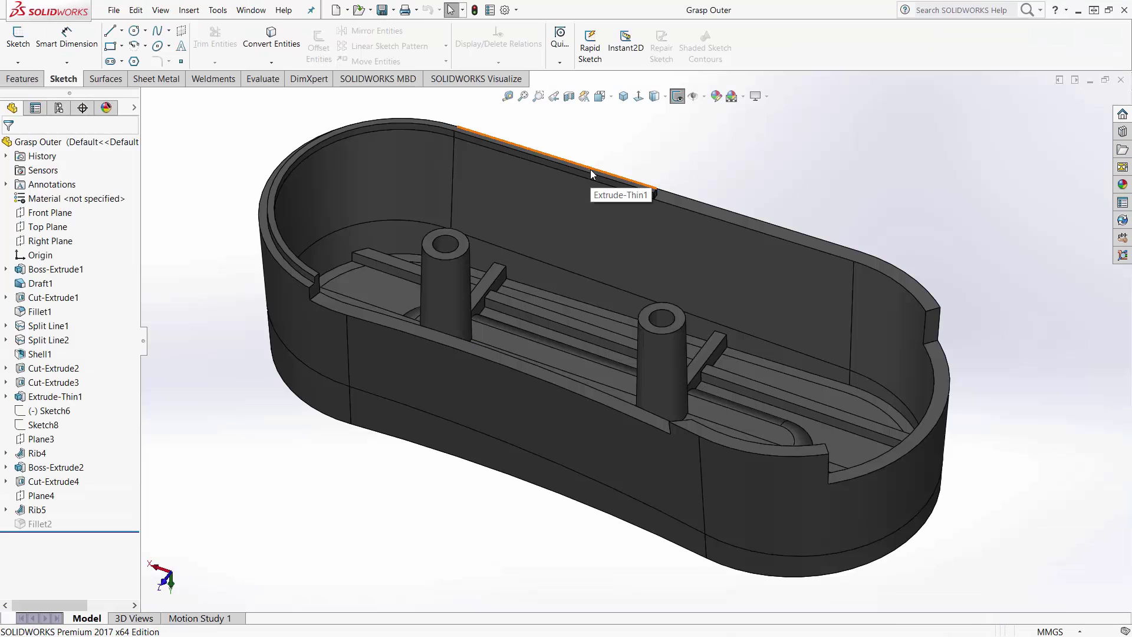
{"action": "left_click", "coordinate": [28, 79]}
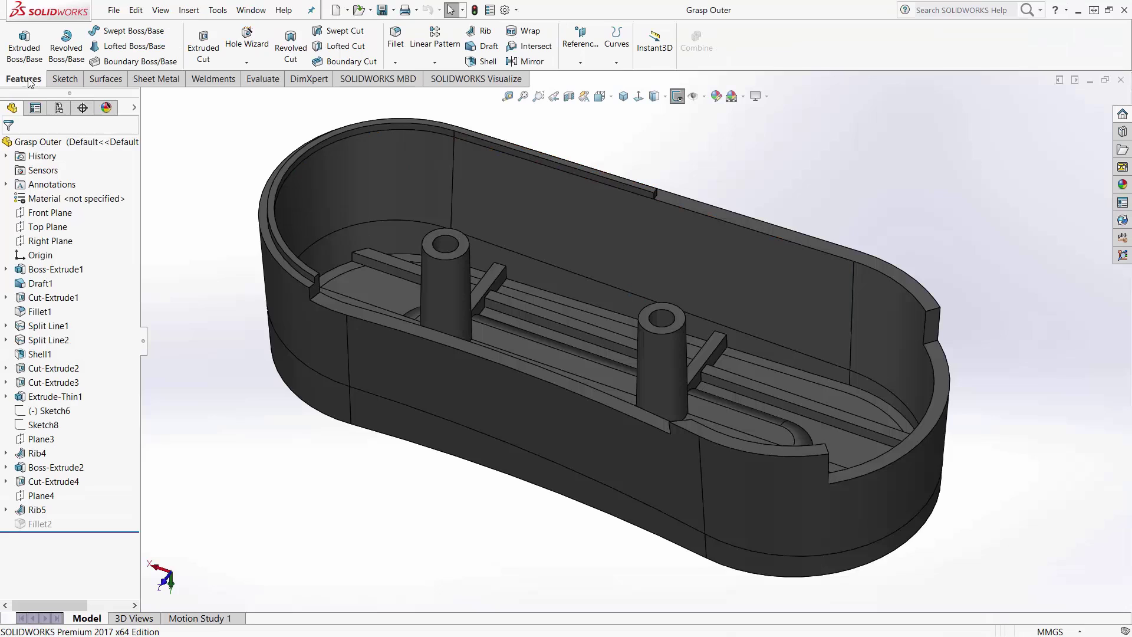
{"action": "left_click", "coordinate": [395, 62]}
{"action": "left_click", "coordinate": [420, 92]}
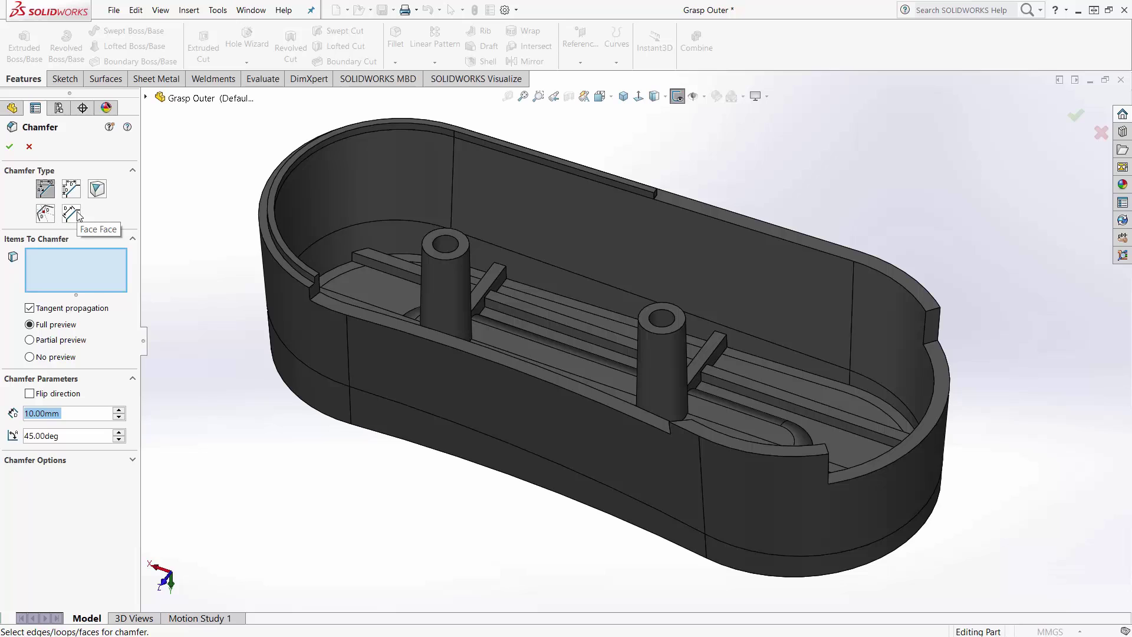
- Set up an Offset Face chamfer with multiple distances and apply 0.5 mm to the outer top edges of both cylindrical bosses
{"action": "left_click", "coordinate": [45, 213]}
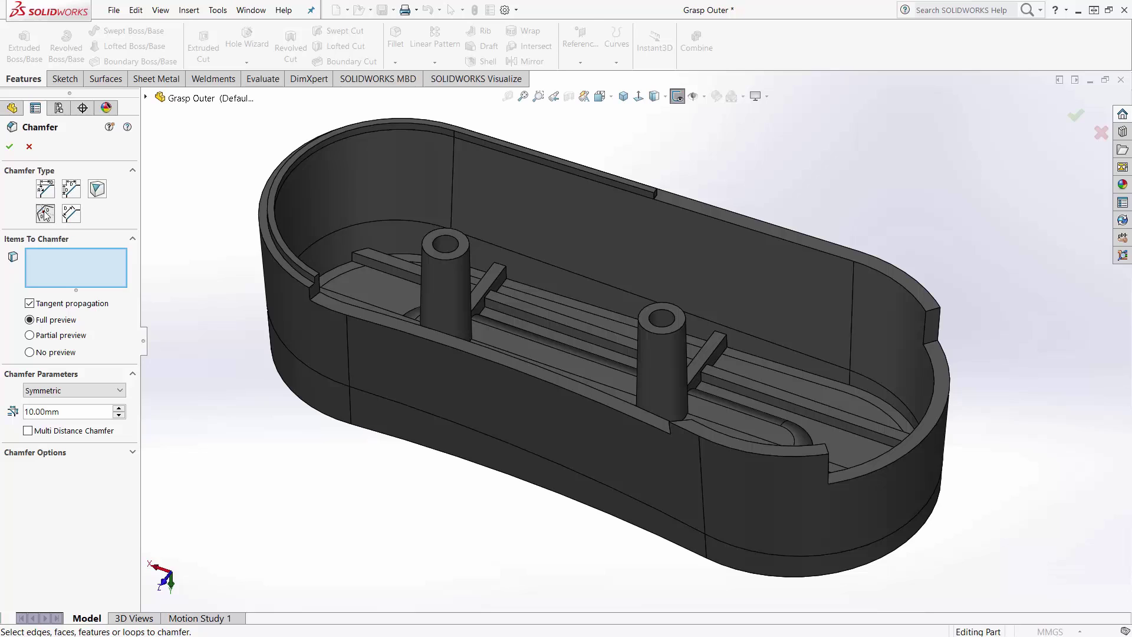
{"action": "left_click", "coordinate": [45, 214]}
{"action": "left_click", "coordinate": [27, 430]}
{"action": "double_click", "coordinate": [87, 412]}
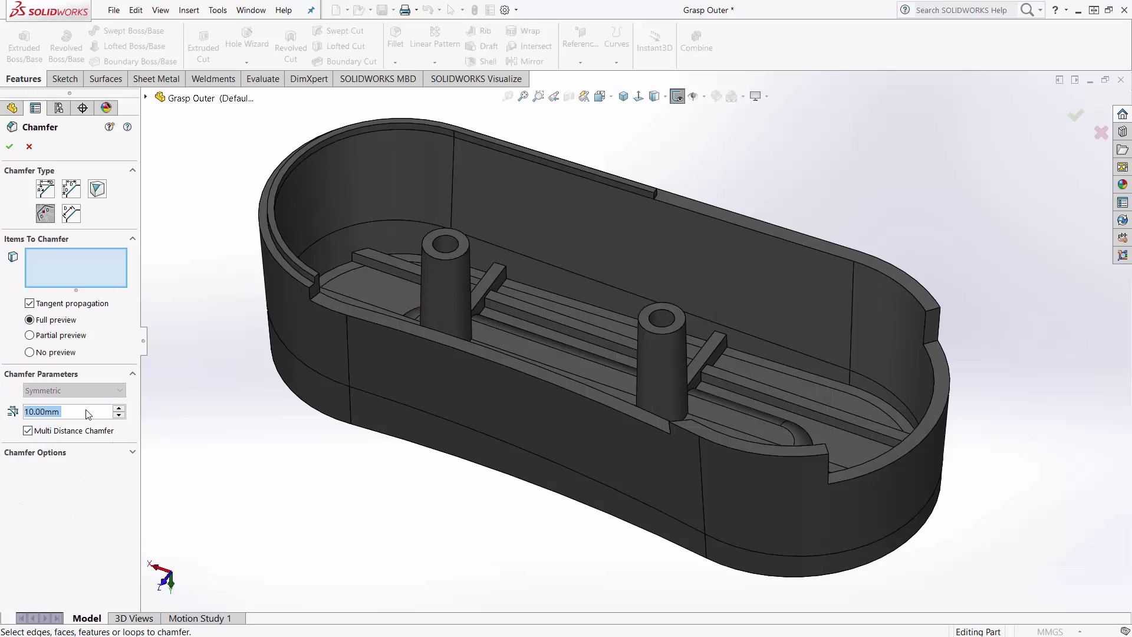
{"action": "type", "text": "0.5"}
{"action": "key", "text": "Return"}
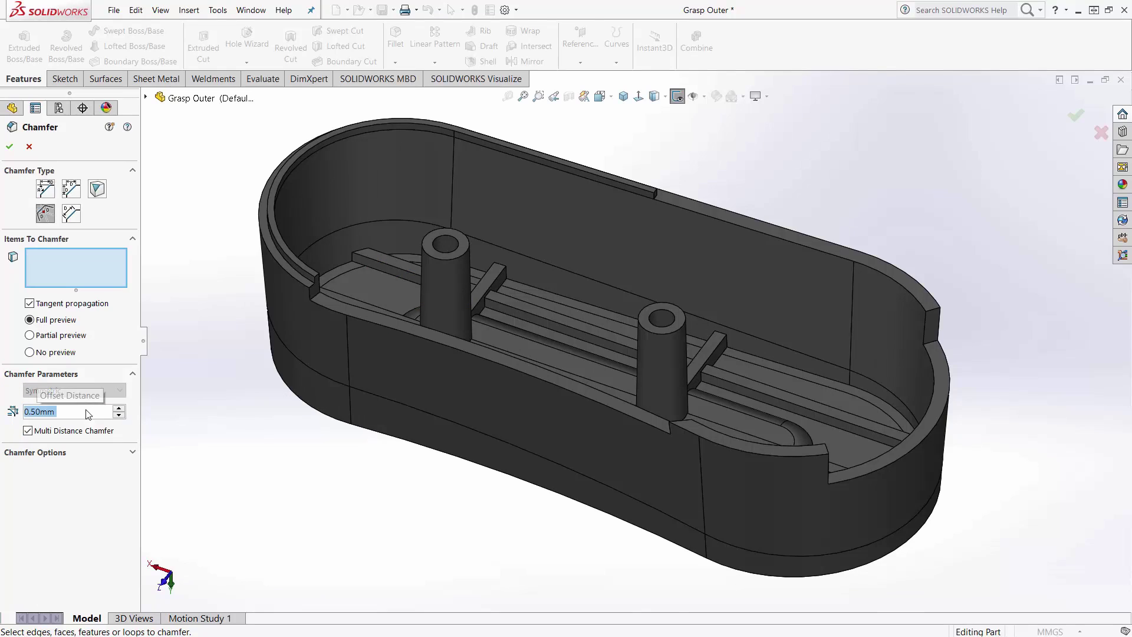
{"action": "left_click", "coordinate": [433, 256]}
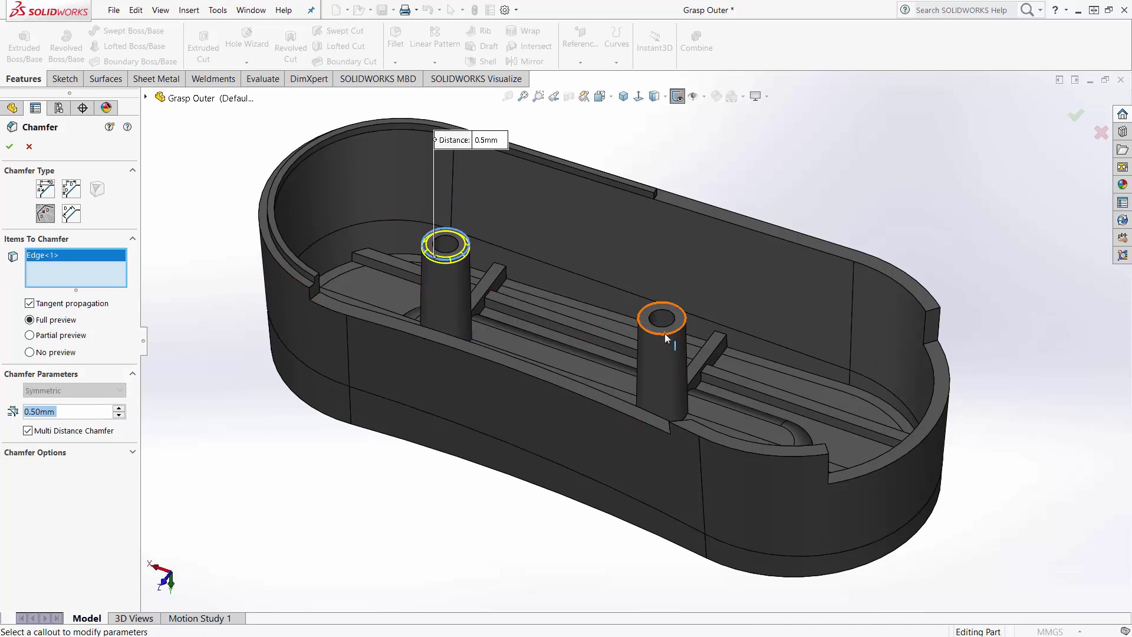
{"action": "left_click", "coordinate": [664, 334]}
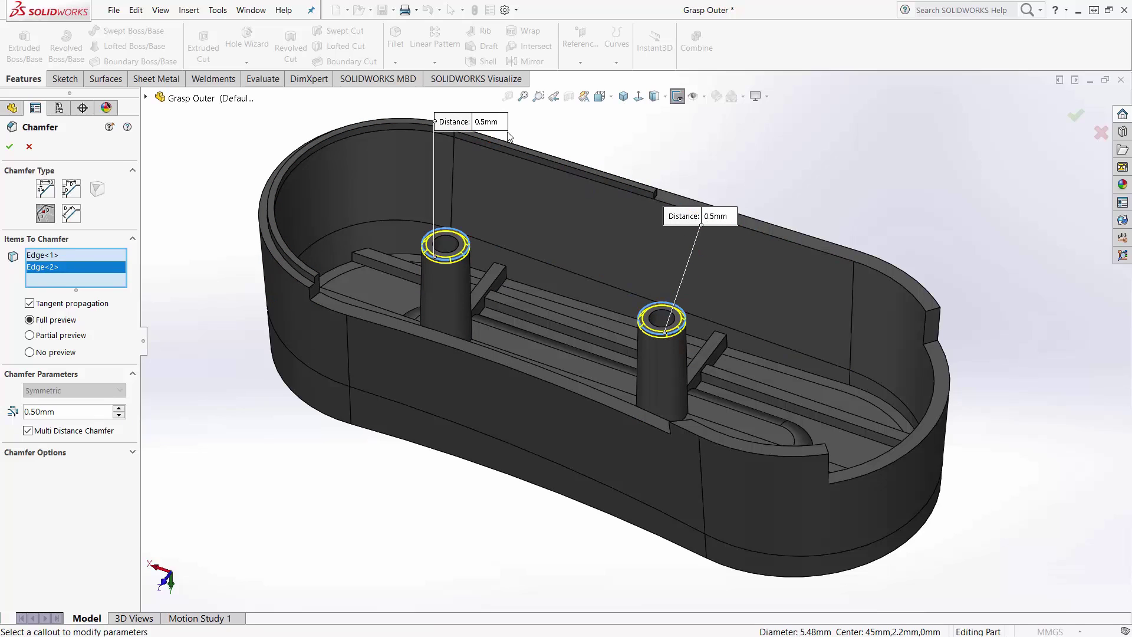
- Add the outer edges of the two raised rim sections to the chamfer, with a distance of 0.4 mm
{"action": "left_click", "coordinate": [296, 283]}
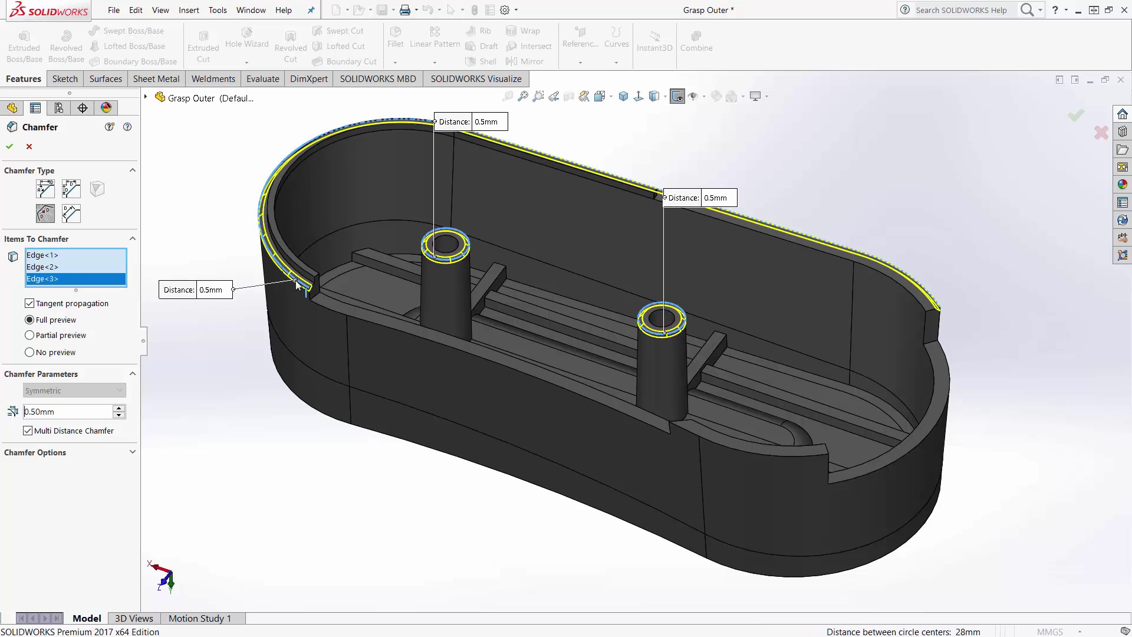
{"action": "left_click", "coordinate": [214, 291]}
{"action": "type", "text": "0.4"}
{"action": "key", "text": "Return"}
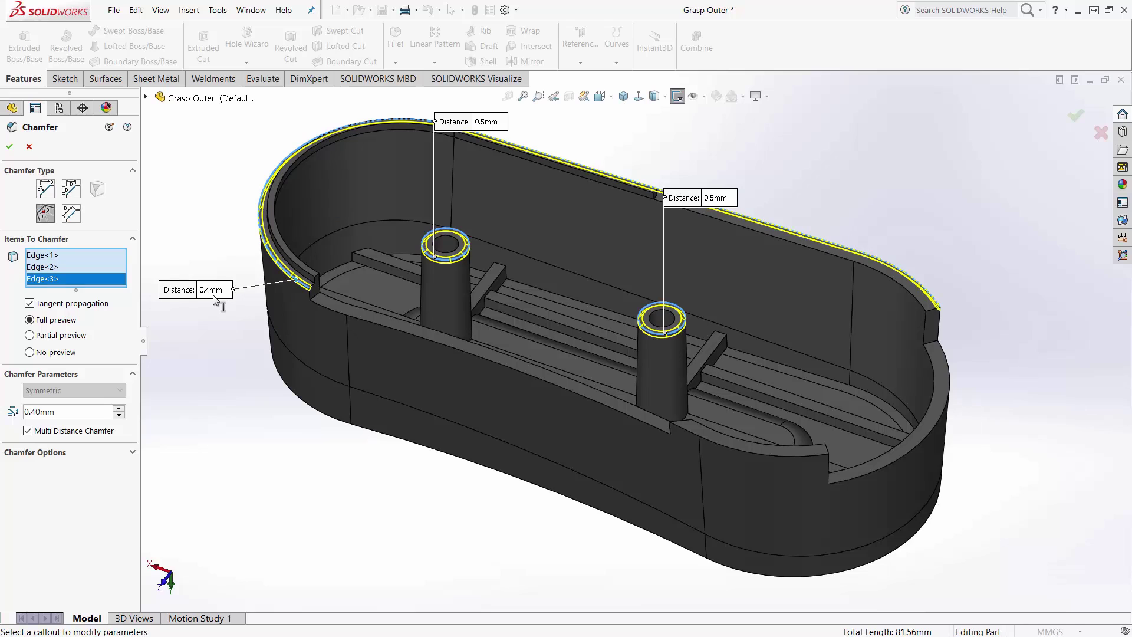
{"action": "left_click", "coordinate": [710, 443]}
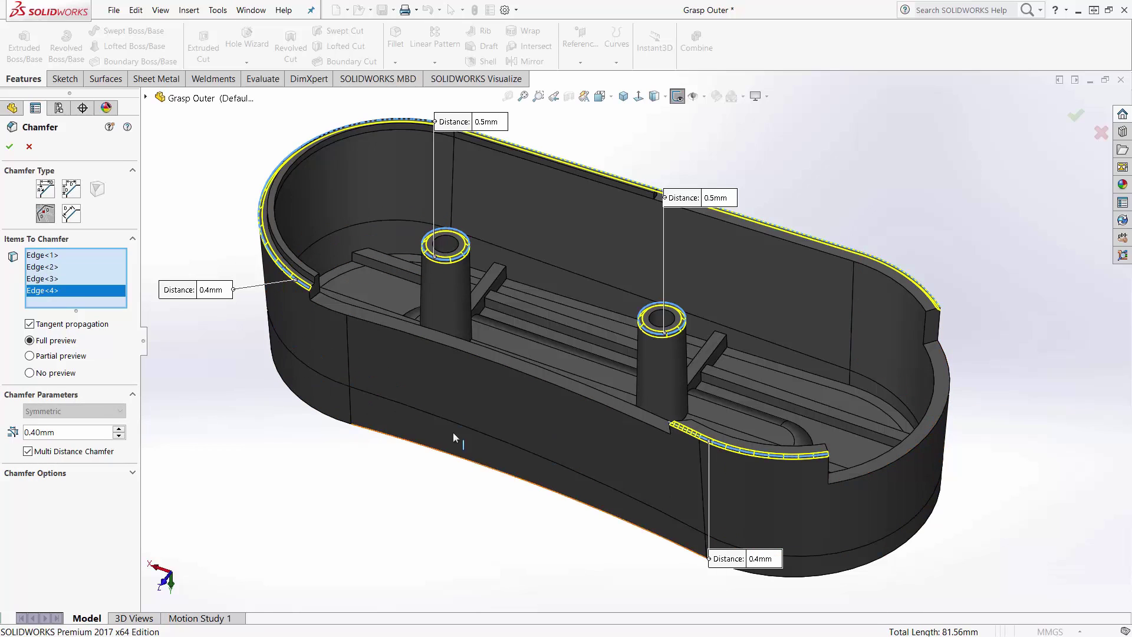
- Add the outer edges of the two lower rim sections with a 0.3 mm distance and accept the multi-distance chamfer
{"action": "left_click", "coordinate": [436, 344]}
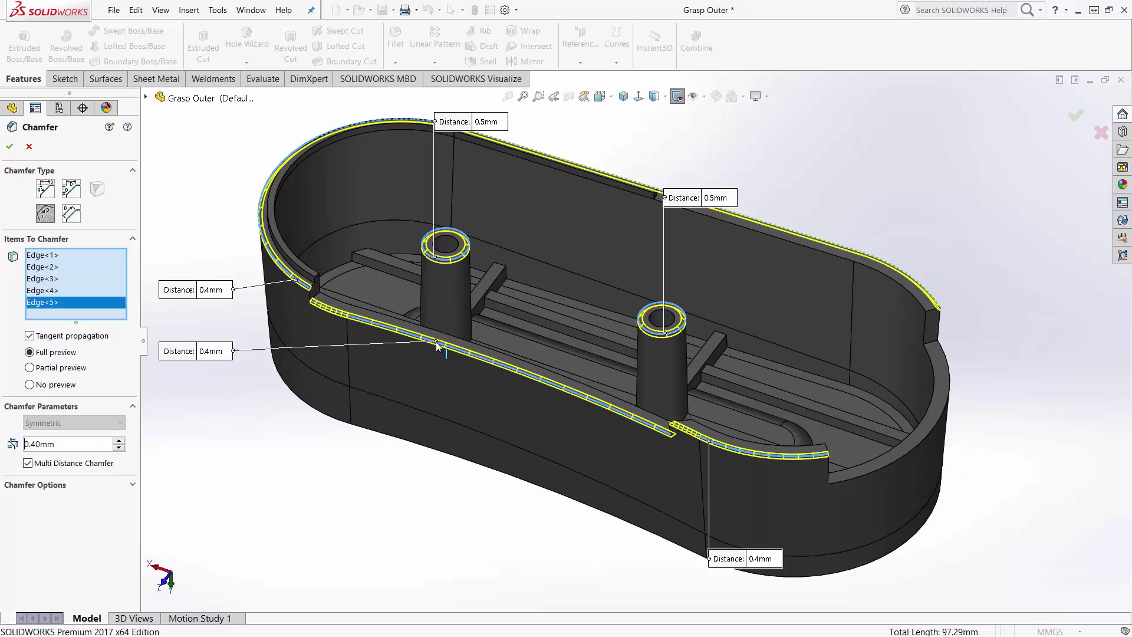
{"action": "left_click", "coordinate": [220, 353]}
{"action": "type", "text": "0.3"}
{"action": "key", "text": "Return"}
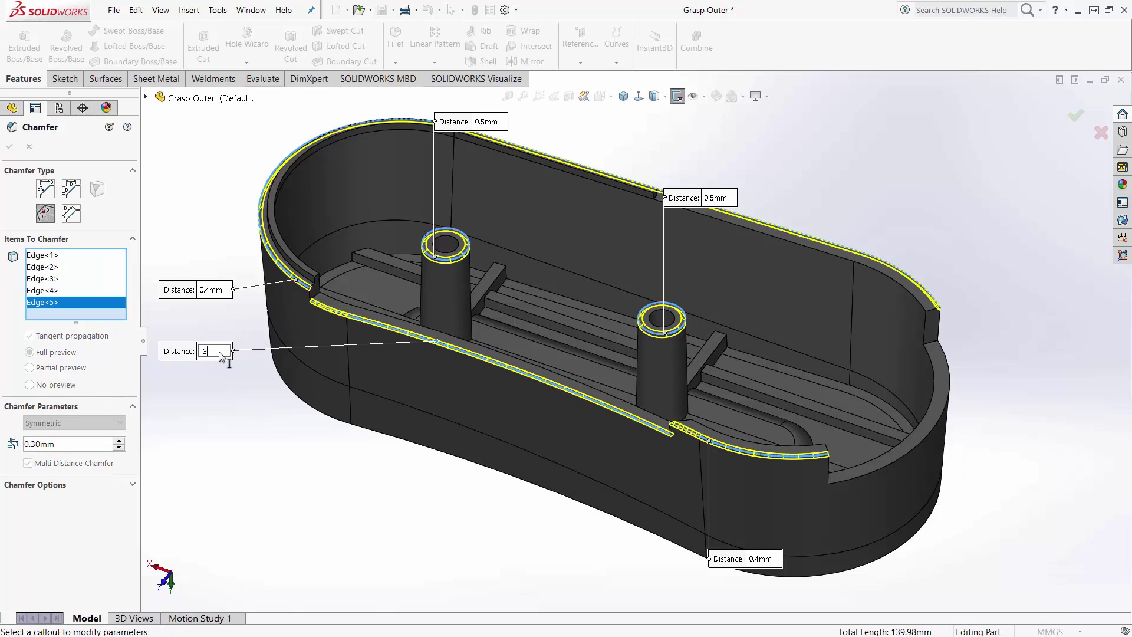
{"action": "left_click", "coordinate": [852, 476]}
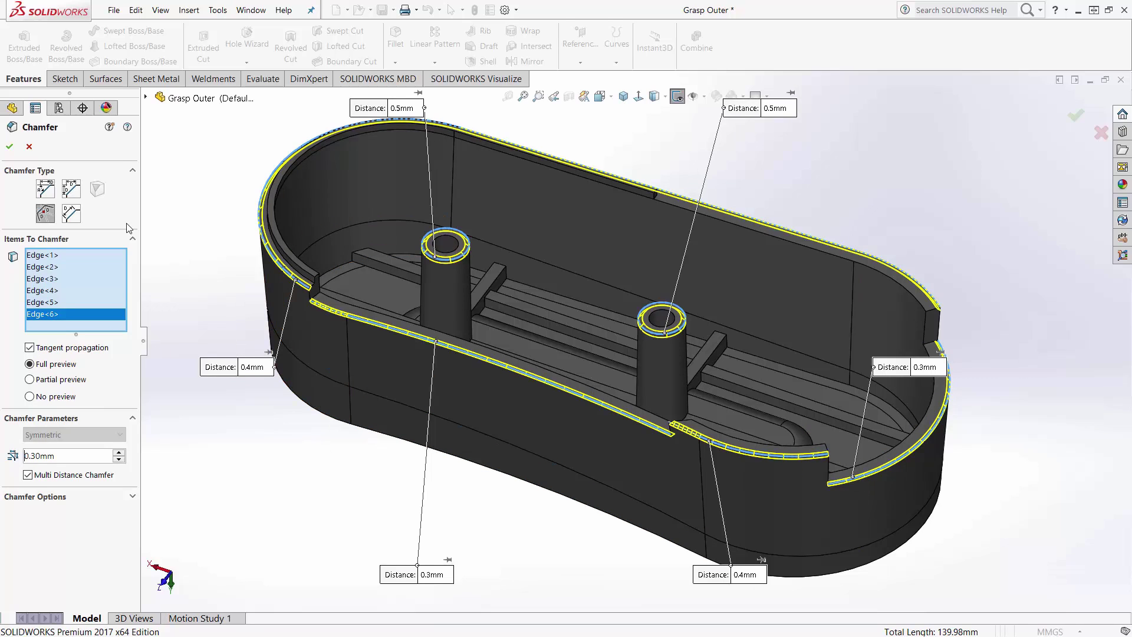
{"action": "left_click", "coordinate": [9, 151]}
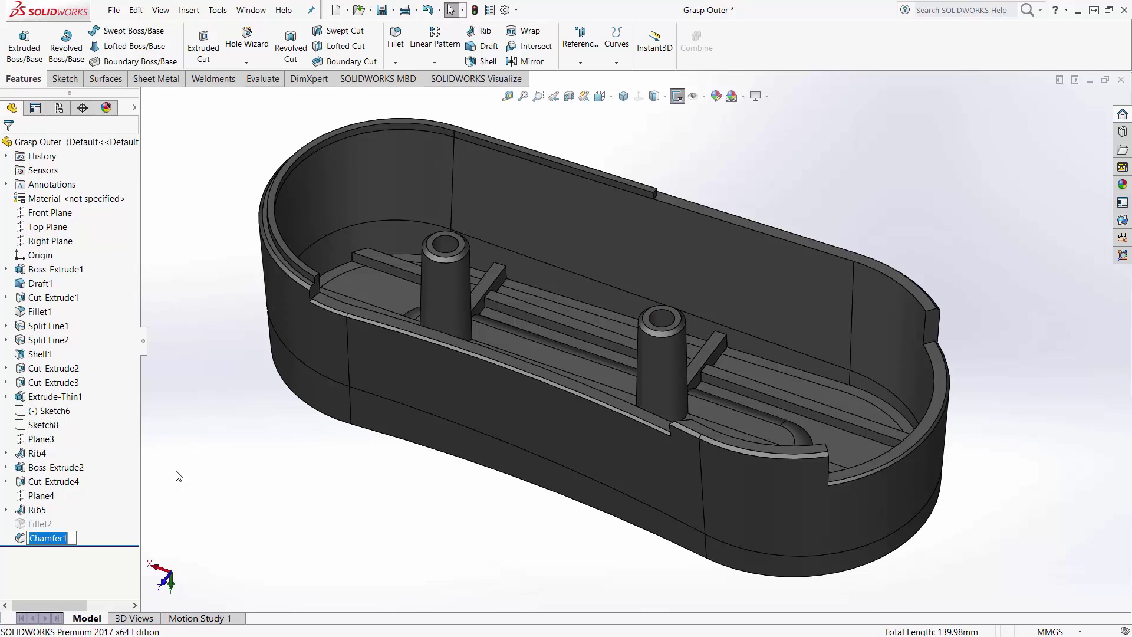
{"action": "left_click", "coordinate": [193, 437]}
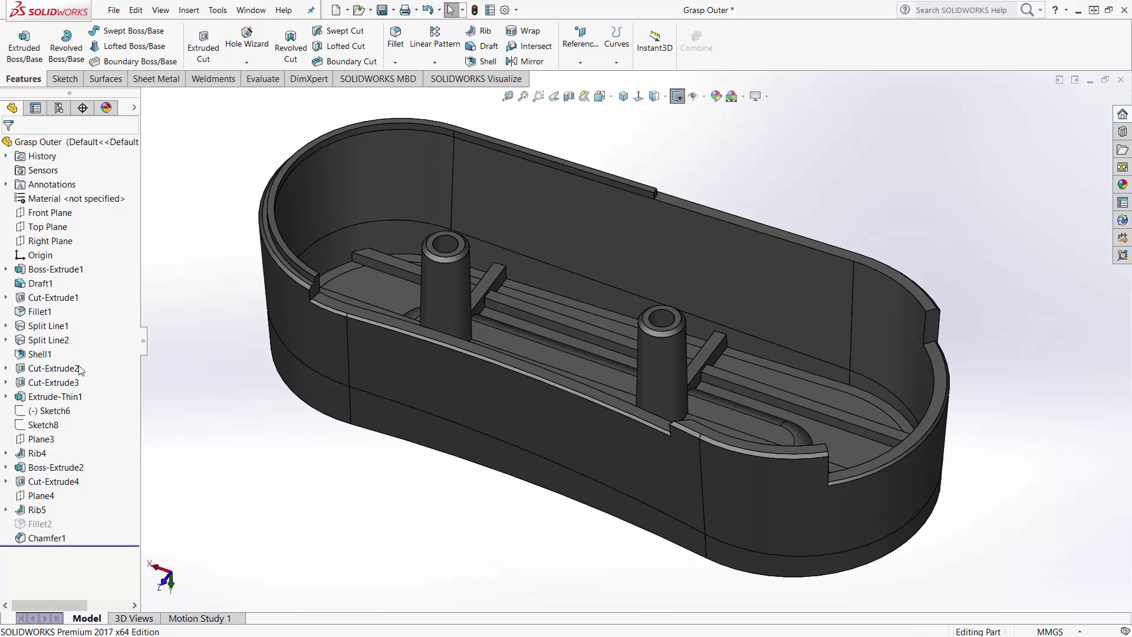
- Roll the part back to just before the Shell1 feature
{"action": "right_click", "coordinate": [33, 354]}
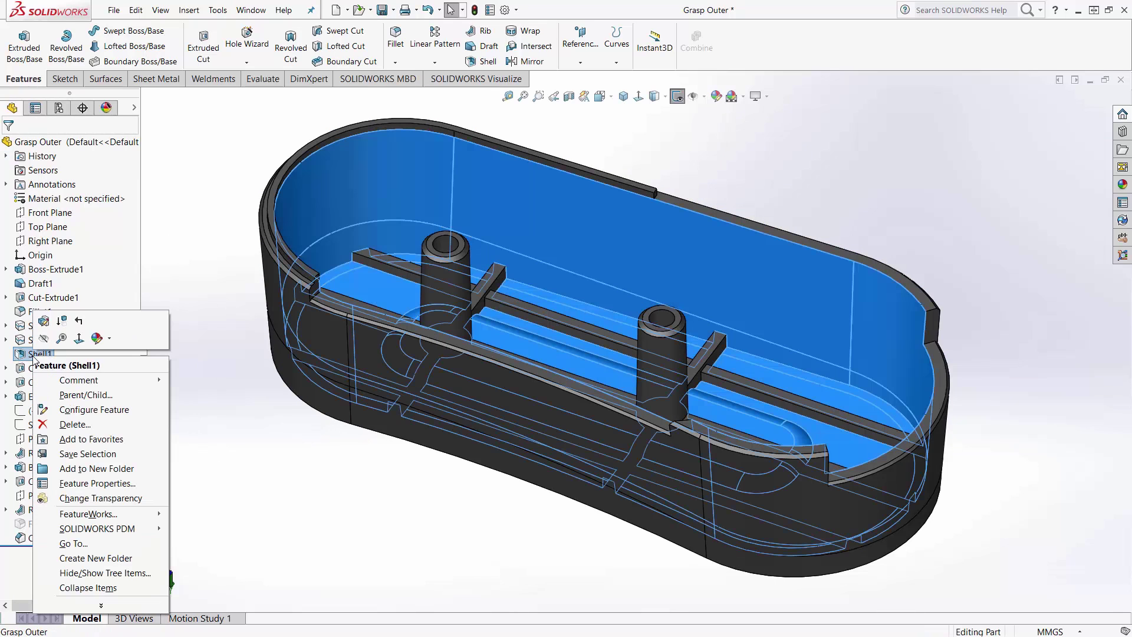
{"action": "left_click", "coordinate": [80, 322]}
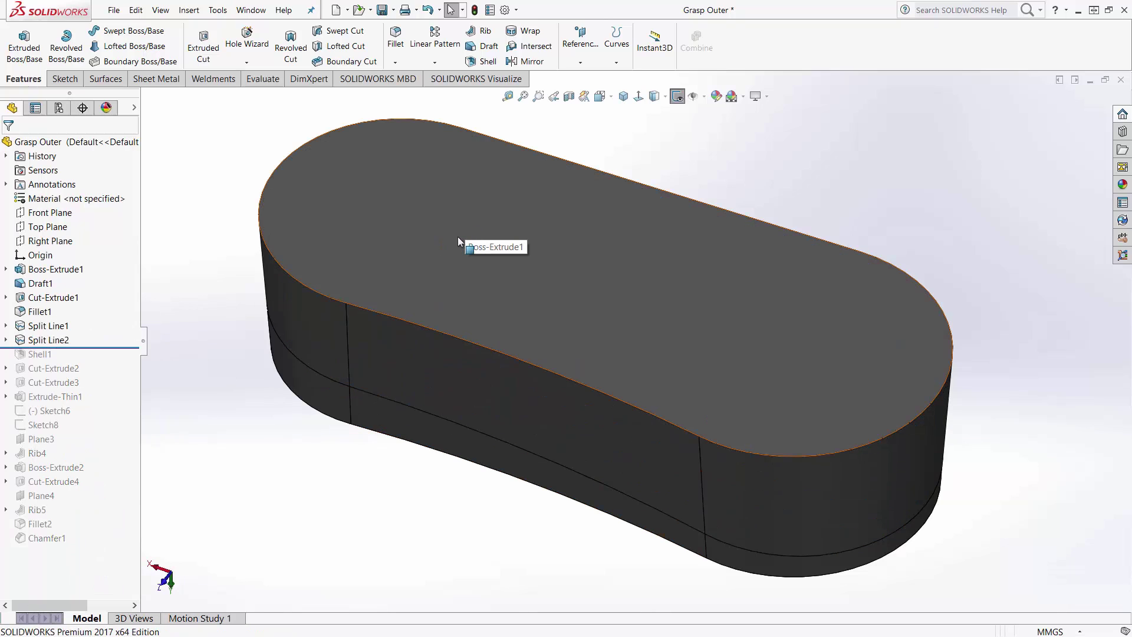
{"action": "key", "text": "ctrl+shift+z"}
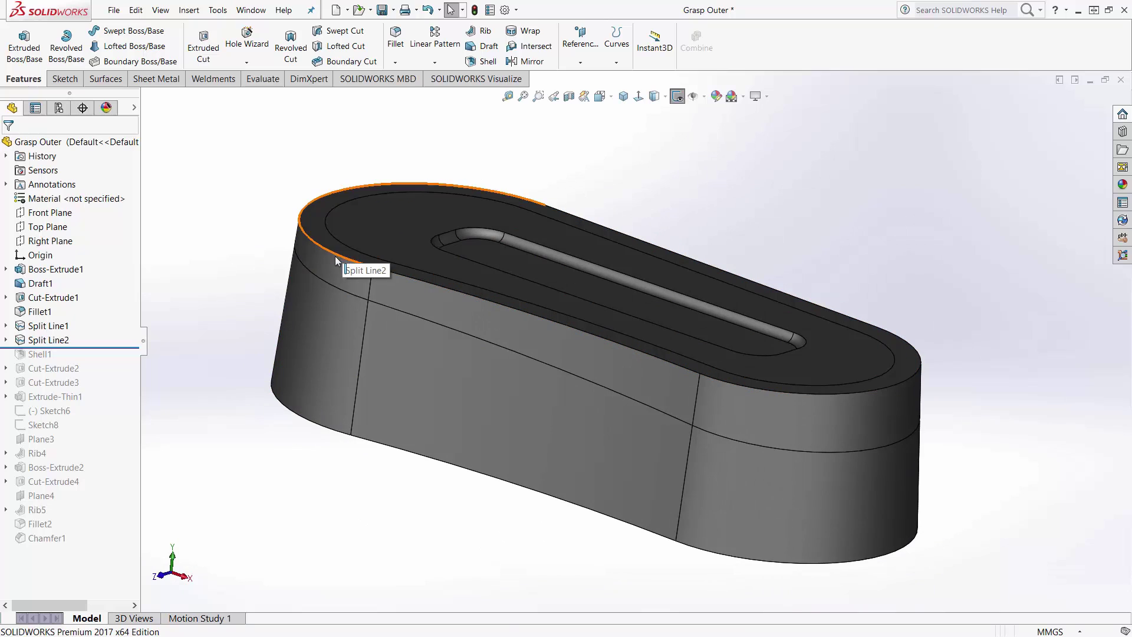
- Start a Face Face chamfer between the border face around the slotted surface and the adjoining upper side face
{"action": "left_click", "coordinate": [396, 62]}
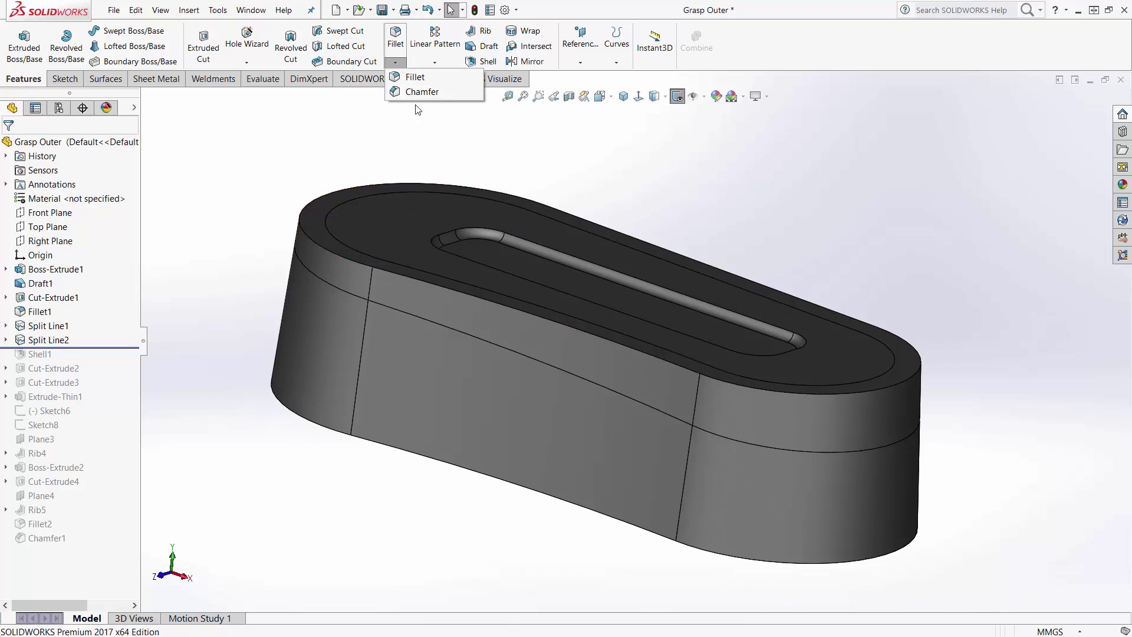
{"action": "left_click", "coordinate": [401, 92]}
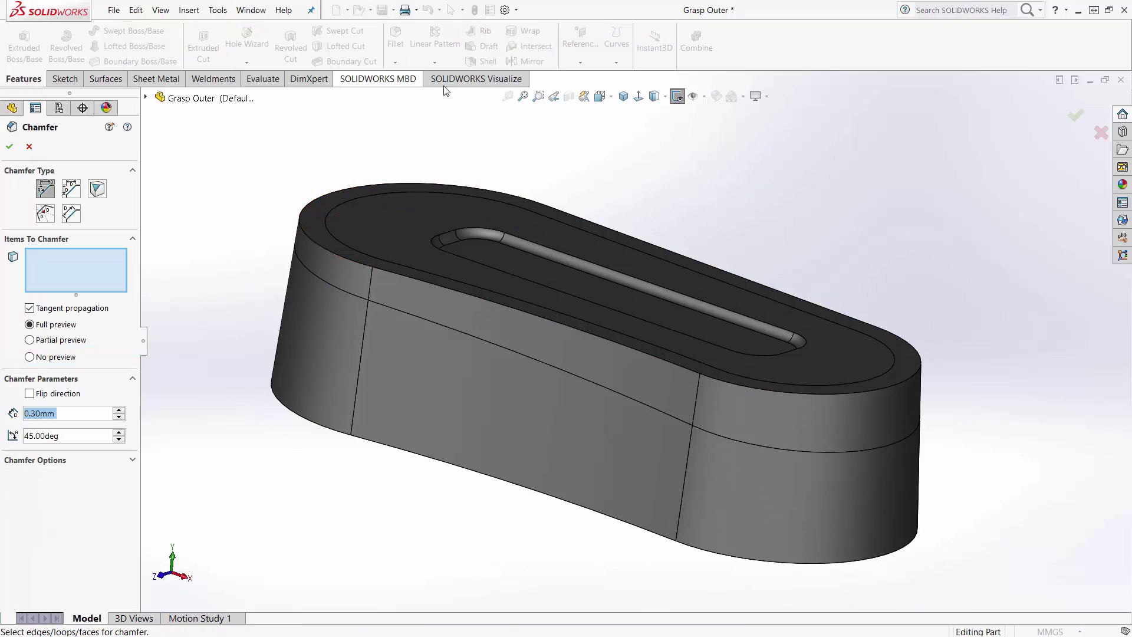
{"action": "left_click", "coordinate": [71, 213]}
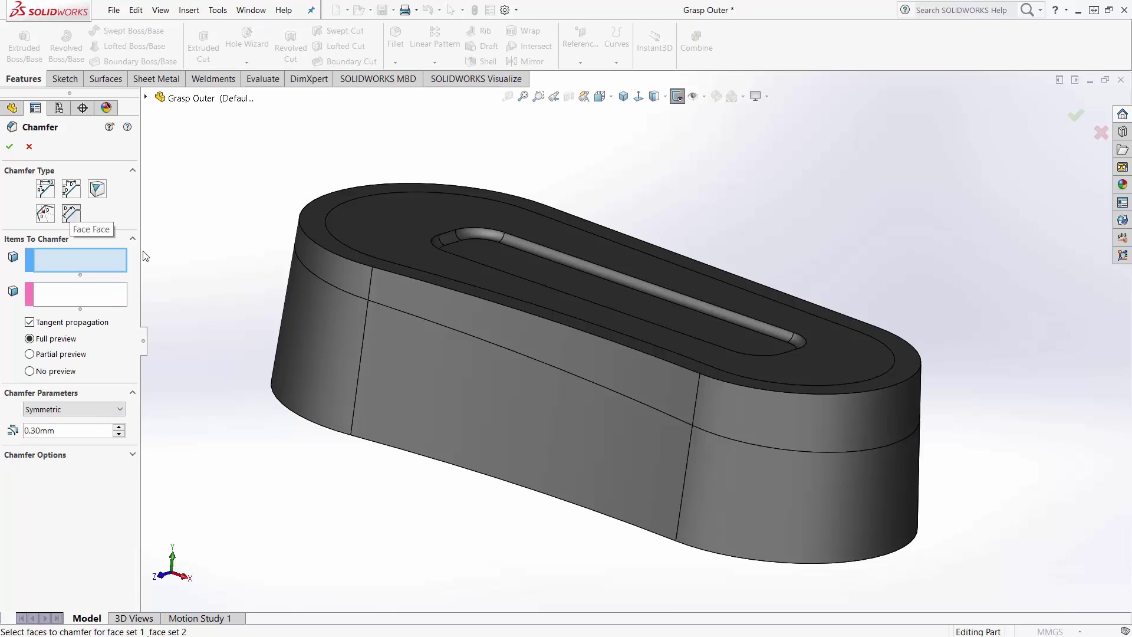
{"action": "left_click", "coordinate": [322, 232]}
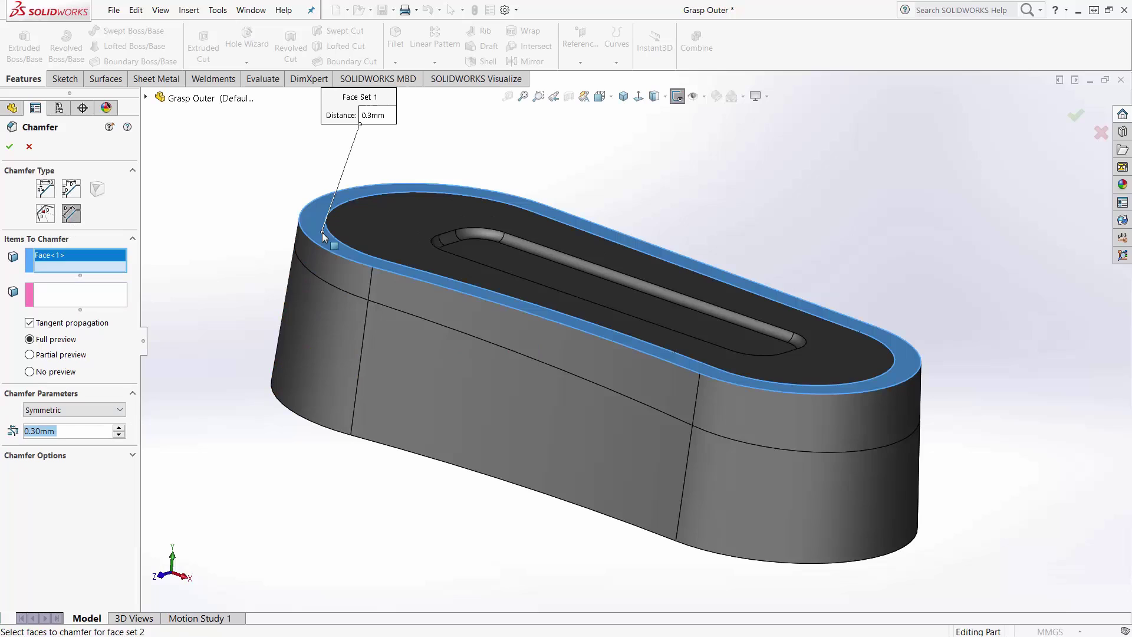
{"action": "left_click", "coordinate": [333, 275]}
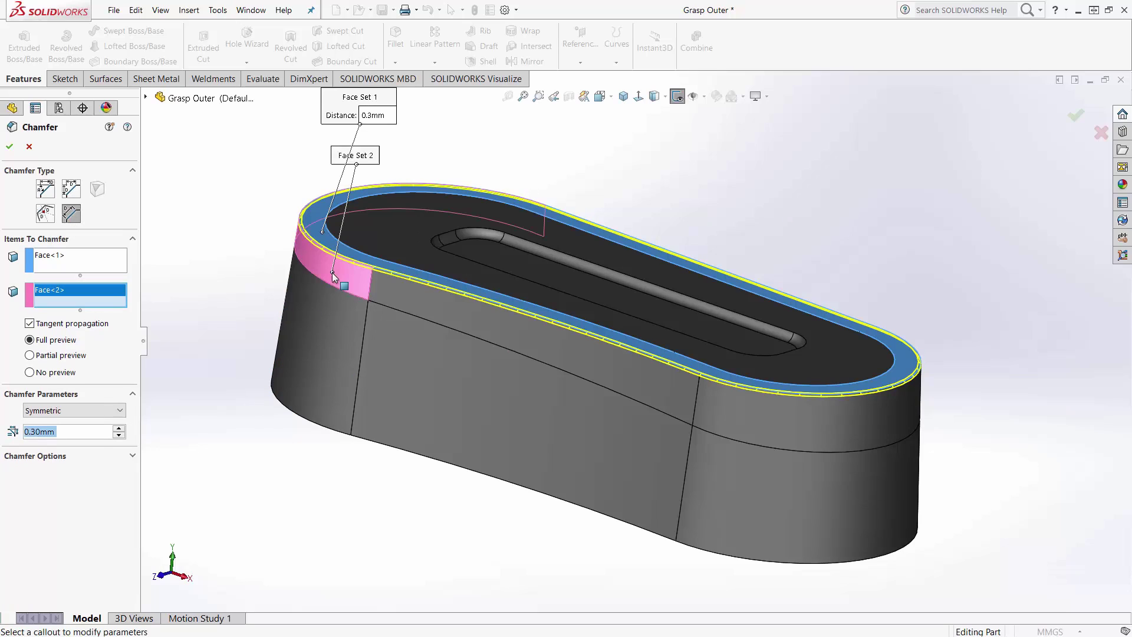
- Set the chamfer method to Hold Line with the inner border edge and the side split-line edge as limits, and accept it
{"action": "left_click", "coordinate": [89, 411]}
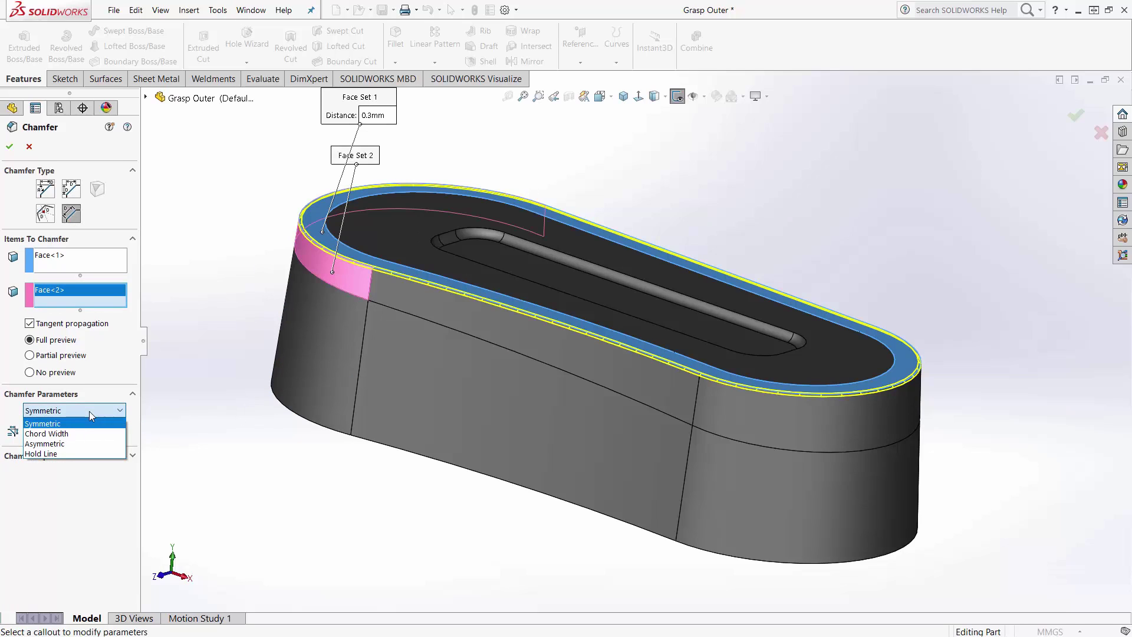
{"action": "left_click", "coordinate": [49, 454]}
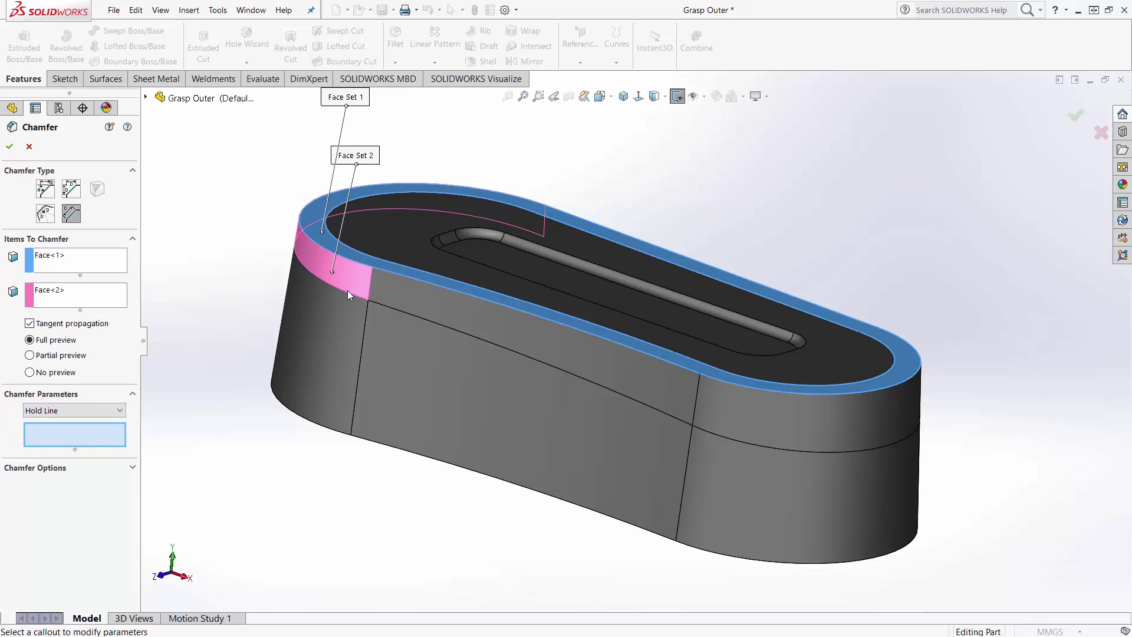
{"action": "left_click", "coordinate": [363, 255]}
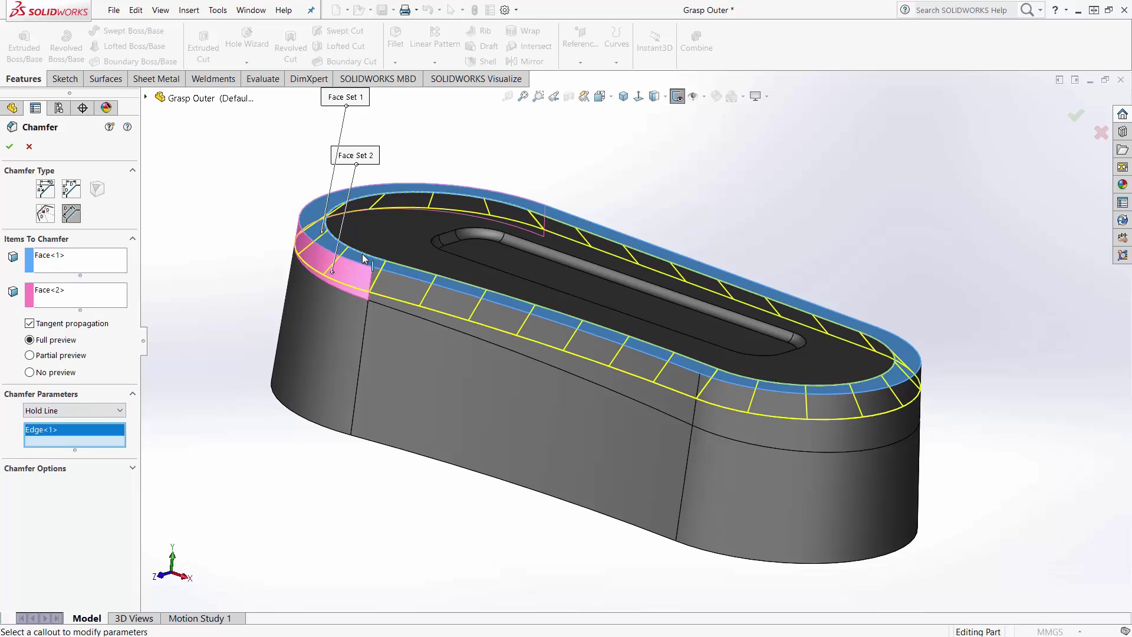
{"action": "left_click", "coordinate": [359, 296]}
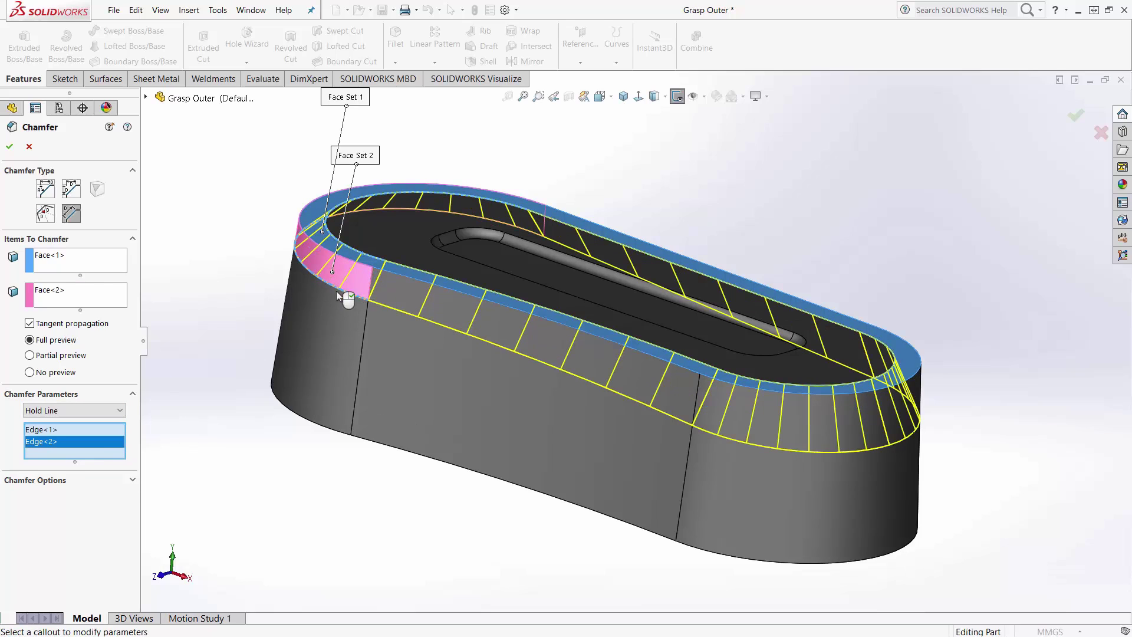
{"action": "left_click", "coordinate": [9, 147]}
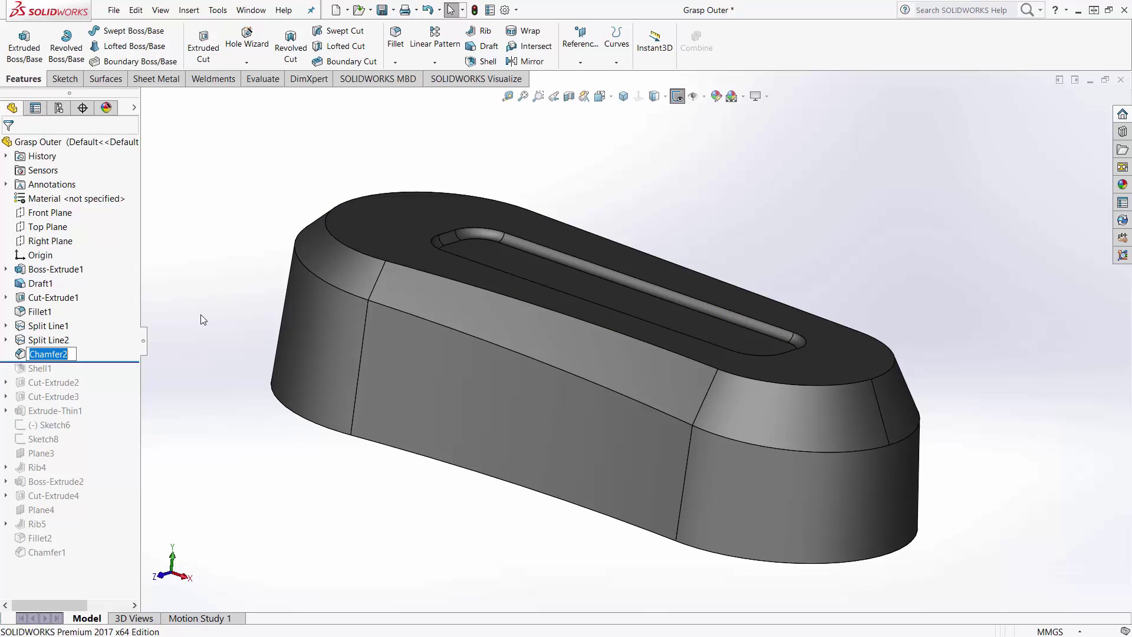
{"action": "left_click", "coordinate": [306, 167]}
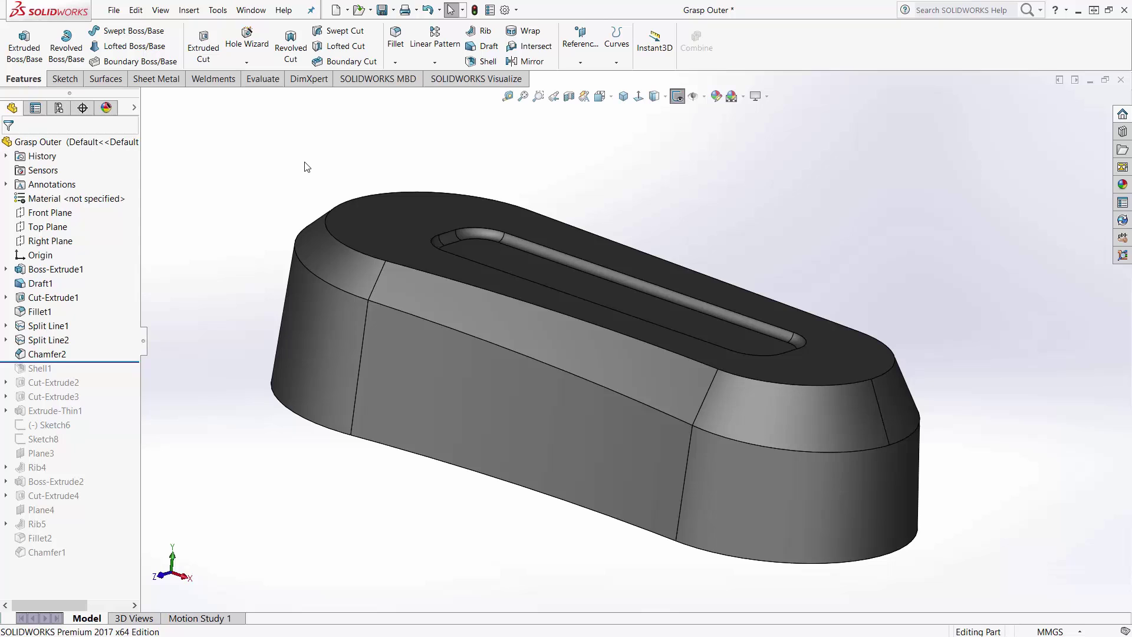
- Convert the hold-line chamfer Chamfer2 to a fillet with a Curvature Continuous profile and accept it
{"action": "right_click", "coordinate": [59, 352]}
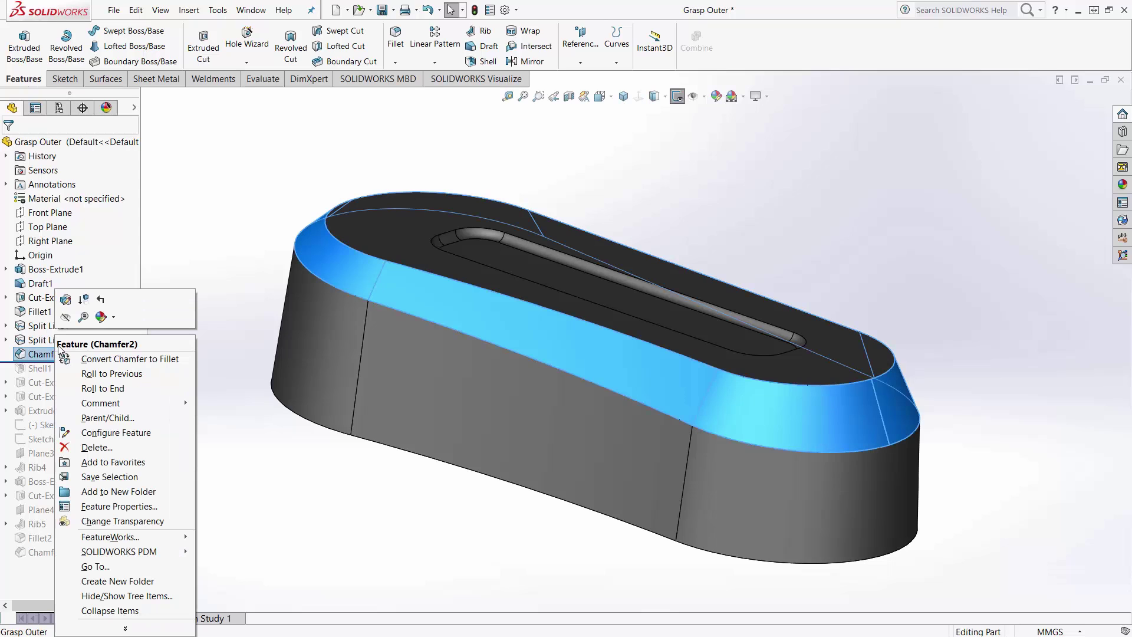
{"action": "left_click", "coordinate": [65, 299]}
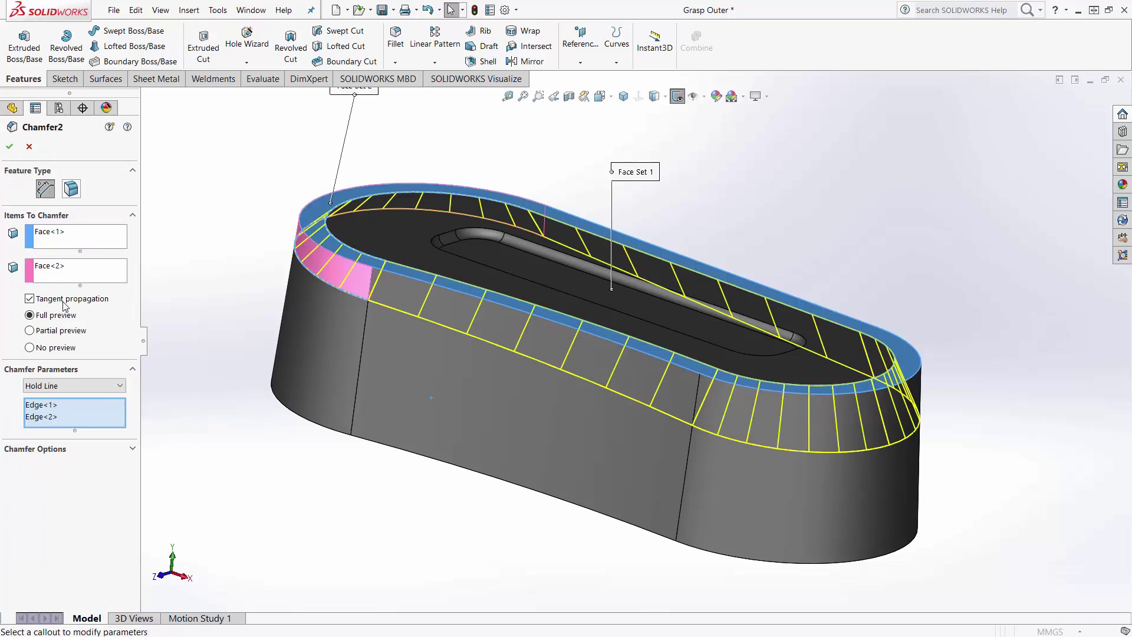
{"action": "left_click", "coordinate": [72, 189]}
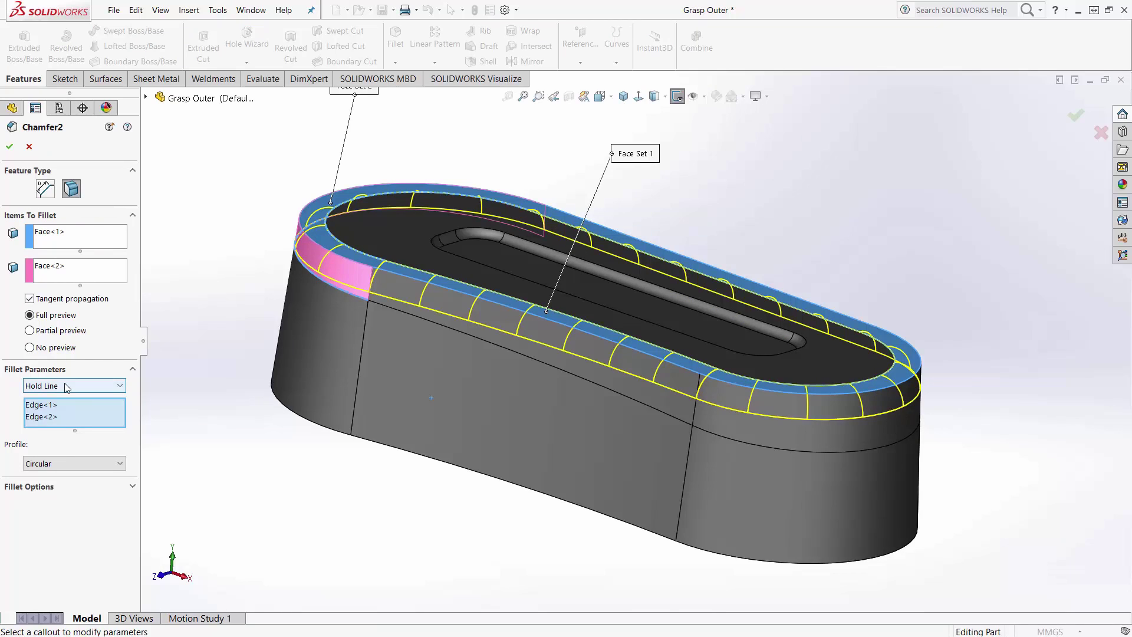
{"action": "left_click", "coordinate": [73, 463]}
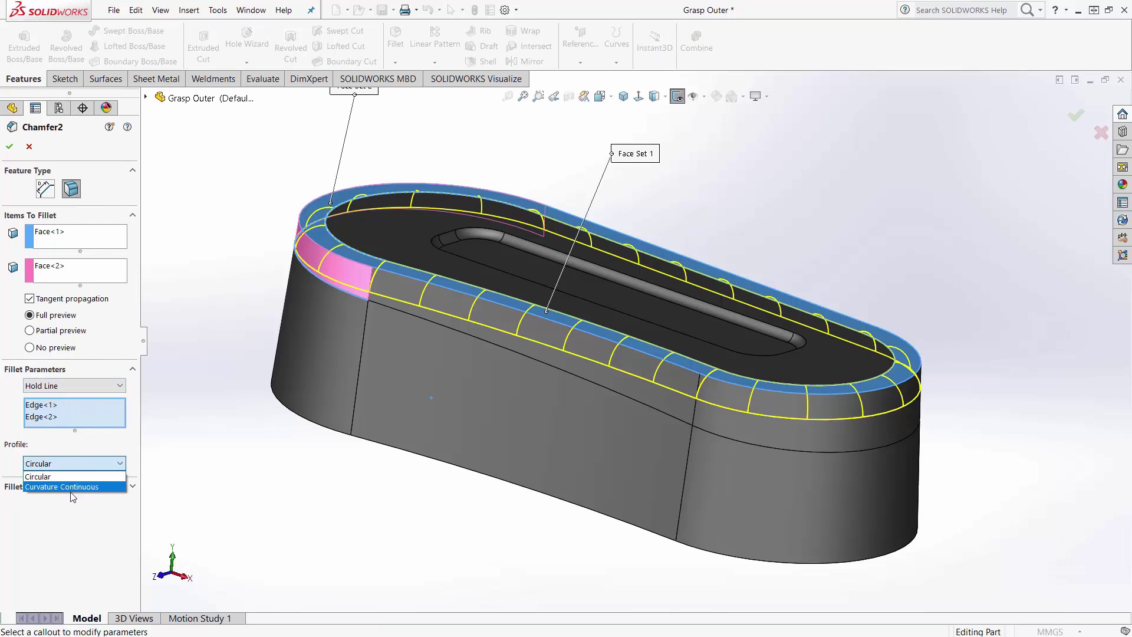
{"action": "left_click", "coordinate": [66, 487]}
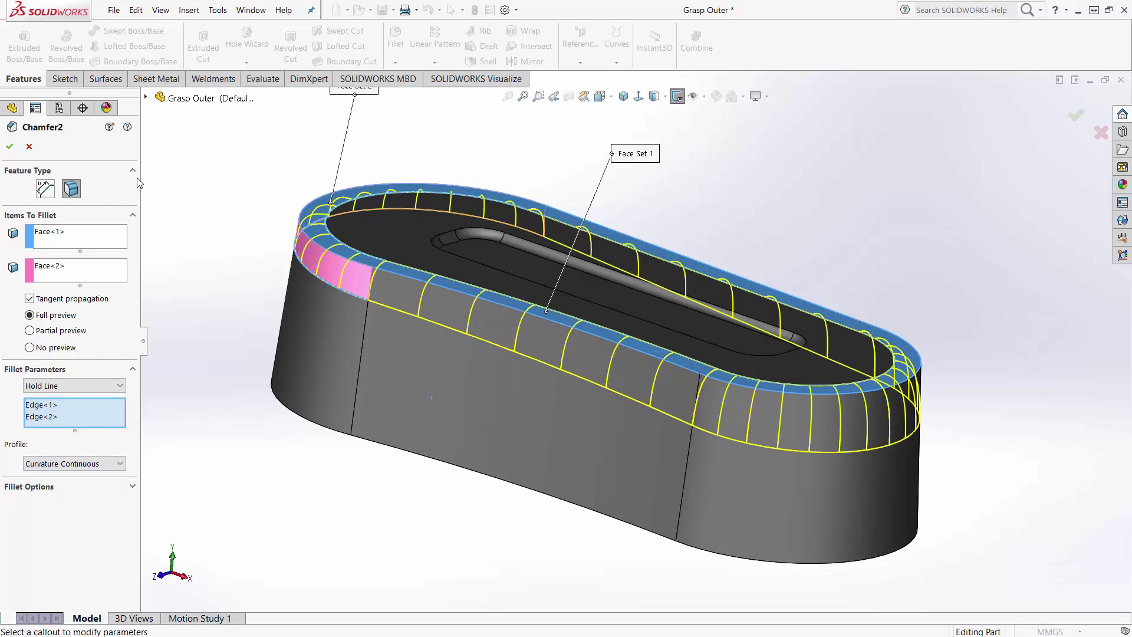
{"action": "left_click", "coordinate": [10, 147]}
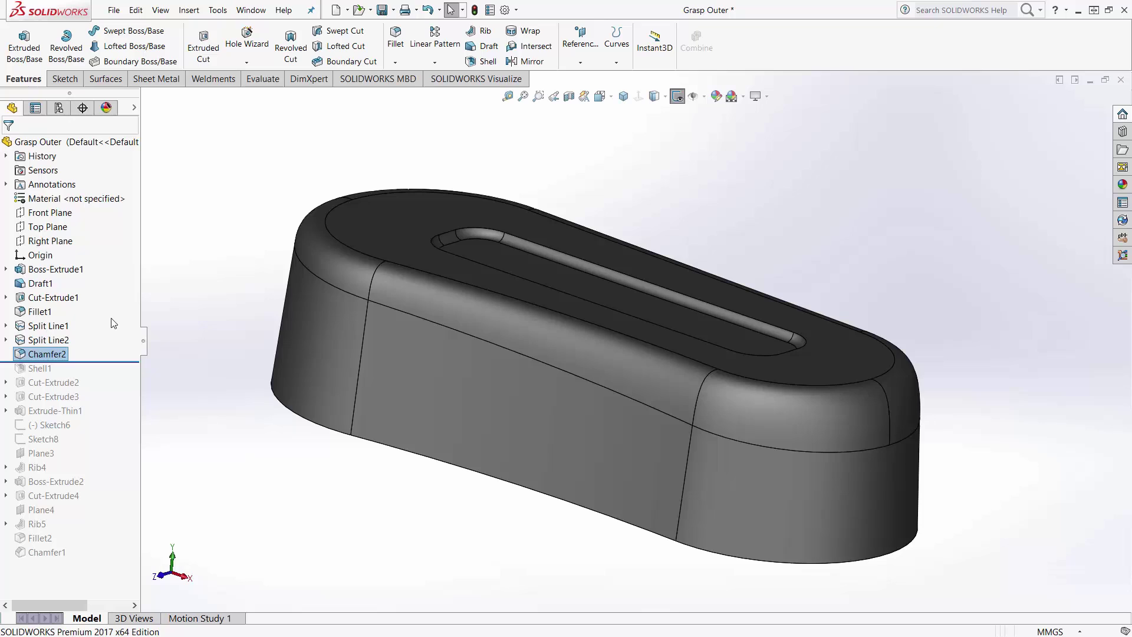
{"action": "left_click", "coordinate": [217, 260]}
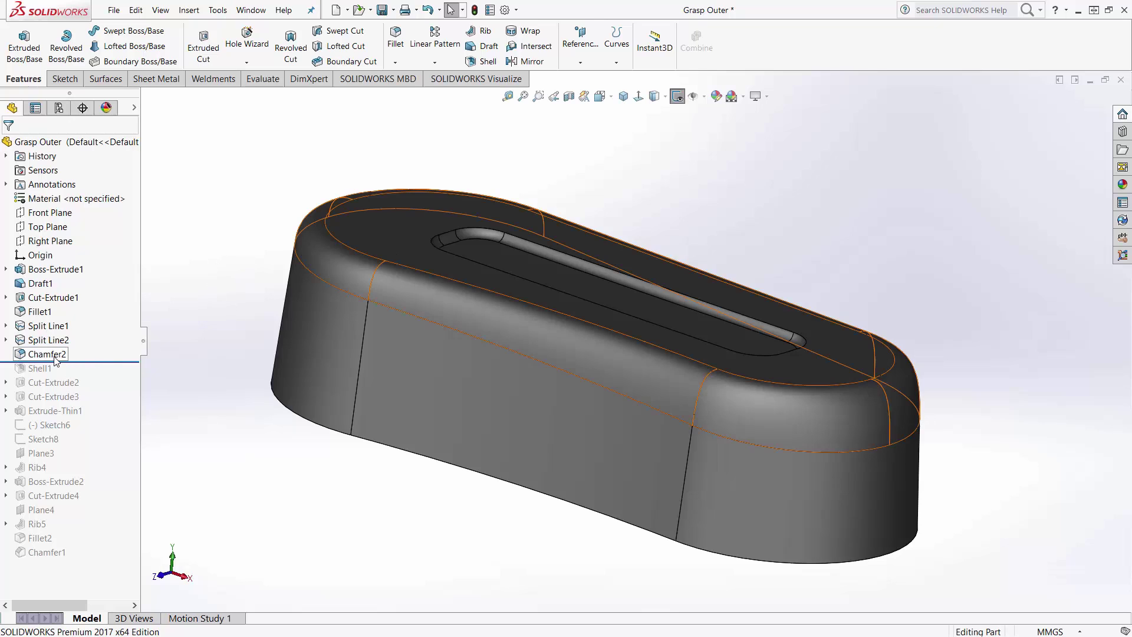
- Change Chamfer2 from a fillet back to a hold-line chamfer and accept it
{"action": "mouse_move", "coordinate": [56, 361]}
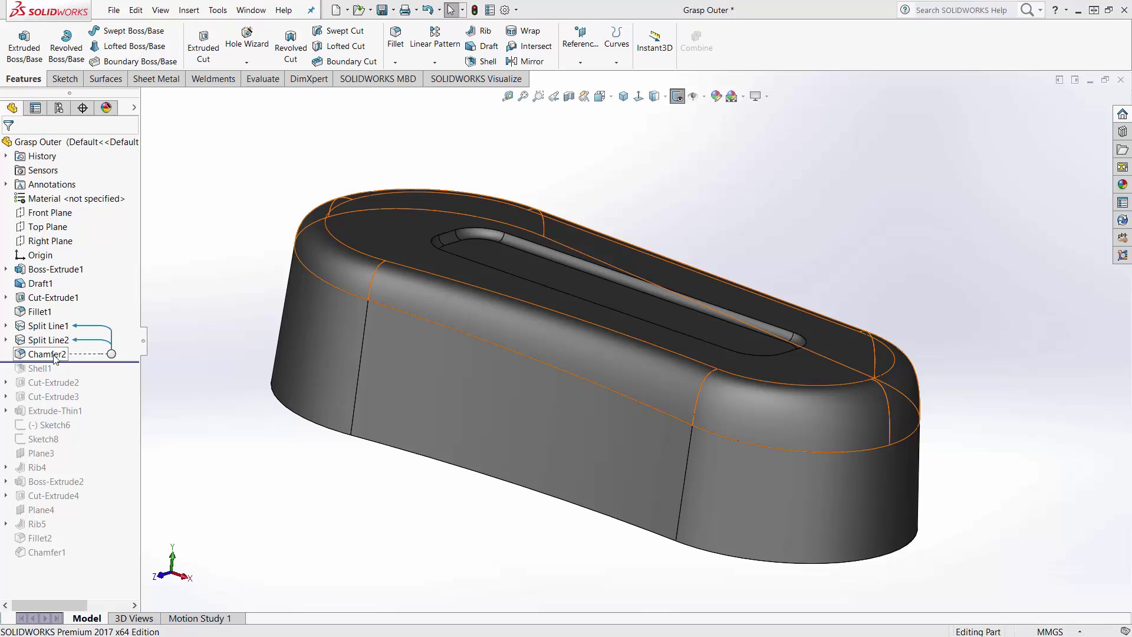
{"action": "left_click", "coordinate": [59, 355]}
{"action": "left_click", "coordinate": [69, 334]}
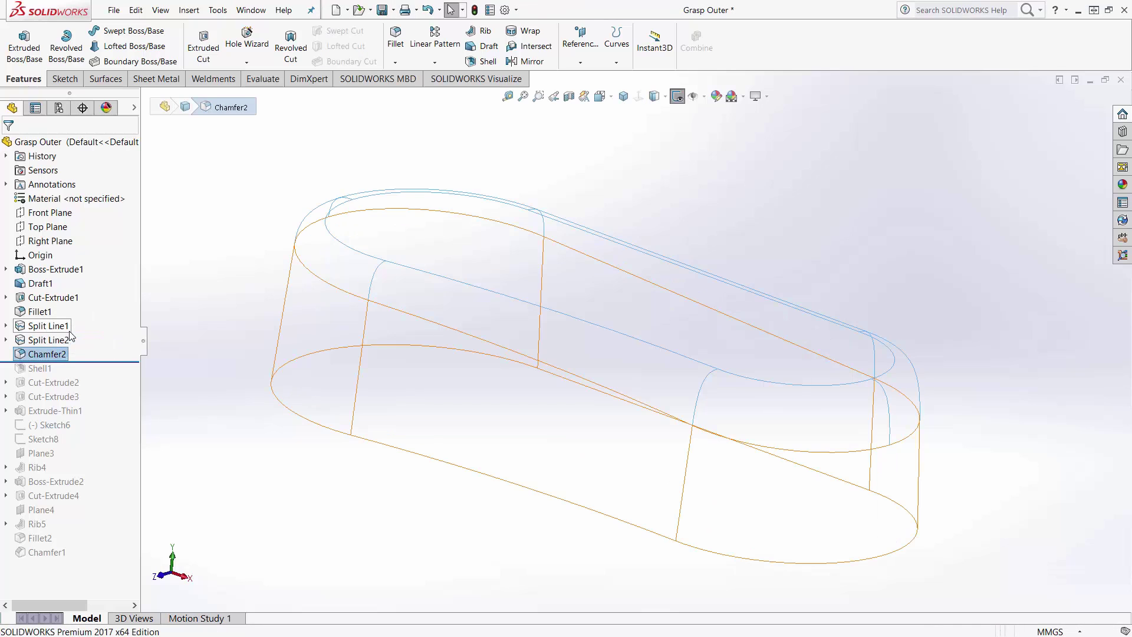
{"action": "right_click", "coordinate": [85, 350]}
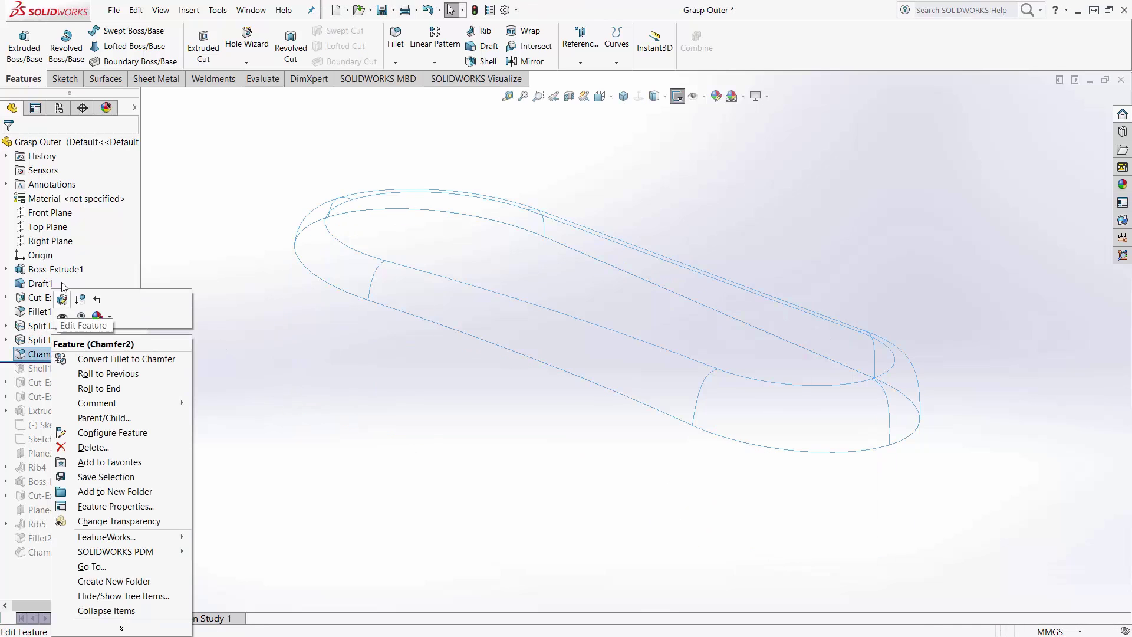
{"action": "left_click", "coordinate": [81, 292]}
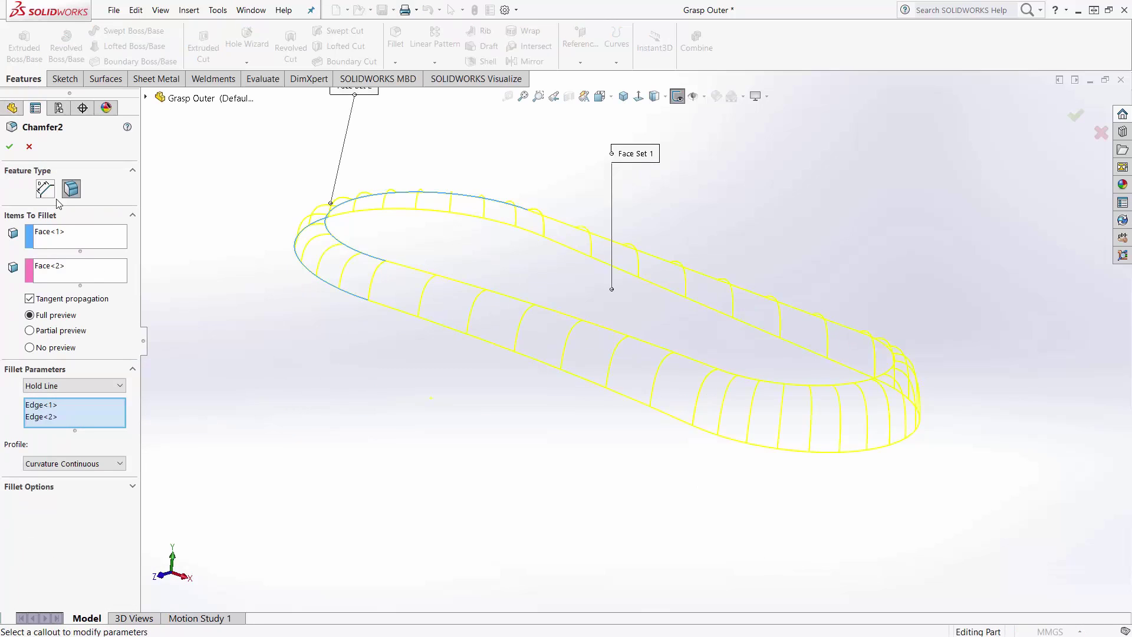
{"action": "left_click", "coordinate": [44, 189]}
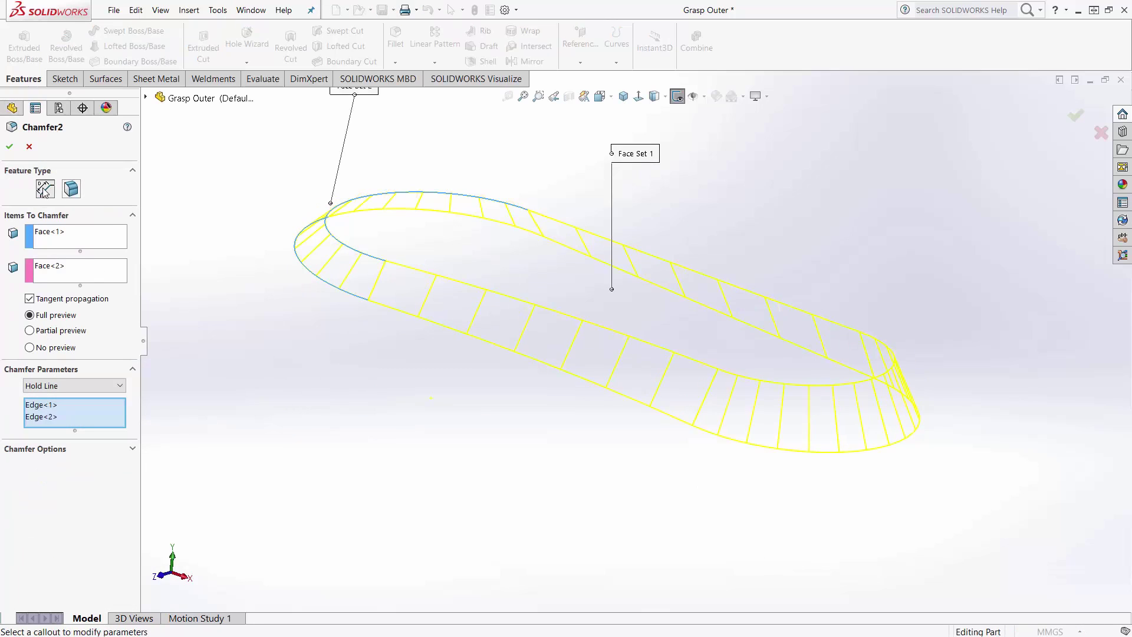
{"action": "left_click", "coordinate": [10, 147]}
{"action": "right_click", "coordinate": [34, 354]}
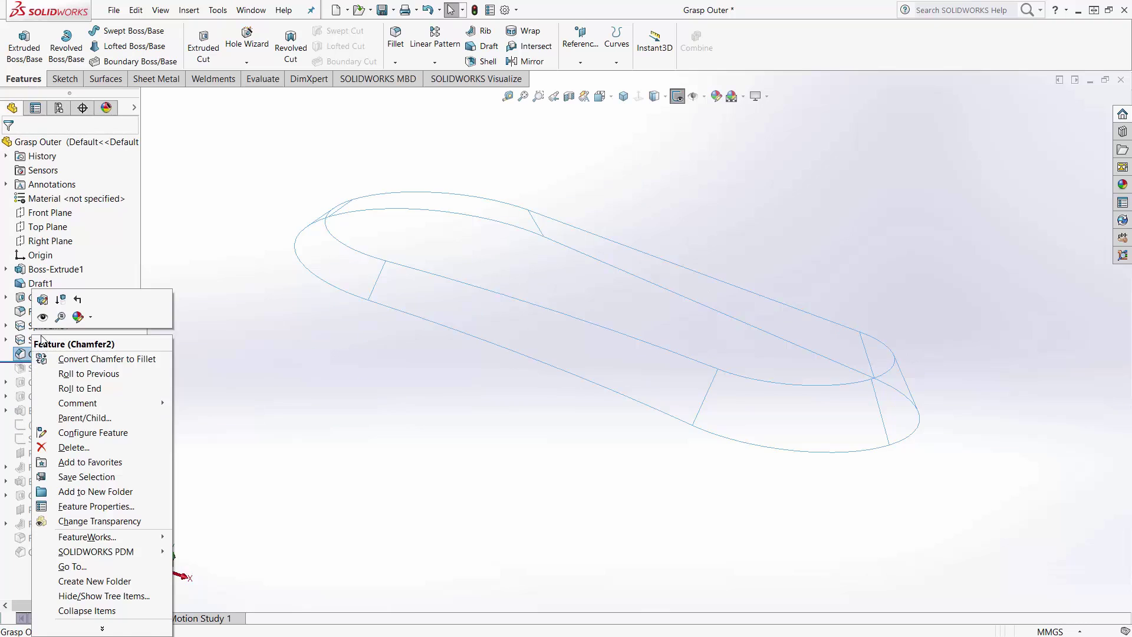
{"action": "key", "text": "Escape"}
{"action": "left_click", "coordinate": [198, 347]}
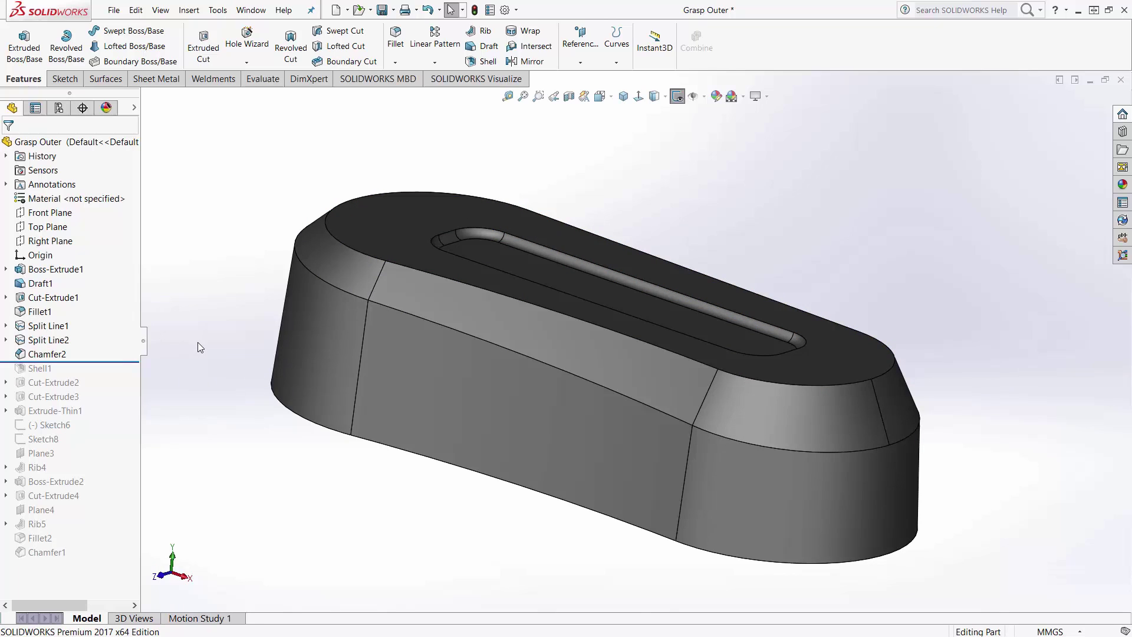
- Roll the feature tree forward to the end and close the part without saving the changes
{"action": "right_click", "coordinate": [125, 312]}
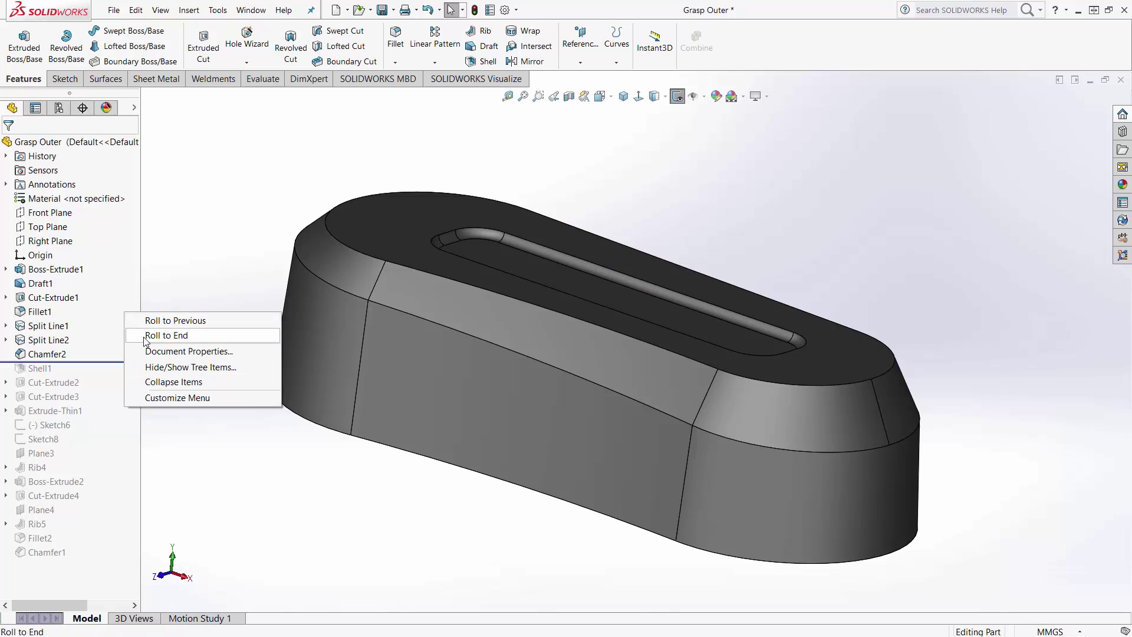
{"action": "left_click", "coordinate": [166, 335]}
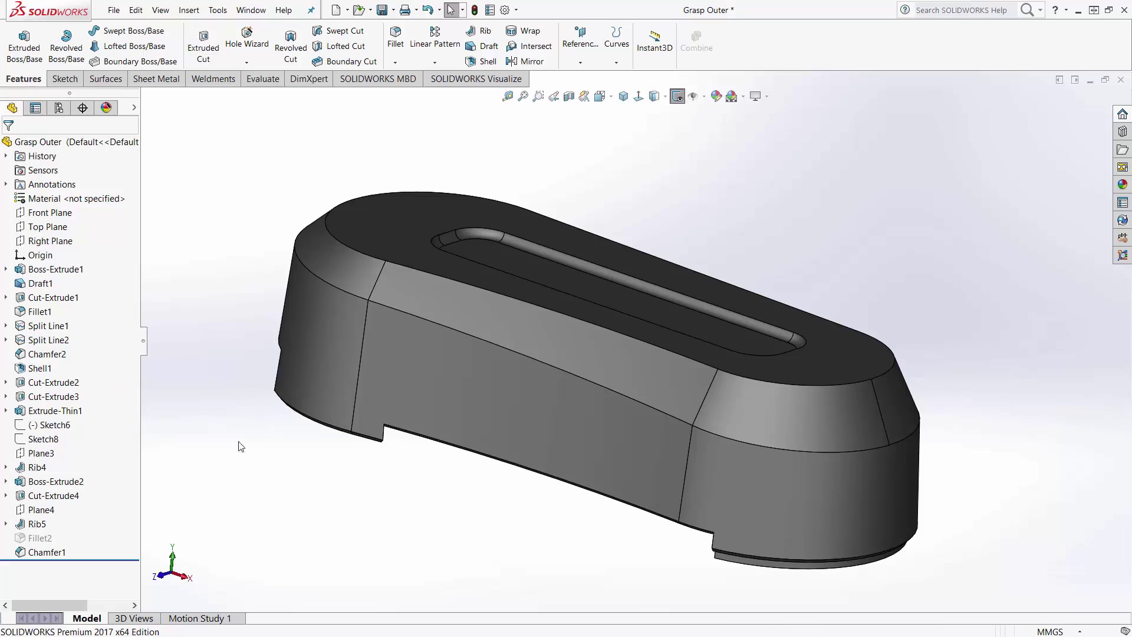
{"action": "middle_click_drag", "start_coordinate": [251, 478], "coordinate": [475, 348]}
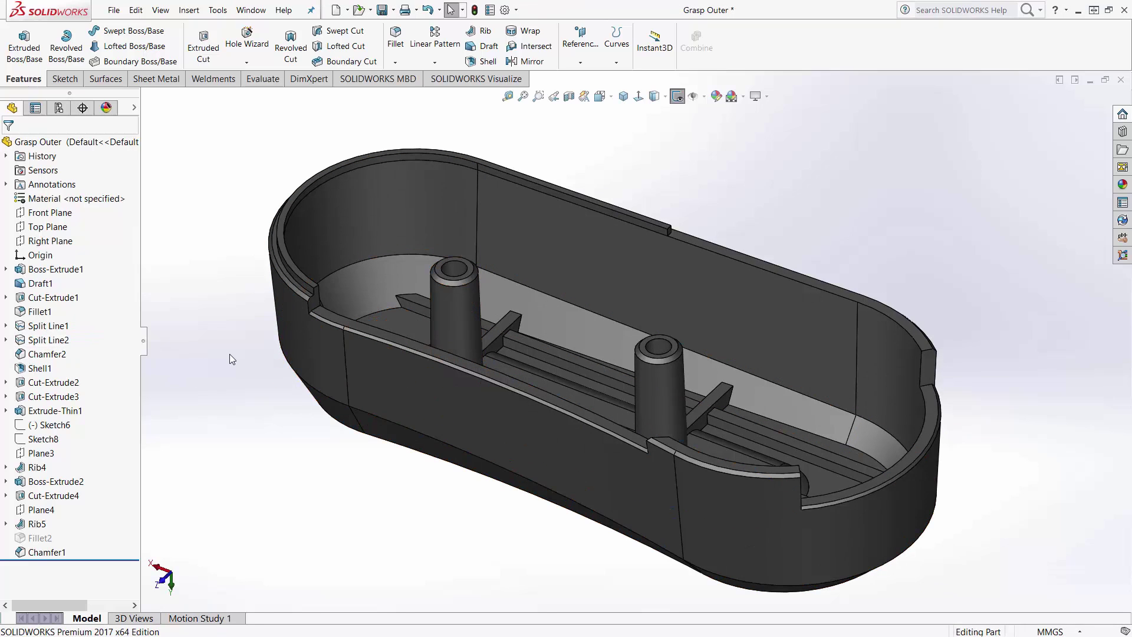
{"action": "left_click", "coordinate": [1121, 79]}
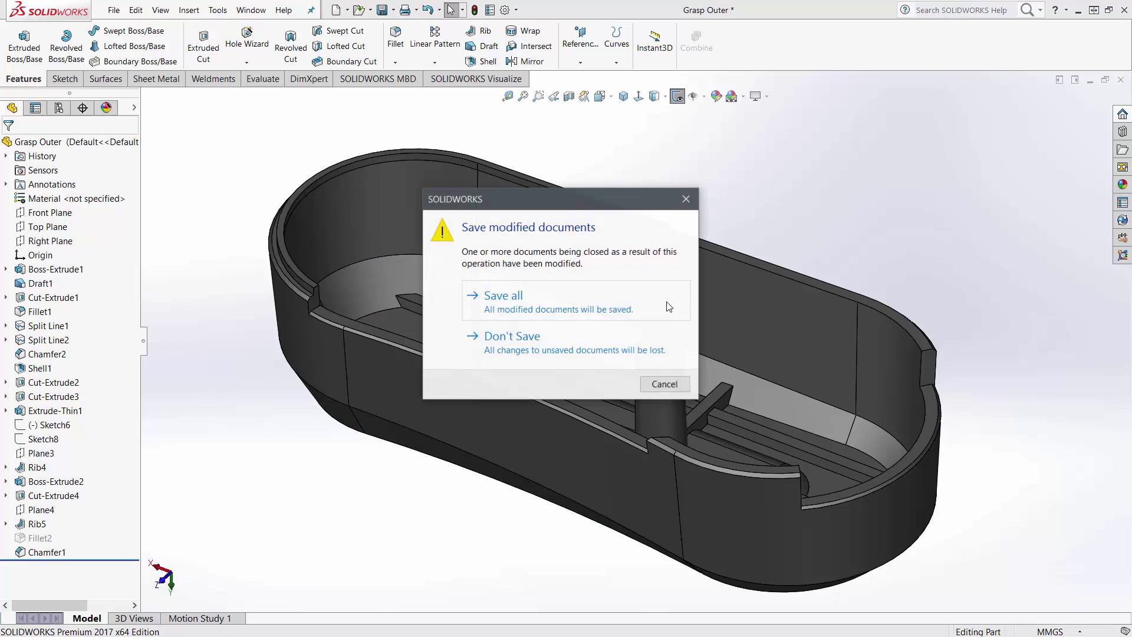
{"action": "left_click", "coordinate": [540, 349]}
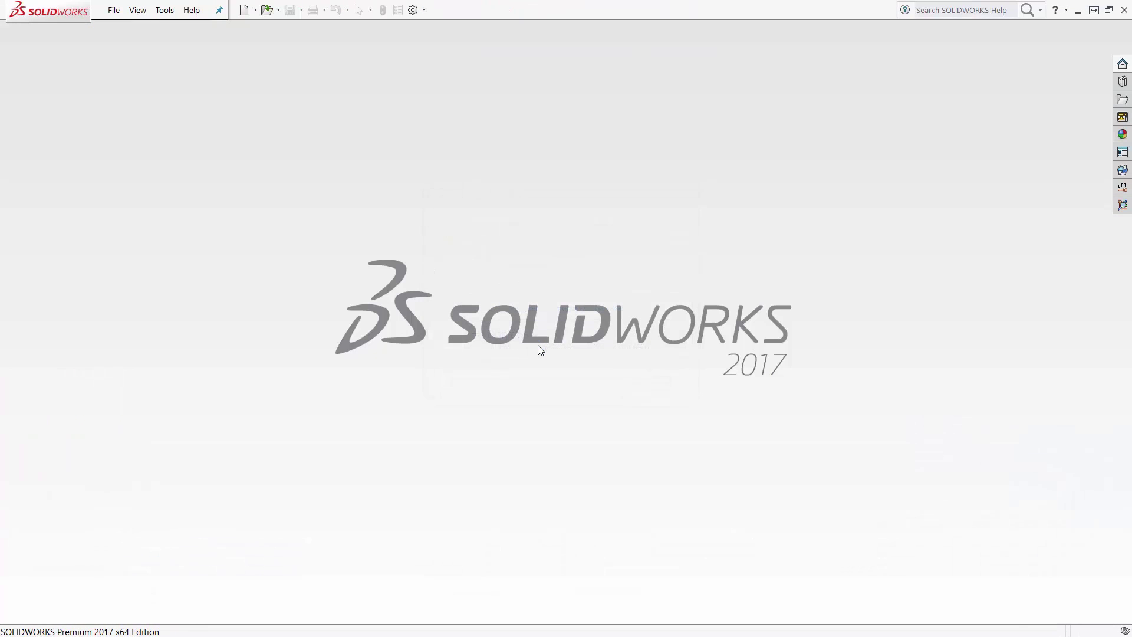
{"action": "key", "text": "alt+Tab"}
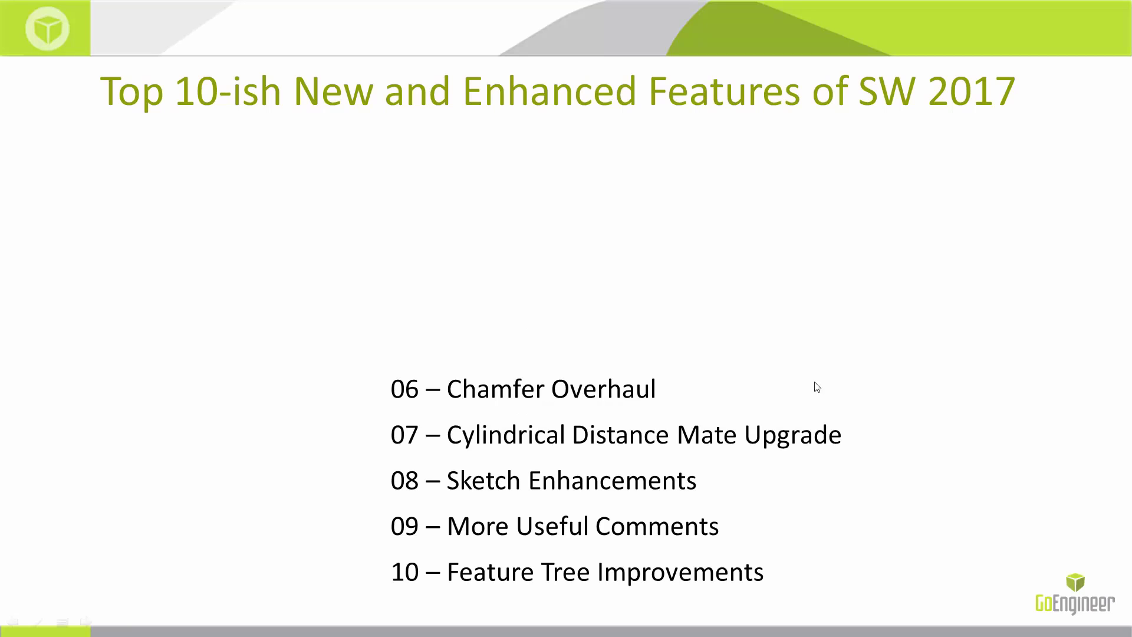
{"action": "left_click", "coordinate": [638, 356]}
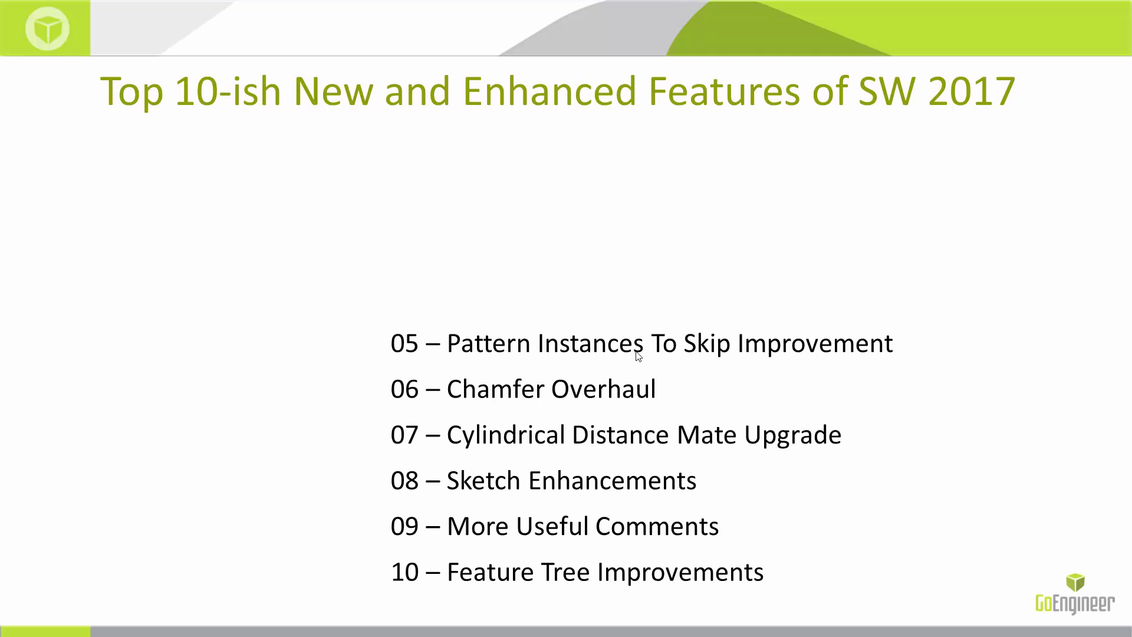
{"action": "key", "text": "alt+Tab"}
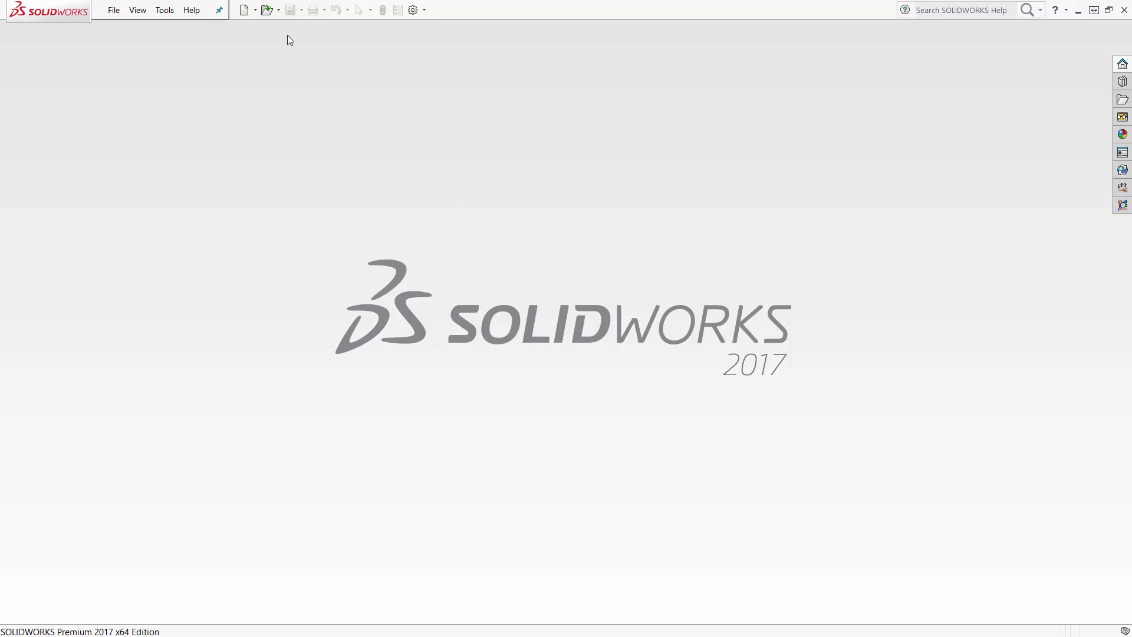
- Open the Pattern part from the recent documents and start editing its LPattern1 hole pattern
{"action": "key", "text": "r"}
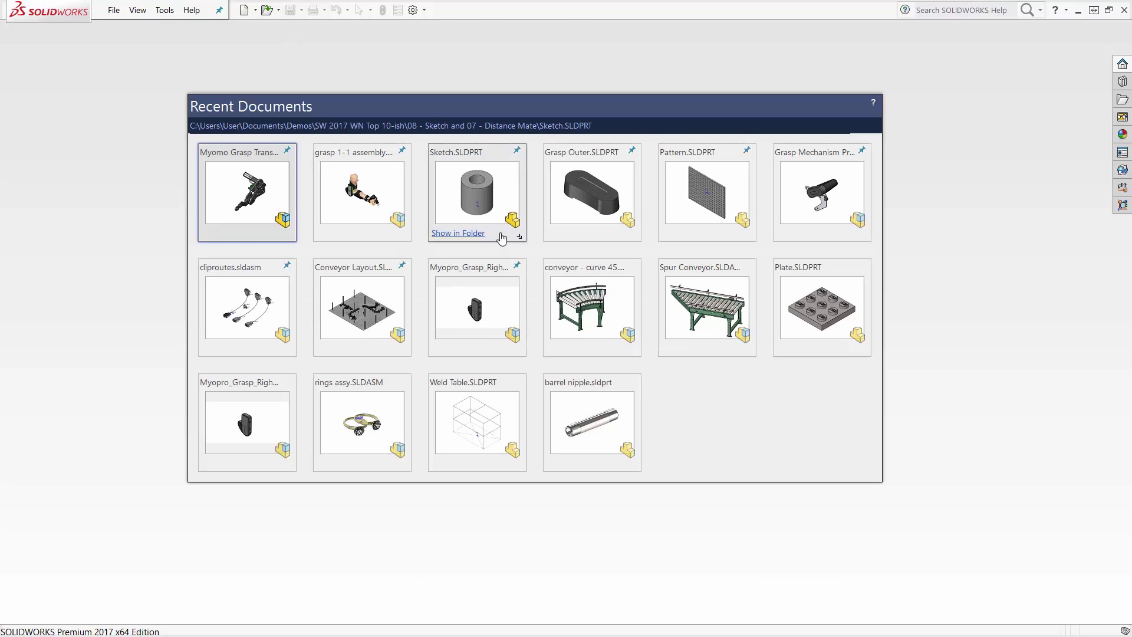
{"action": "left_click", "coordinate": [721, 195]}
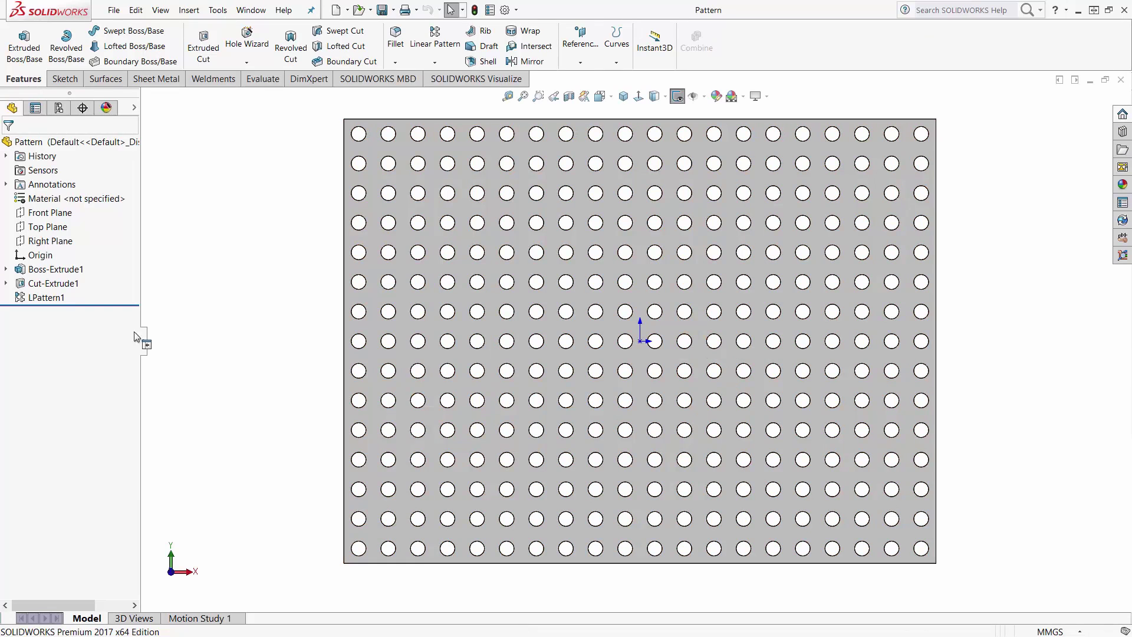
{"action": "right_click", "coordinate": [44, 297]}
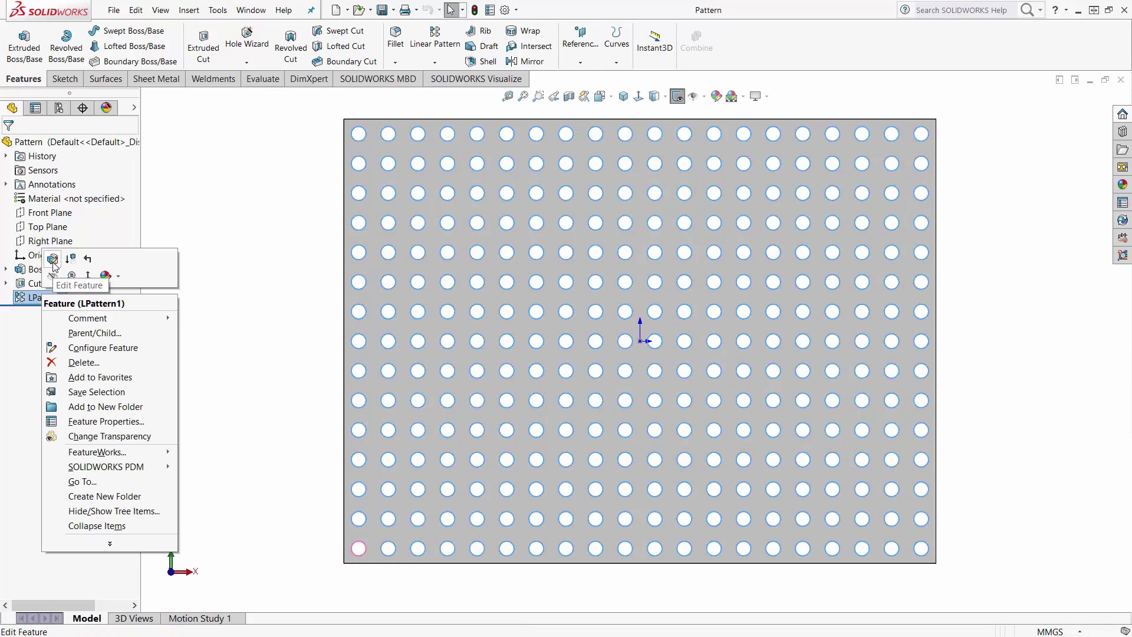
{"action": "left_click", "coordinate": [52, 259]}
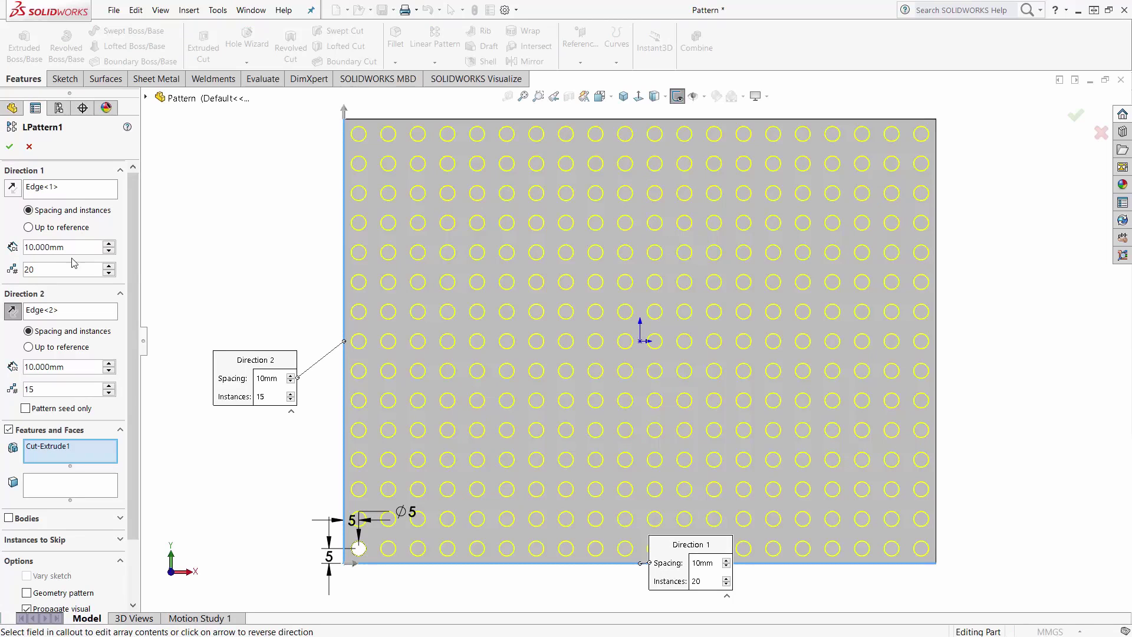
- Use Box Selection to set the plate's upper-right block of holes, seven columns by eight rows, as Instances to Skip
{"action": "scroll", "coordinate": [35, 448], "scroll_direction": "down", "scroll_amount": 3}
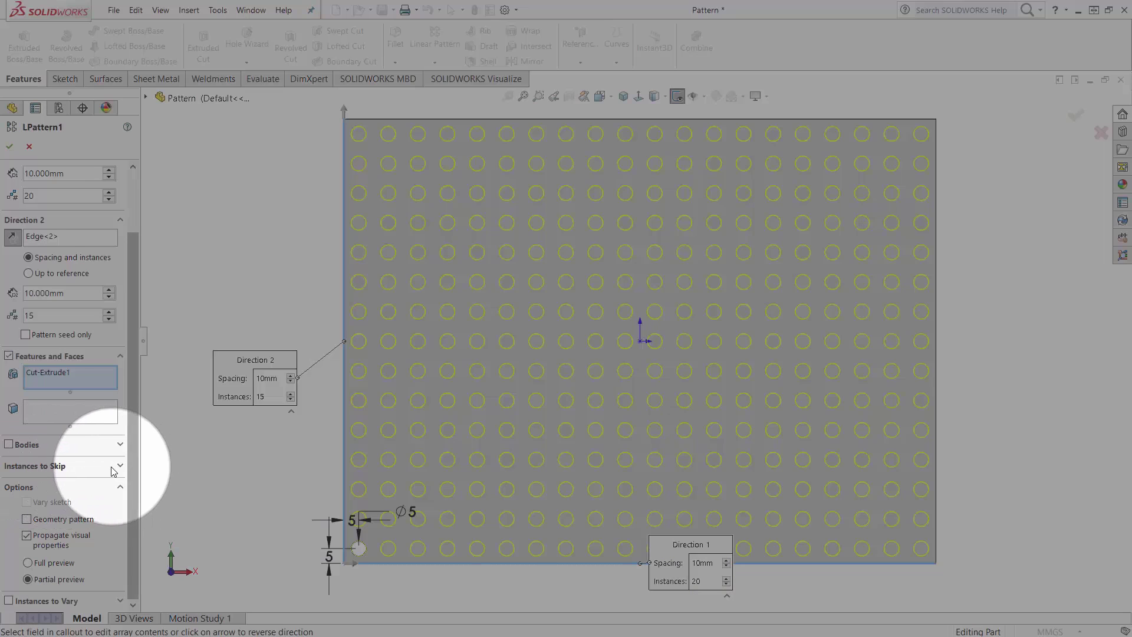
{"action": "left_click", "coordinate": [119, 466]}
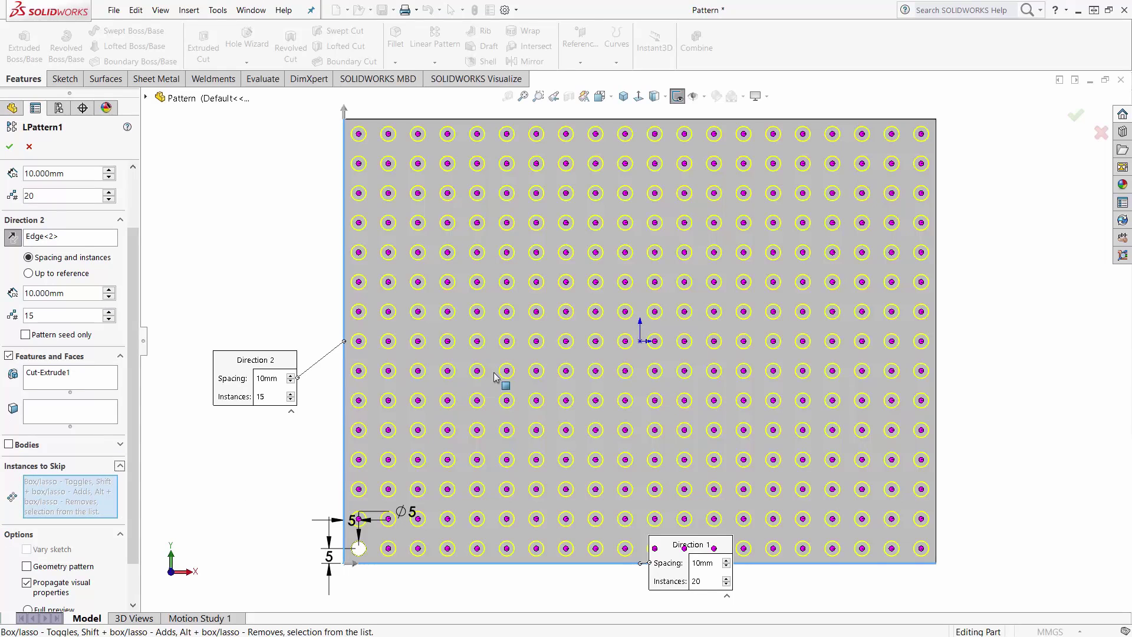
{"action": "right_click", "coordinate": [992, 231]}
{"action": "left_click", "coordinate": [1013, 237]}
{"action": "mouse_move", "coordinate": [968, 110]}
{"action": "left_mouse_down"}
{"action": "mouse_move", "coordinate": [904, 157]}
{"action": "mouse_move", "coordinate": [732, 361]}
{"action": "left_mouse_up"}
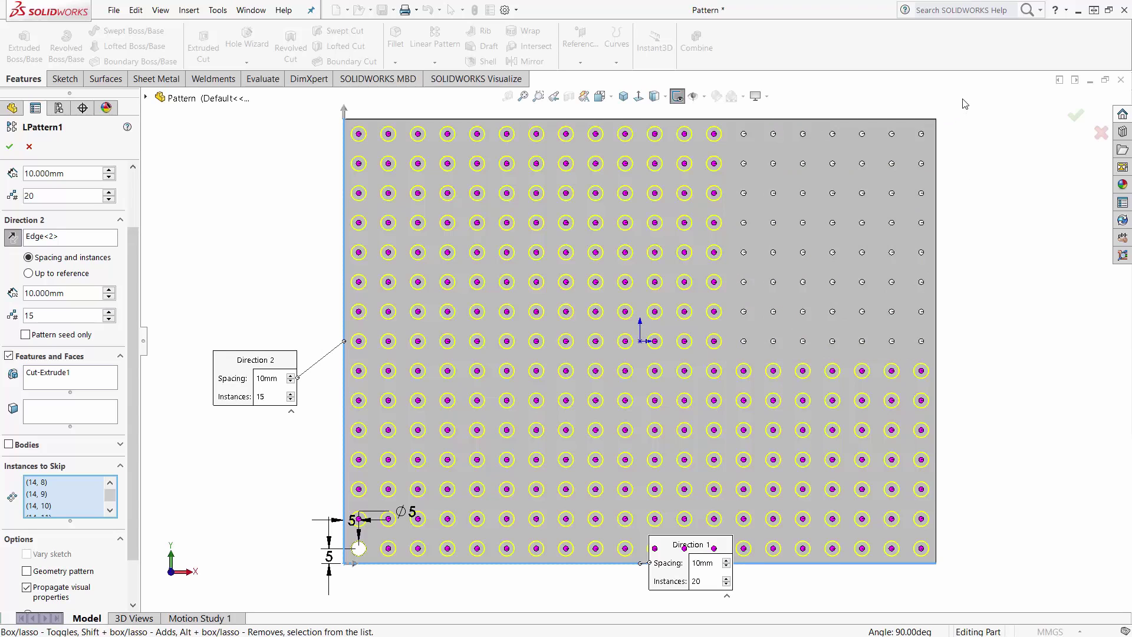
- Box-toggle the corner six columns by seven rows of skipped instances, and toggle the whole seven-by-eight block once more
{"action": "left_click_drag", "start_coordinate": [963, 98], "coordinate": [763, 324]}
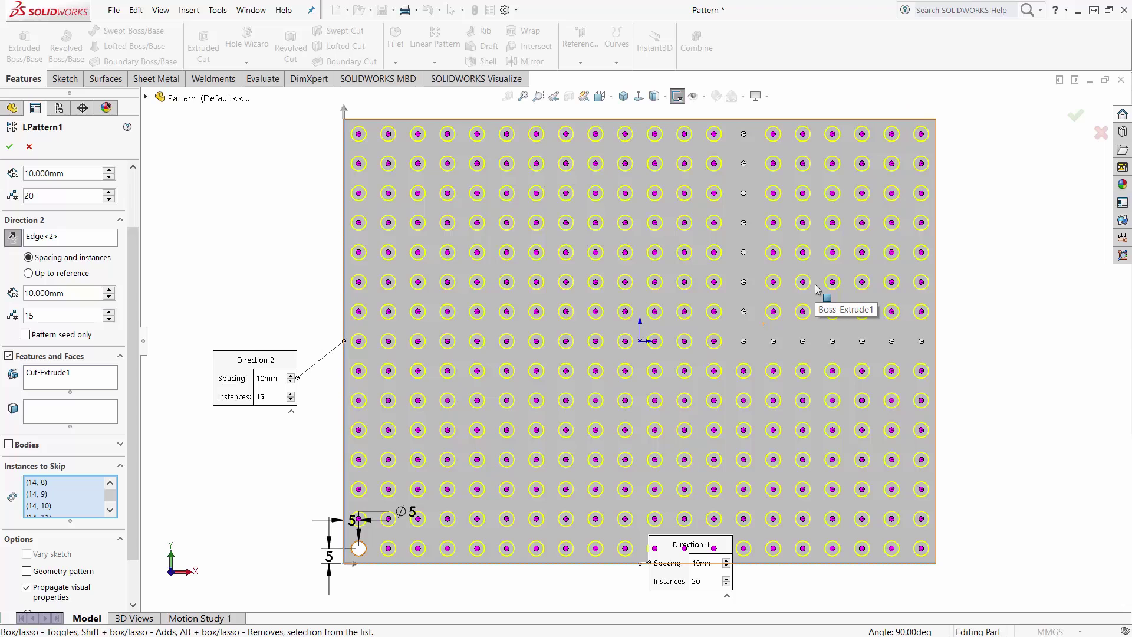
{"action": "left_click_drag", "start_coordinate": [961, 101], "coordinate": [734, 351]}
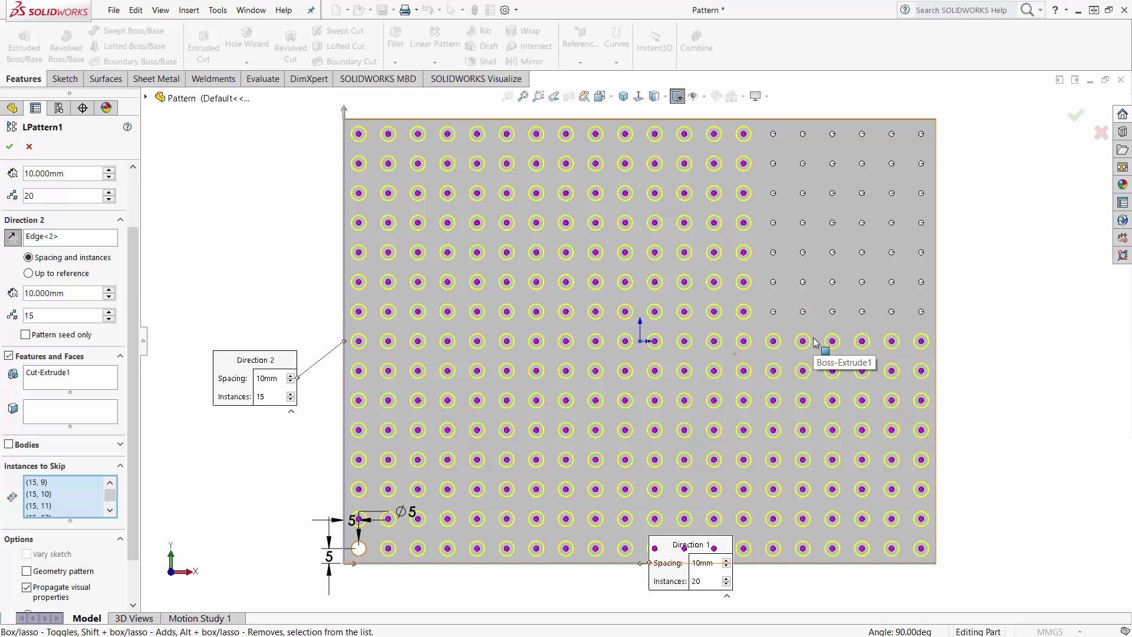
- Use Lasso Selection to toggle a curved group of the skipped holes along the plate's right edge
{"action": "right_click", "coordinate": [978, 233]}
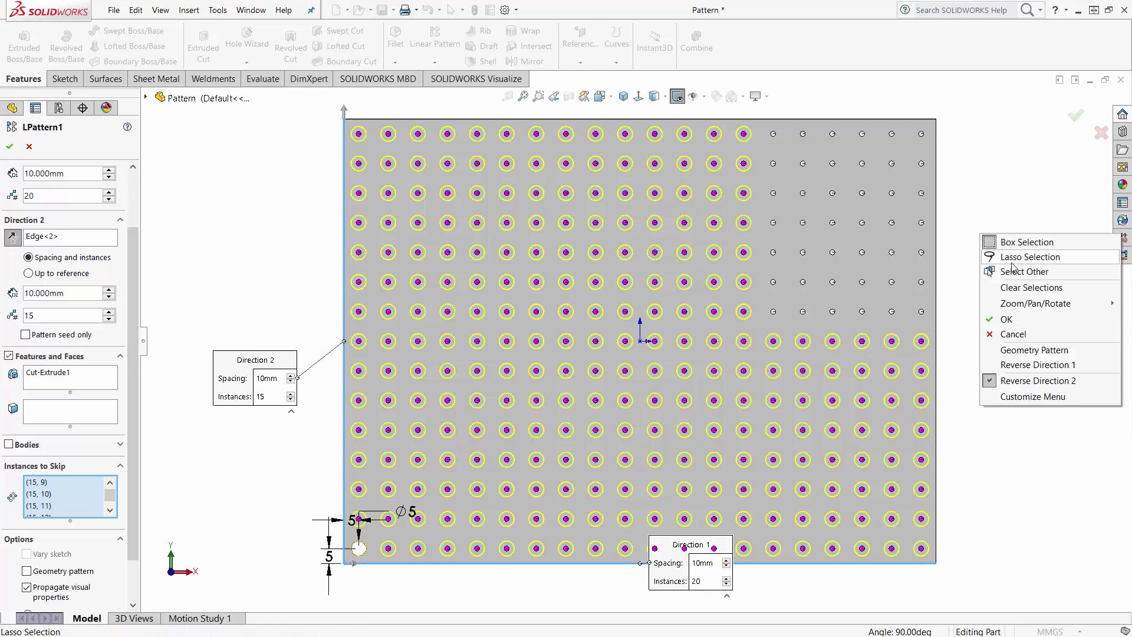
{"action": "left_click", "coordinate": [1020, 257]}
{"action": "mouse_move", "coordinate": [972, 101]}
{"action": "left_mouse_down"}
{"action": "mouse_move", "coordinate": [869, 117]}
{"action": "mouse_move", "coordinate": [1103, 306]}
{"action": "left_mouse_up"}
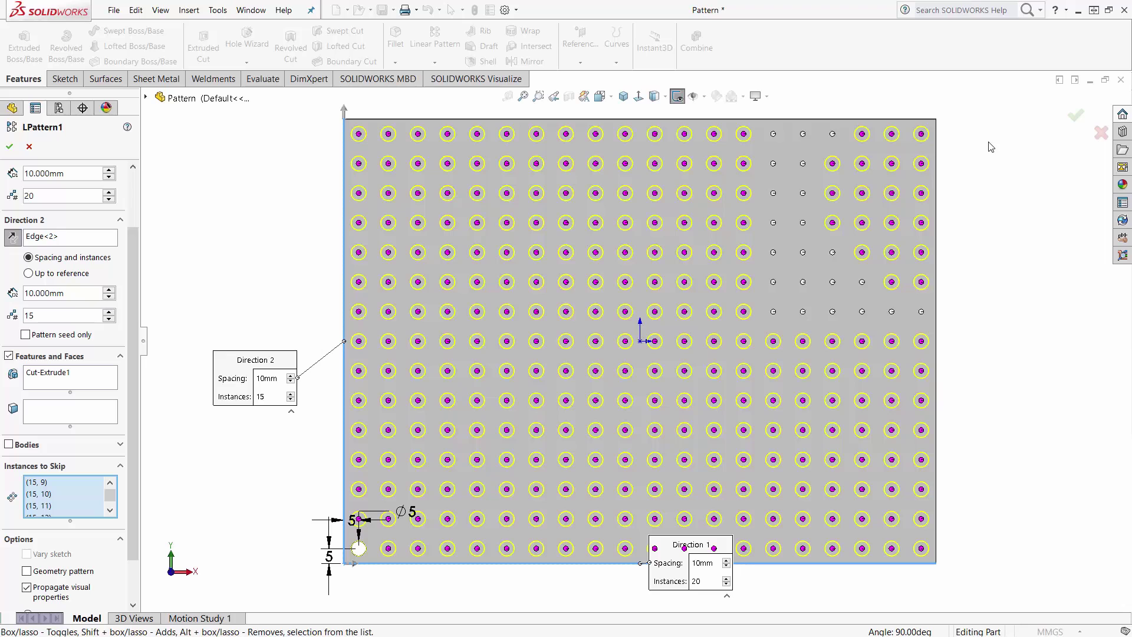
- Box-remove the corner five columns by six rows from the skipped instances, and box-add the full six-by-seven corner block back
{"action": "right_click", "coordinate": [979, 202]}
{"action": "left_click", "coordinate": [954, 168]}
{"action": "left_click_drag", "start_coordinate": [968, 114], "coordinate": [790, 292]}
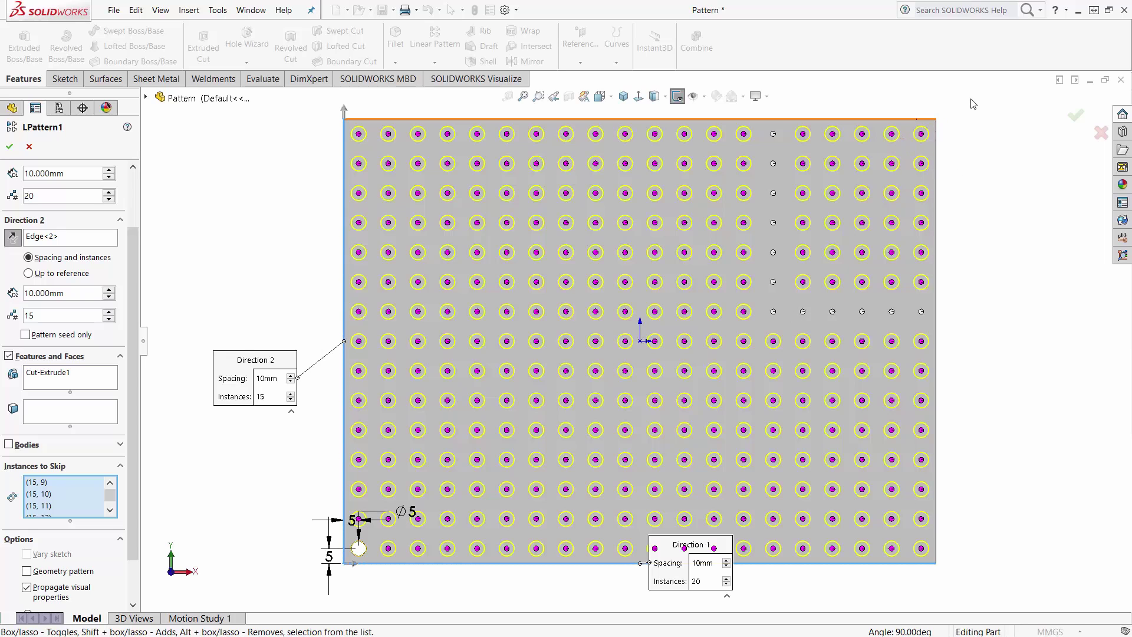
{"action": "left_click_drag", "start_coordinate": [962, 104], "coordinate": [756, 327]}
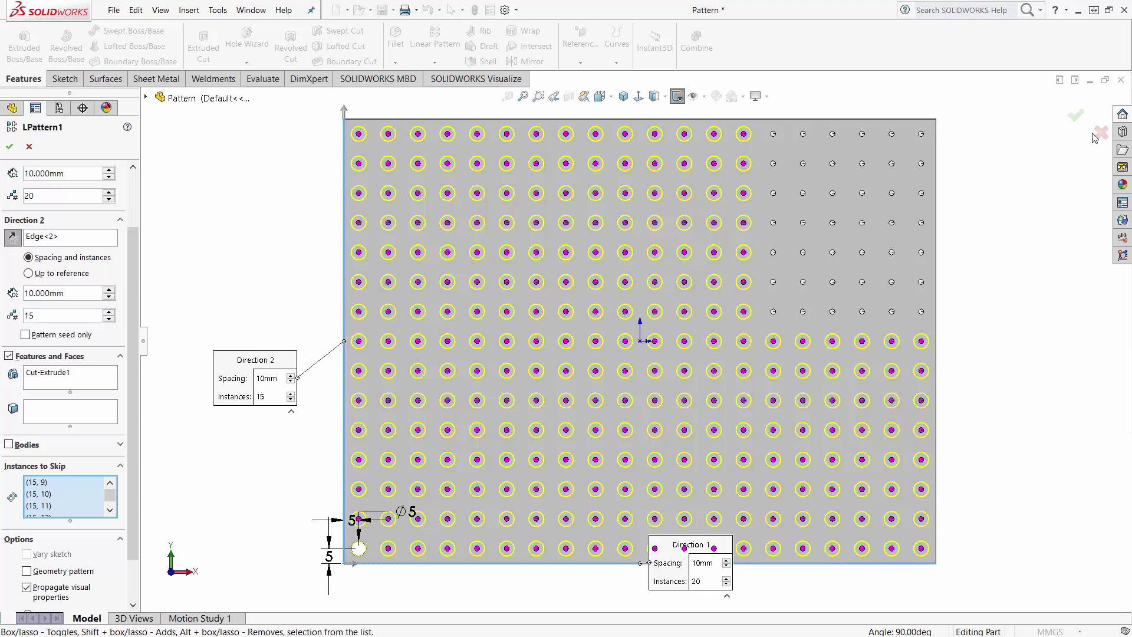
- Accept the linear pattern with its skipped instances and close the Pattern part
{"action": "left_click", "coordinate": [1077, 118]}
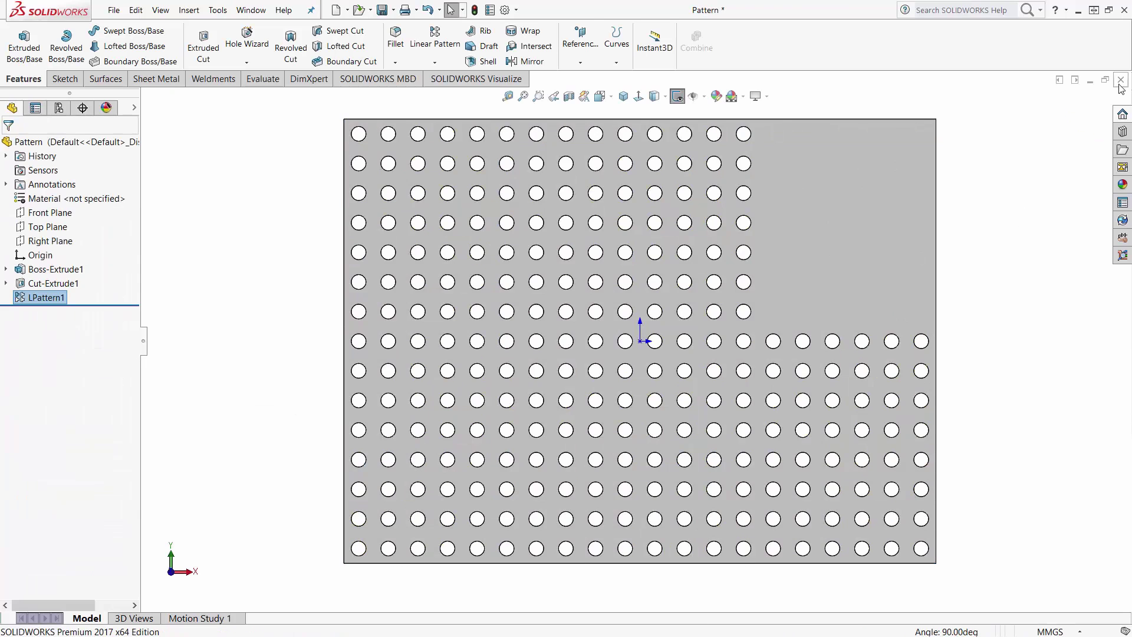
{"action": "left_click", "coordinate": [1121, 79]}
{"action": "left_click", "coordinate": [558, 346]}
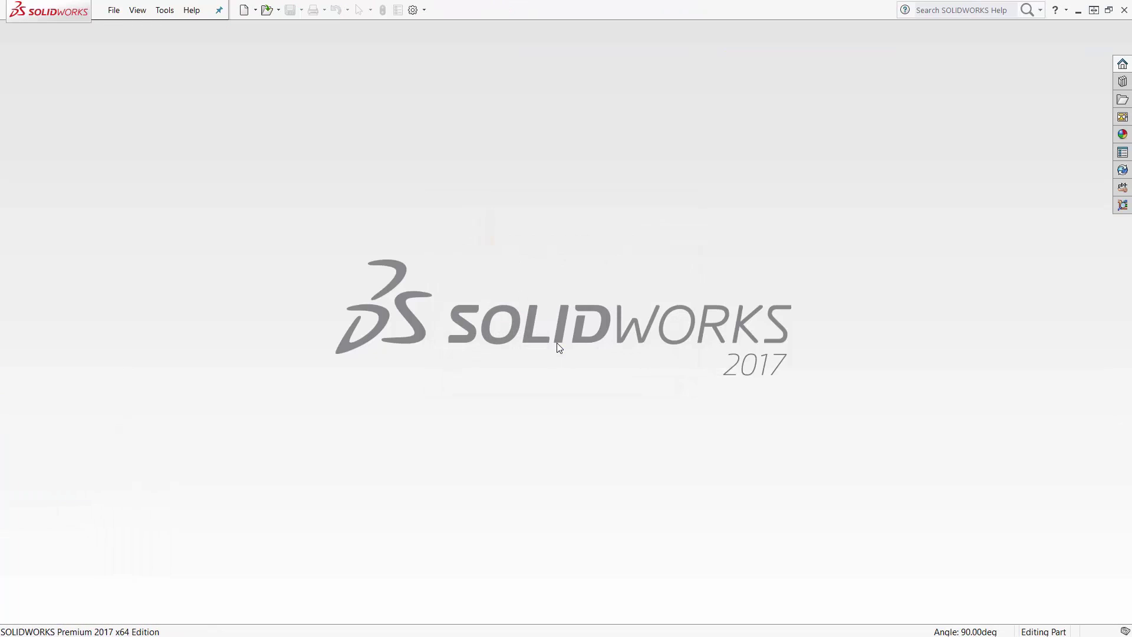
{"action": "key", "text": "alt+Tab"}
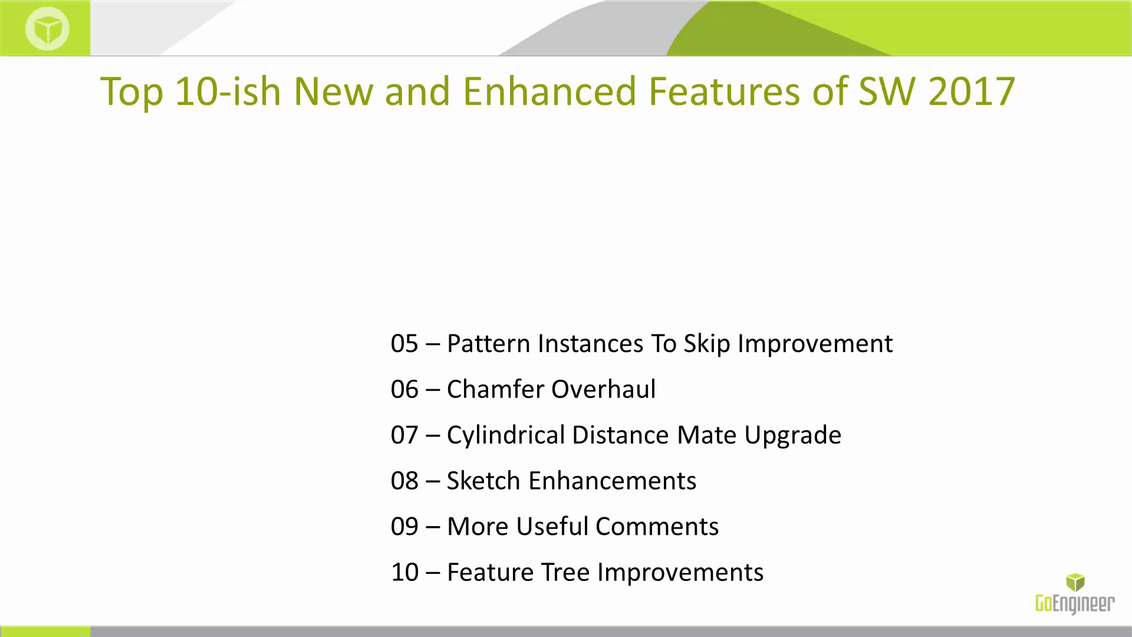
{"action": "left_click", "coordinate": [630, 312]}
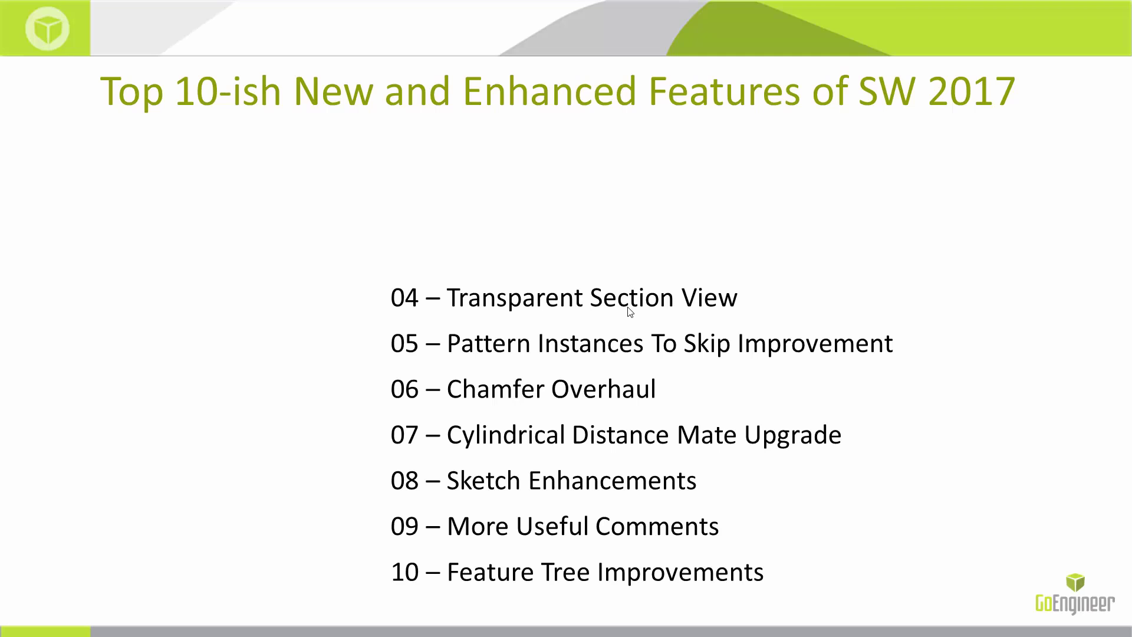
{"action": "key", "text": "alt+Tab"}
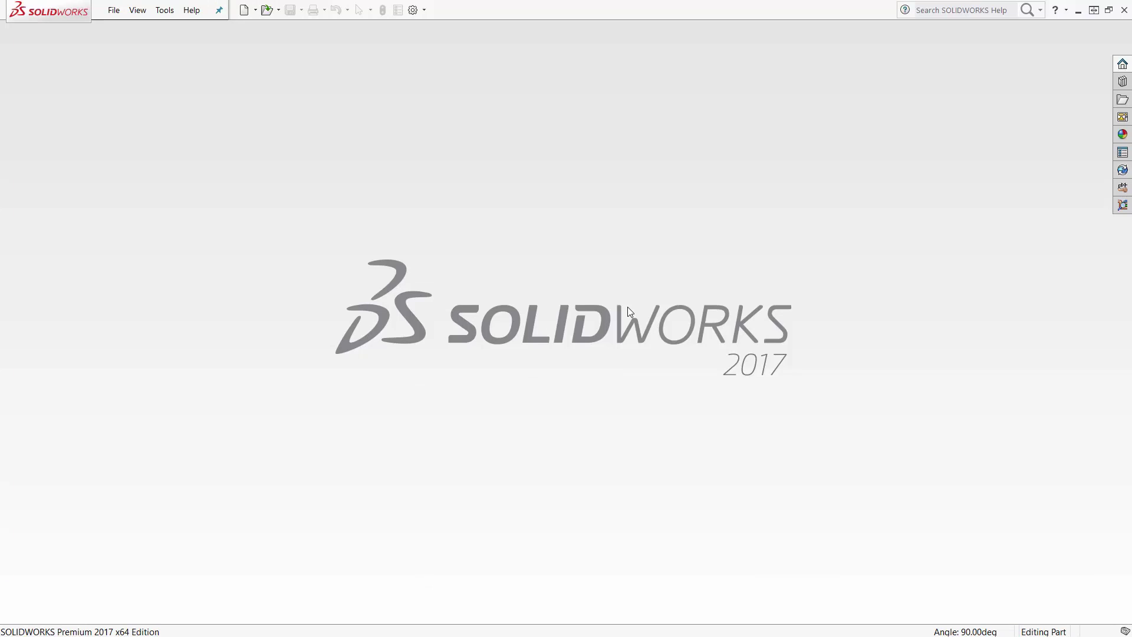
- Open the recent Grasp Mechanism Prototype assembly and start a planar section view on its Section plane, with the cut direction reversed
{"action": "key", "text": "r"}
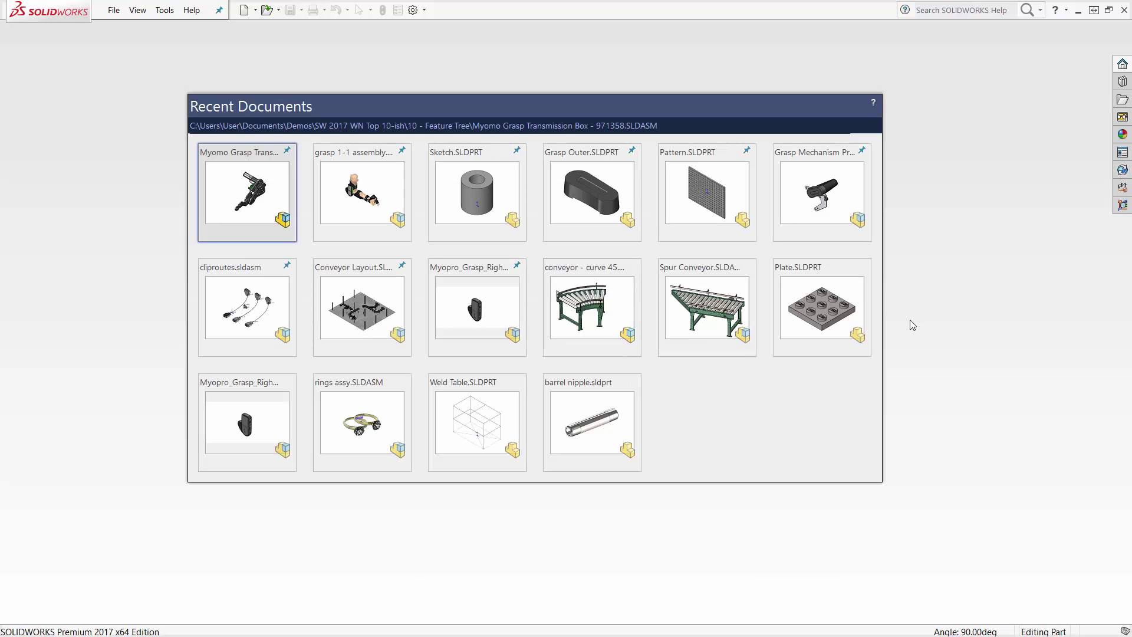
{"action": "left_click", "coordinate": [839, 190]}
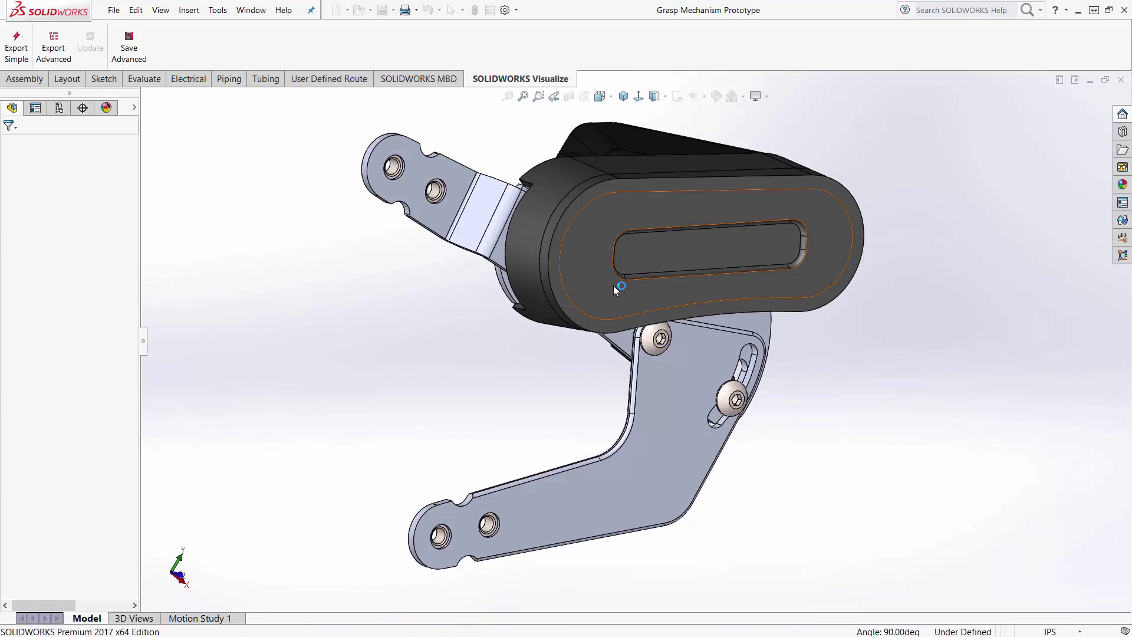
{"action": "left_click", "coordinate": [85, 538]}
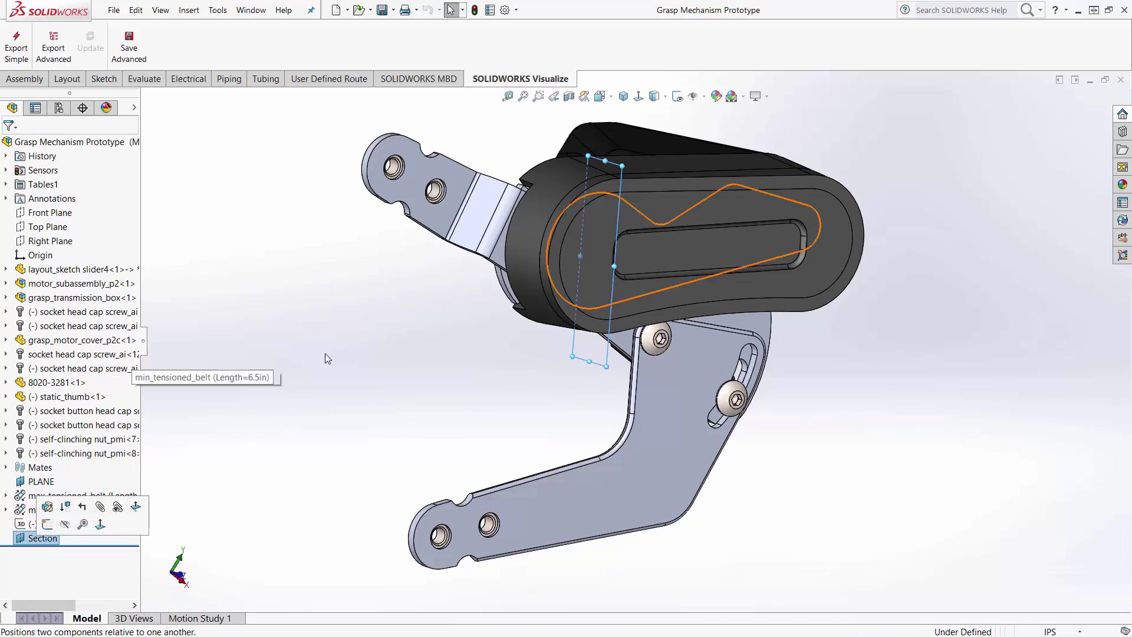
{"action": "left_click", "coordinate": [569, 99]}
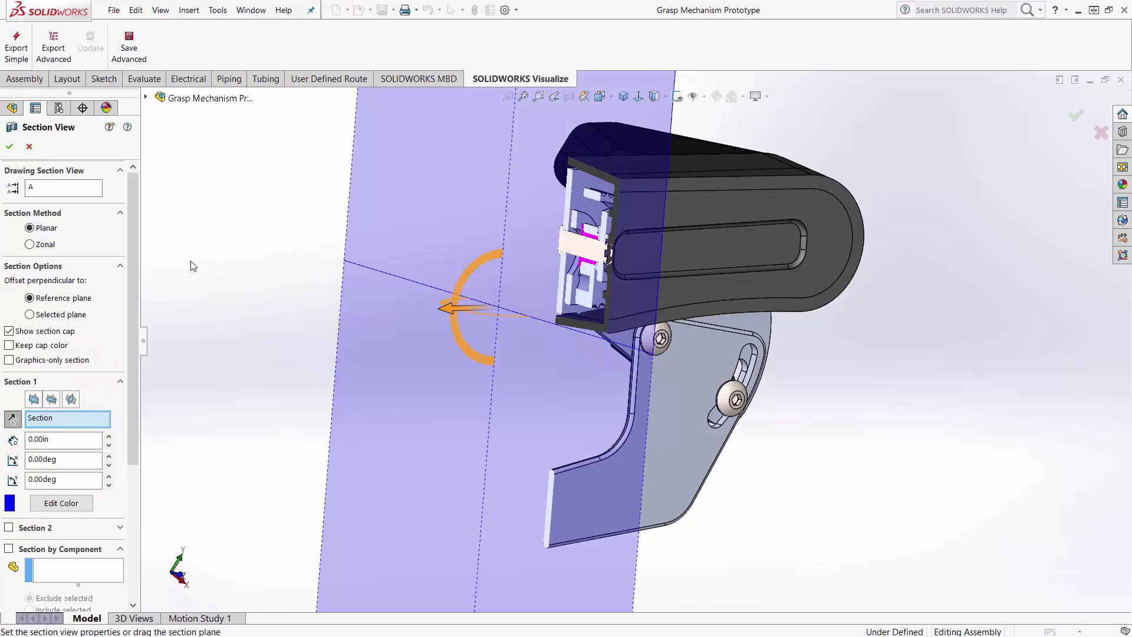
{"action": "left_click", "coordinate": [34, 245]}
- Enable Transparently Section Components and include static_thumb and grasp_transmission_box in it
{"action": "scroll", "coordinate": [129, 220], "scroll_direction": "down", "scroll_amount": 5}
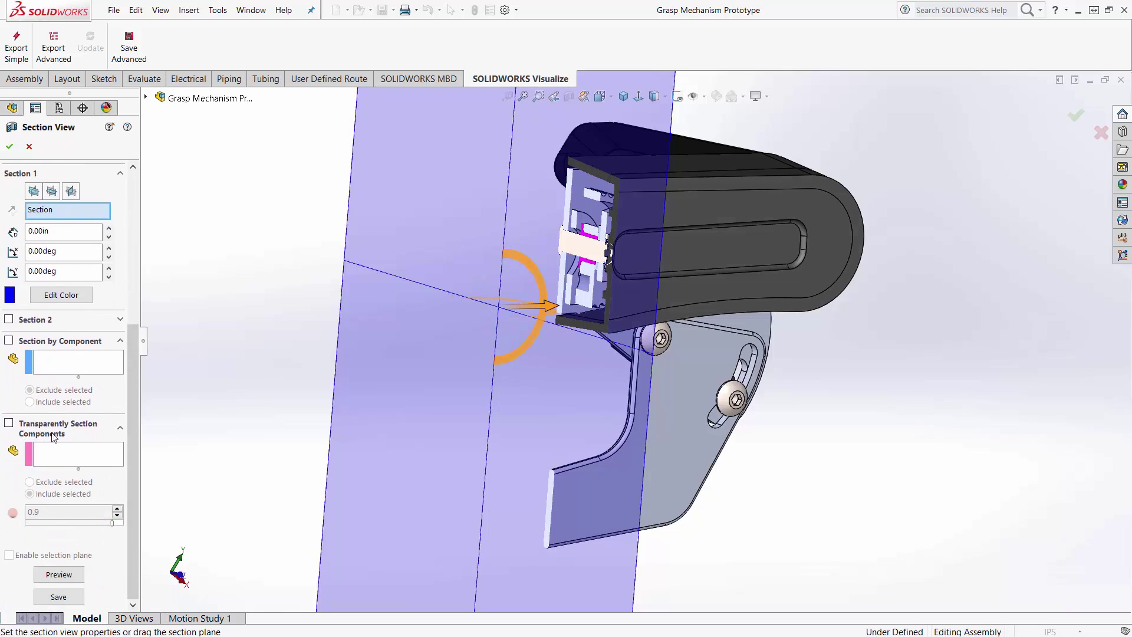
{"action": "left_click", "coordinate": [30, 435]}
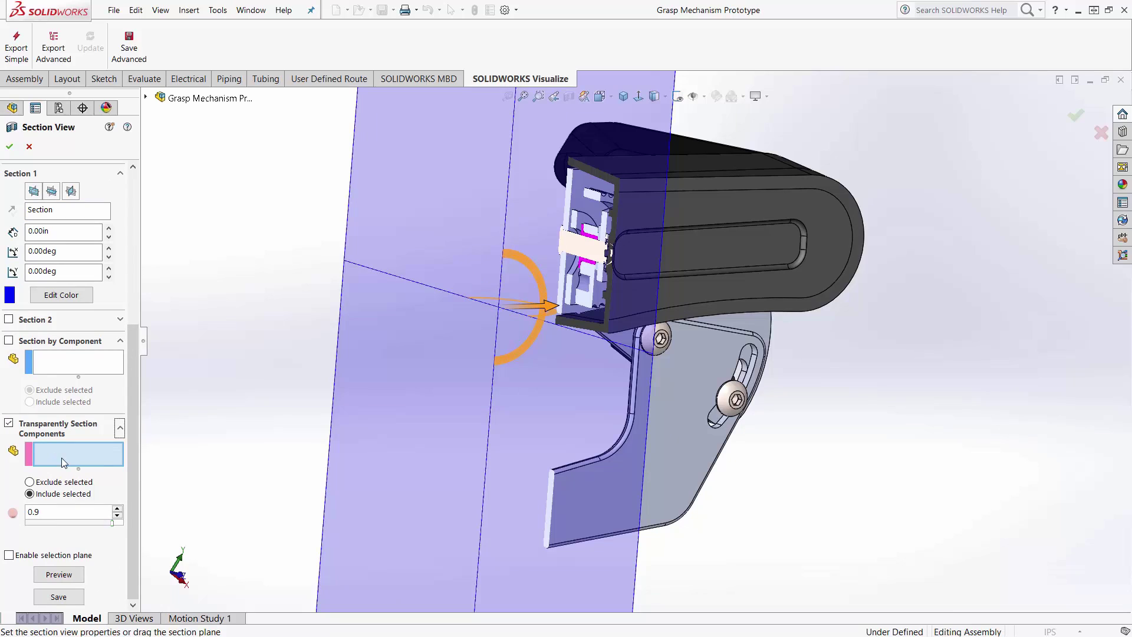
{"action": "left_click", "coordinate": [660, 478]}
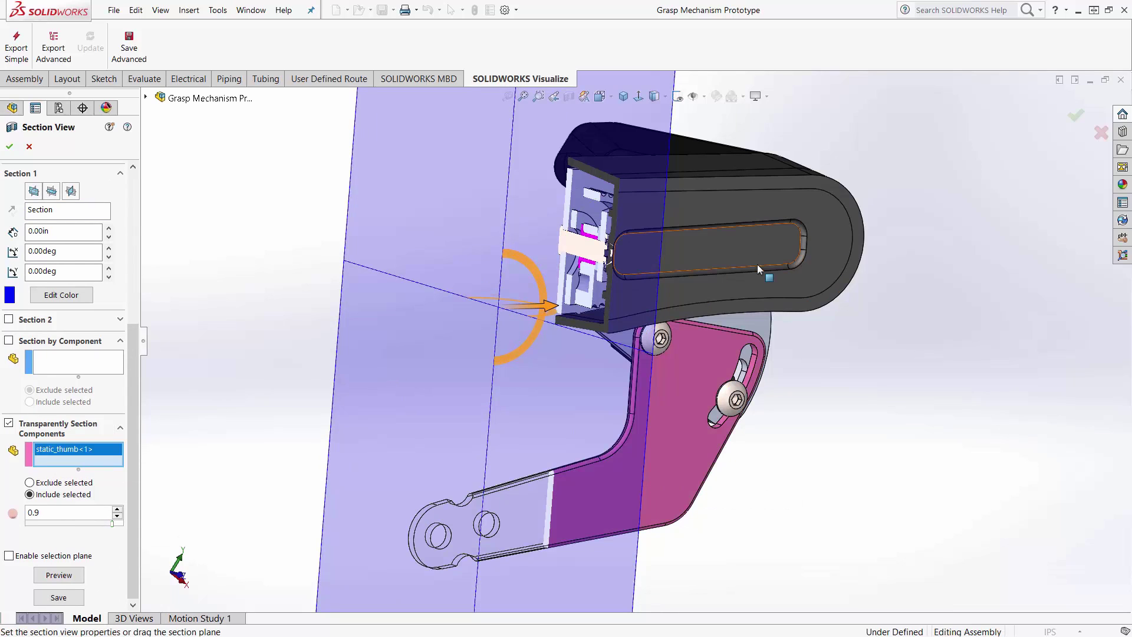
{"action": "left_click", "coordinate": [748, 243]}
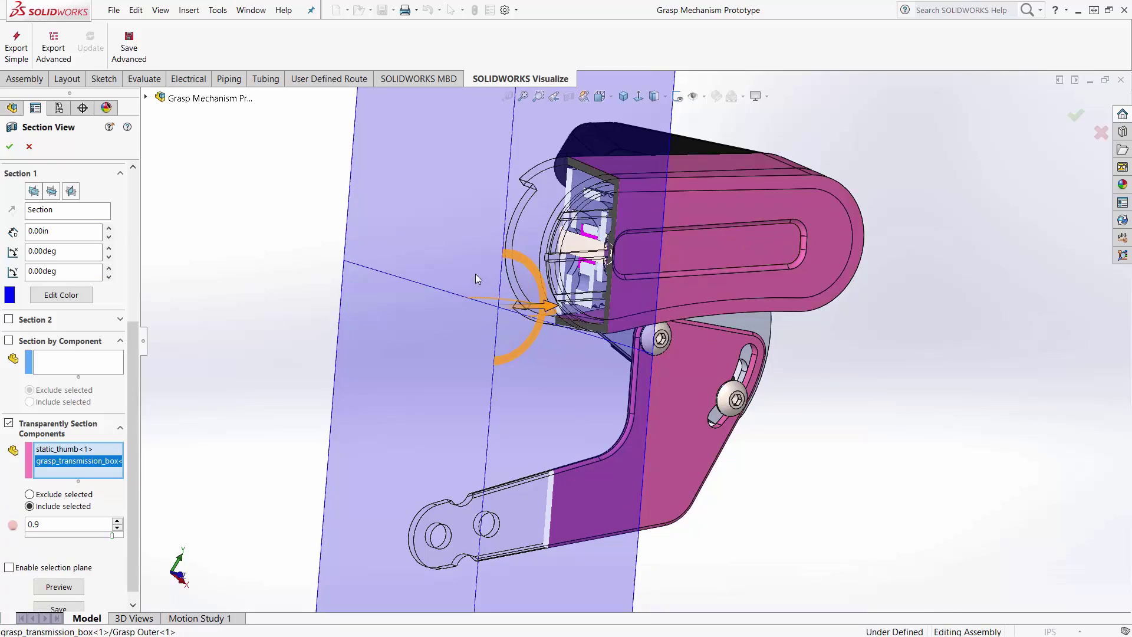
- Offset the section plane by about 0.67 in to cut deeper into the transmission box
{"action": "middle_click_drag", "start_coordinate": [403, 228], "coordinate": [550, 292]}
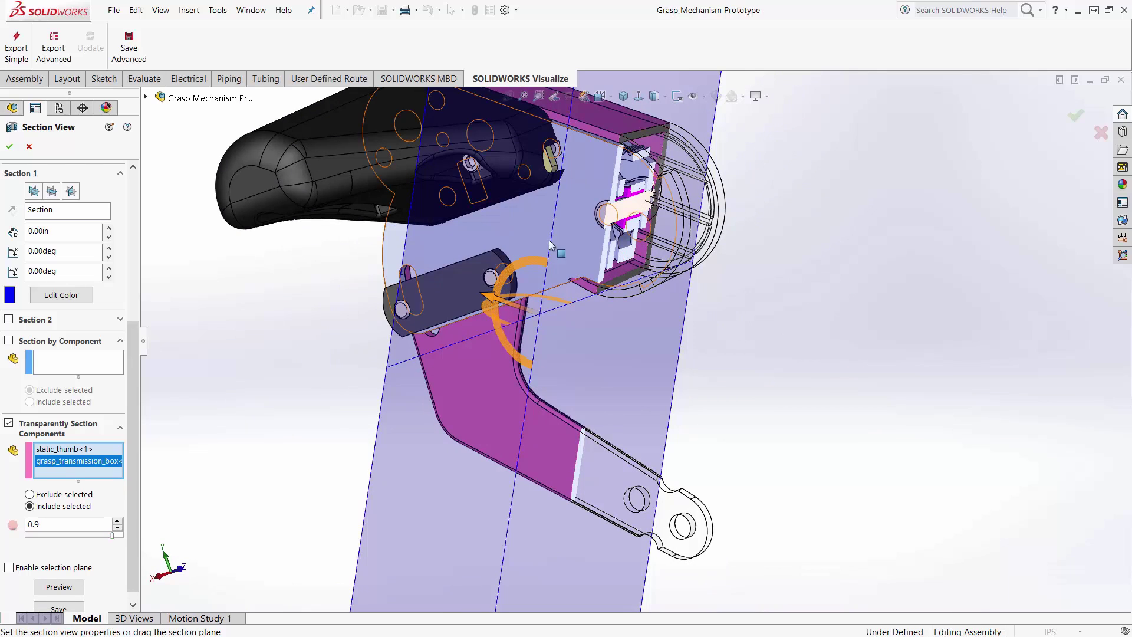
{"action": "left_click_drag", "start_coordinate": [478, 291], "coordinate": [421, 274]}
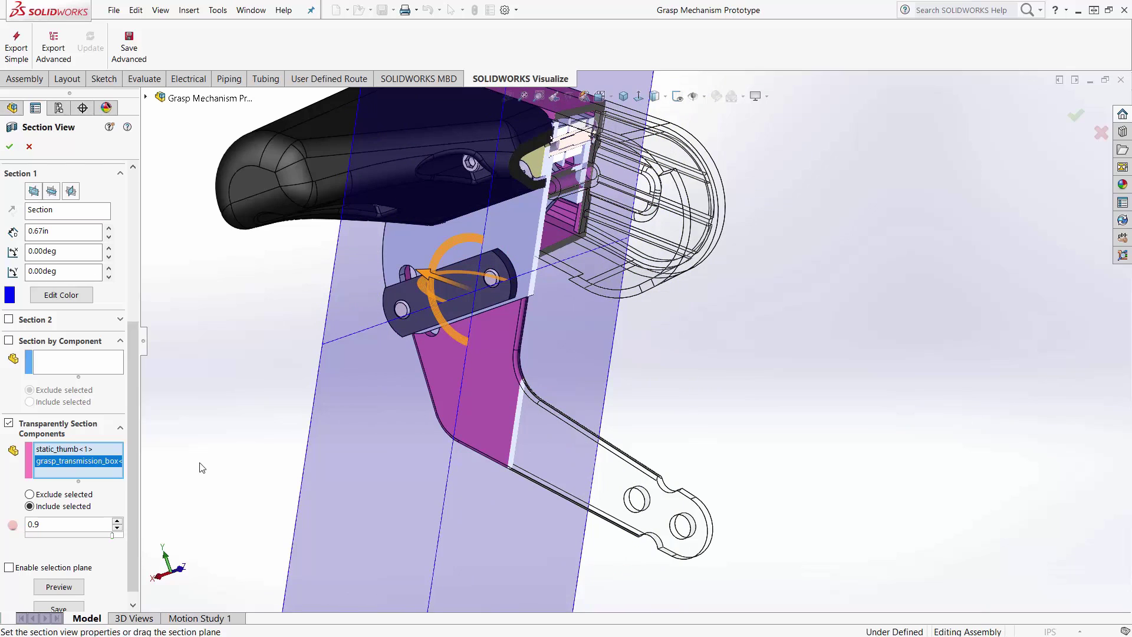
- Try Exclude selected for the transparently sectioned components twice, returning to Include selected each time
{"action": "left_click", "coordinate": [30, 494]}
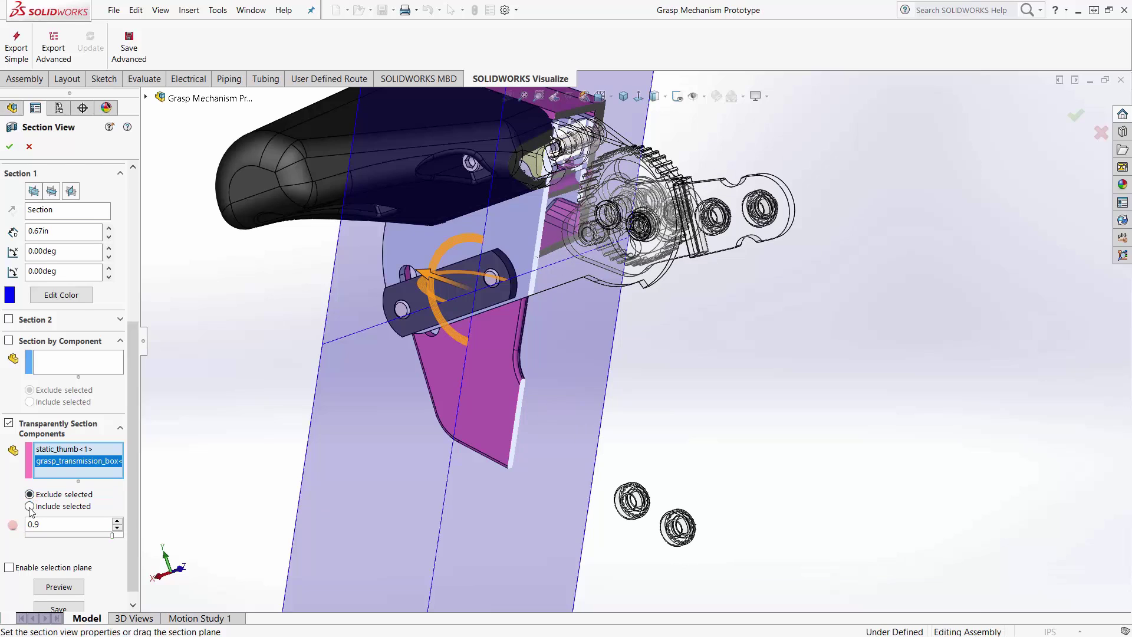
{"action": "left_click", "coordinate": [30, 507]}
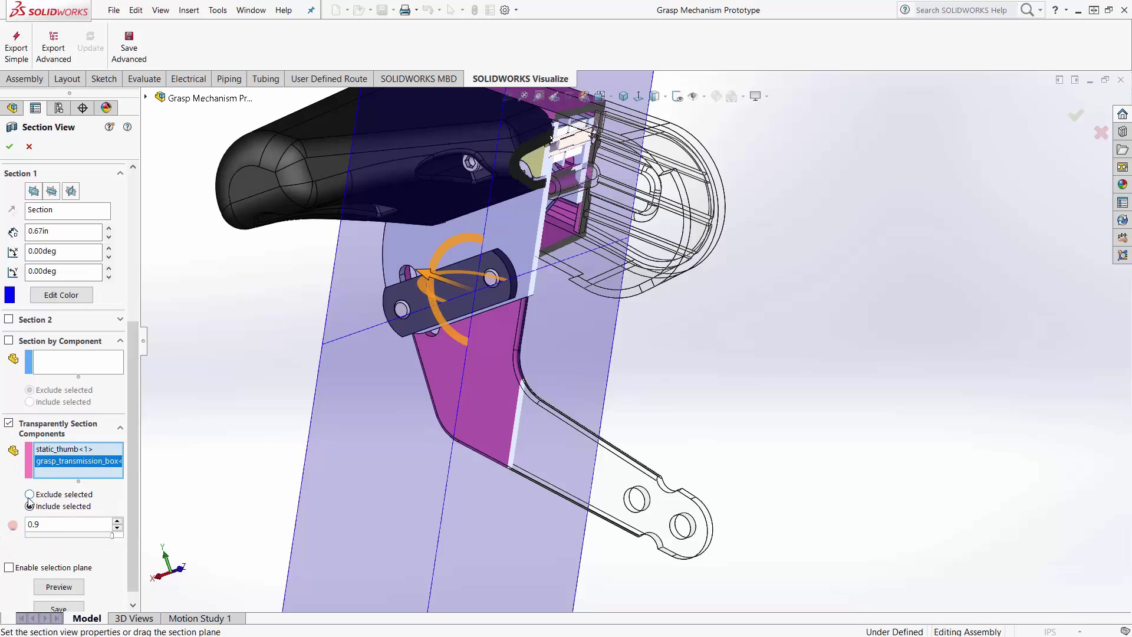
{"action": "left_click", "coordinate": [29, 495]}
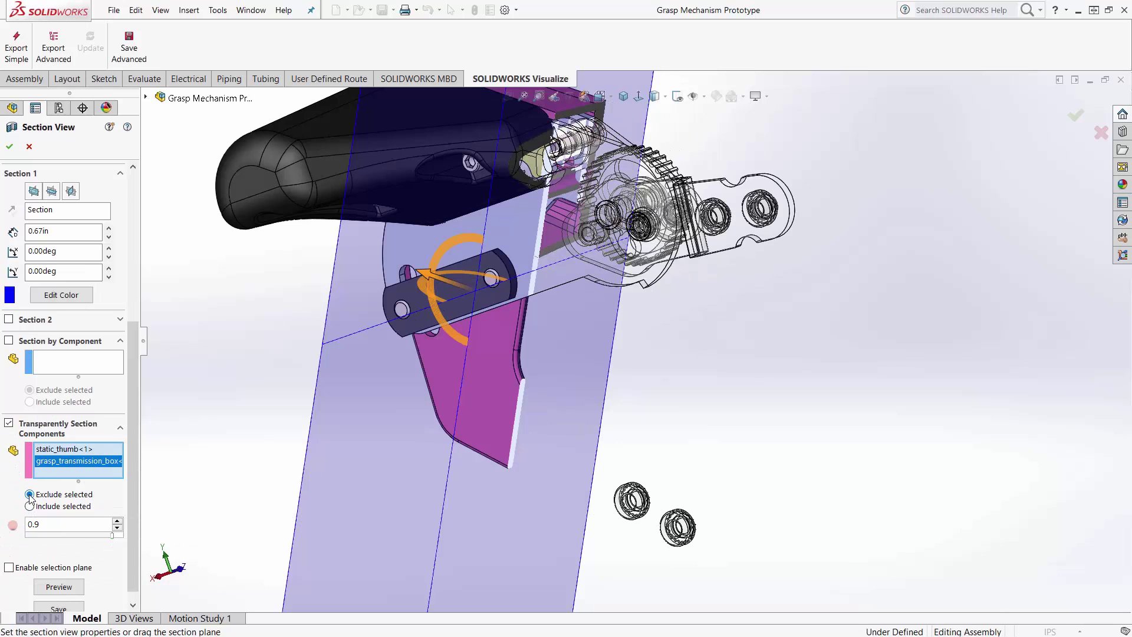
{"action": "left_click", "coordinate": [30, 506]}
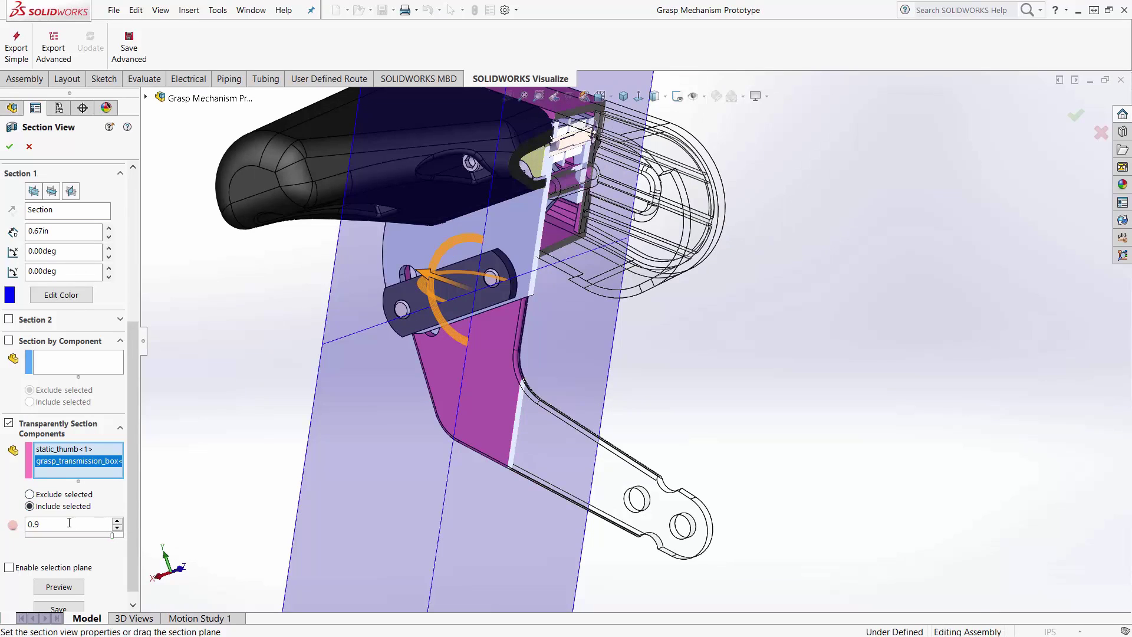
- Set the transparency of the sectioned components to 0.5 and accept the section view
{"action": "left_click_drag", "start_coordinate": [77, 524], "coordinate": [12, 526]}
{"action": "type", "text": ".5"}
{"action": "key", "text": "Return"}
{"action": "middle_click_drag", "start_coordinate": [770, 368], "coordinate": [666, 393]}
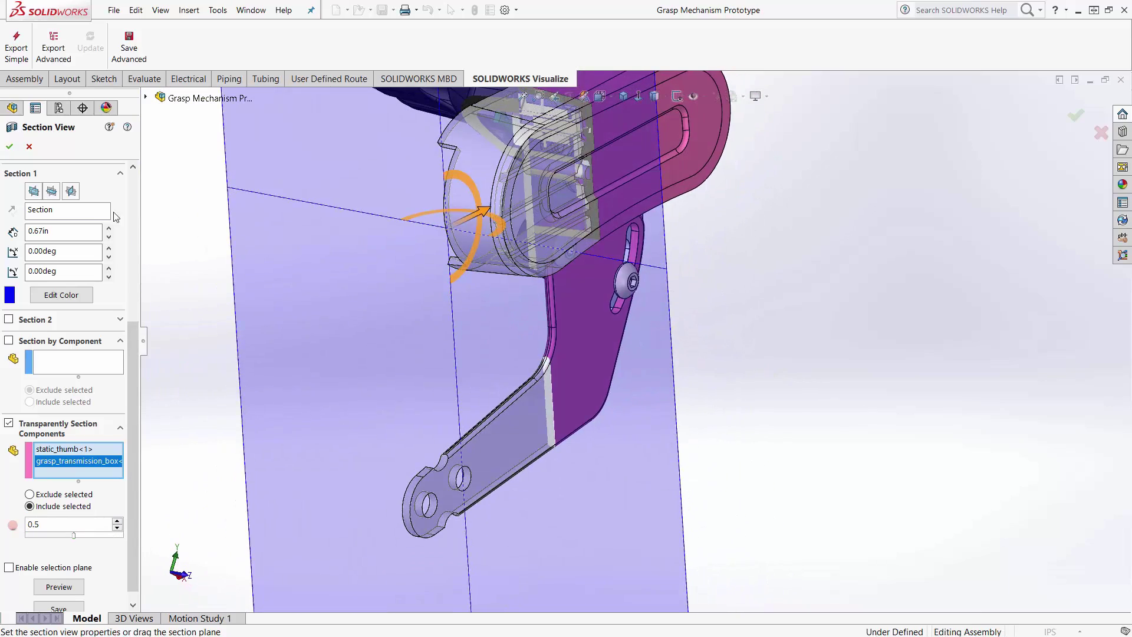
{"action": "left_click", "coordinate": [10, 146]}
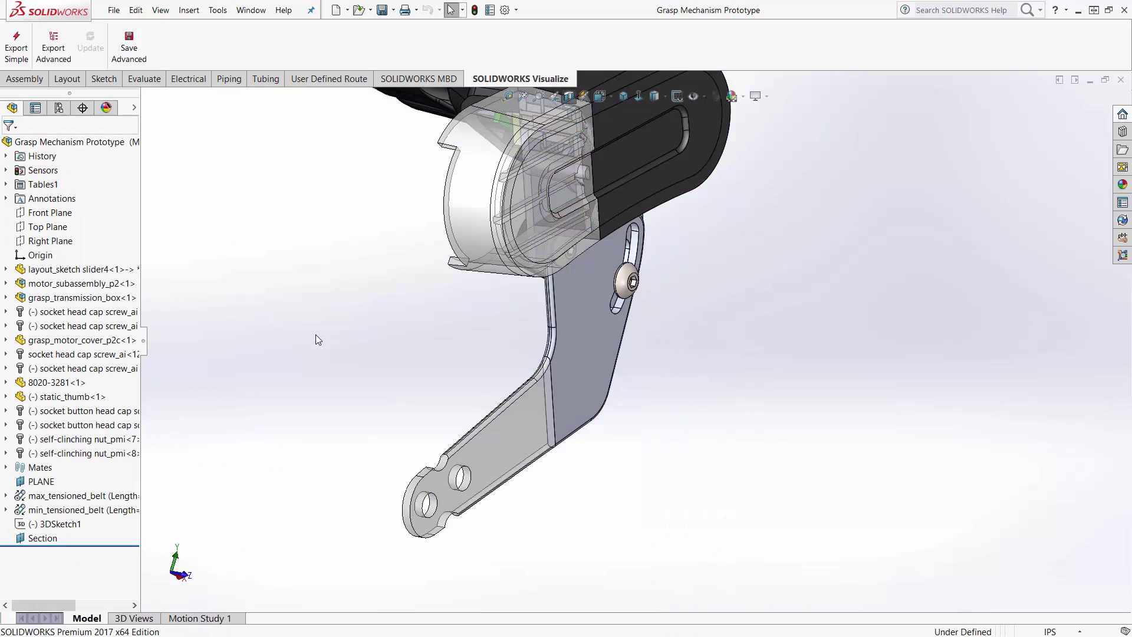
- Examine the transparently sectioned transmission box and its internals, and close the assembly
{"action": "middle_click_drag", "start_coordinate": [316, 334], "coordinate": [432, 276]}
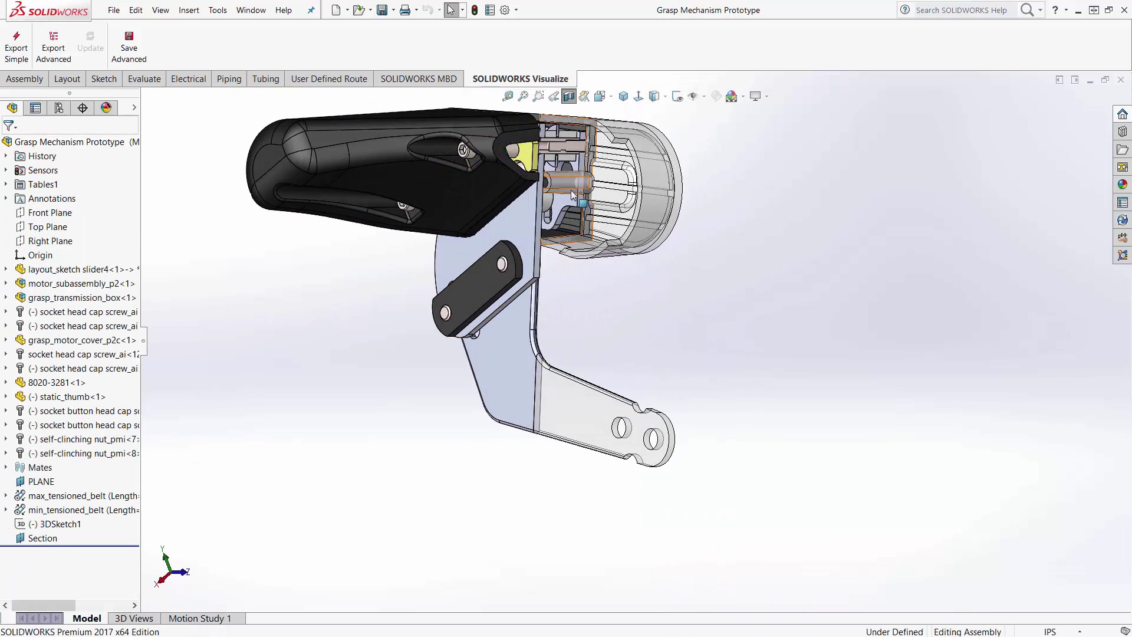
{"action": "scroll", "coordinate": [537, 180], "scroll_direction": "down", "scroll_amount": 8}
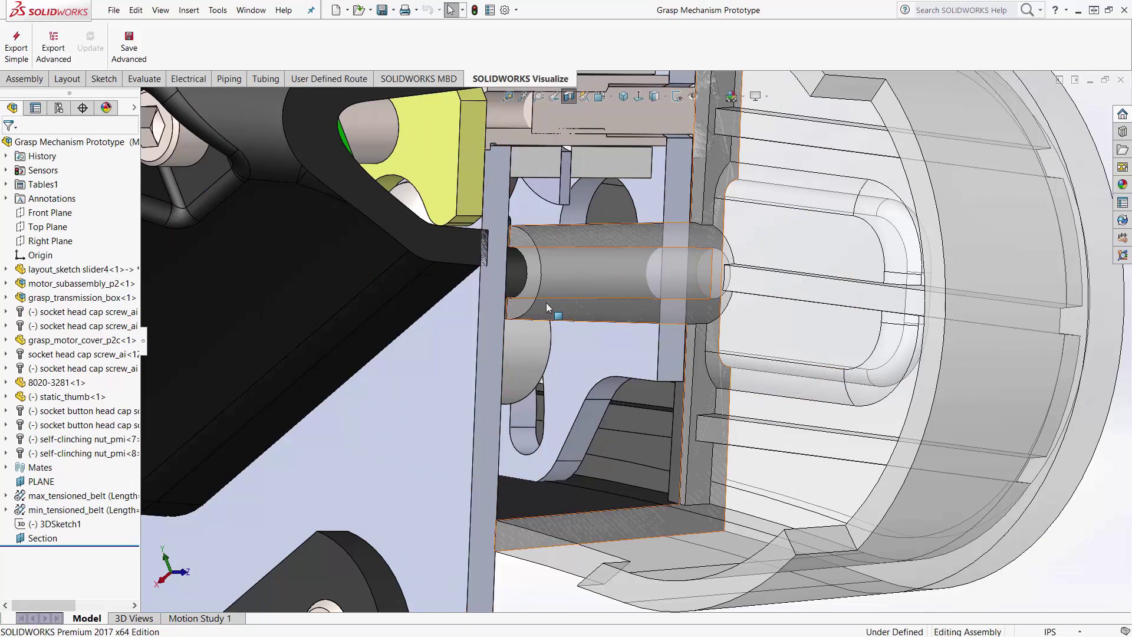
{"action": "scroll", "coordinate": [546, 303], "scroll_direction": "up", "scroll_amount": 5}
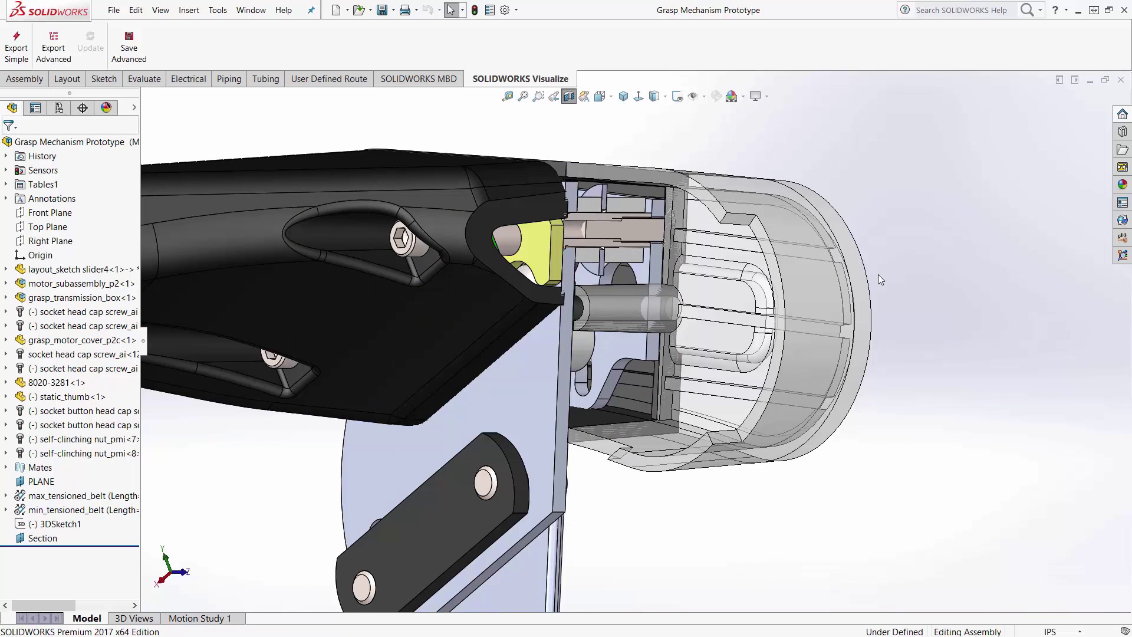
{"action": "scroll", "coordinate": [878, 274], "scroll_direction": "up", "scroll_amount": 1}
{"action": "middle_click_drag", "start_coordinate": [877, 324], "coordinate": [744, 338]}
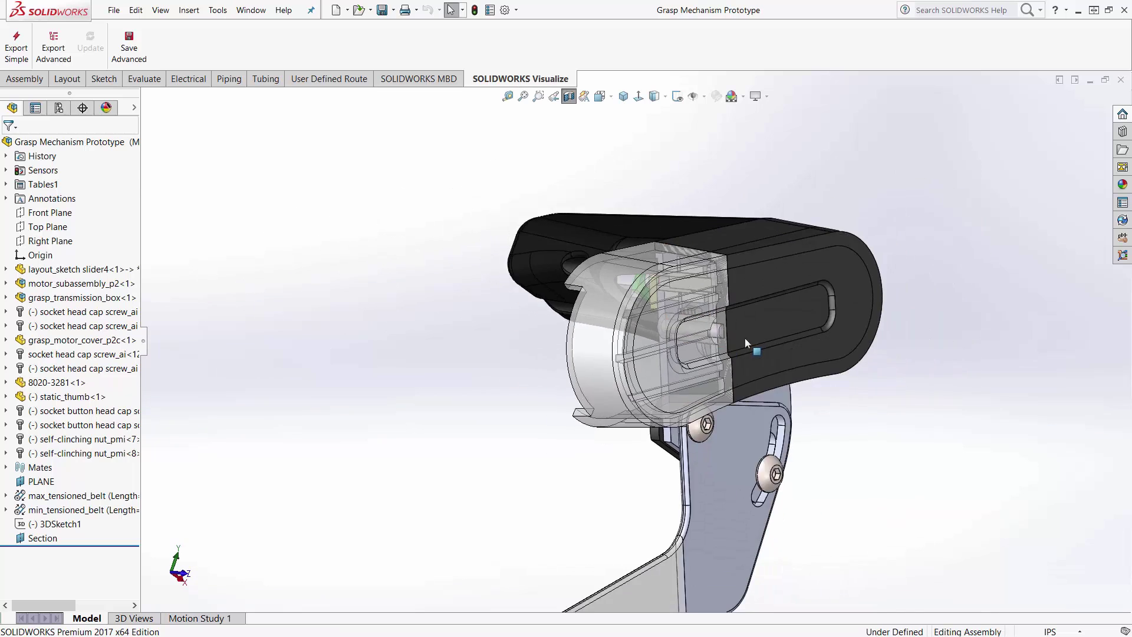
{"action": "left_click", "coordinate": [1120, 80]}
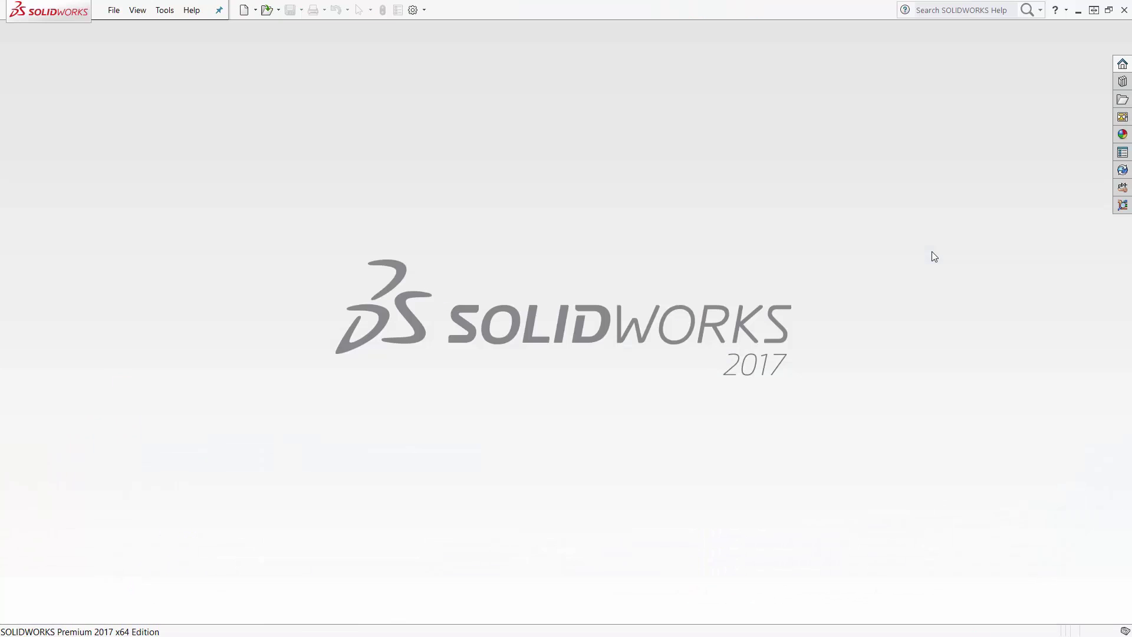
{"action": "key", "text": "alt+Tab"}
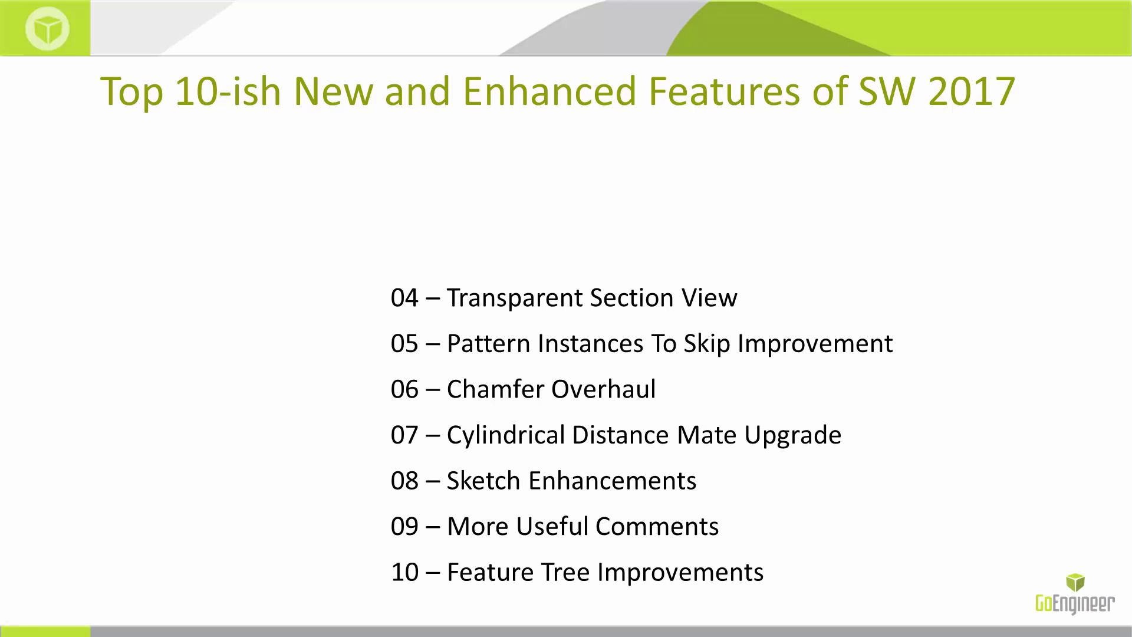
{"action": "key", "text": "Right"}
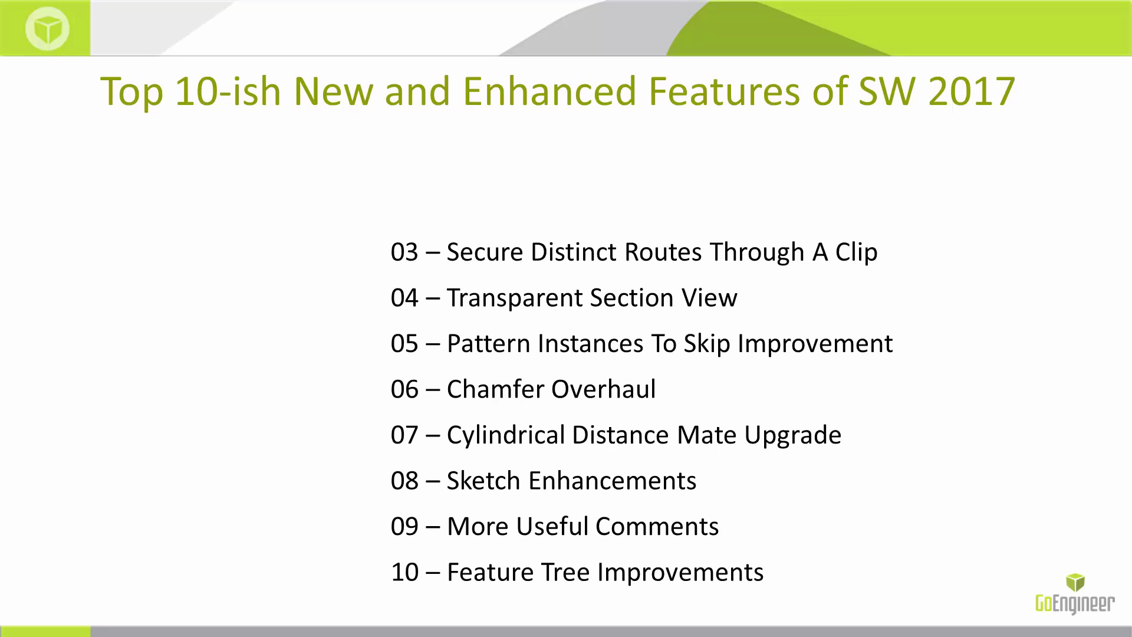
{"action": "key", "text": "alt+Tab"}
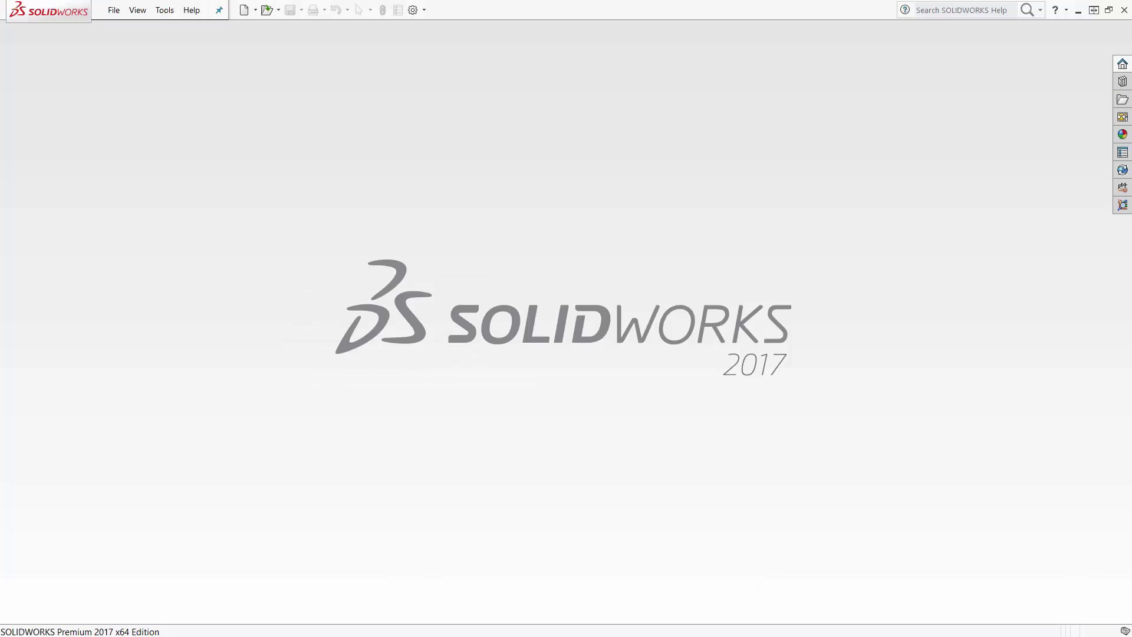
- Open the recent cliproutes assembly and put Route1 into route editing
{"action": "key", "text": "r"}
{"action": "left_click", "coordinate": [270, 300]}
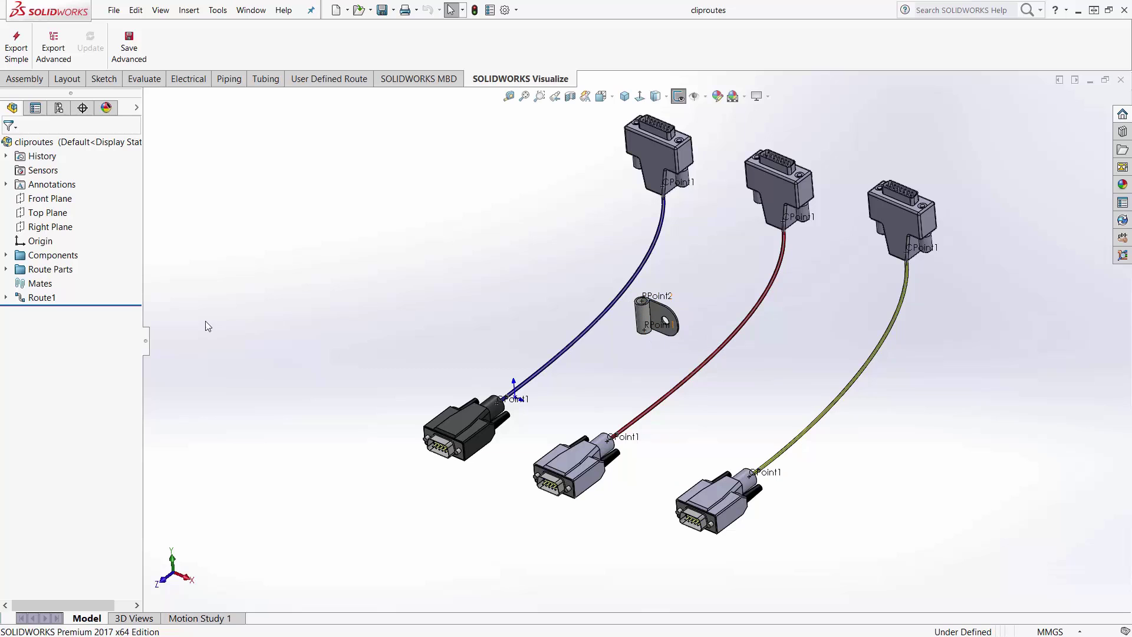
{"action": "right_click", "coordinate": [43, 298]}
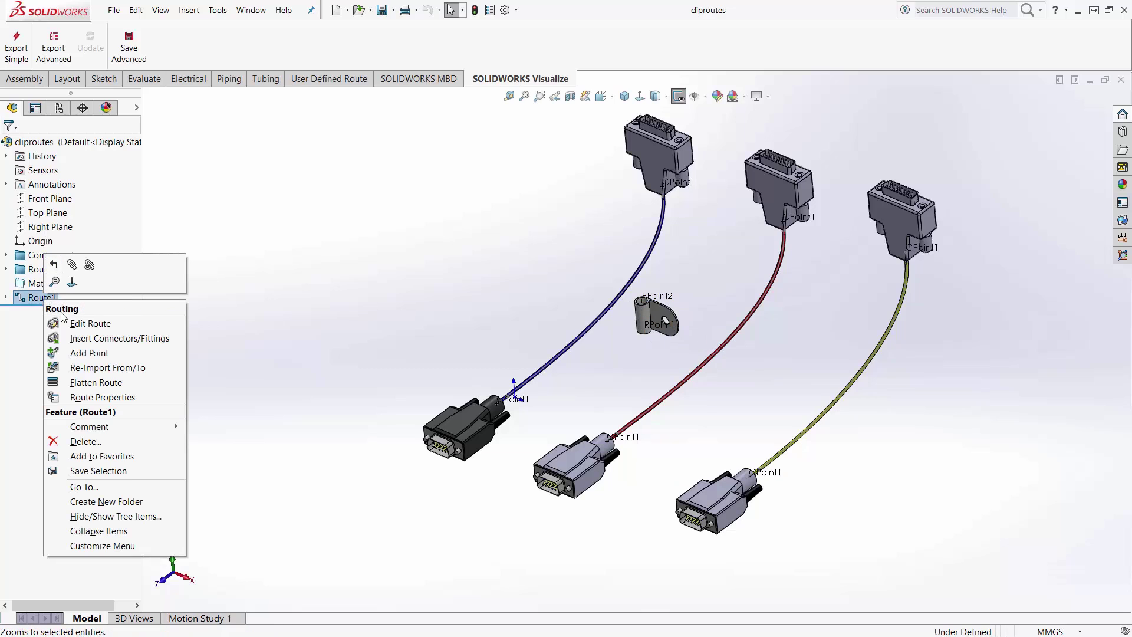
{"action": "left_click", "coordinate": [89, 324]}
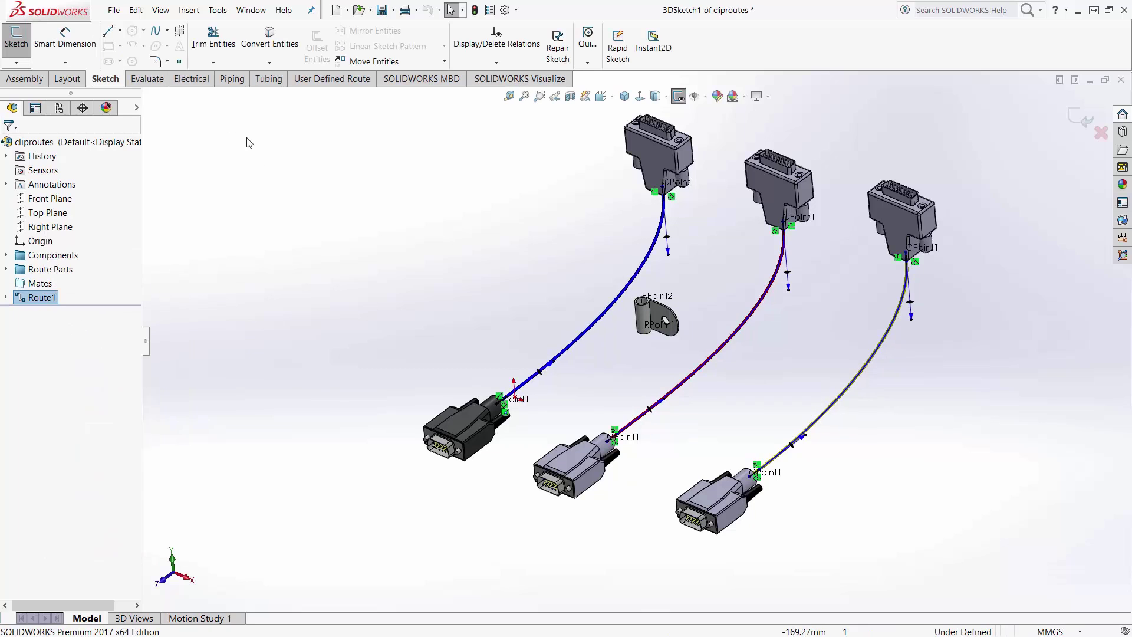
- Route the first cable's spline (the one with the dark connector) through the clip axis with a 2 mm offset distance
{"action": "left_click", "coordinate": [204, 81]}
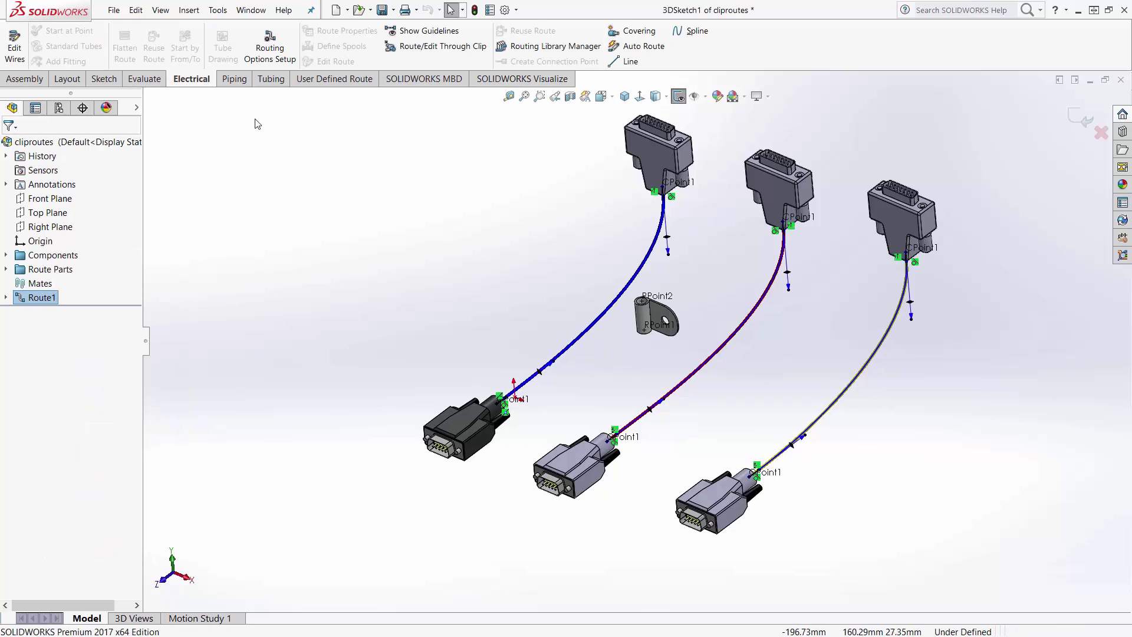
{"action": "left_click", "coordinate": [433, 52]}
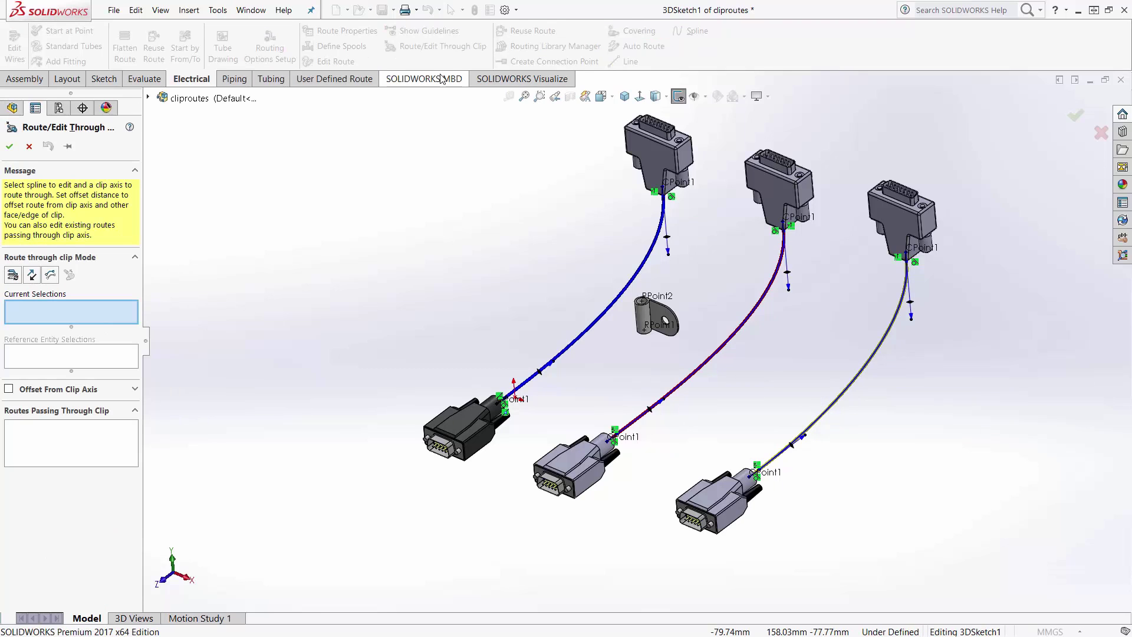
{"action": "left_click", "coordinate": [9, 388]}
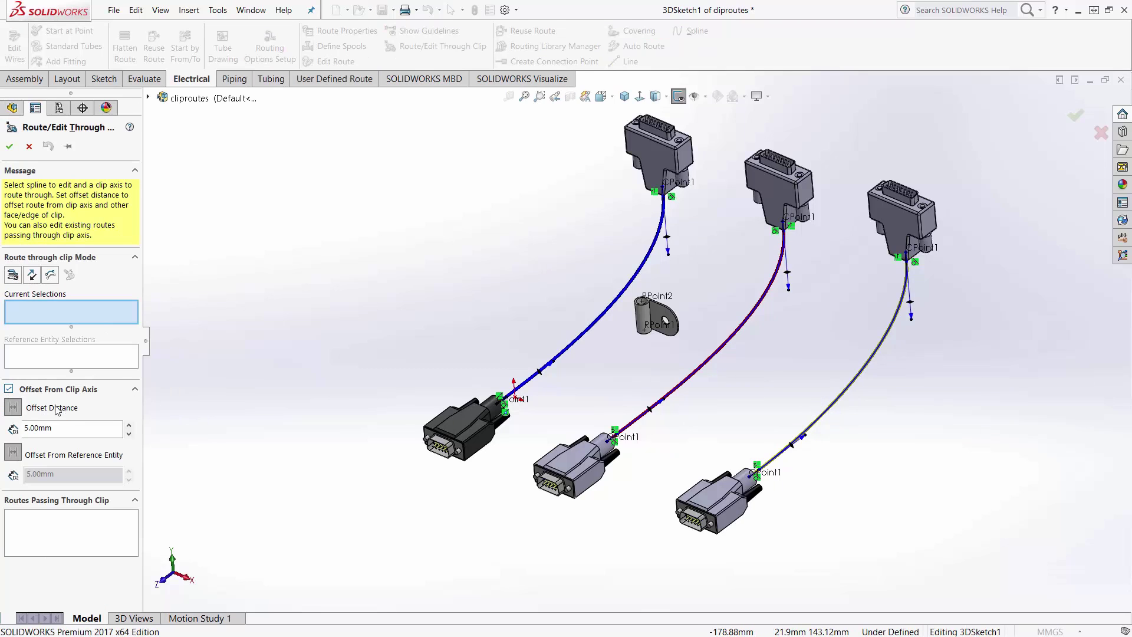
{"action": "type", "text": "2"}
{"action": "key", "text": "Return"}
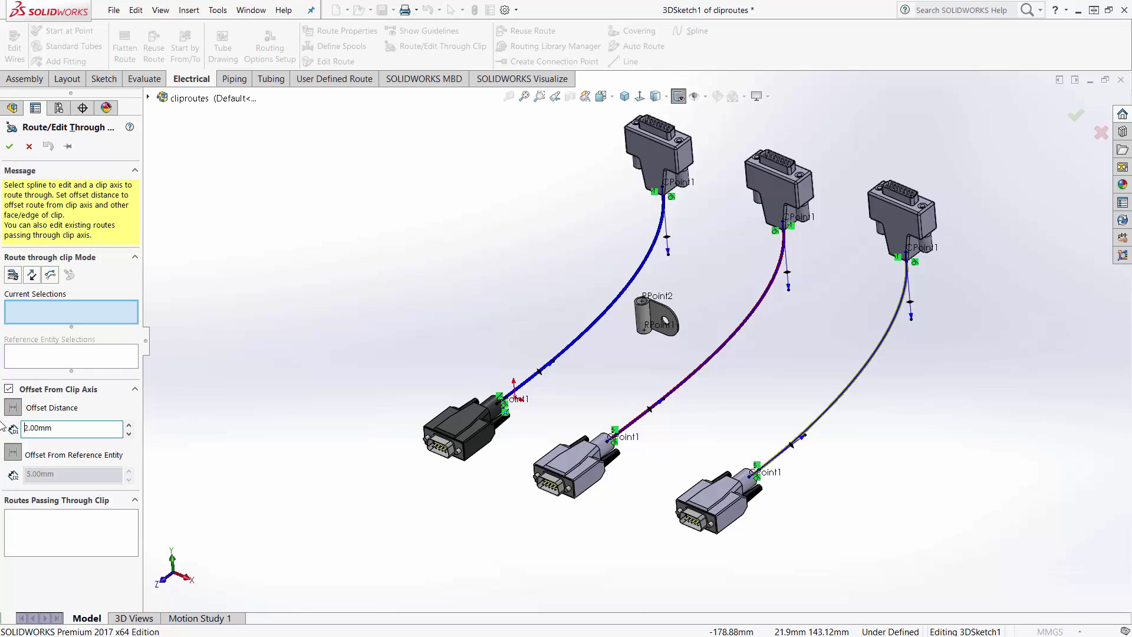
{"action": "left_click", "coordinate": [611, 306]}
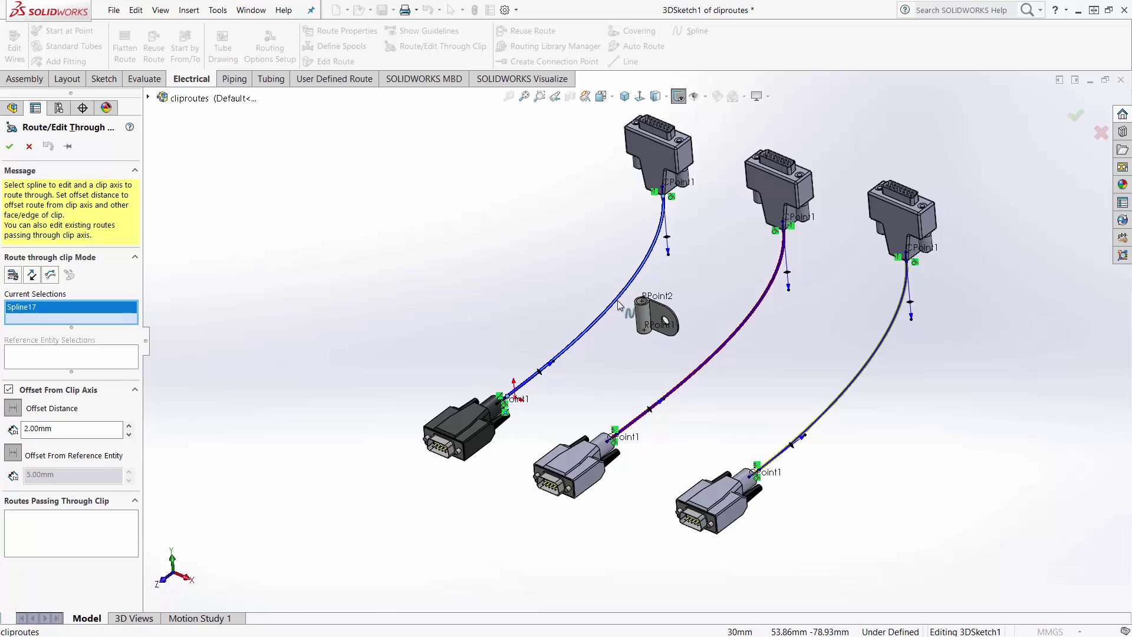
{"action": "left_click", "coordinate": [643, 316]}
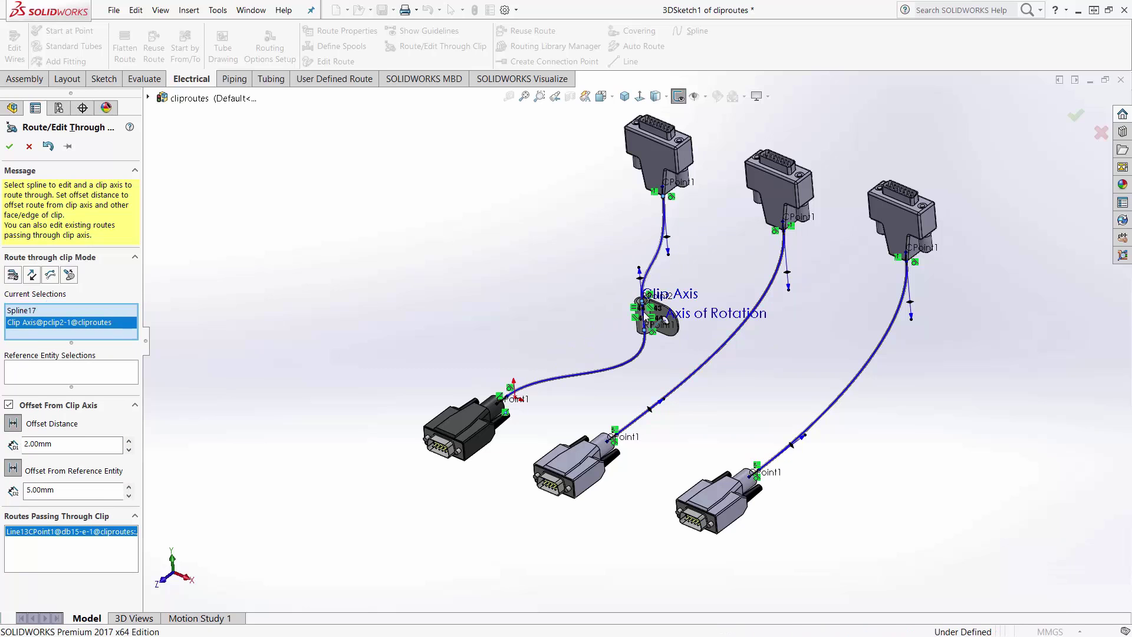
- Reposition the first route against one side of the clip's bore and accept the clip routing
{"action": "scroll", "coordinate": [643, 316], "scroll_direction": "down", "scroll_amount": 10}
{"action": "scroll", "coordinate": [654, 316], "scroll_direction": "down", "scroll_amount": 5}
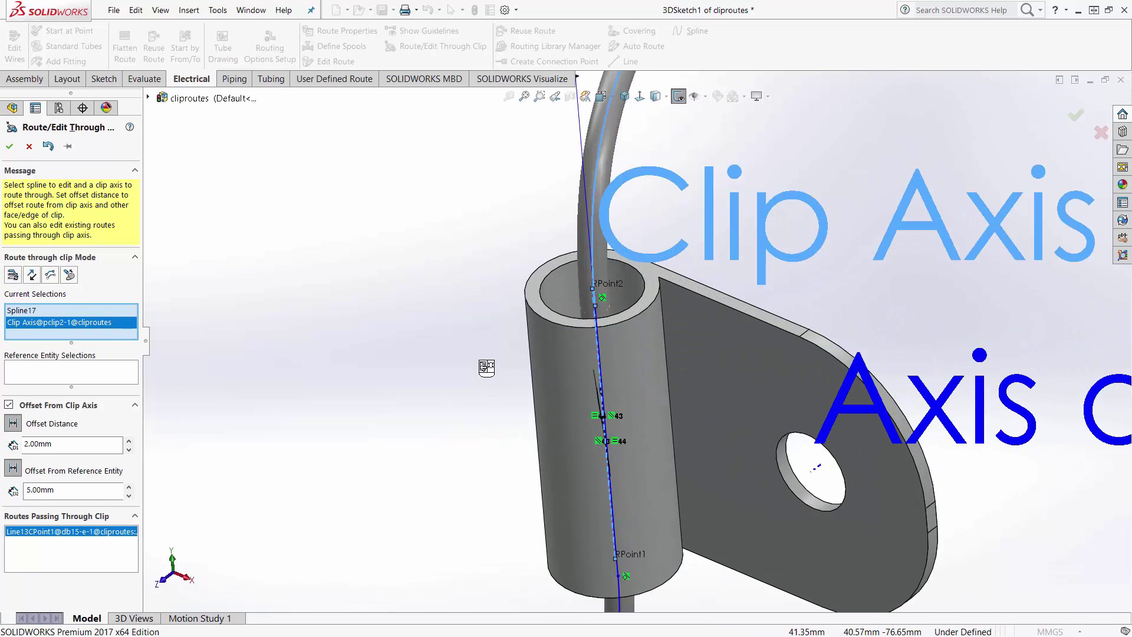
{"action": "left_click", "coordinate": [50, 275]}
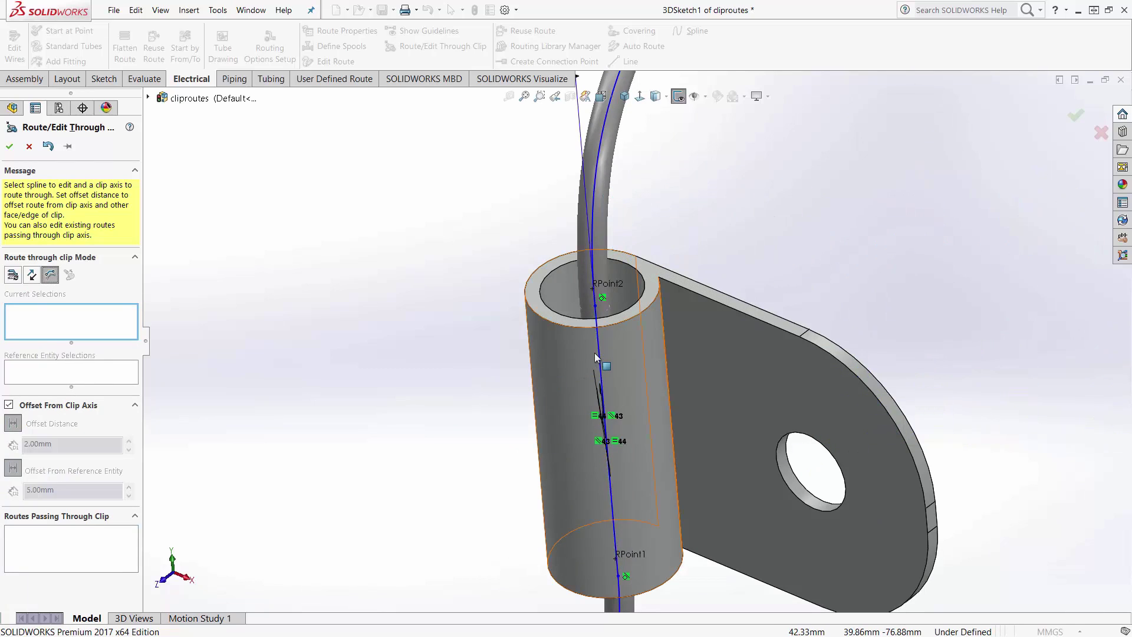
{"action": "left_click_drag", "start_coordinate": [597, 351], "coordinate": [541, 330]}
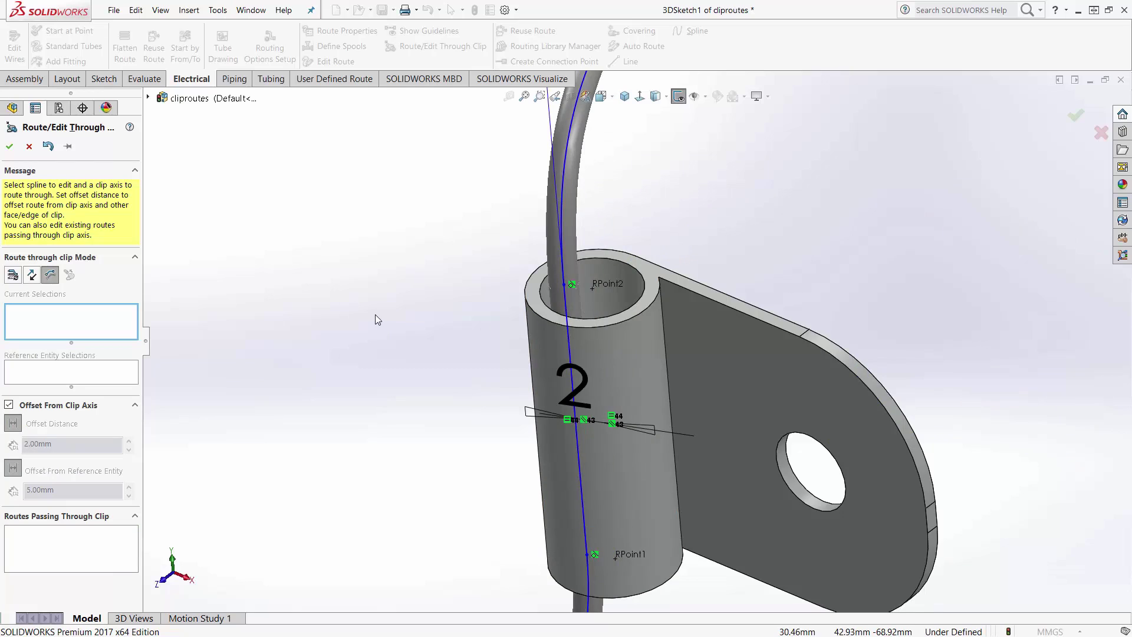
{"action": "scroll", "coordinate": [375, 313], "scroll_direction": "up", "scroll_amount": 3}
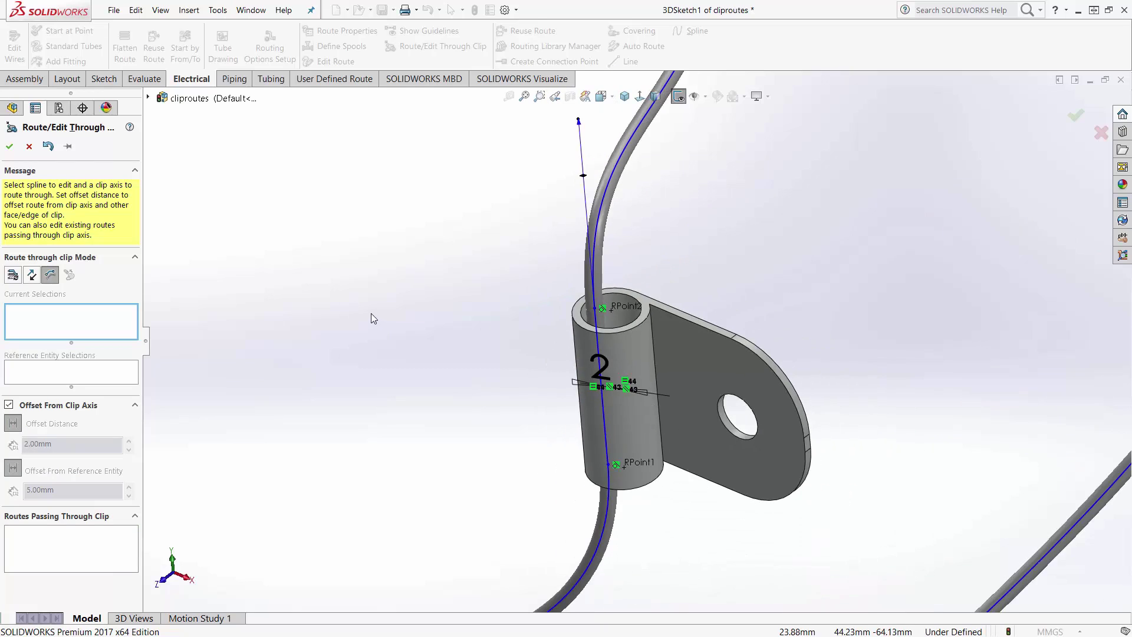
{"action": "left_click", "coordinate": [9, 147]}
{"action": "scroll", "coordinate": [363, 178], "scroll_direction": "up", "scroll_amount": 3}
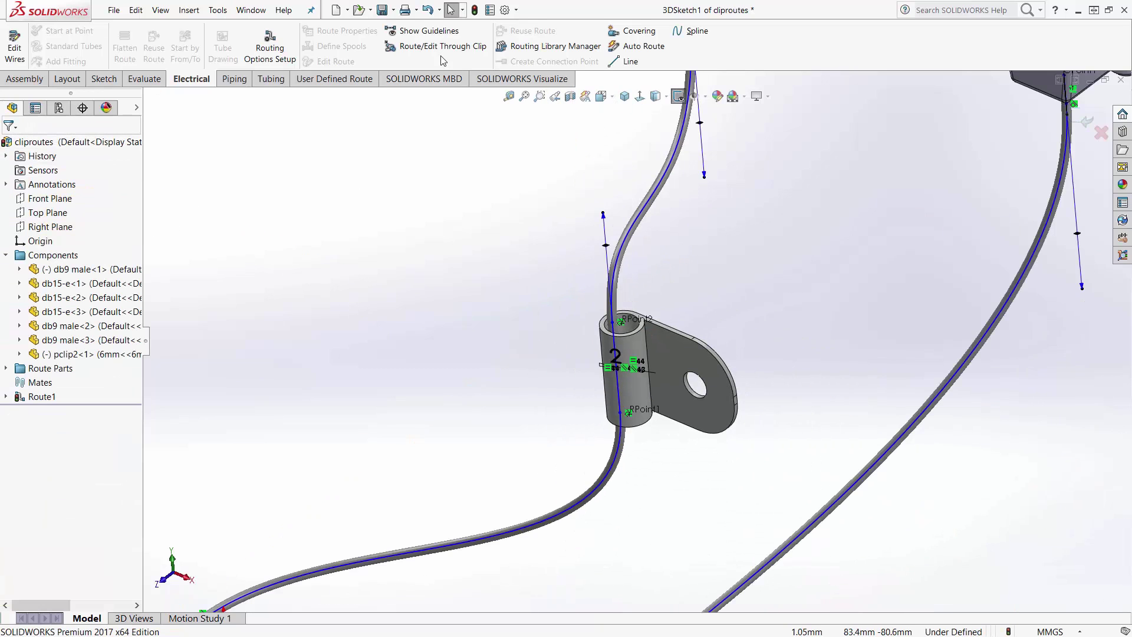
- Route the middle cable's spline through the same clip axis with a 2 mm offset distance
{"action": "left_click", "coordinate": [436, 46]}
{"action": "left_click", "coordinate": [59, 390]}
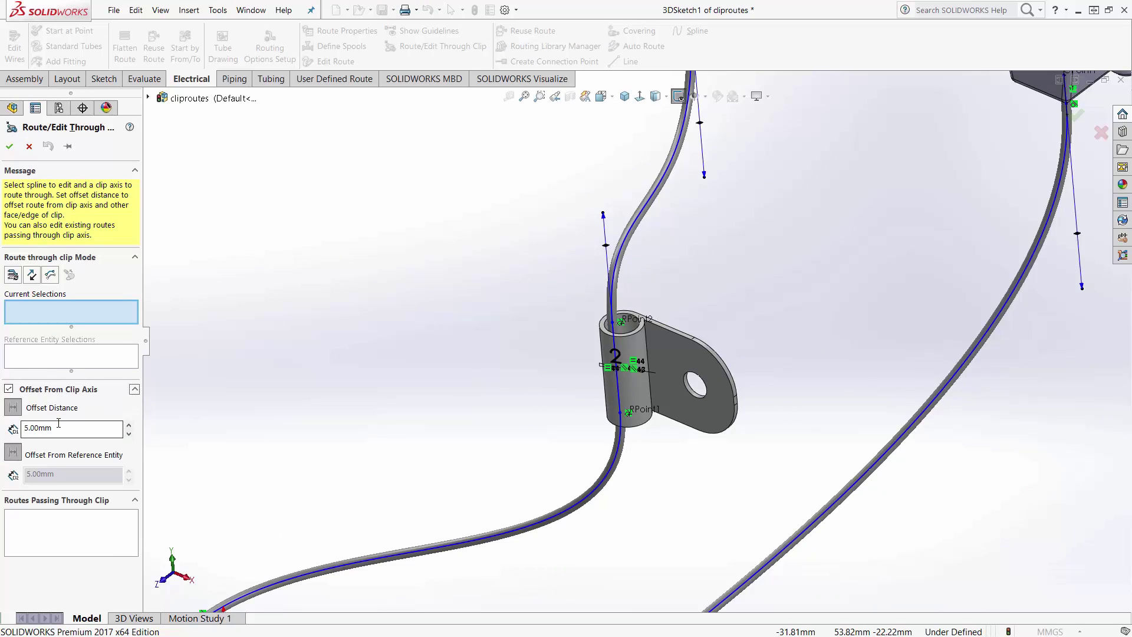
{"action": "left_click", "coordinate": [59, 427]}
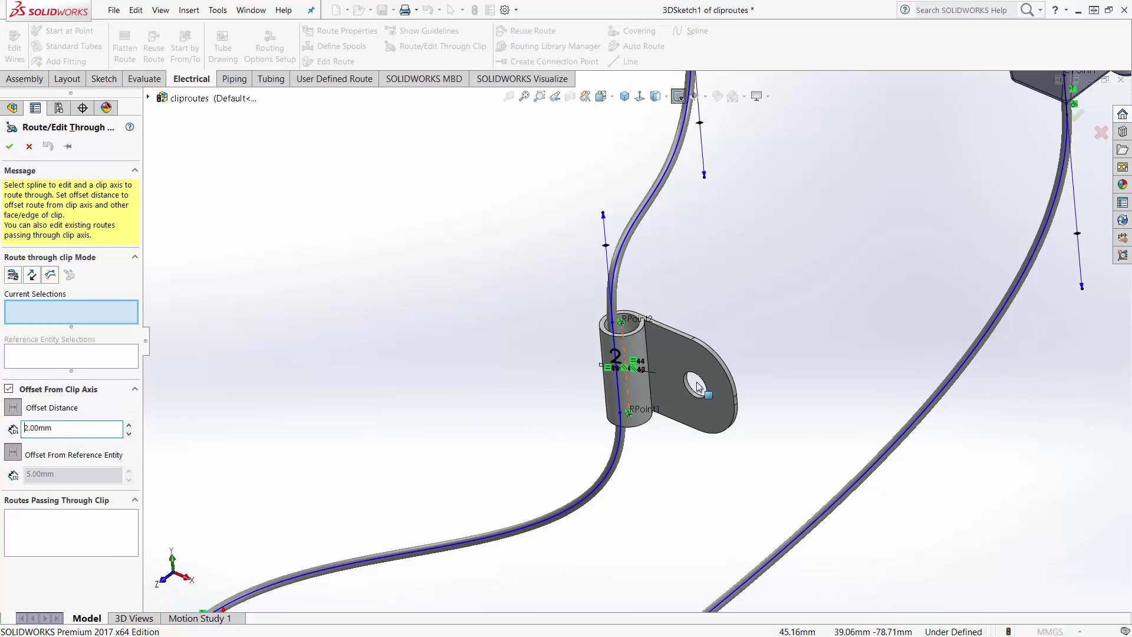
{"action": "left_click", "coordinate": [872, 471]}
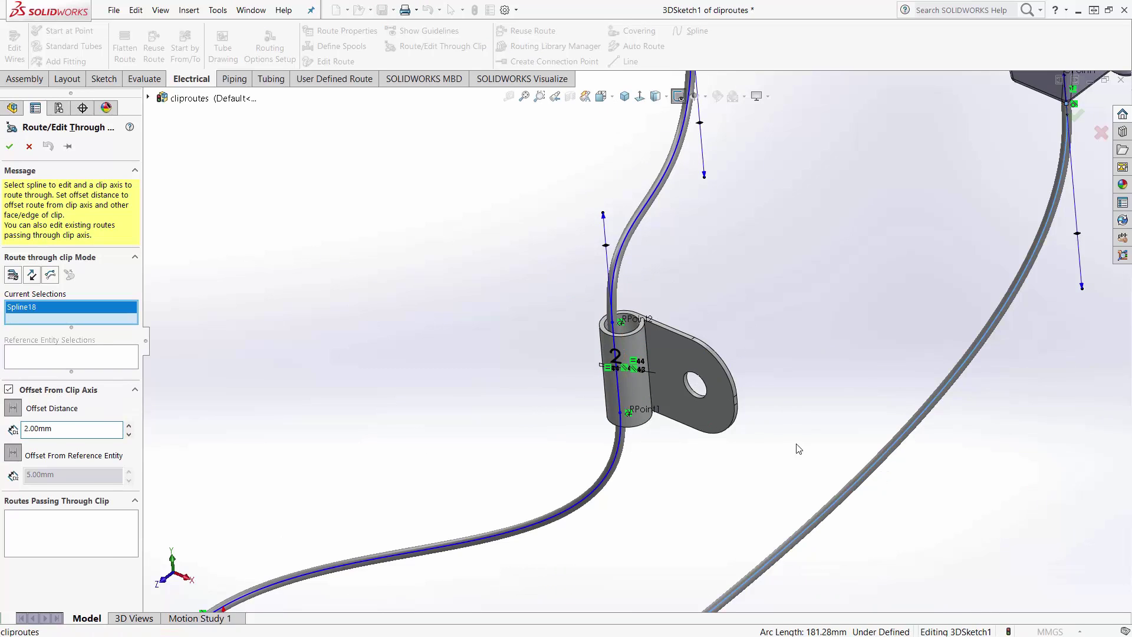
{"action": "left_click", "coordinate": [624, 352]}
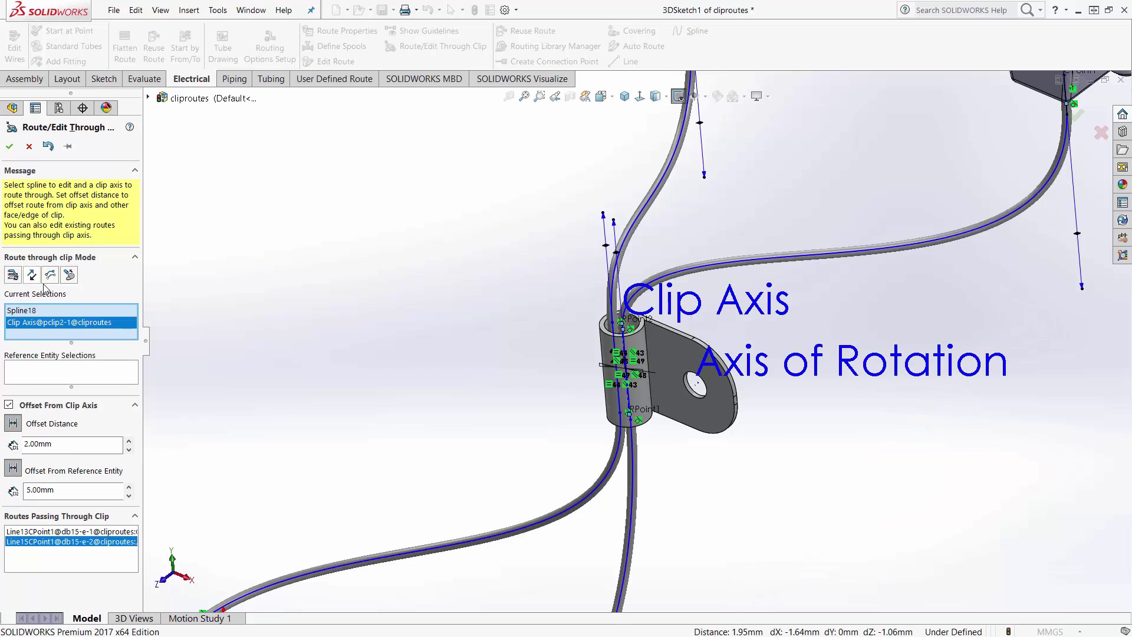
- Move the middle cable's route to the side of the clip bore opposite the first route and accept
{"action": "left_click", "coordinate": [50, 275]}
{"action": "left_click", "coordinate": [619, 350]}
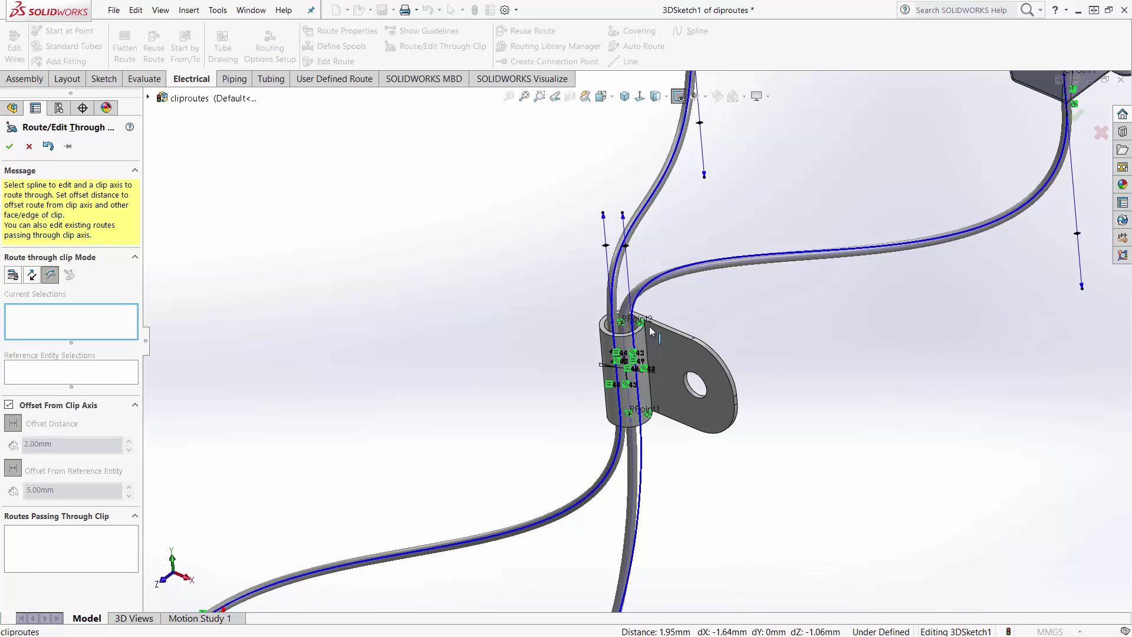
{"action": "key", "text": "f"}
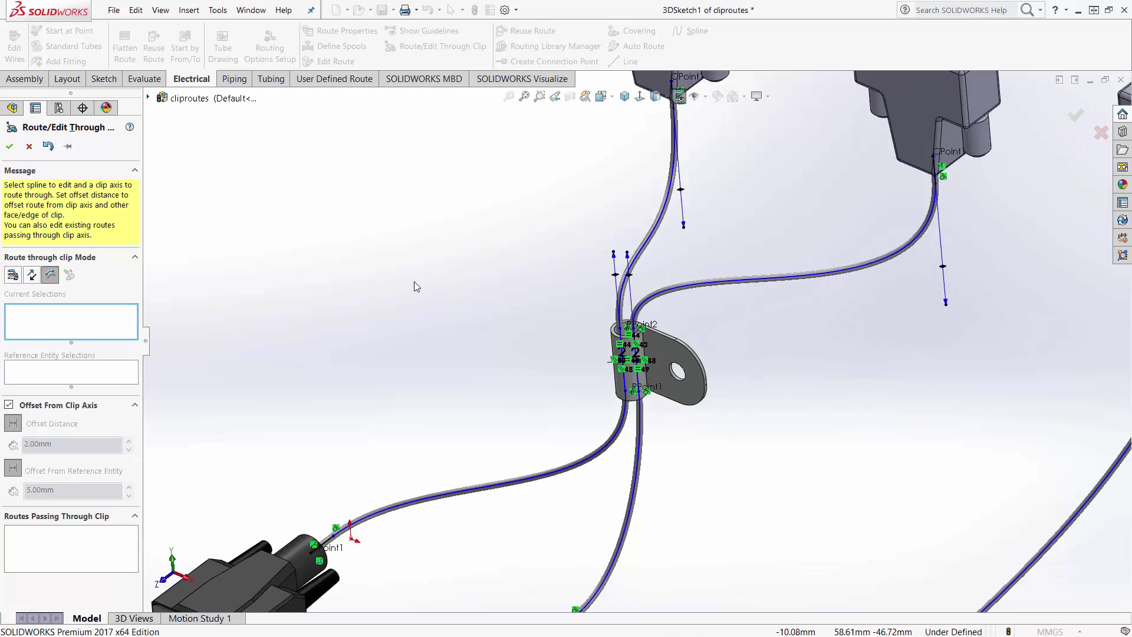
{"action": "left_click", "coordinate": [10, 146]}
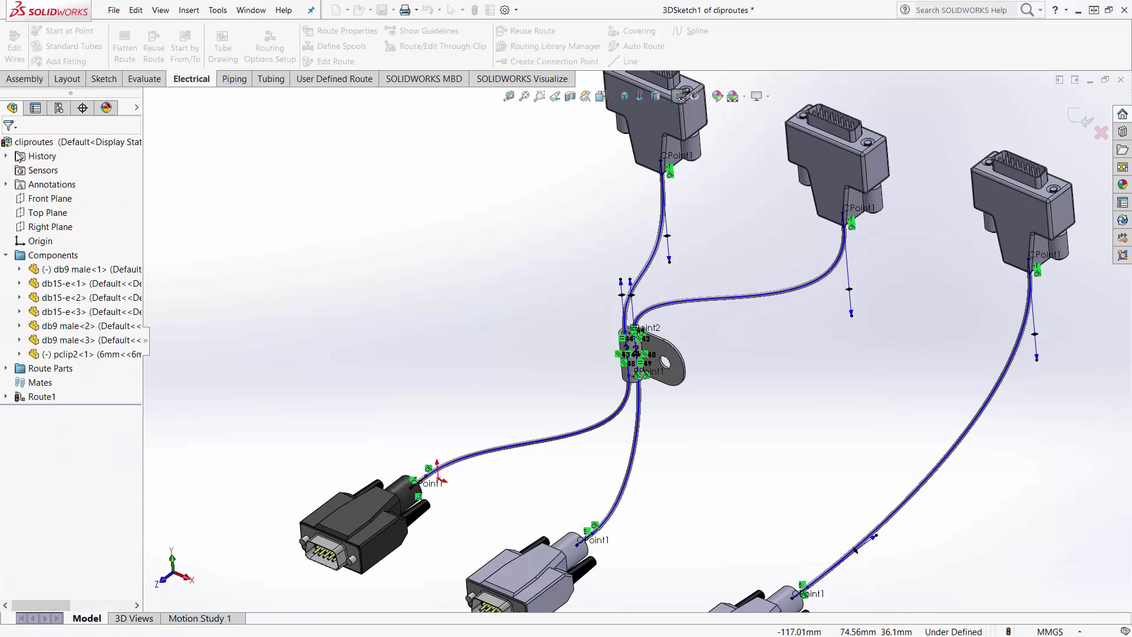
- Route the third cable's spline through the clip axis, also offset by 2 mm
{"action": "left_click", "coordinate": [436, 46]}
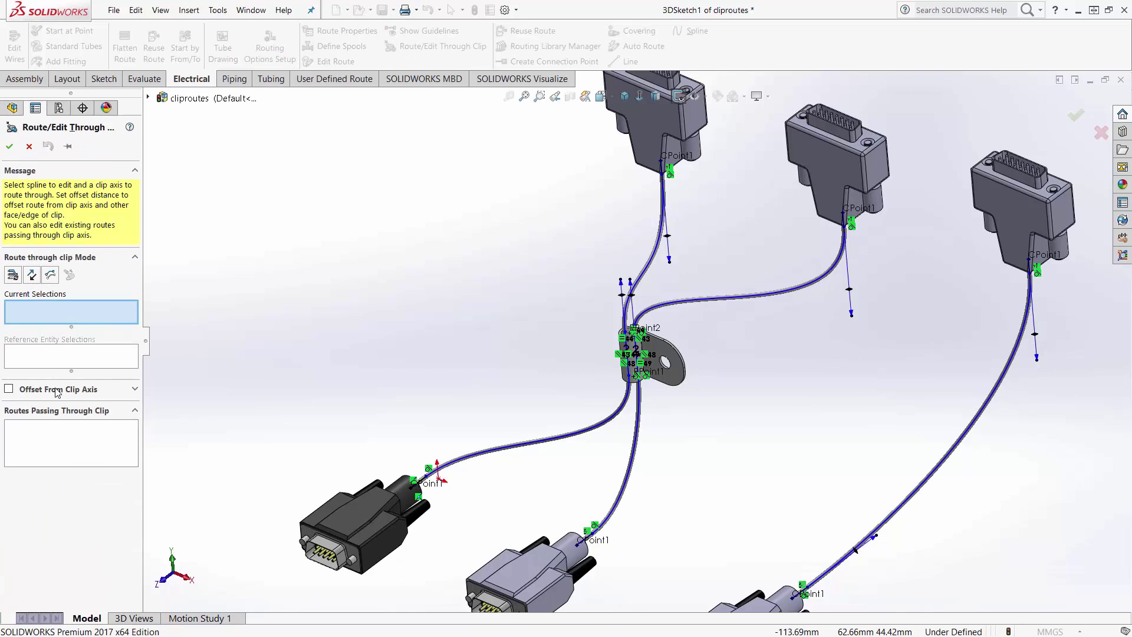
{"action": "left_click", "coordinate": [57, 389]}
{"action": "double_click", "coordinate": [55, 428]}
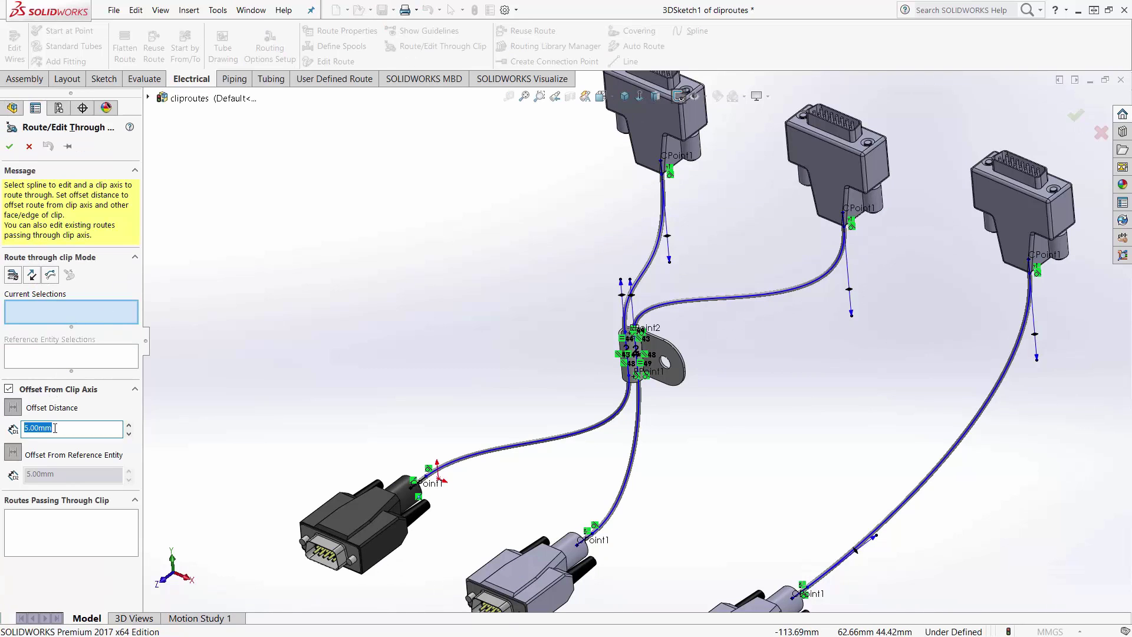
{"action": "type", "text": "2"}
{"action": "key", "text": "Return"}
{"action": "left_click", "coordinate": [918, 495]}
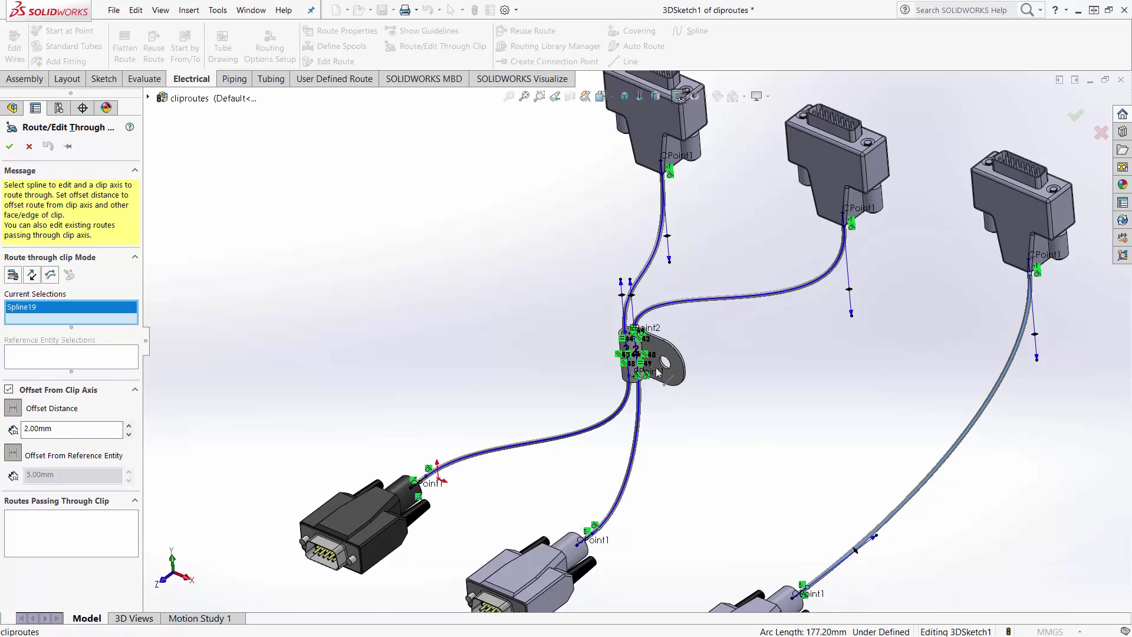
{"action": "left_click", "coordinate": [632, 349]}
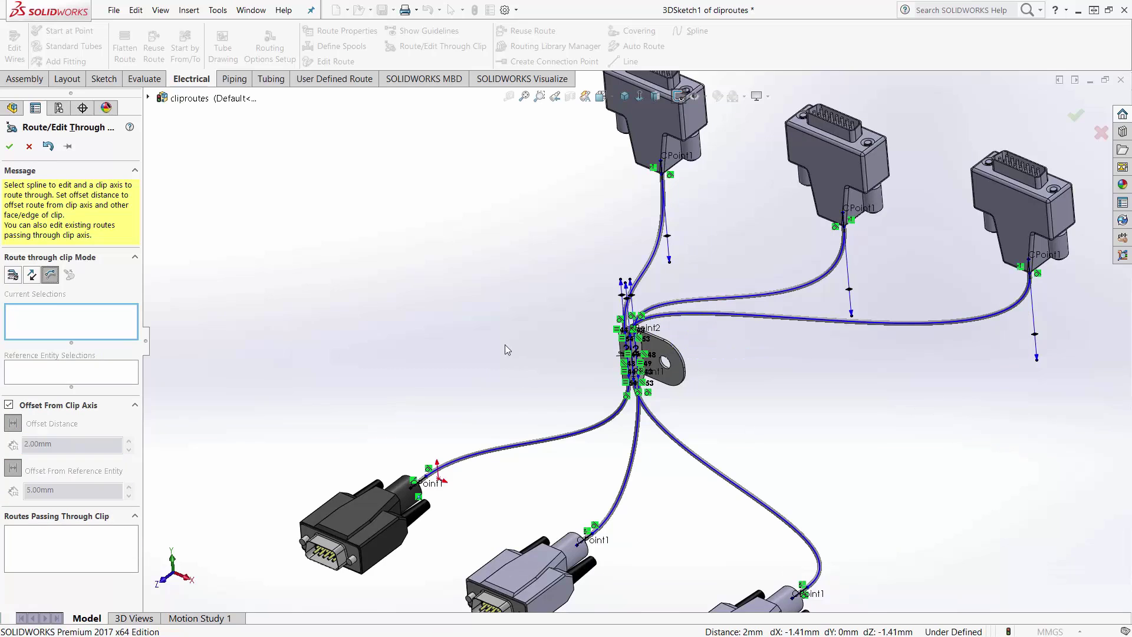
- Move the third route into the free space of the clip bore, accept it, and exit route editing
{"action": "scroll", "coordinate": [643, 338], "scroll_direction": "down", "scroll_amount": 10}
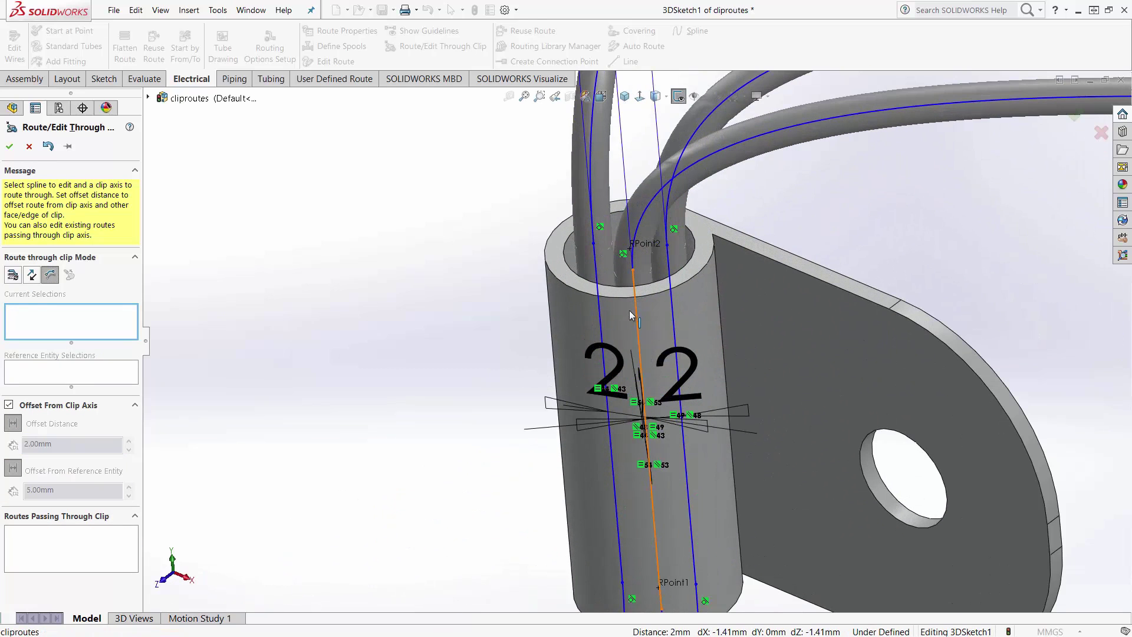
{"action": "left_click", "coordinate": [629, 313]}
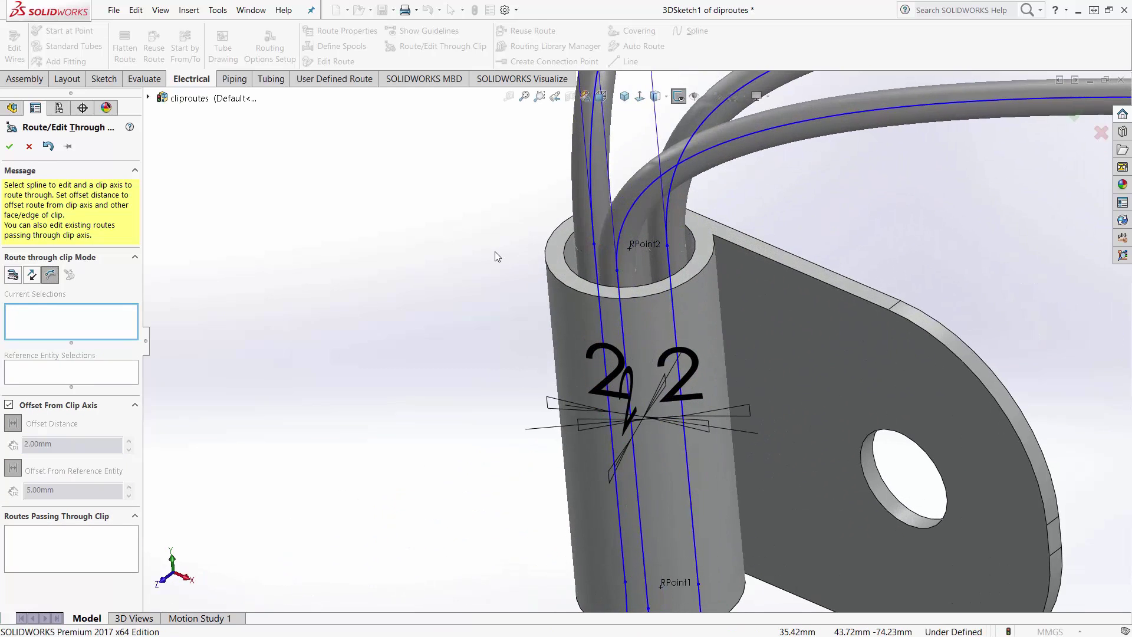
{"action": "key", "text": "ctrl+5"}
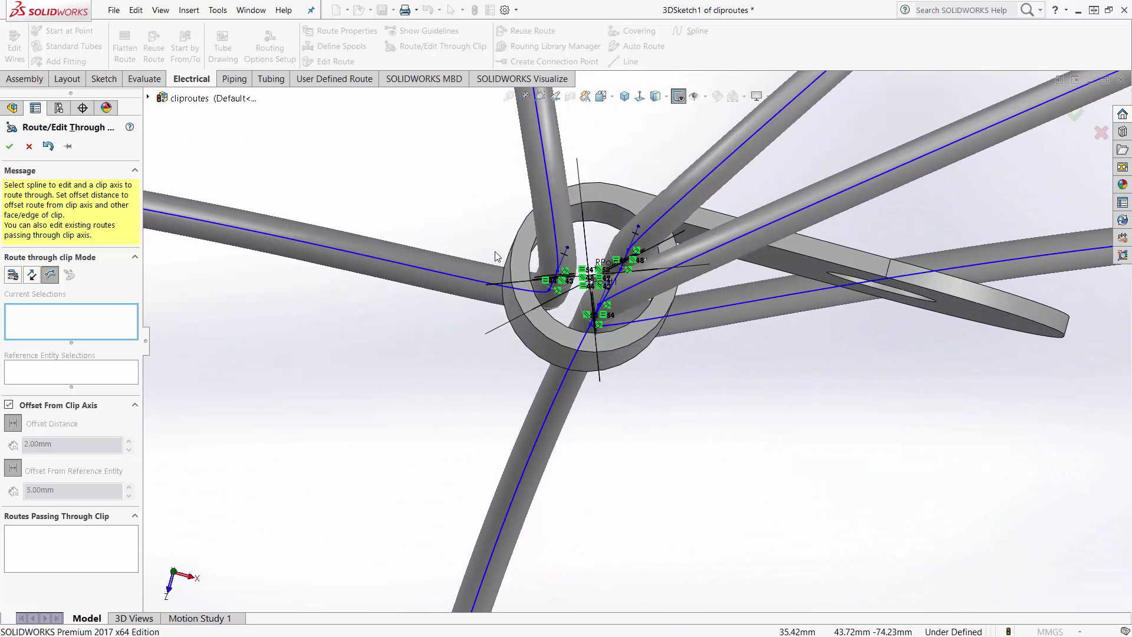
{"action": "left_click", "coordinate": [10, 147]}
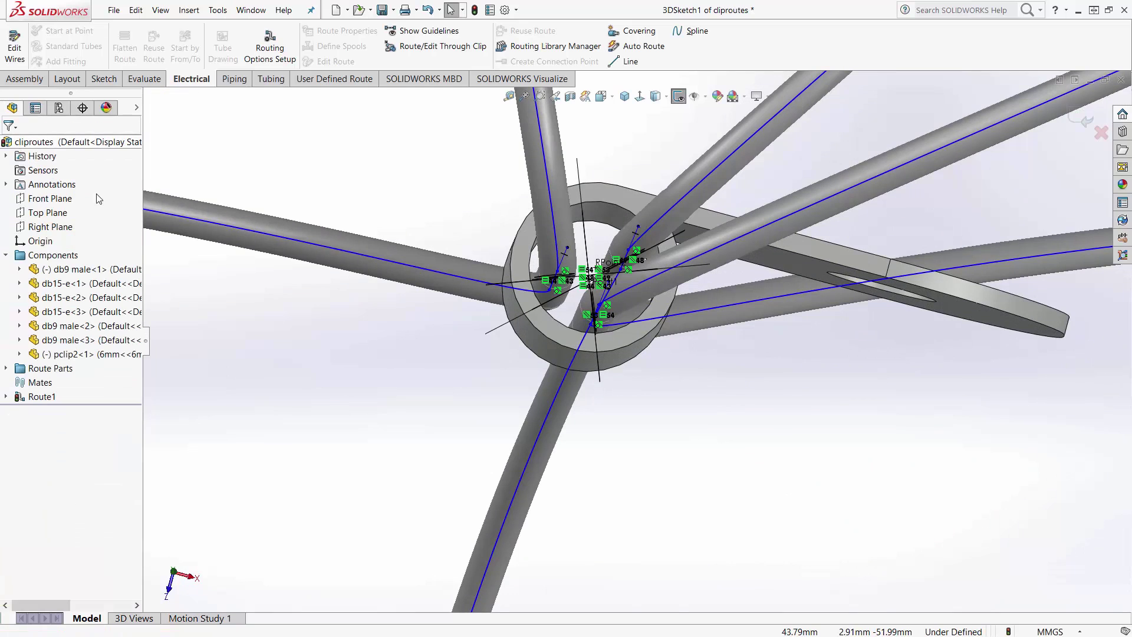
{"action": "left_click", "coordinate": [1070, 118]}
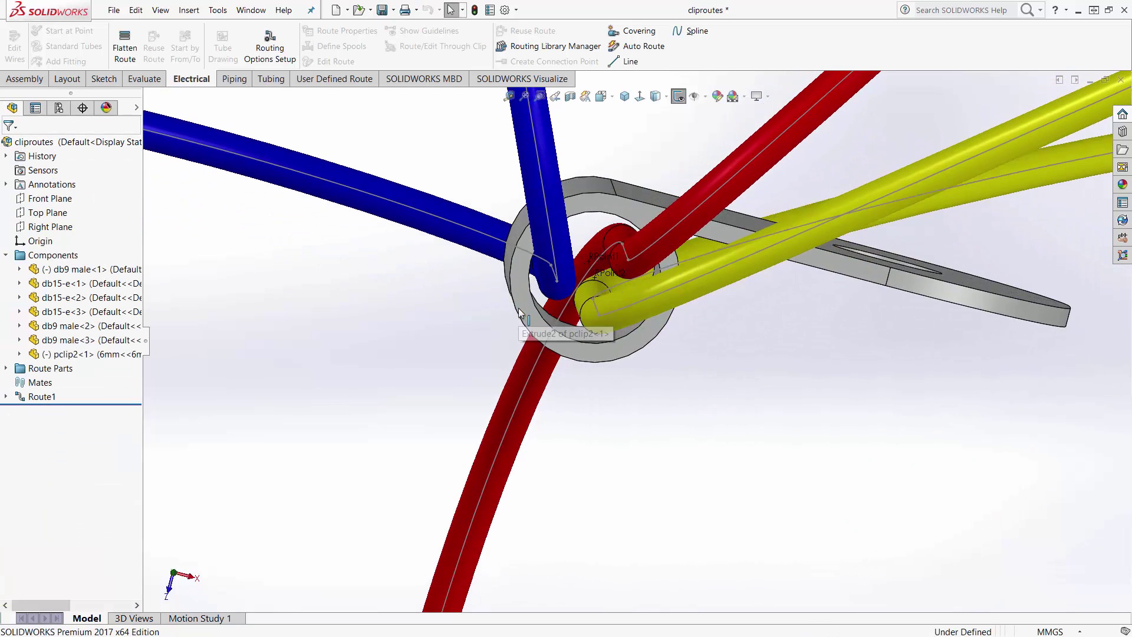
- Examine how the blue, red and yellow cables pass separately through the clip, up close and across the whole assembly
{"action": "key", "text": "Up"}
{"action": "key", "text": "Up"}
{"action": "key", "text": "Up"}
{"action": "key", "text": "Up"}
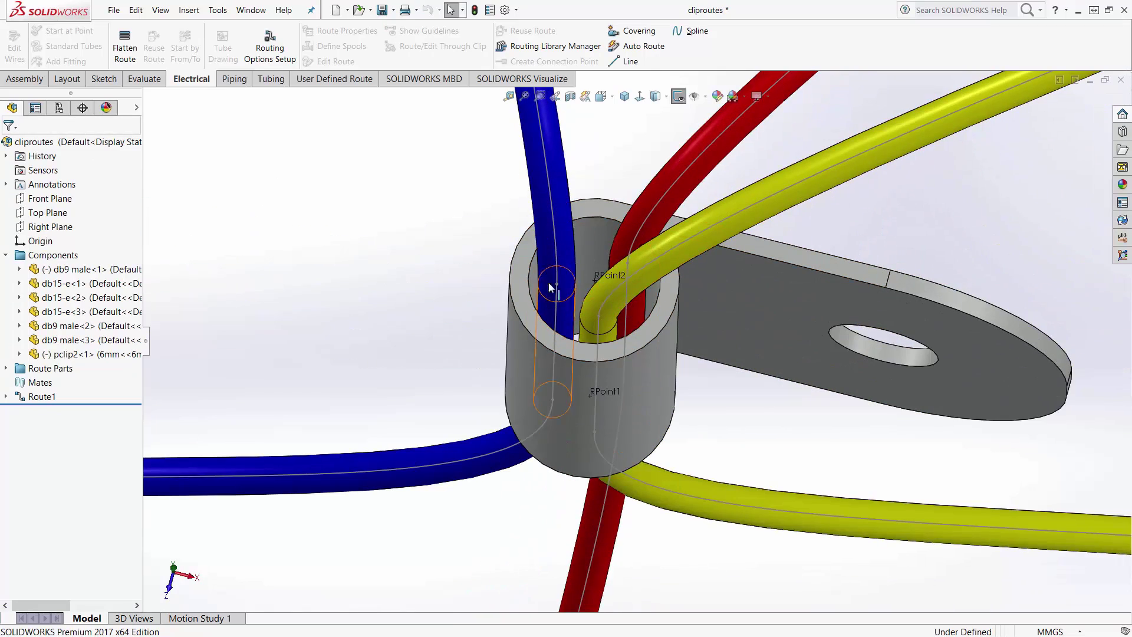
{"action": "key", "text": "Up"}
{"action": "key", "text": "Up"}
{"action": "scroll", "coordinate": [469, 267], "scroll_direction": "up", "scroll_amount": 3}
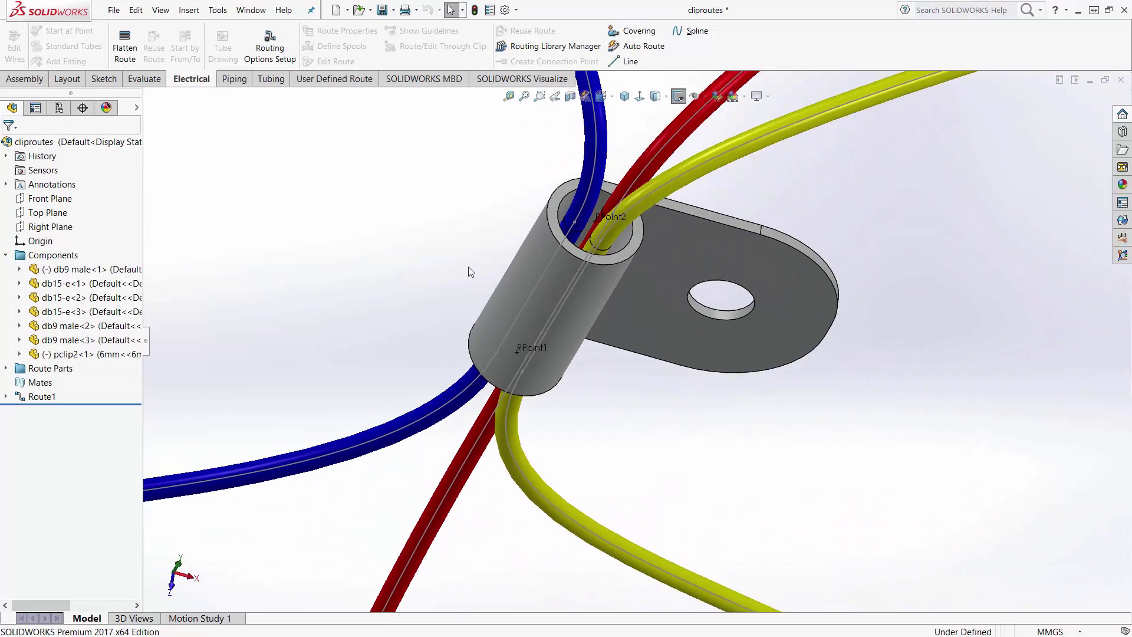
{"action": "scroll", "coordinate": [468, 266], "scroll_direction": "up", "scroll_amount": 8}
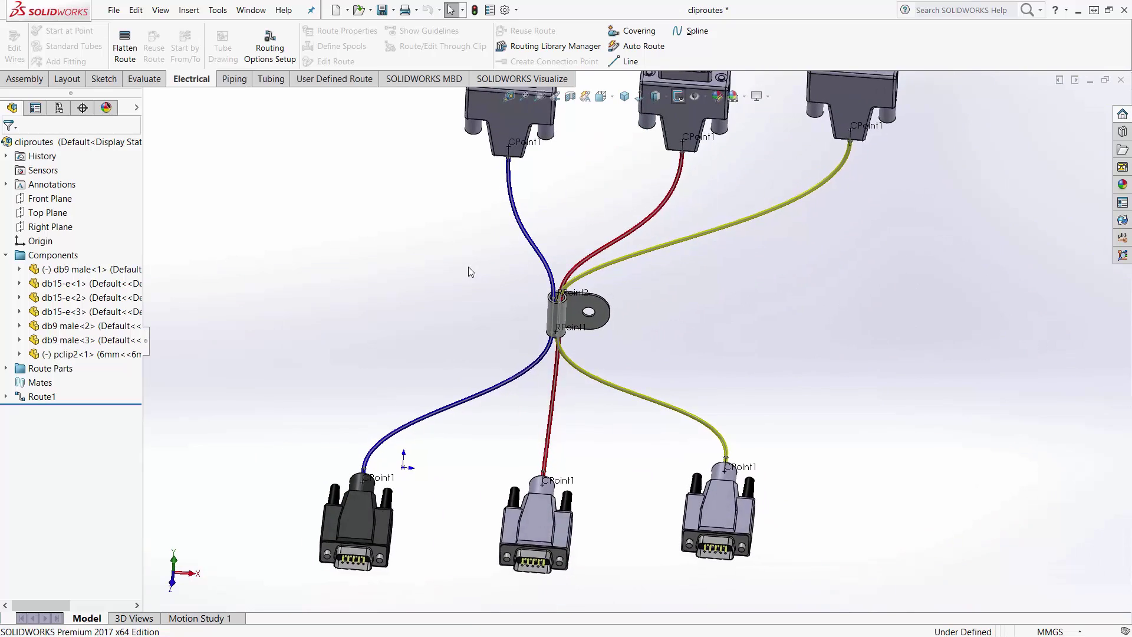
{"action": "key", "text": "Left"}
{"action": "key", "text": "Left"}
{"action": "key", "text": "Up"}
{"action": "key", "text": "Up"}
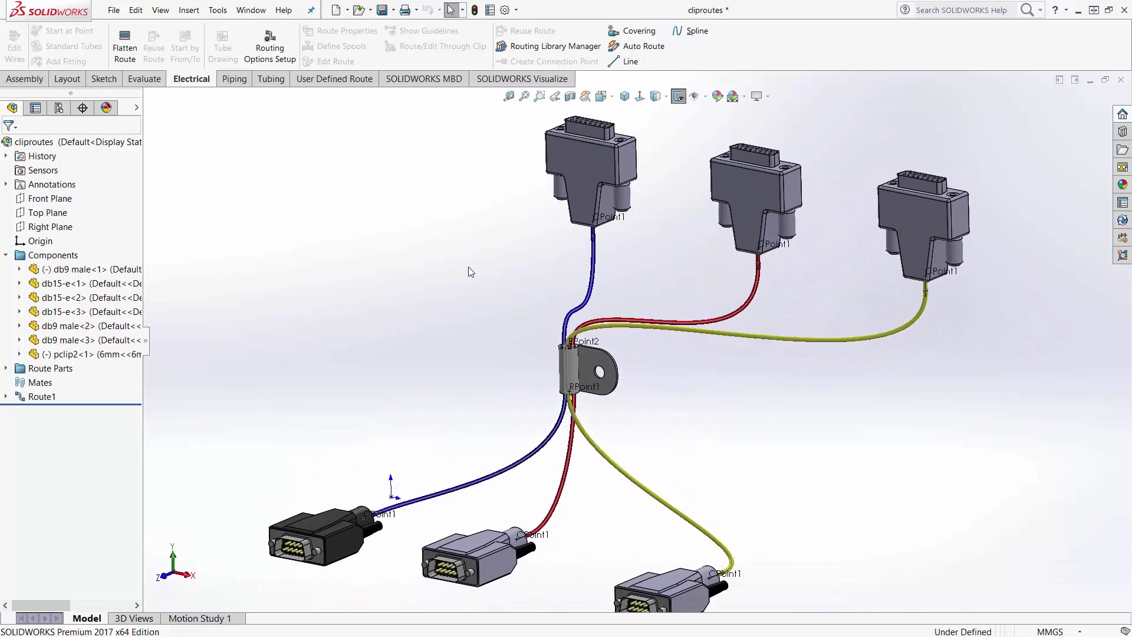
{"action": "scroll", "coordinate": [471, 271], "scroll_direction": "up", "scroll_amount": 2}
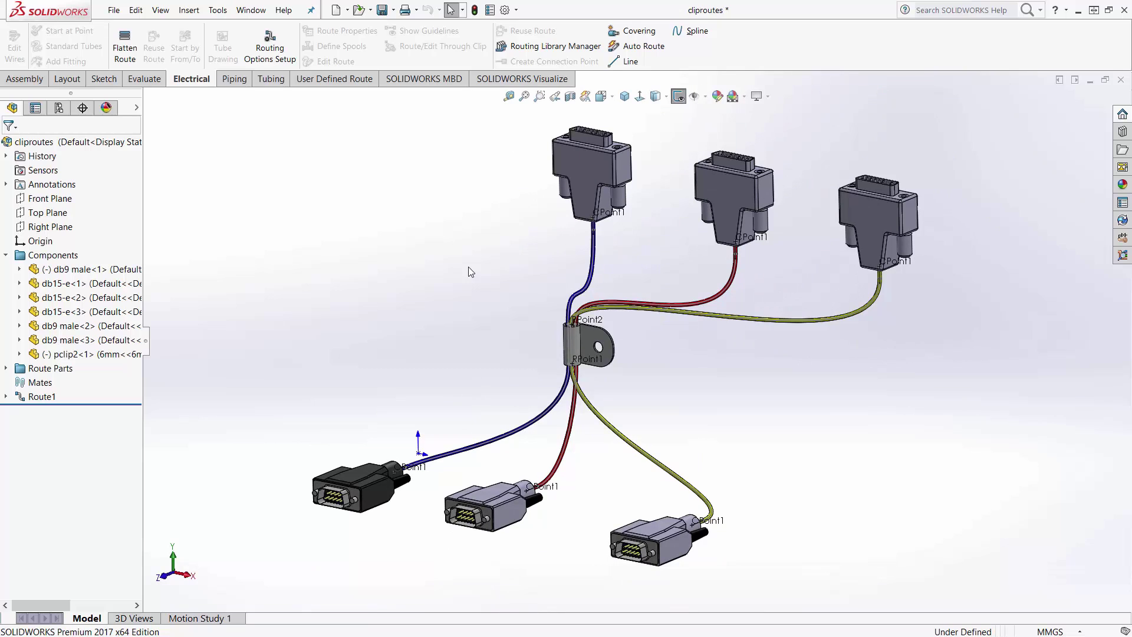
- Close the cliproutes assembly without saving its changes and switch to the presentation
{"action": "left_click", "coordinate": [1121, 83]}
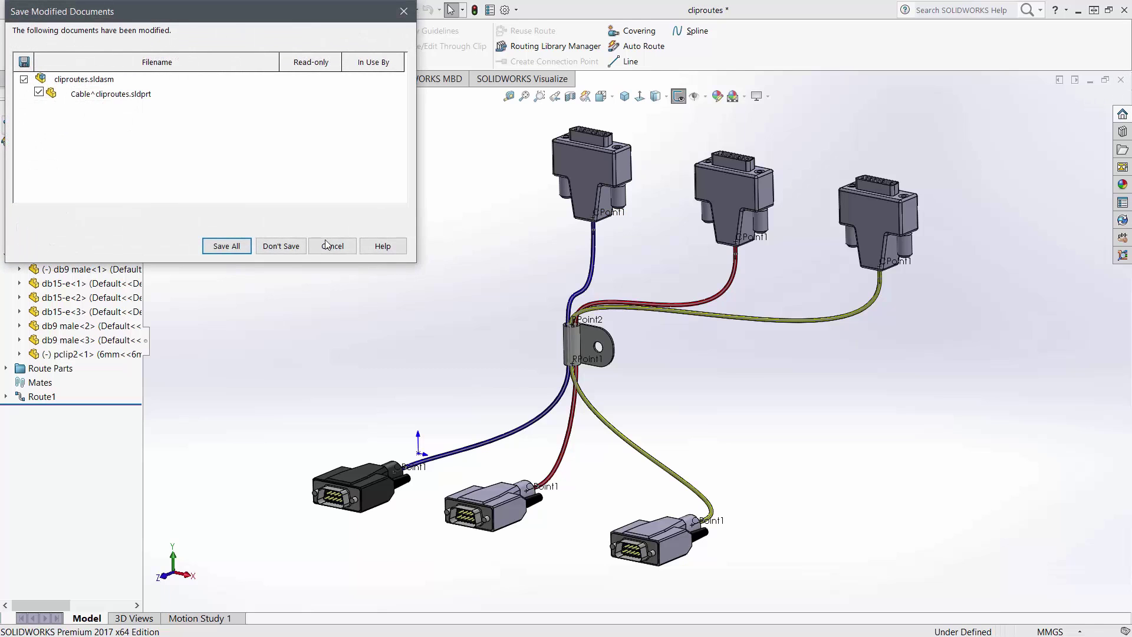
{"action": "left_click", "coordinate": [284, 249]}
{"action": "key", "text": "alt+Tab"}
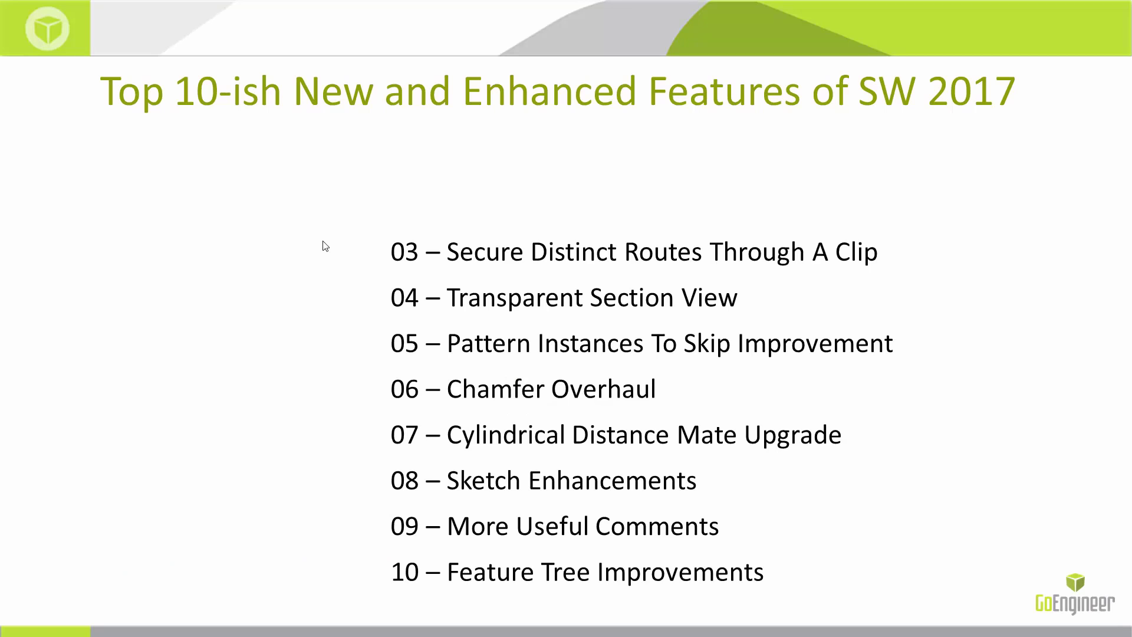
{"action": "left_click", "coordinate": [323, 275]}
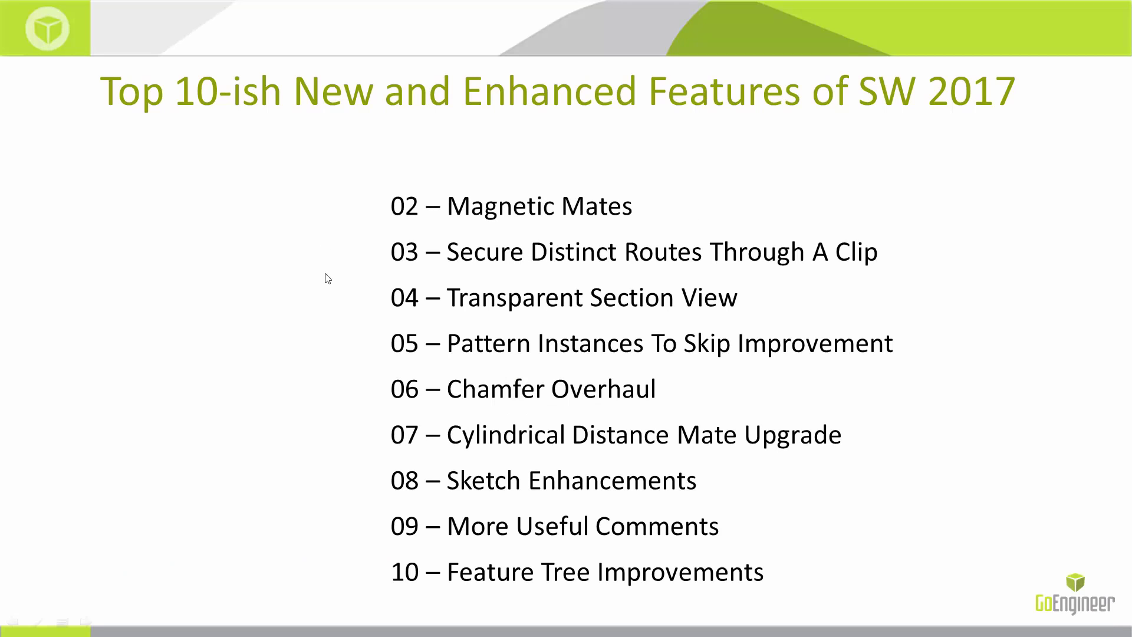
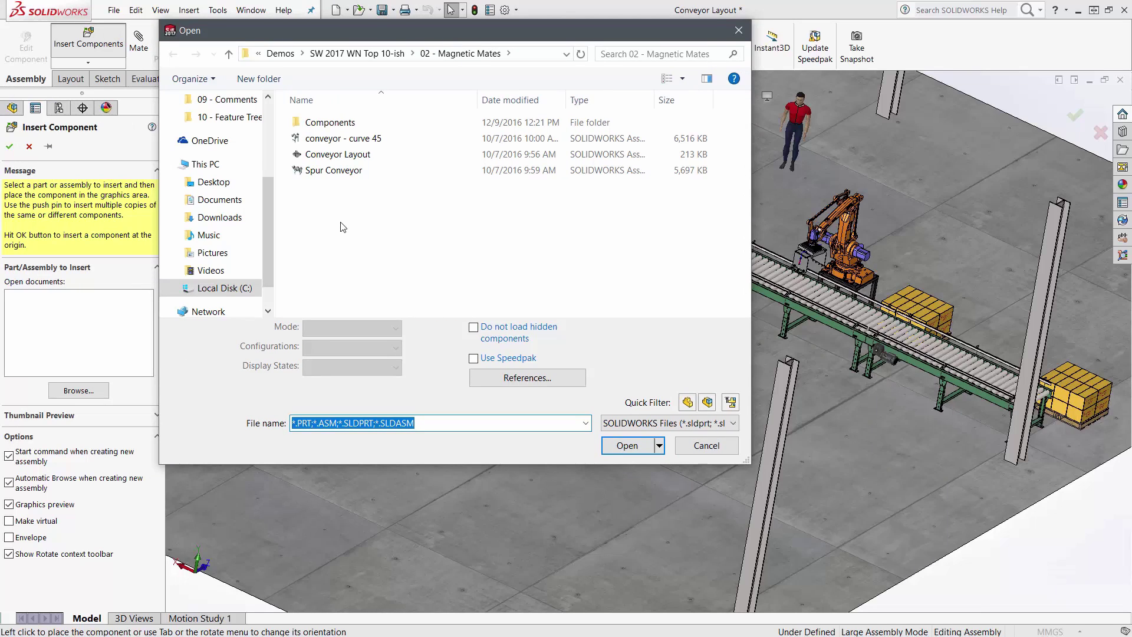
- Insert the Spur Conveyor assembly into the layout and snap it magnetically to the side of the open-ended main conveyor
{"action": "left_click_drag", "start_coordinate": [355, 30], "coordinate": [211, 18]}
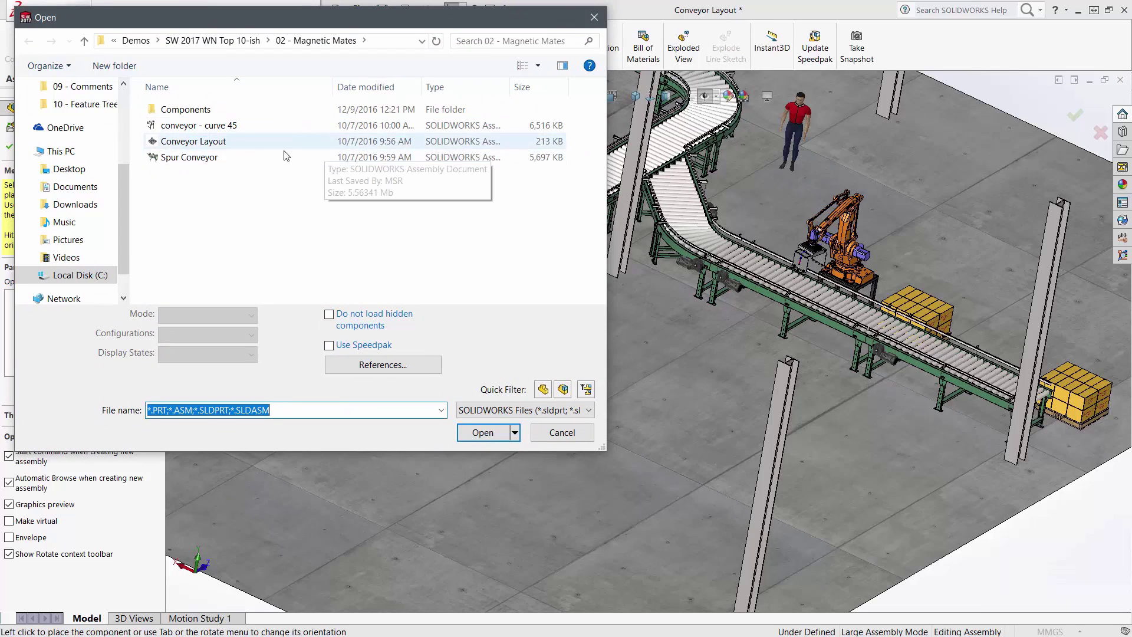
{"action": "left_click", "coordinate": [199, 163]}
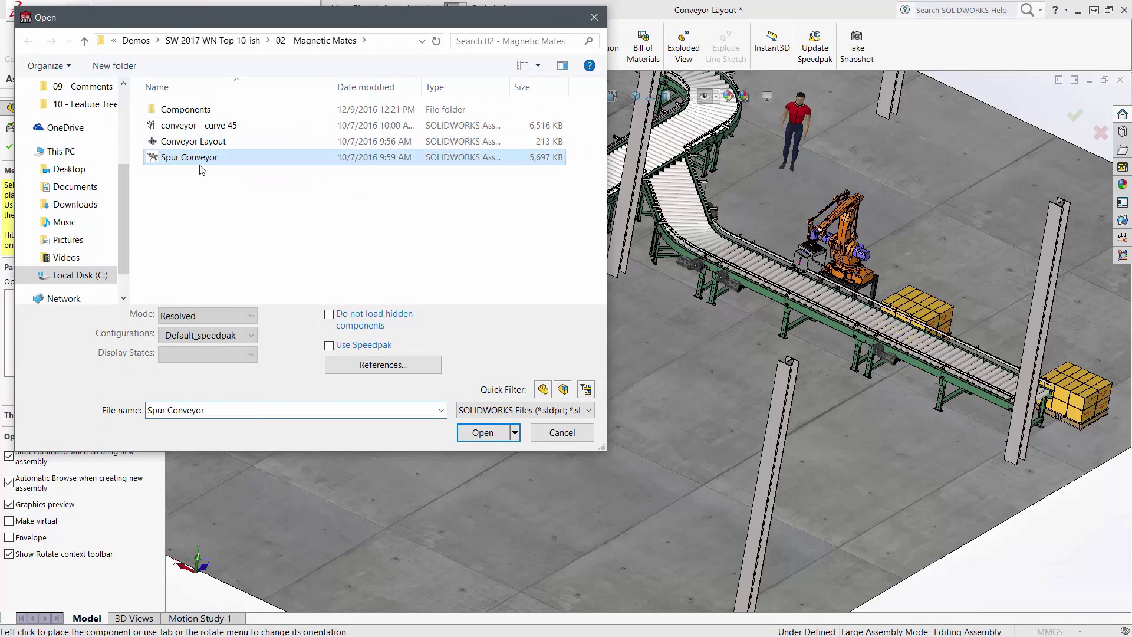
{"action": "left_click", "coordinate": [482, 433]}
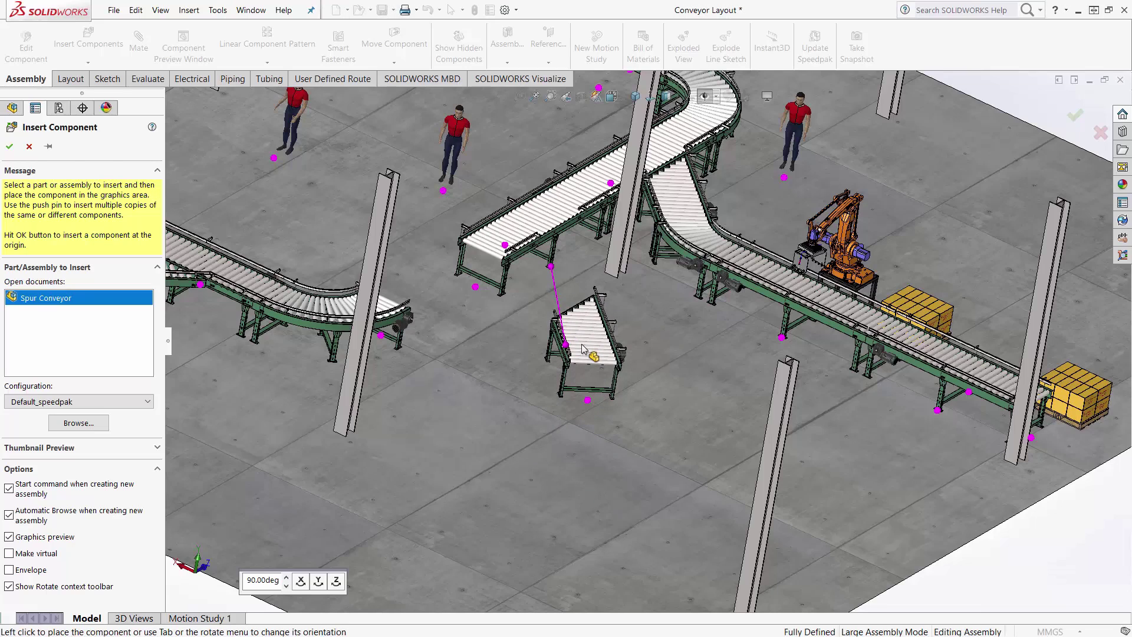
{"action": "left_click", "coordinate": [581, 348]}
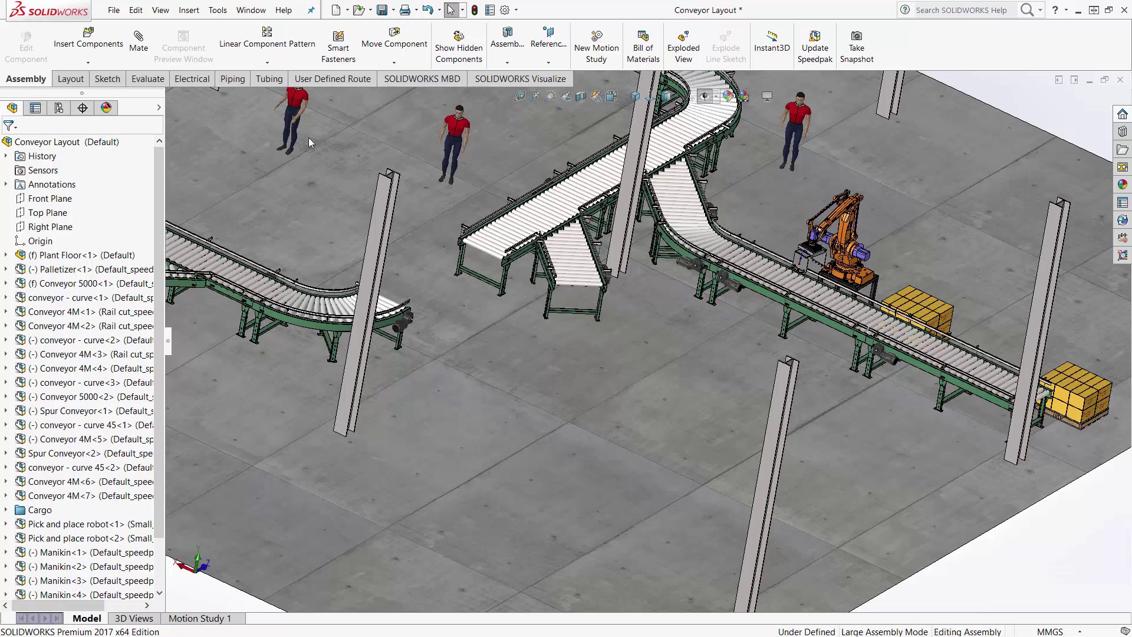
- Insert the conveyor - curve 45 assembly at the spur's free end and snap the last straight conveyor of the neighbouring line onto it
{"action": "left_click", "coordinate": [96, 41]}
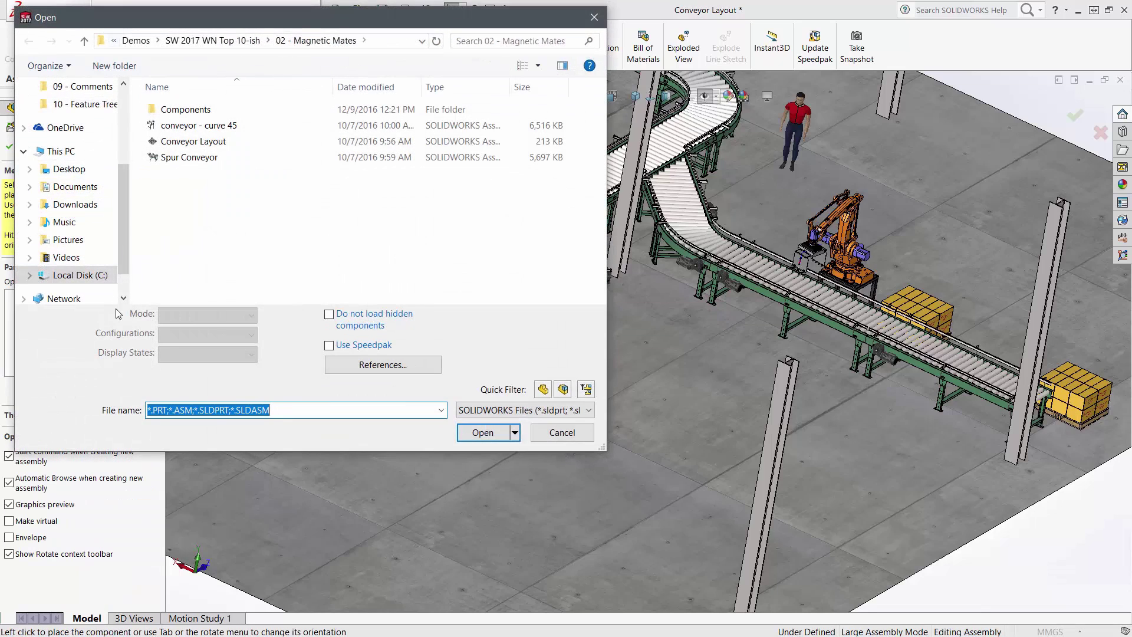
{"action": "left_click", "coordinate": [189, 125]}
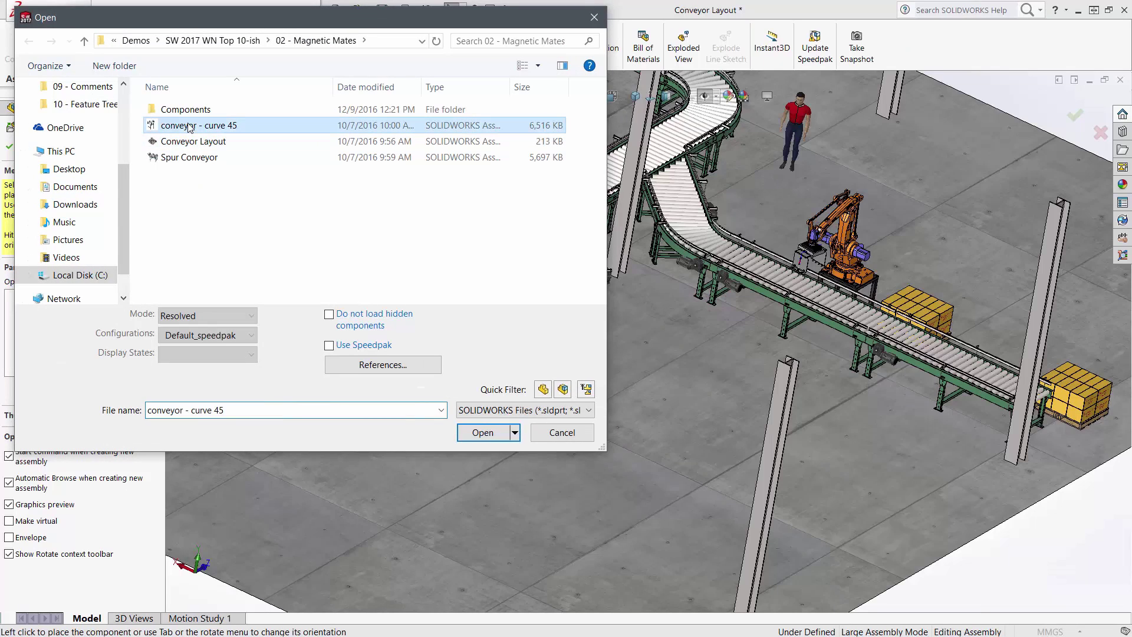
{"action": "left_click", "coordinate": [477, 432]}
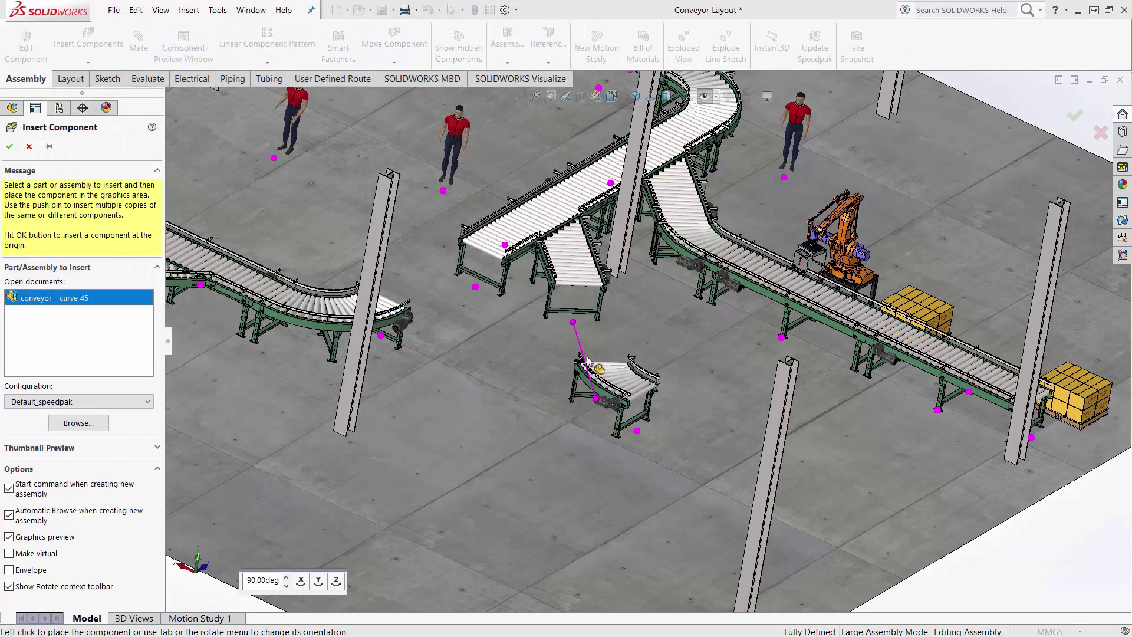
{"action": "left_click", "coordinate": [584, 349]}
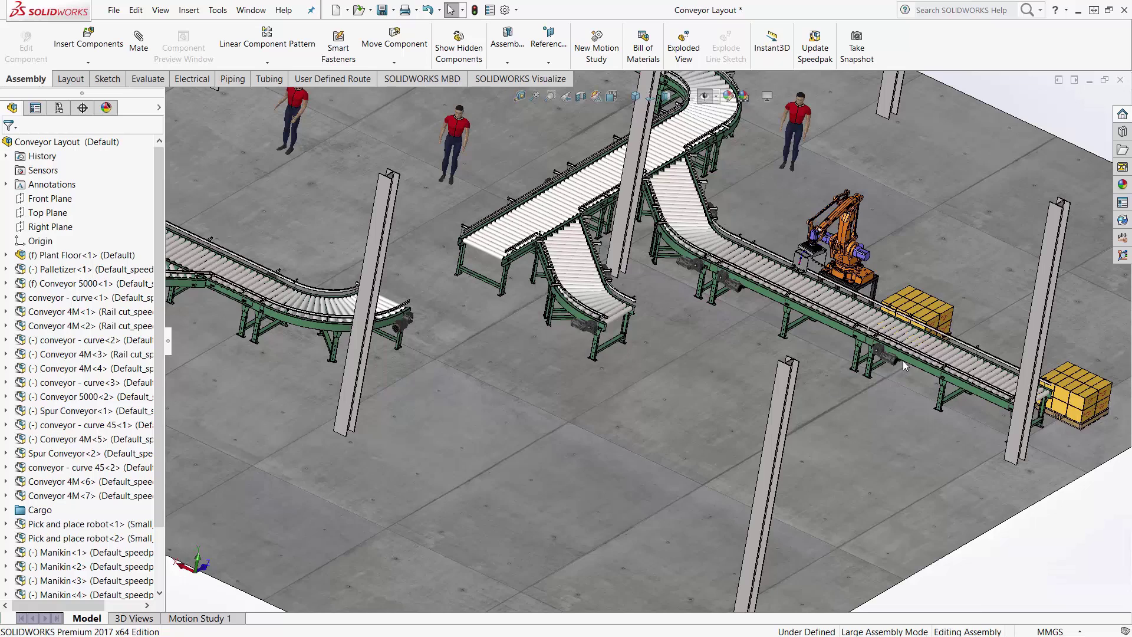
{"action": "mouse_move", "coordinate": [907, 360]}
{"action": "left_mouse_down"}
{"action": "mouse_move", "coordinate": [881, 440]}
{"action": "mouse_move", "coordinate": [849, 471]}
{"action": "mouse_move", "coordinate": [784, 483]}
{"action": "mouse_move", "coordinate": [713, 466]}
{"action": "mouse_move", "coordinate": [674, 426]}
{"action": "left_mouse_up"}
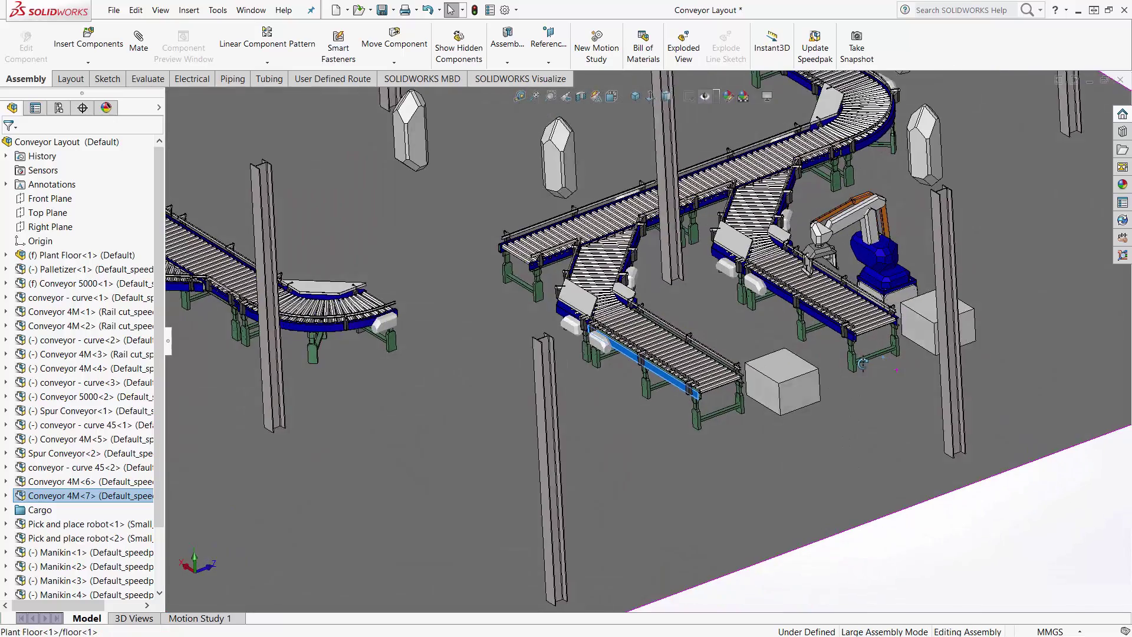
{"action": "middle_click_drag", "start_coordinate": [898, 370], "coordinate": [876, 356]}
{"action": "scroll", "coordinate": [876, 356], "scroll_direction": "down", "scroll_amount": 5}
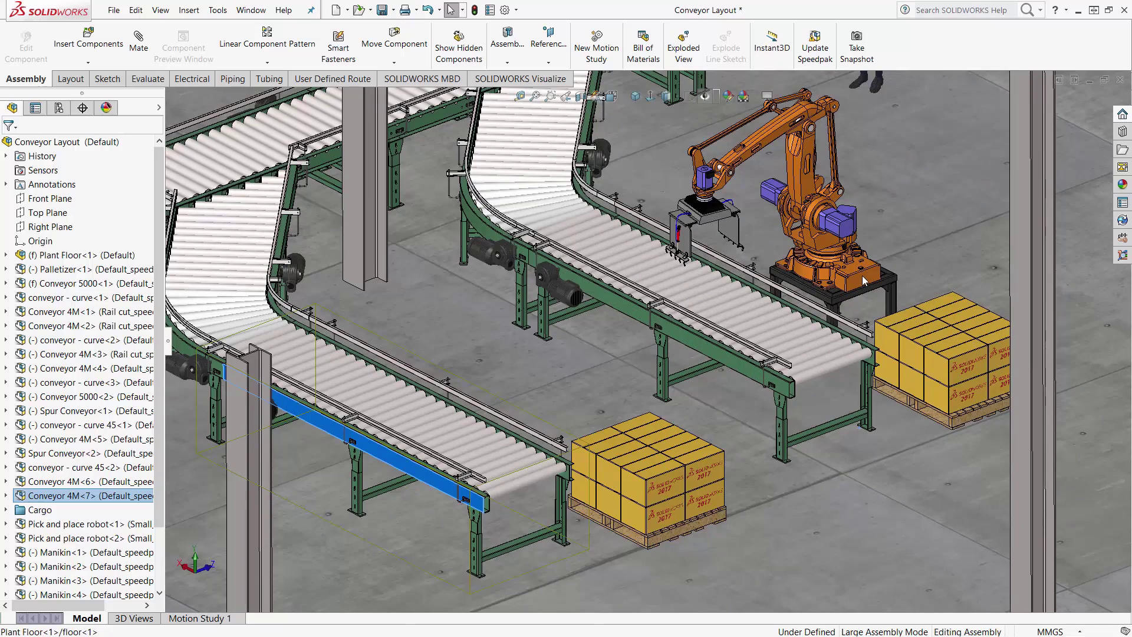
{"action": "left_click_drag", "start_coordinate": [863, 281], "coordinate": [472, 350], "text": "ctrl"}
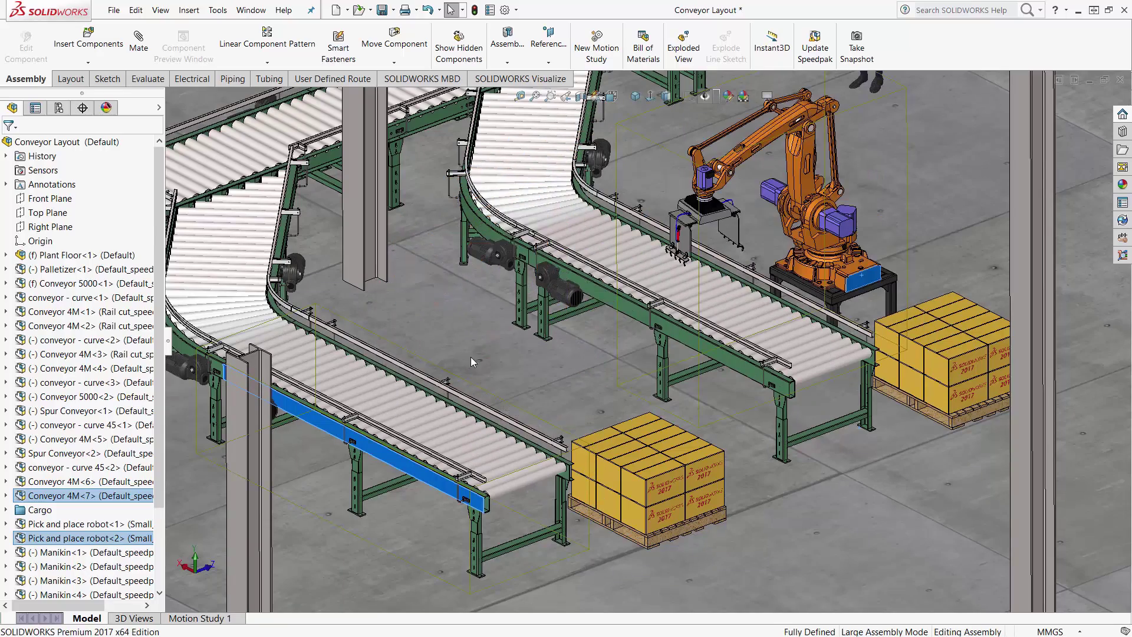
{"action": "middle_click_drag", "start_coordinate": [512, 348], "coordinate": [548, 411]}
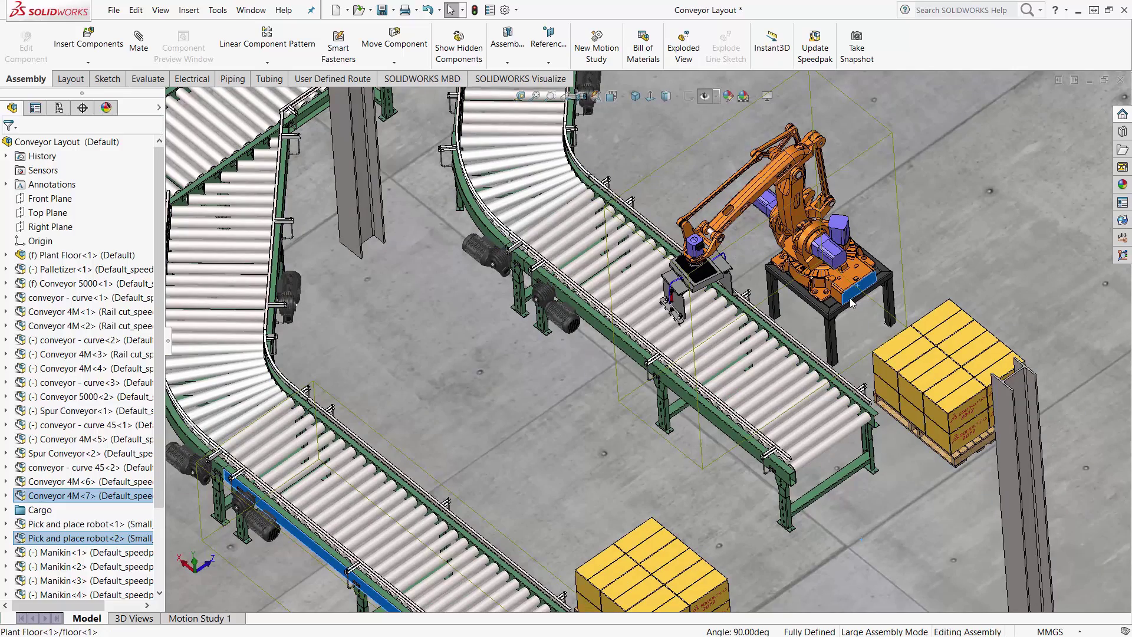
{"action": "left_click_drag", "start_coordinate": [528, 391], "coordinate": [442, 439], "text": "ctrl"}
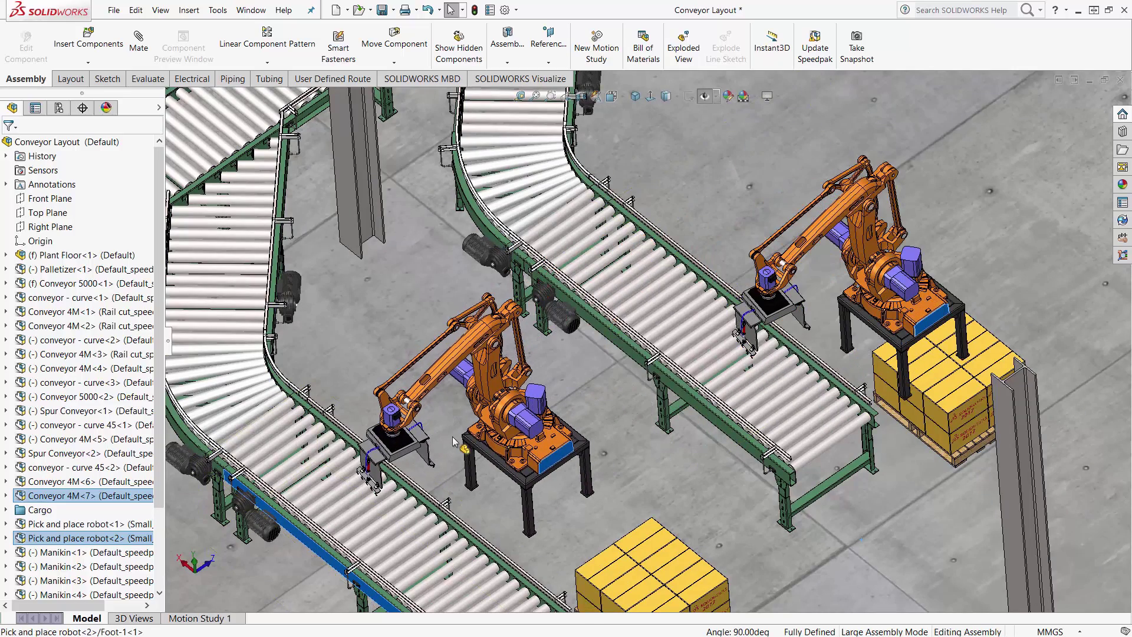
{"action": "scroll", "coordinate": [507, 430], "scroll_direction": "up", "scroll_amount": 5}
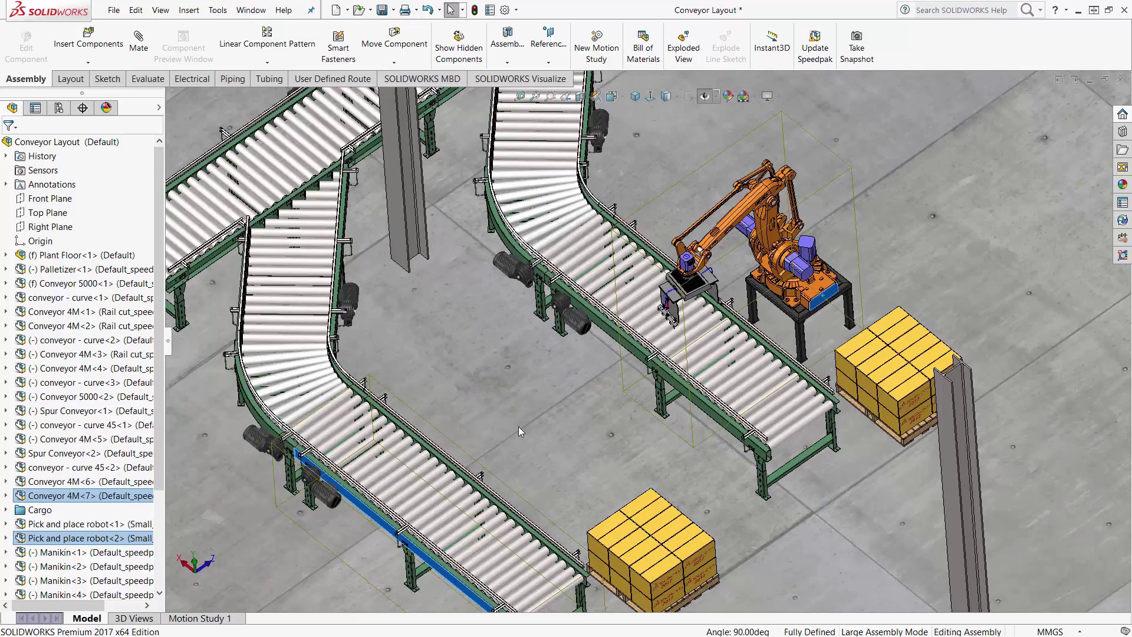
- Copy the pick and place robot beside the new spur line and snap the separate curved conveyor run to the main conveyor's open end
{"action": "left_click", "coordinate": [957, 494]}
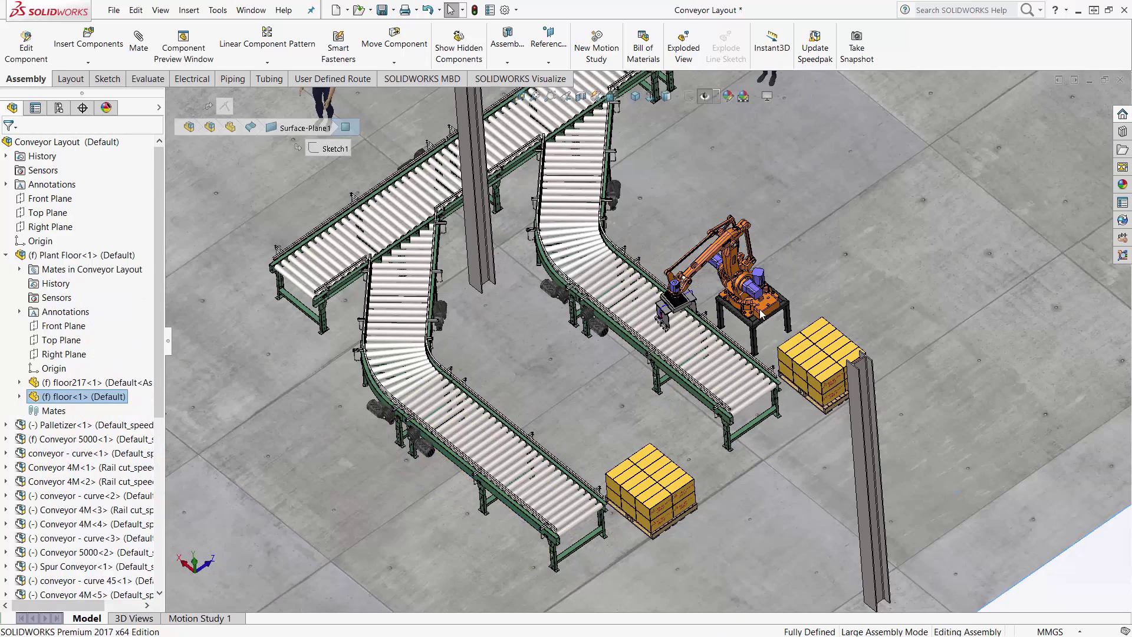
{"action": "mouse_move", "coordinate": [762, 313]}
{"action": "left_mouse_down", "text": "ctrl"}
{"action": "mouse_move", "coordinate": [700, 354]}
{"action": "mouse_move", "coordinate": [548, 384]}
{"action": "mouse_move", "coordinate": [472, 377]}
{"action": "mouse_move", "coordinate": [533, 363]}
{"action": "mouse_move", "coordinate": [560, 322]}
{"action": "mouse_move", "coordinate": [543, 399]}
{"action": "left_mouse_up", "text": "ctrl"}
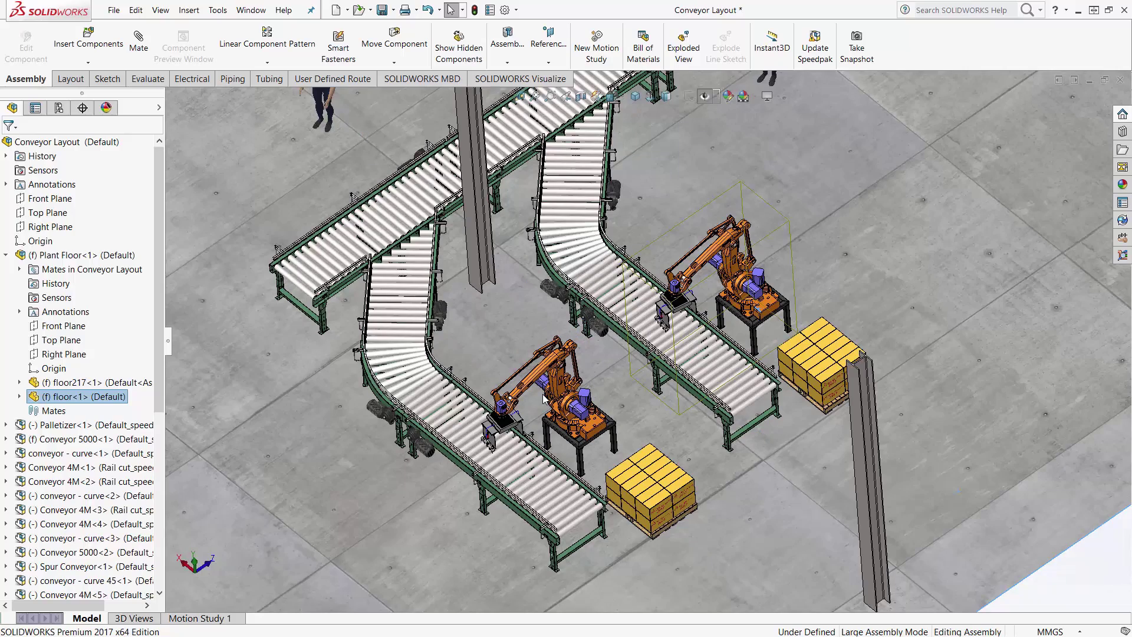
{"action": "middle_click_drag", "start_coordinate": [439, 419], "coordinate": [322, 378]}
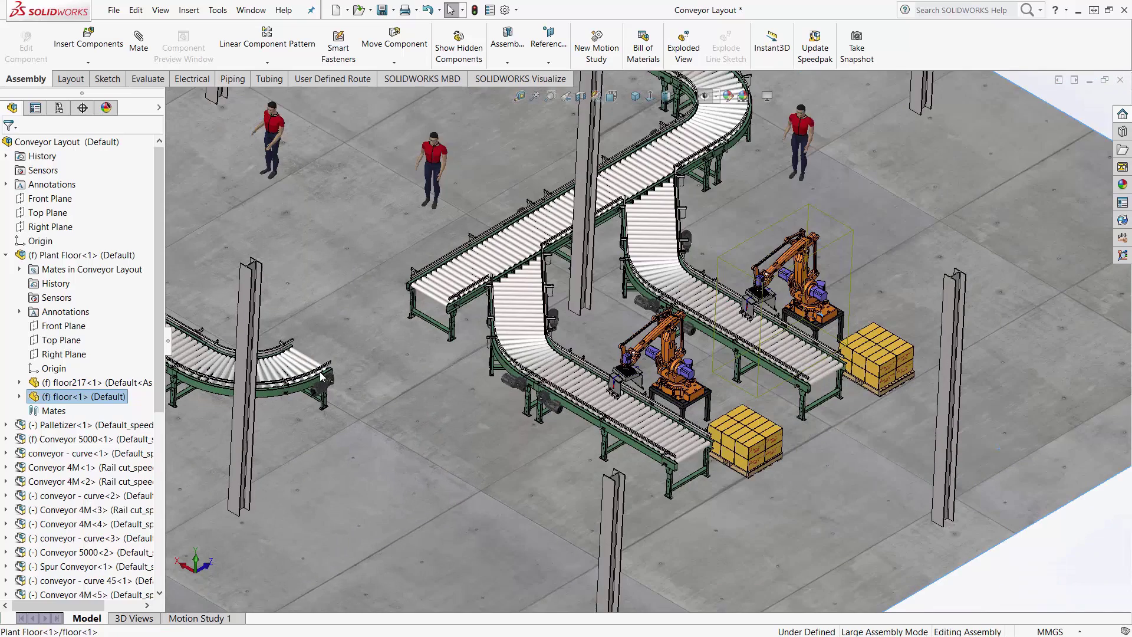
{"action": "left_click_drag", "start_coordinate": [304, 391], "coordinate": [395, 368]}
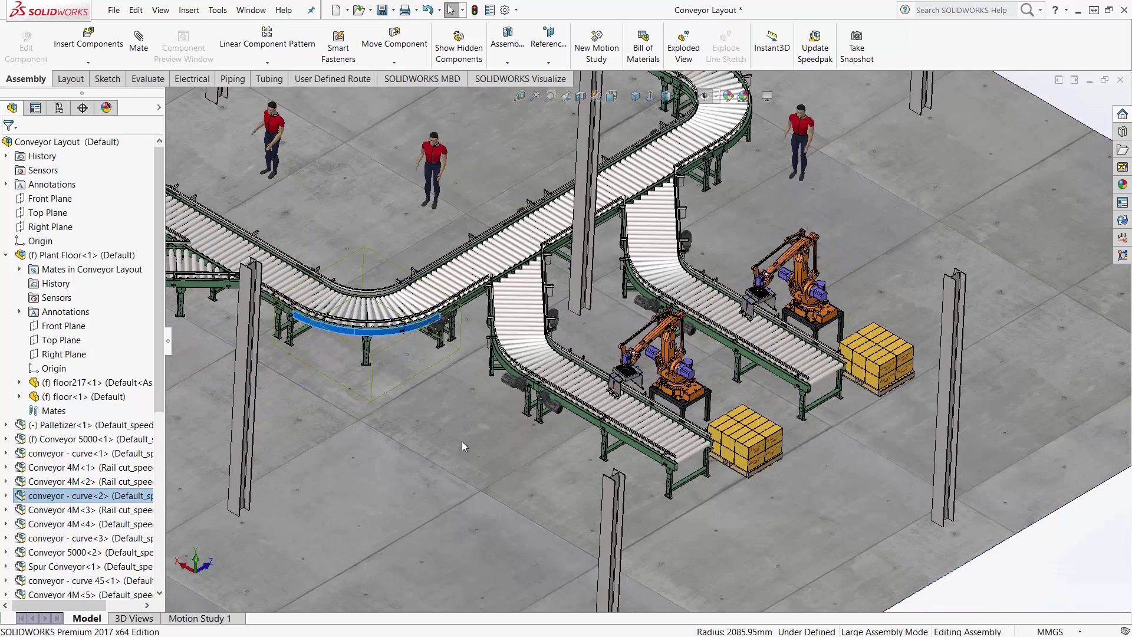
- Open the curved conveyor subassembly at the newly joined corner on its own and activate its Default configuration
{"action": "scroll", "coordinate": [462, 441], "scroll_direction": "up", "scroll_amount": 3}
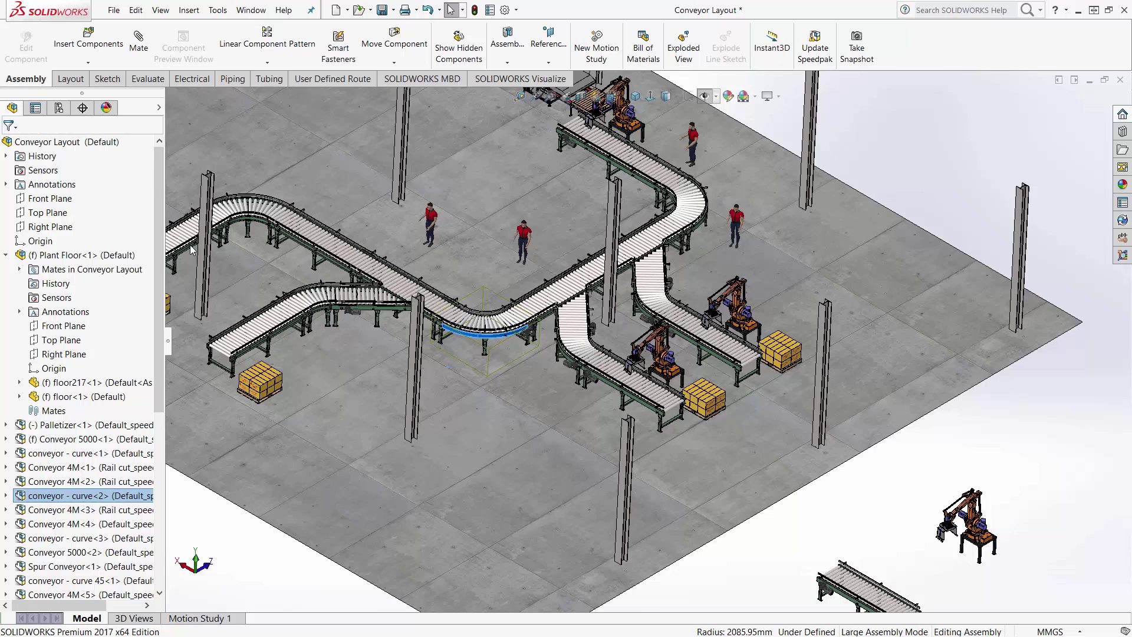
{"action": "left_click_drag", "start_coordinate": [473, 333], "coordinate": [440, 351]}
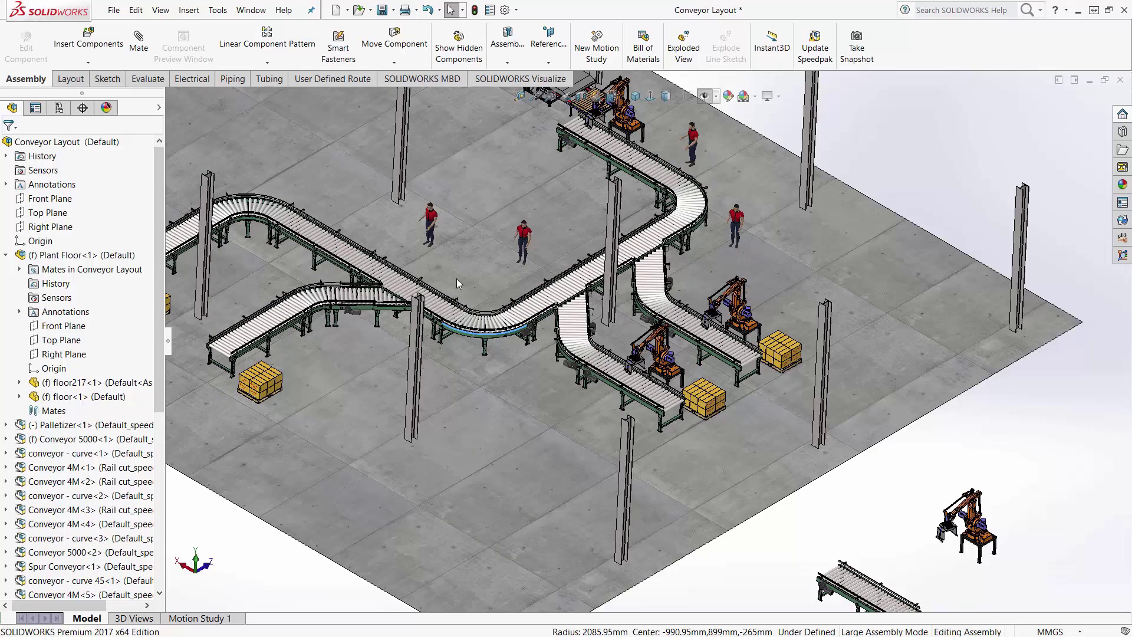
{"action": "scroll", "coordinate": [475, 333], "scroll_direction": "down", "scroll_amount": 2}
{"action": "scroll", "coordinate": [476, 333], "scroll_direction": "down", "scroll_amount": 2}
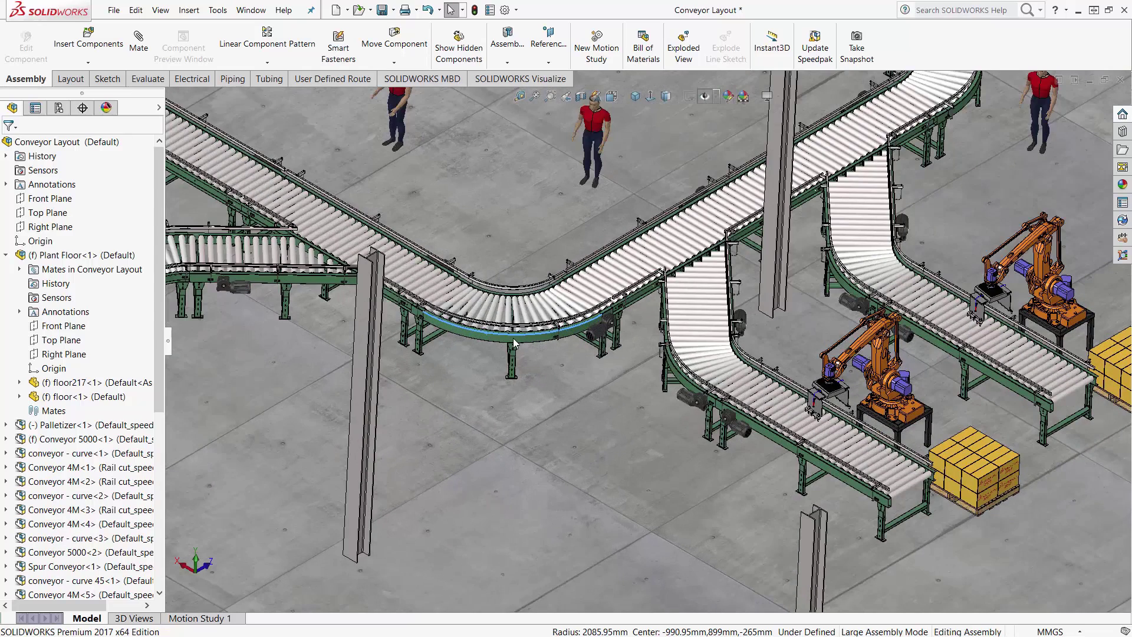
{"action": "right_click", "coordinate": [513, 337]}
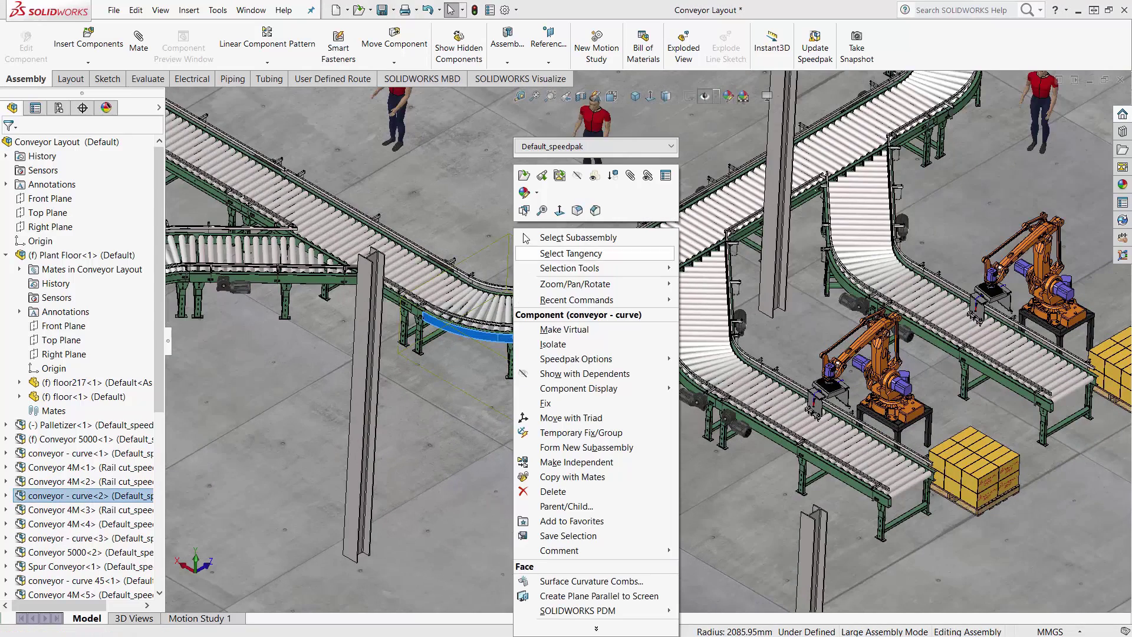
{"action": "left_click", "coordinate": [523, 176]}
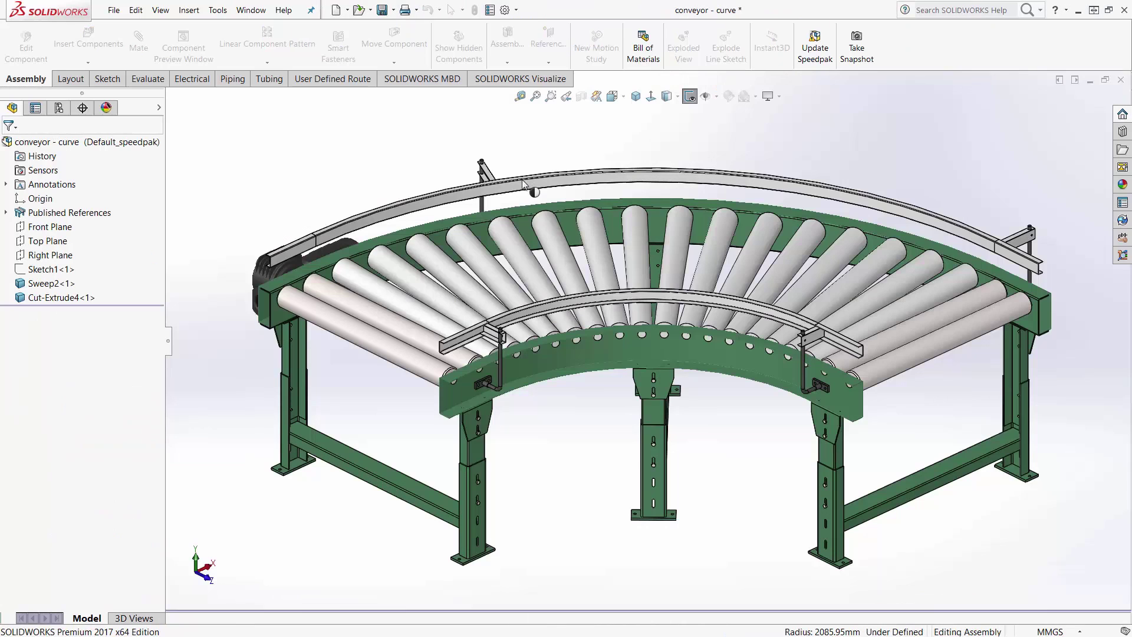
{"action": "left_click", "coordinate": [59, 108]}
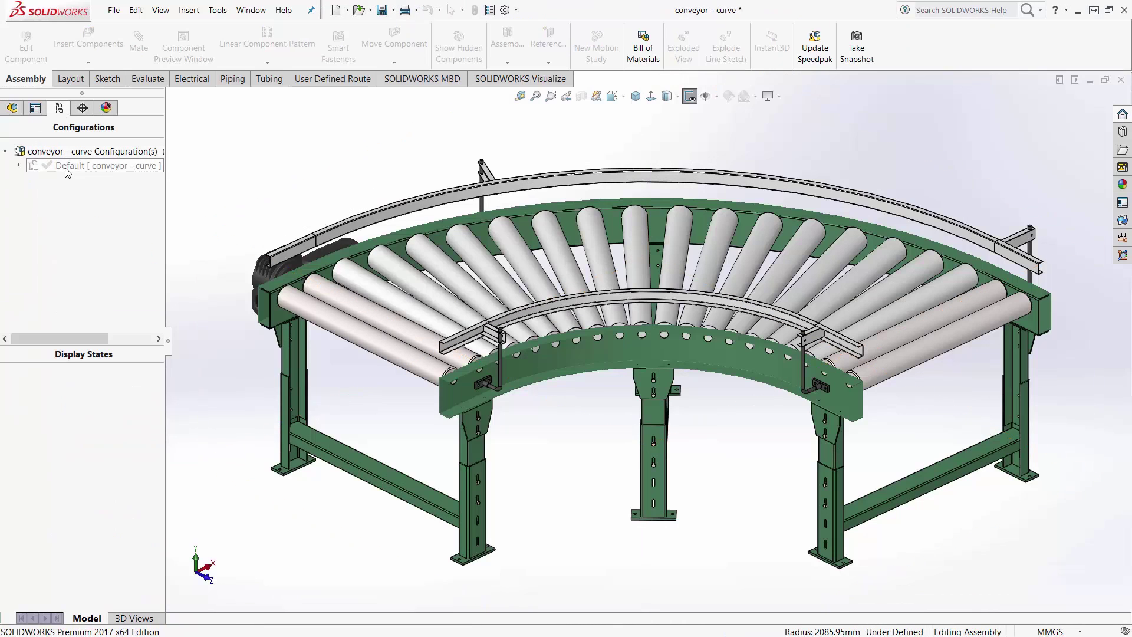
{"action": "double_click", "coordinate": [64, 166]}
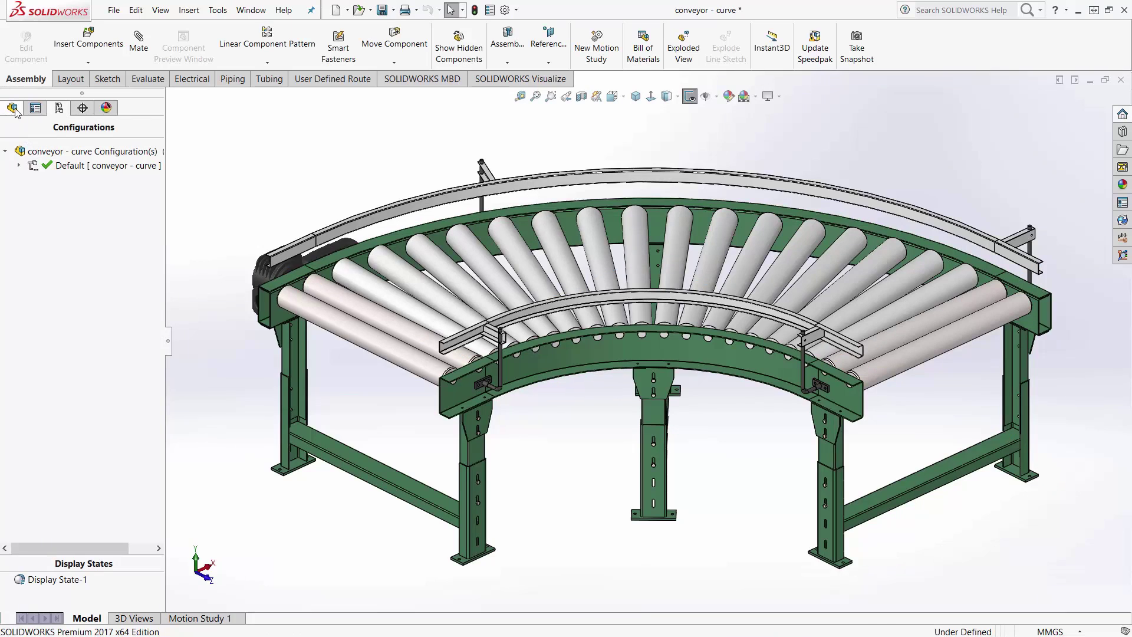
- Edit the curved conveyor's Published References to review the ground plane and the point and face defining Connector1 and Connector2, and close the Asset Publisher
{"action": "right_click", "coordinate": [68, 260]}
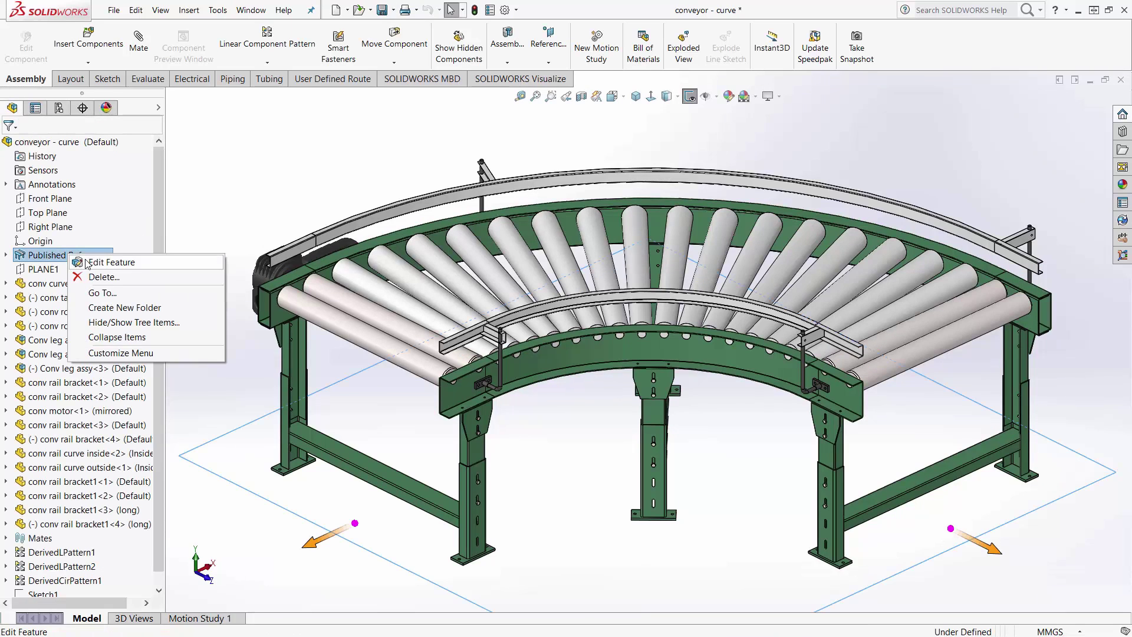
{"action": "left_click", "coordinate": [87, 262]}
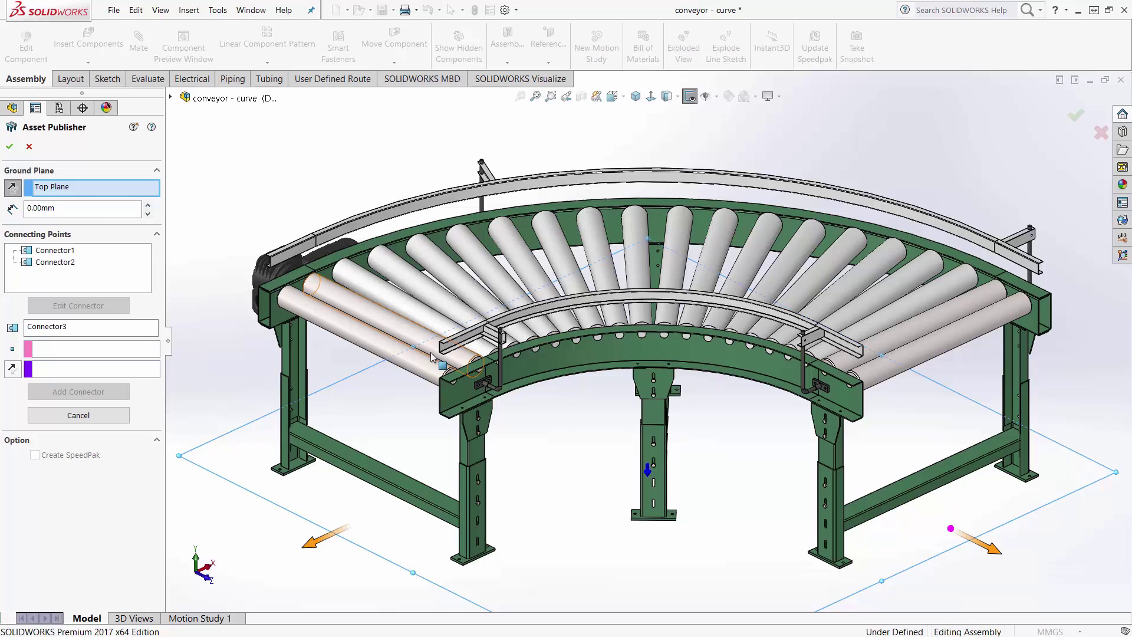
{"action": "left_click", "coordinate": [53, 250]}
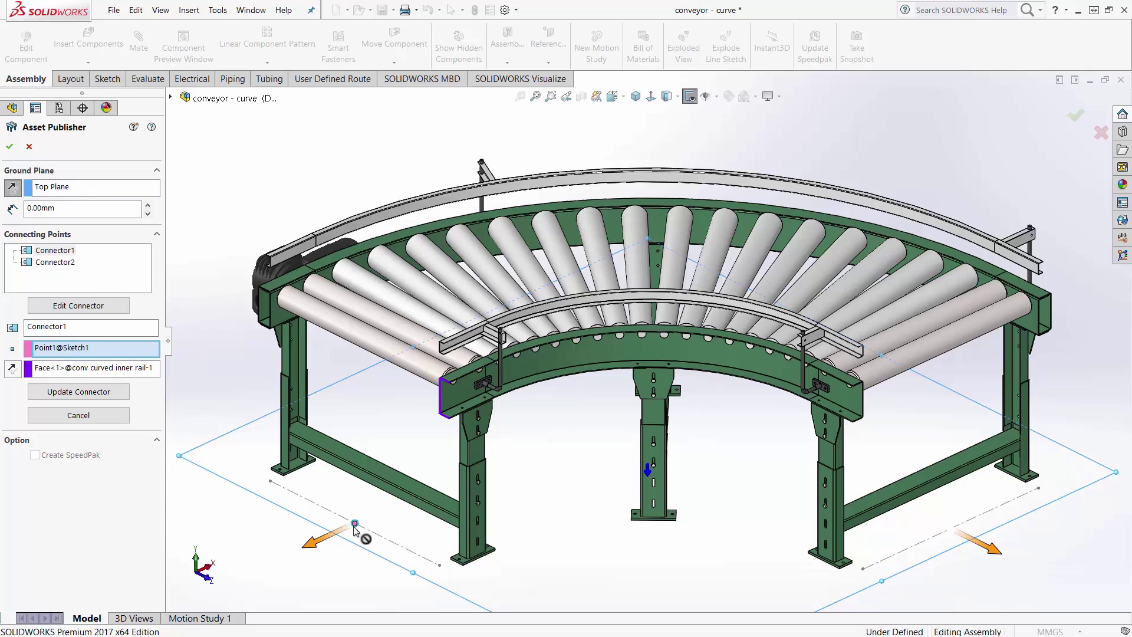
{"action": "left_click", "coordinate": [143, 368]}
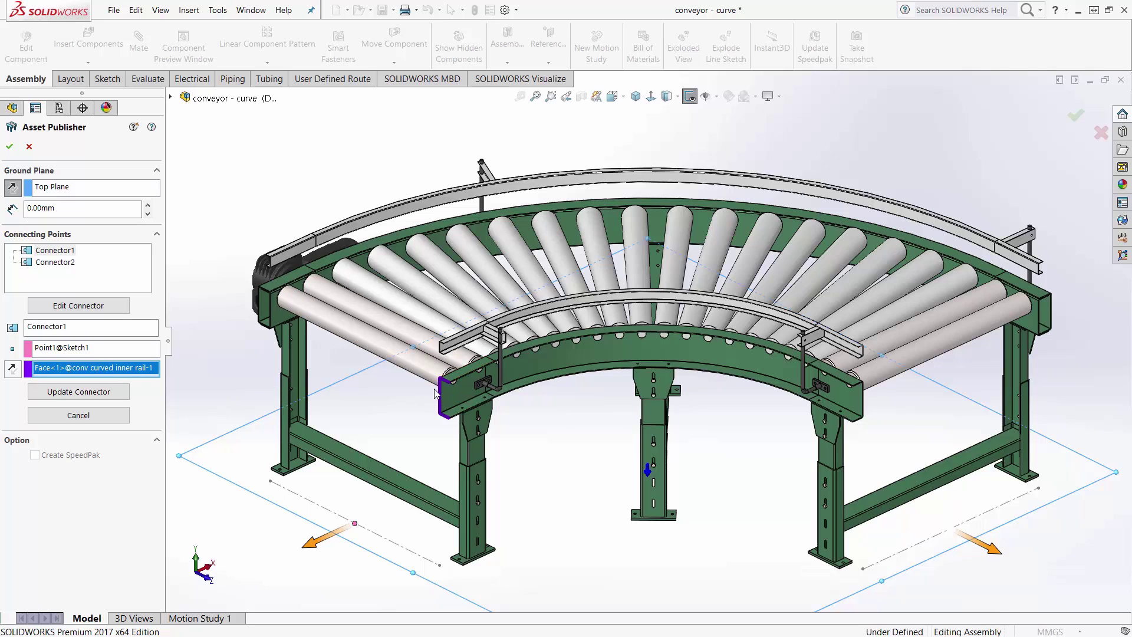
{"action": "left_click", "coordinate": [53, 263]}
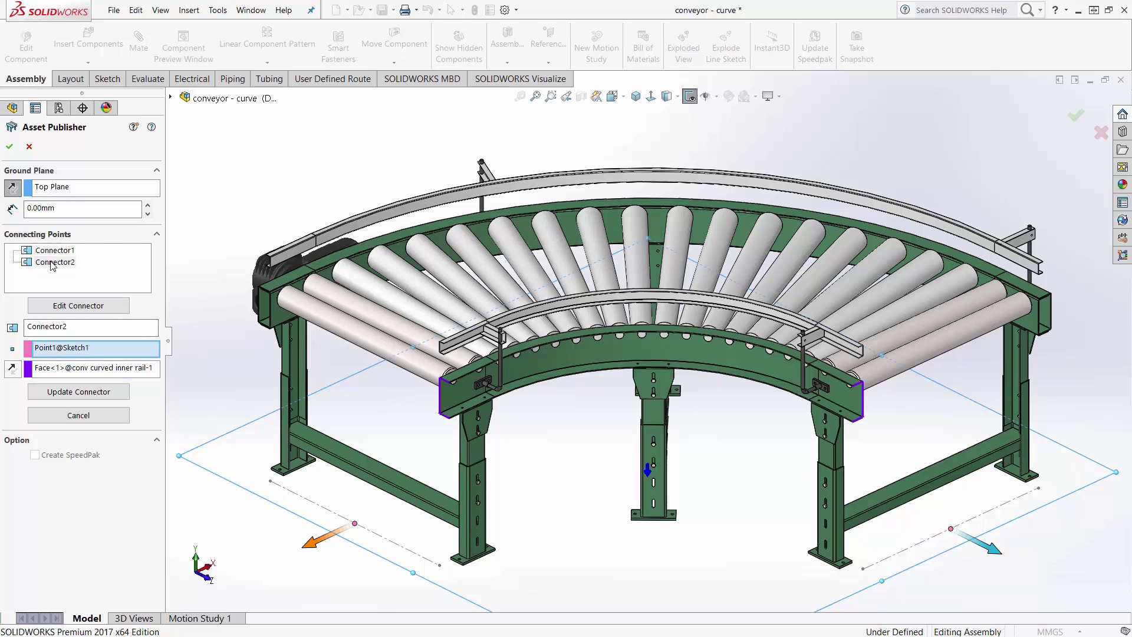
{"action": "left_click", "coordinate": [14, 149]}
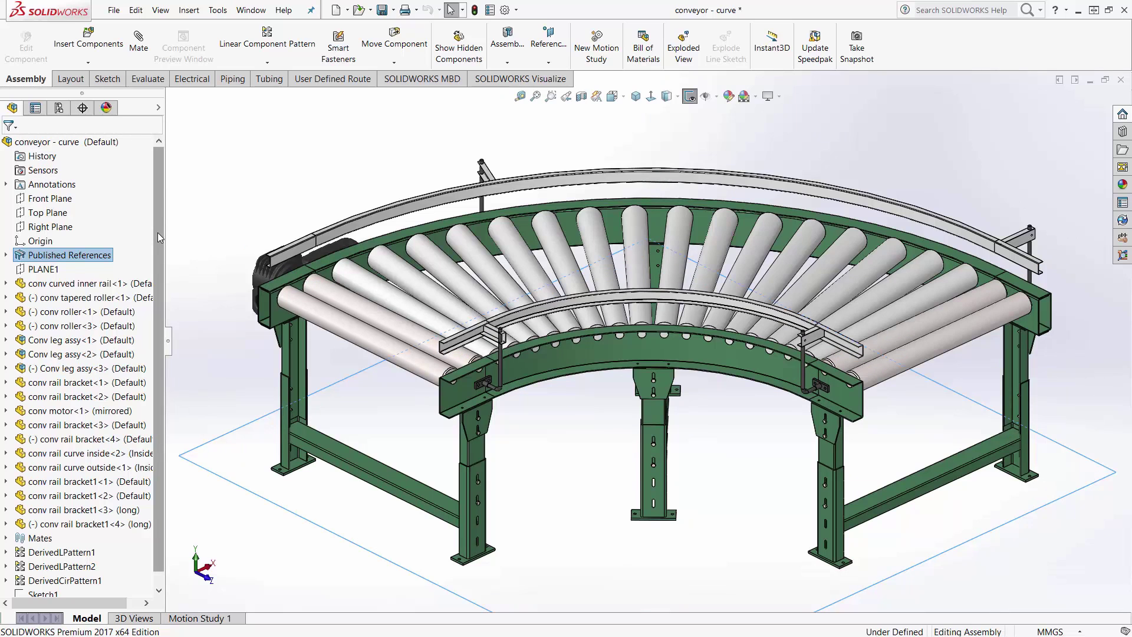
- Return to the Conveyor Layout assembly and look over the whole connected conveyor system
{"action": "key", "text": "ctrl+Tab"}
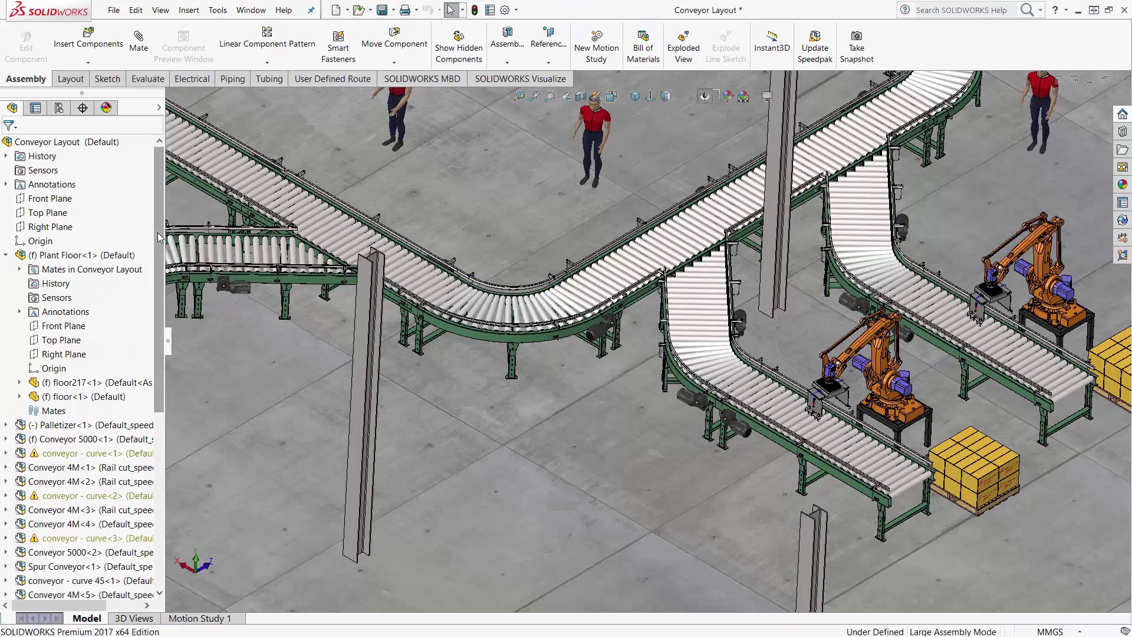
{"action": "scroll", "coordinate": [459, 389], "scroll_direction": "up", "scroll_amount": 5}
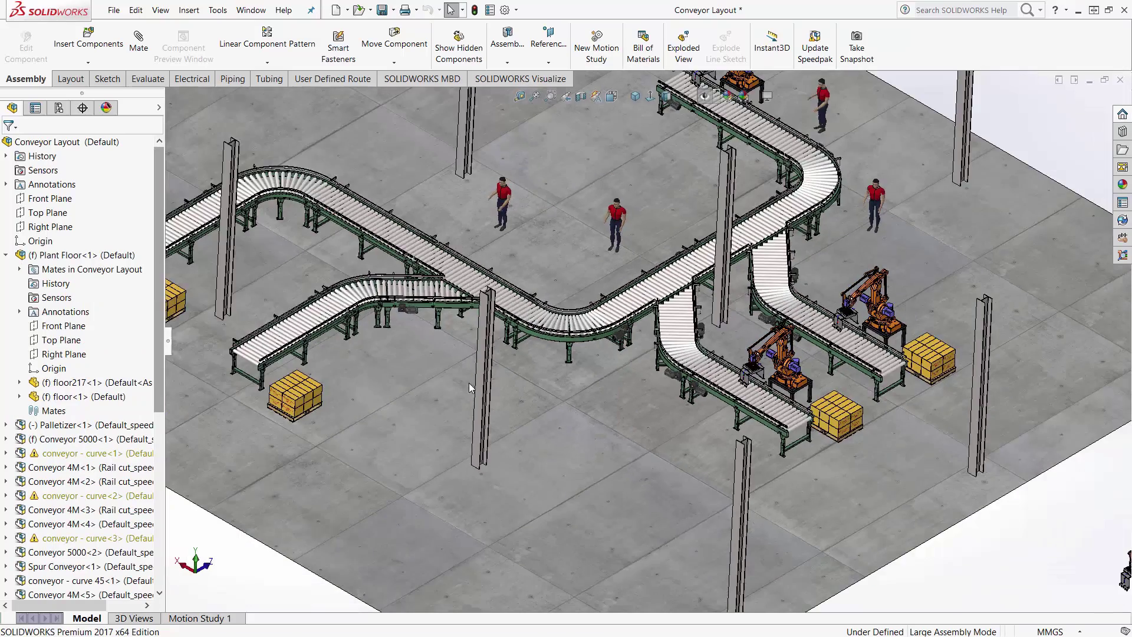
{"action": "middle_click_drag", "start_coordinate": [465, 405], "coordinate": [455, 375]}
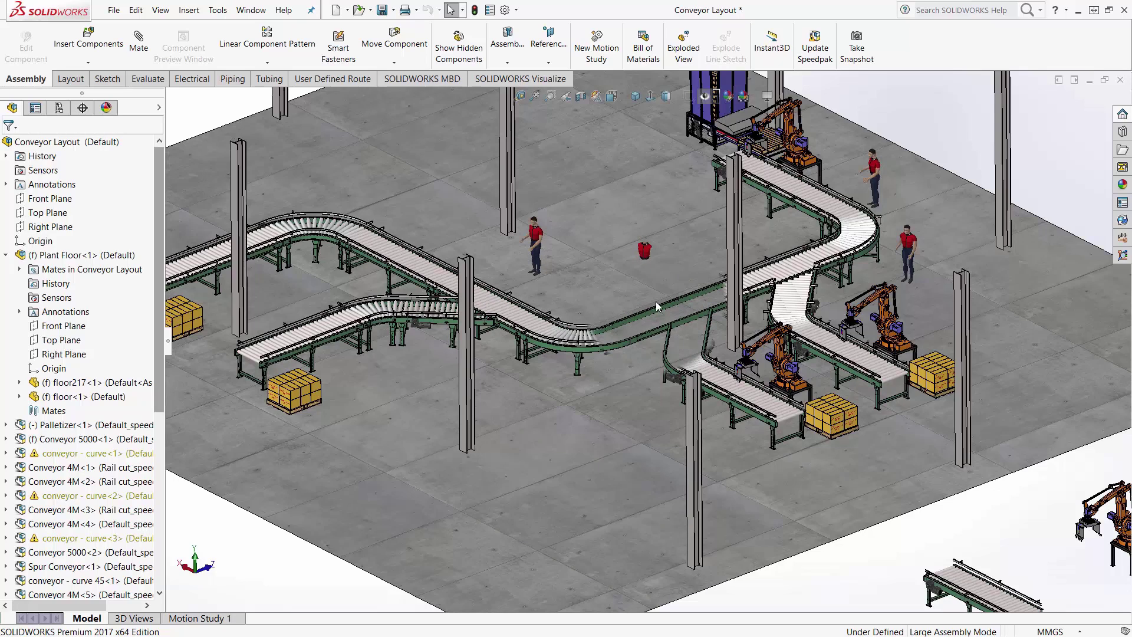
- Close the Conveyor Layout assembly and the conveyor - curve subassembly without saving their changes
{"action": "left_click", "coordinate": [1120, 79]}
{"action": "left_click", "coordinate": [289, 246]}
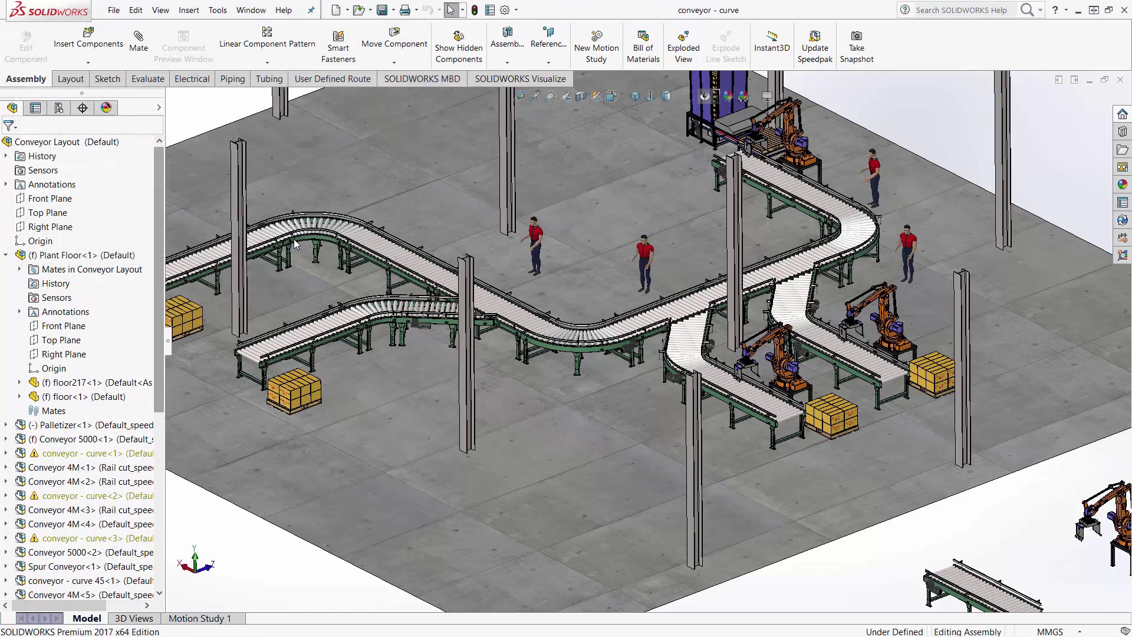
{"action": "left_click", "coordinate": [1120, 80]}
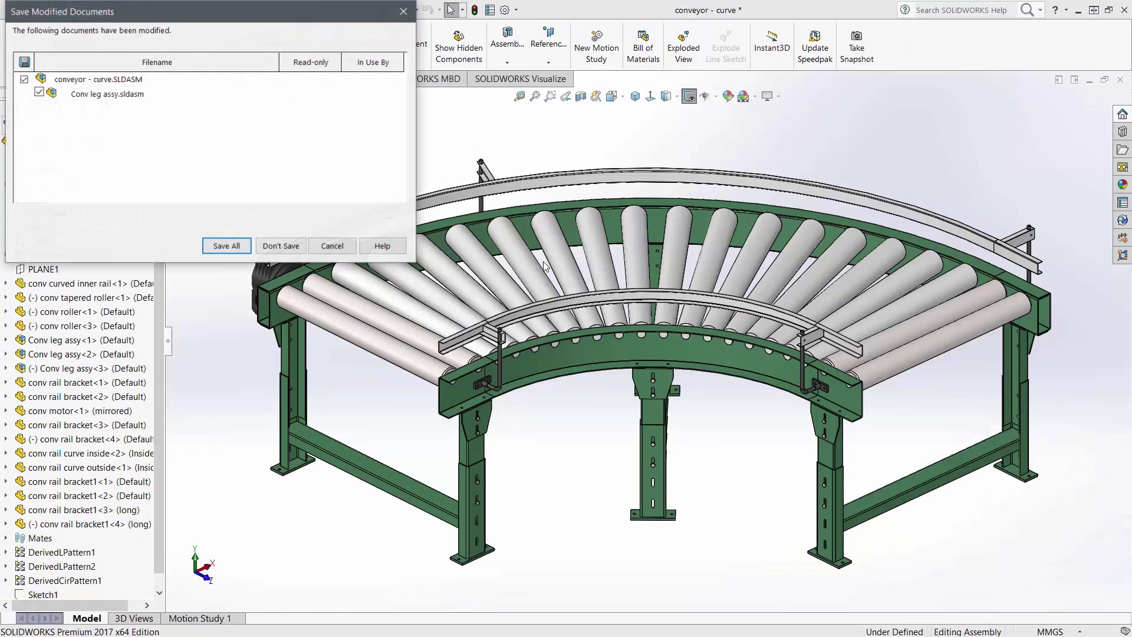
{"action": "left_click", "coordinate": [281, 246]}
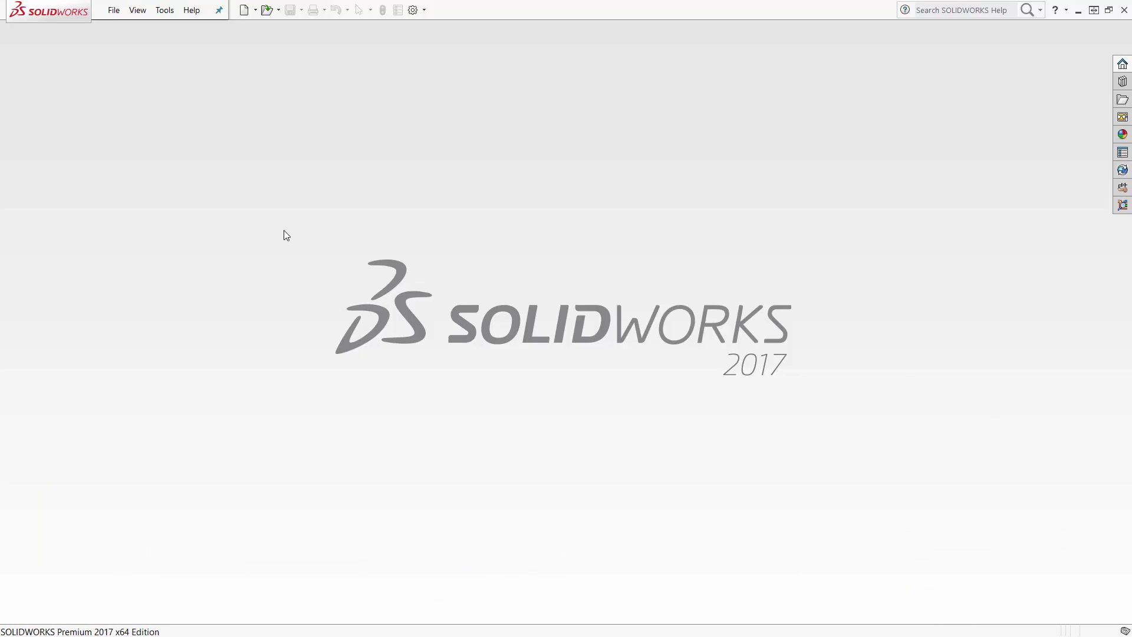
- Switch to the presentation slide and reveal the Visualize Integration item in the SW 2017 feature list
{"action": "key", "text": "alt+Tab"}
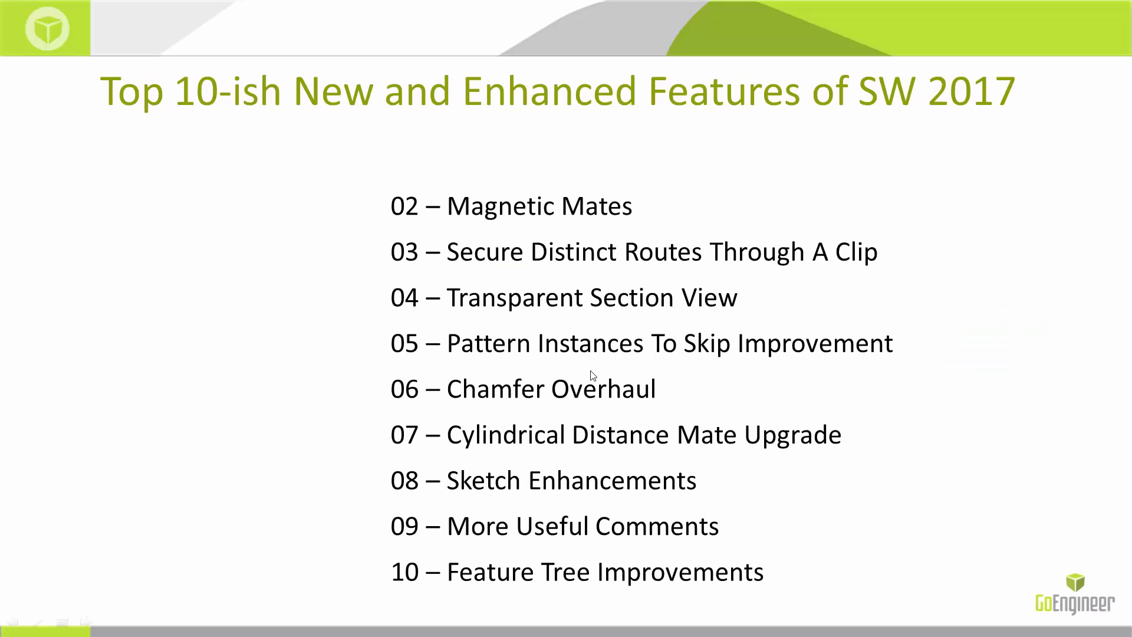
{"action": "left_click", "coordinate": [290, 330]}
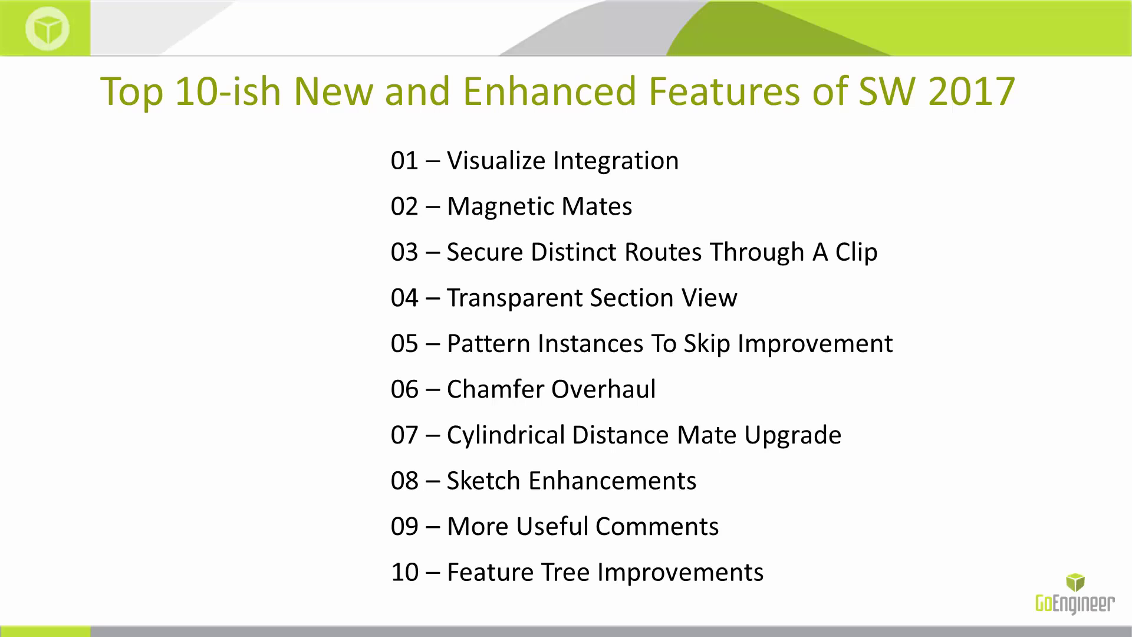
- Switch back to SOLIDWORKS and open the recent Myopro_Grasp_Right_Shell assembly
{"action": "key", "text": "alt+Tab"}
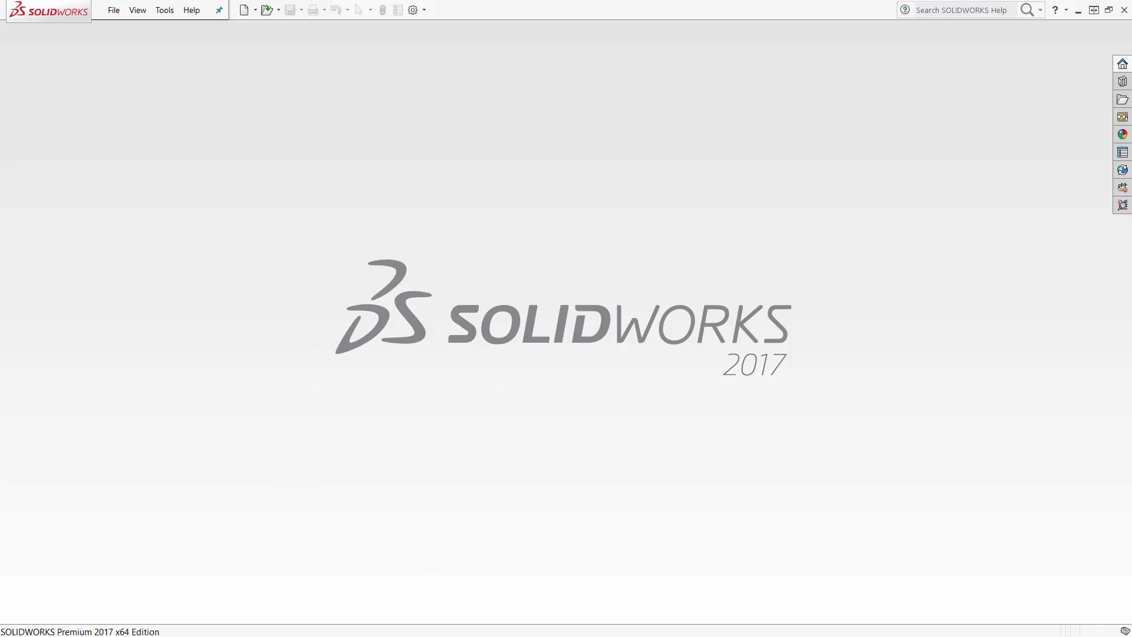
{"action": "key", "text": "r"}
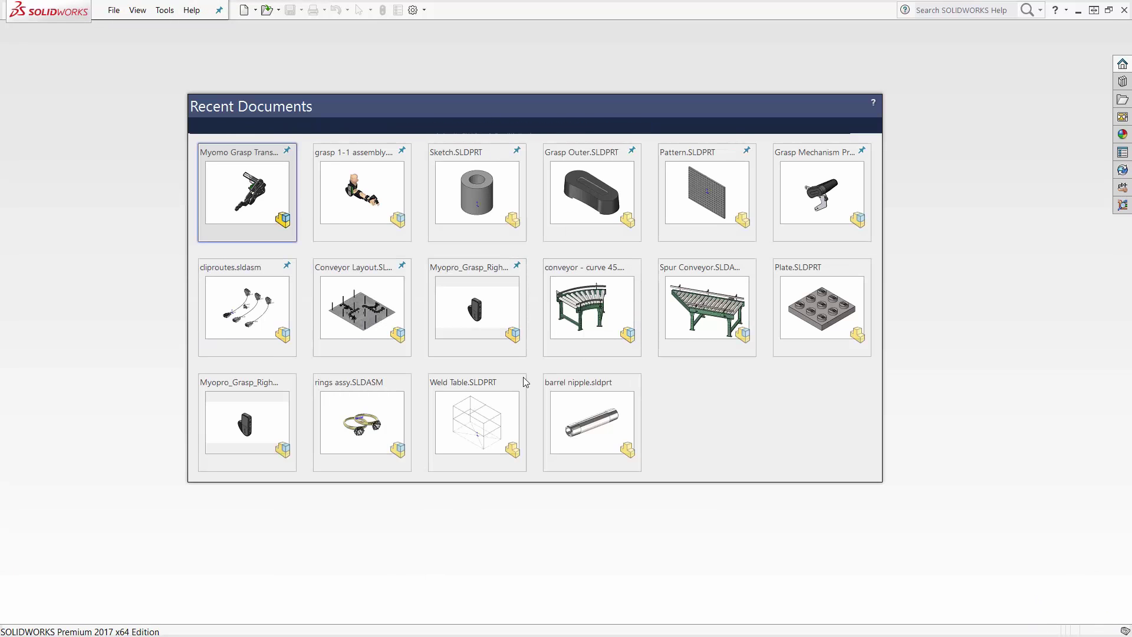
{"action": "left_click", "coordinate": [478, 312]}
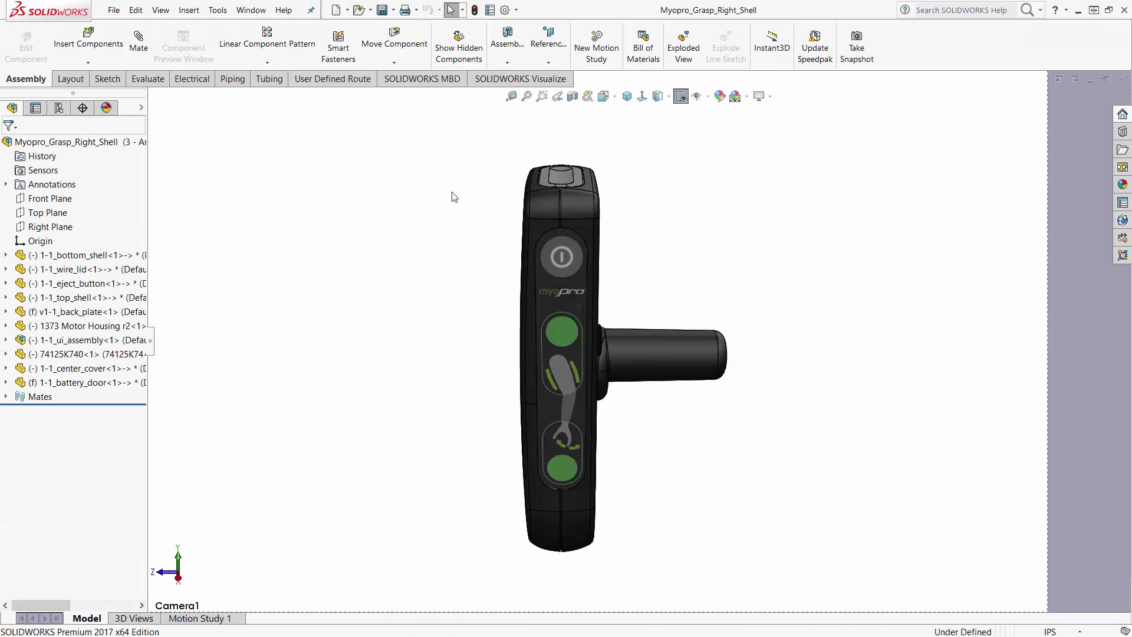
- Bring up the SOLIDWORKS Visualize export commands and play the assembly's animation in Motion Study 1
{"action": "left_click", "coordinate": [489, 82]}
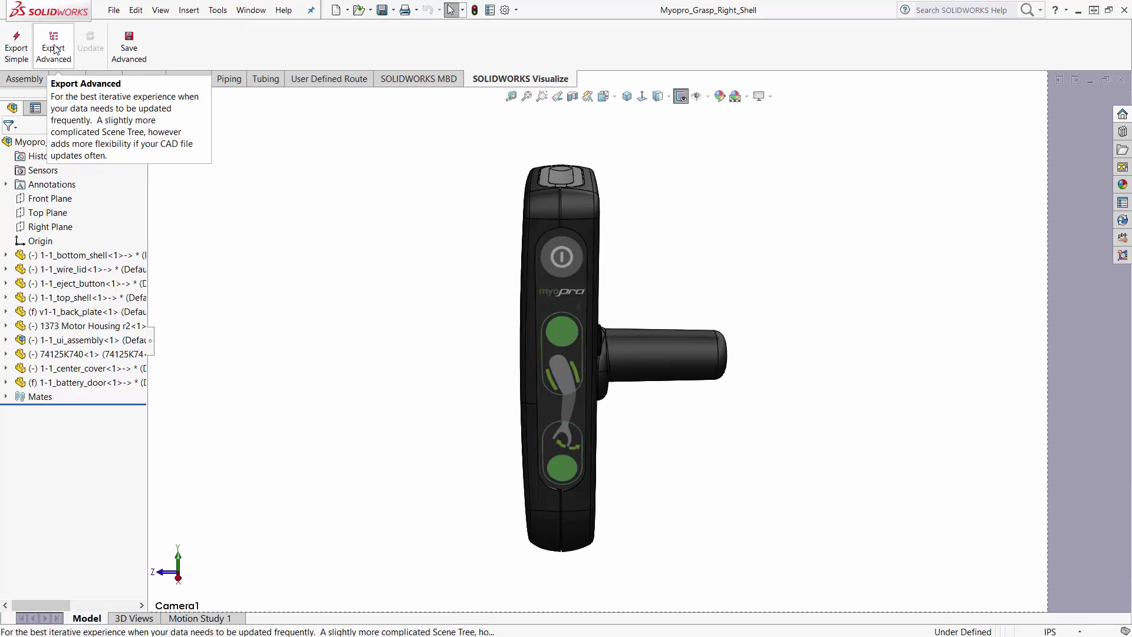
{"action": "left_click", "coordinate": [192, 618]}
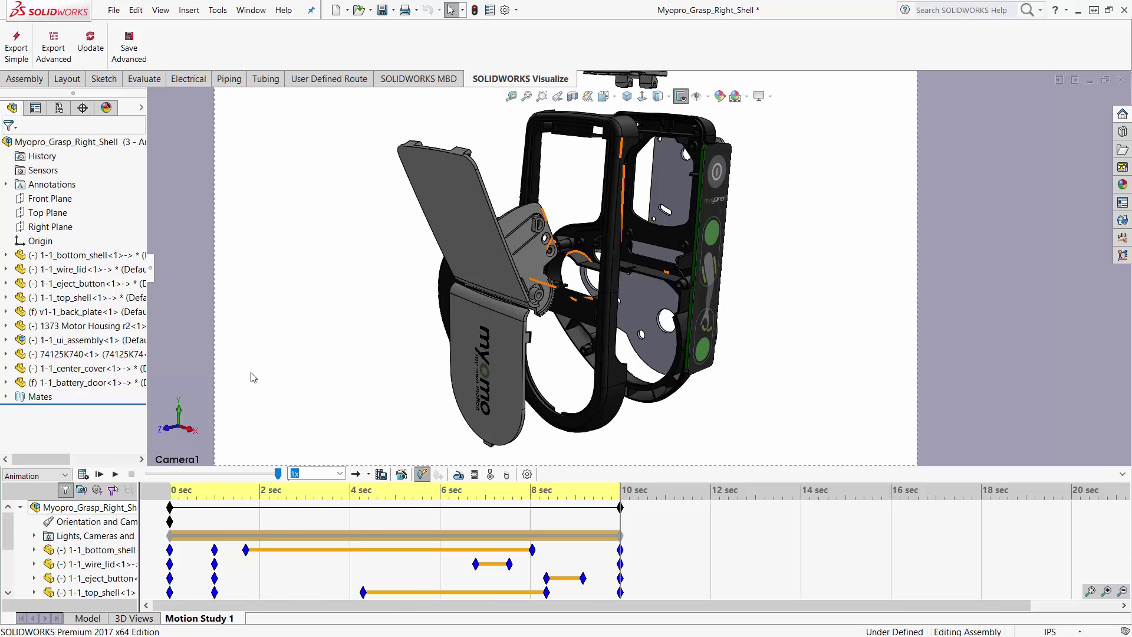
{"action": "left_click", "coordinate": [116, 475]}
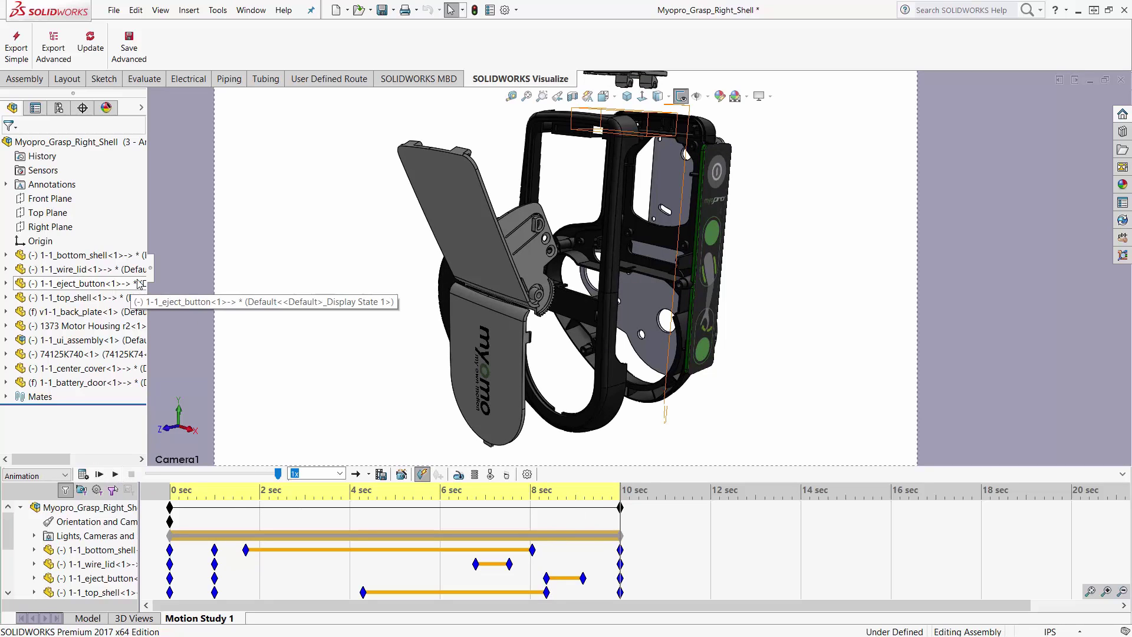
- Export the assembly to SOLIDWORKS Visualize with Export Advanced, including Motion Study 1
{"action": "left_click", "coordinate": [52, 50]}
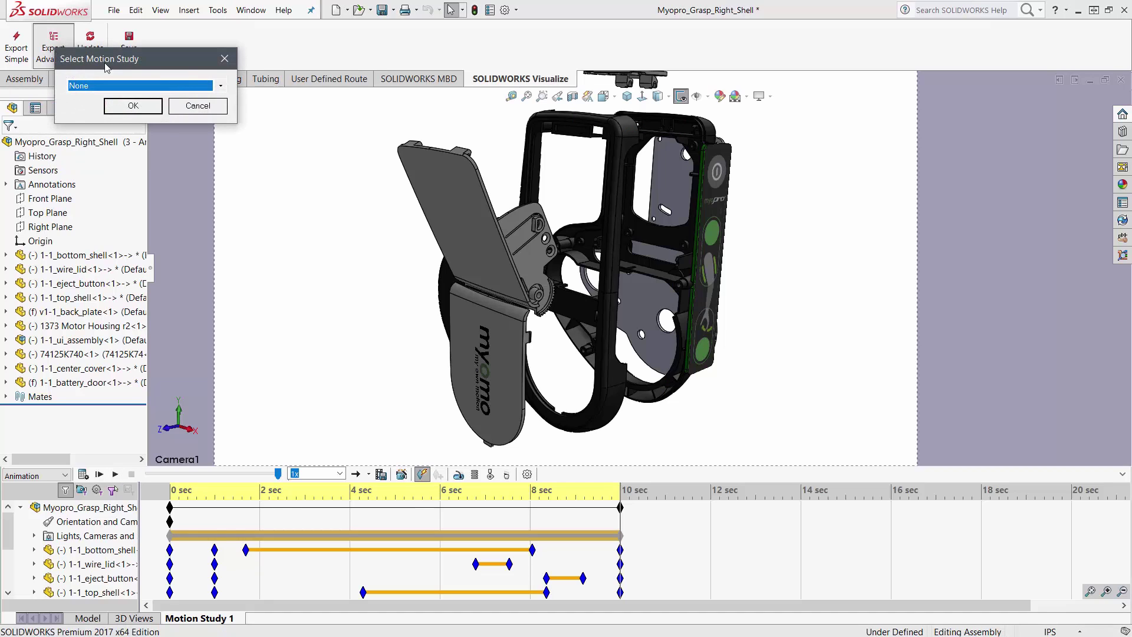
{"action": "left_click", "coordinate": [85, 88]}
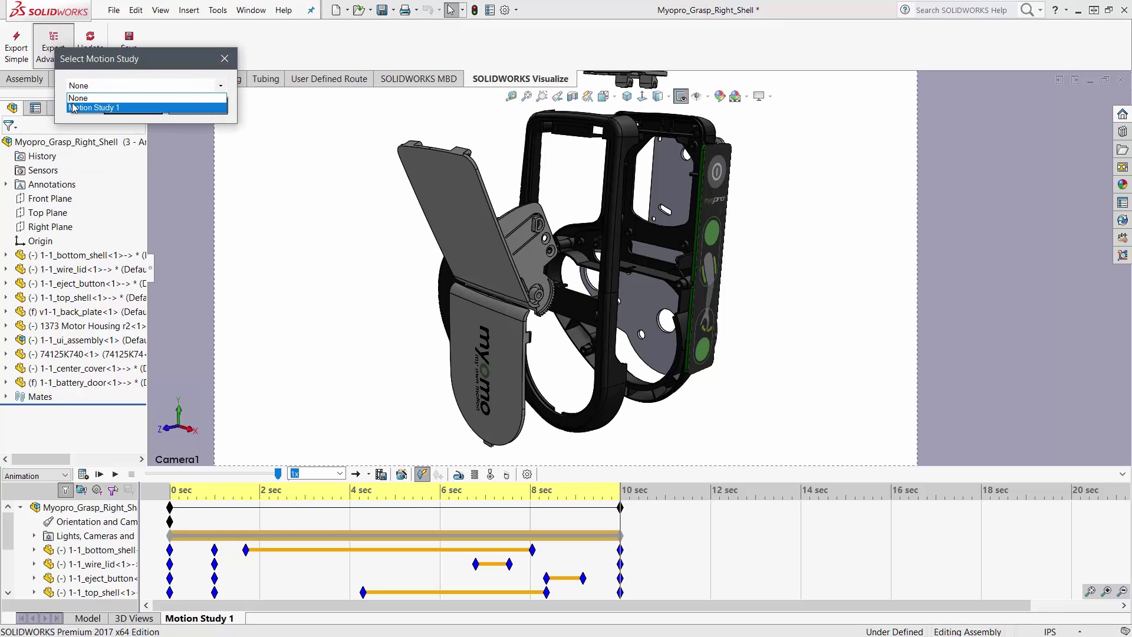
{"action": "left_click", "coordinate": [82, 107]}
{"action": "left_click", "coordinate": [130, 109]}
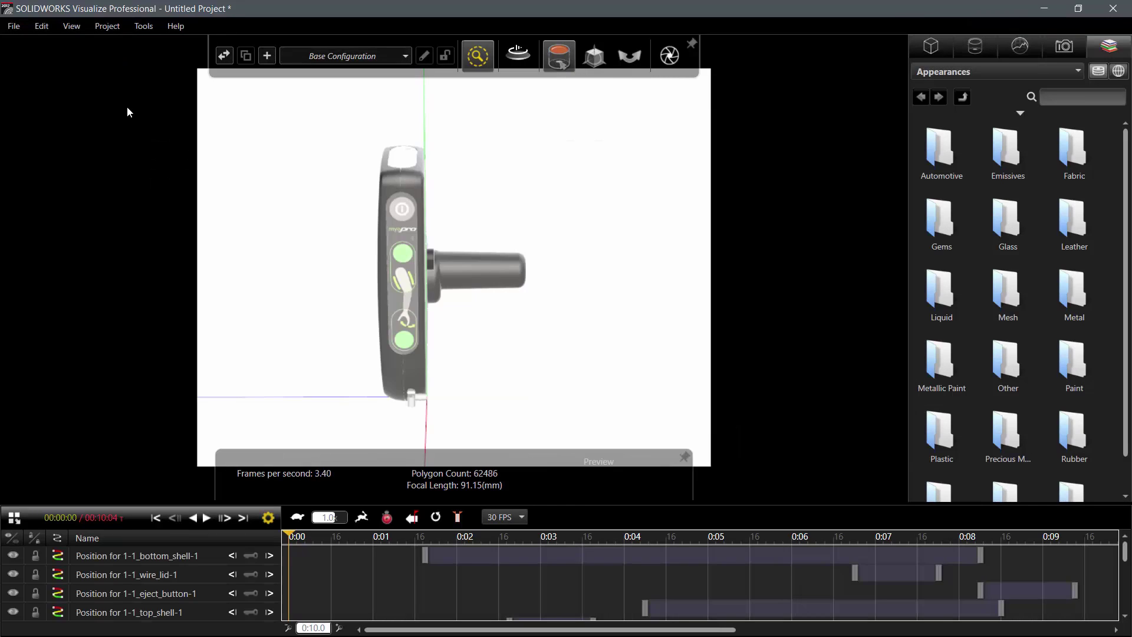
- Play the exported animation in Visualize through the Animated Viewport camera and return to the presentation slide
{"action": "left_click", "coordinate": [1069, 51]}
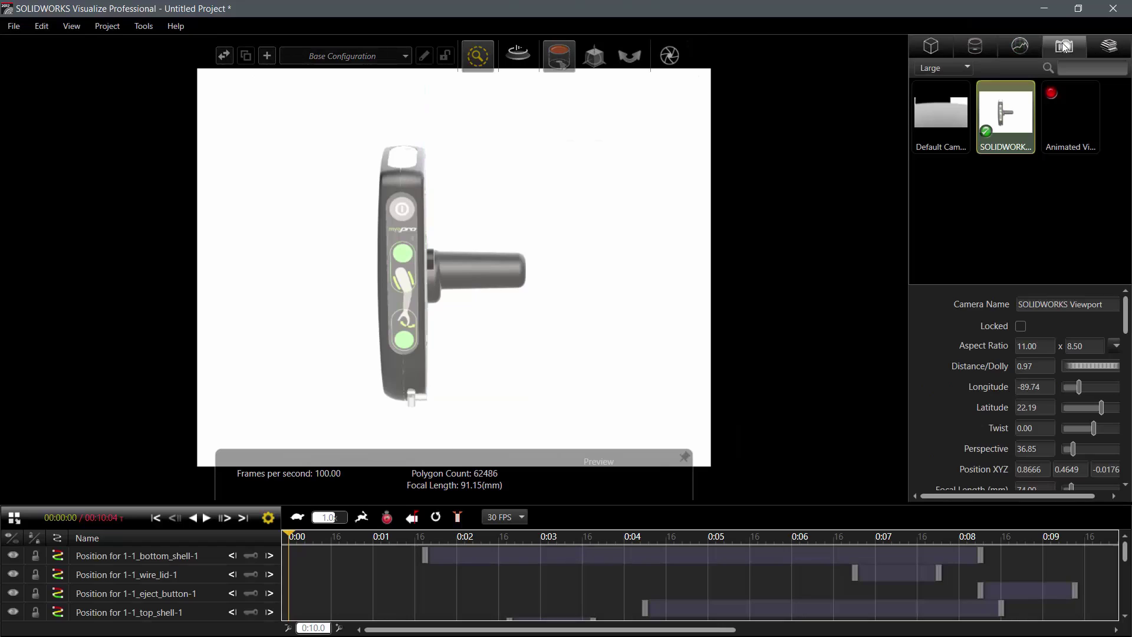
{"action": "double_click", "coordinate": [1065, 112]}
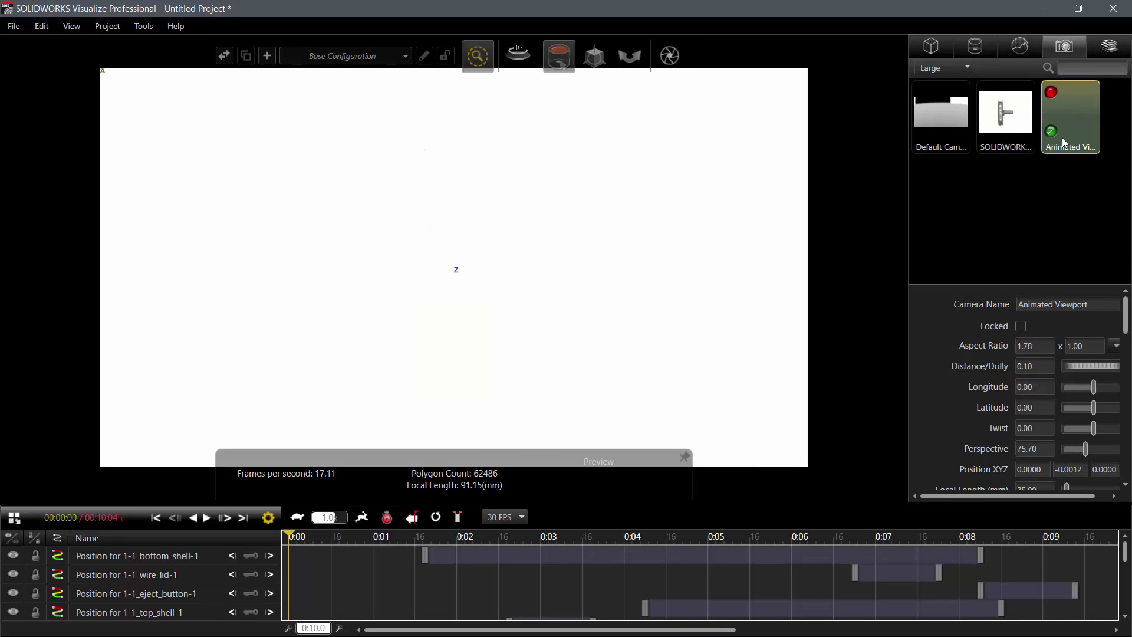
{"action": "left_click", "coordinate": [207, 518]}
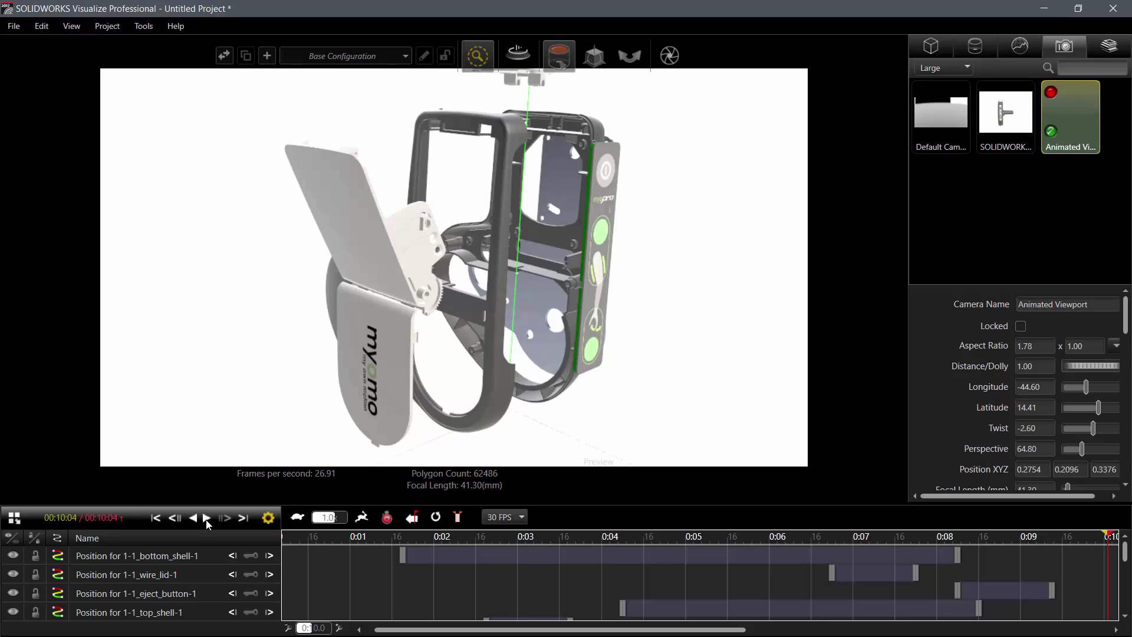
{"action": "key", "text": "alt+Tab"}
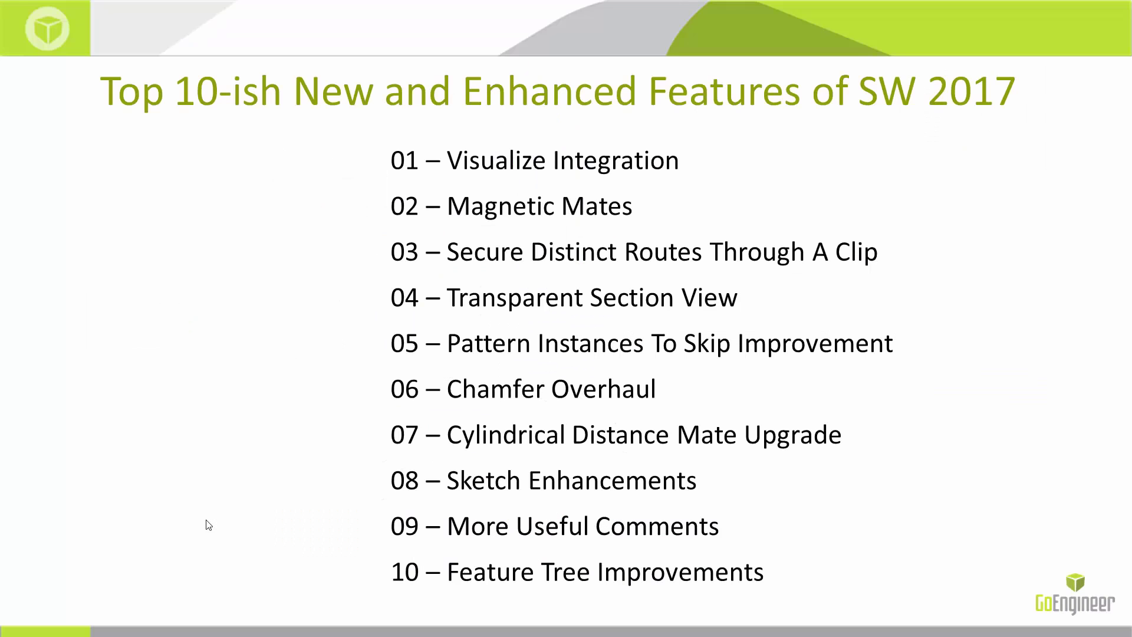